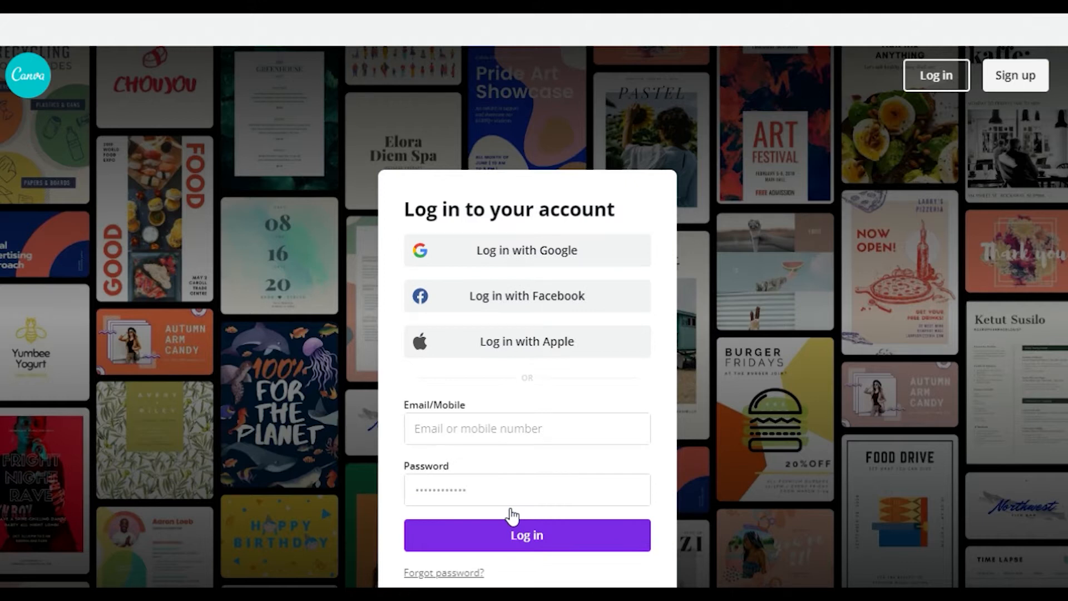
Log in to Canva with the account email after the Google sign-in attempt fails
click(506, 250)
click(556, 341)
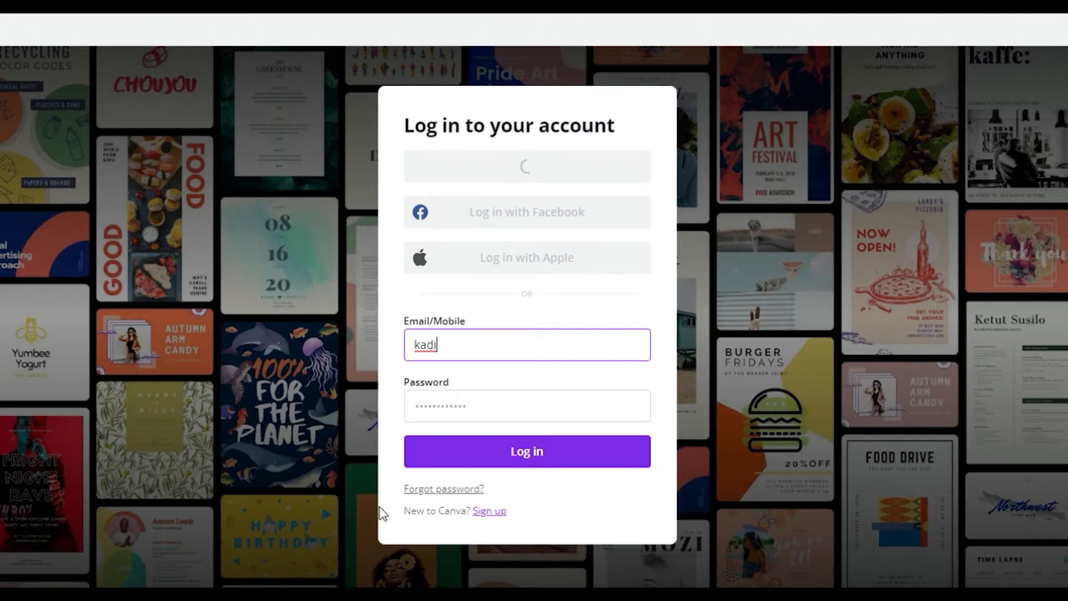
key(BackSpace)
key(BackSpace)
key(BackSpace)
key(BackSpace)
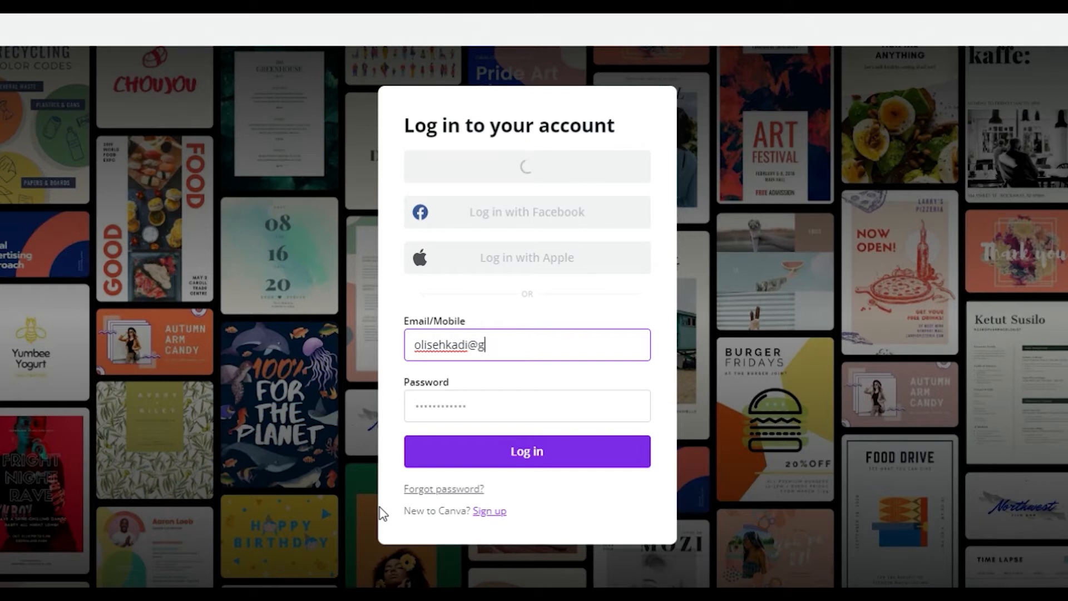
key(Return)
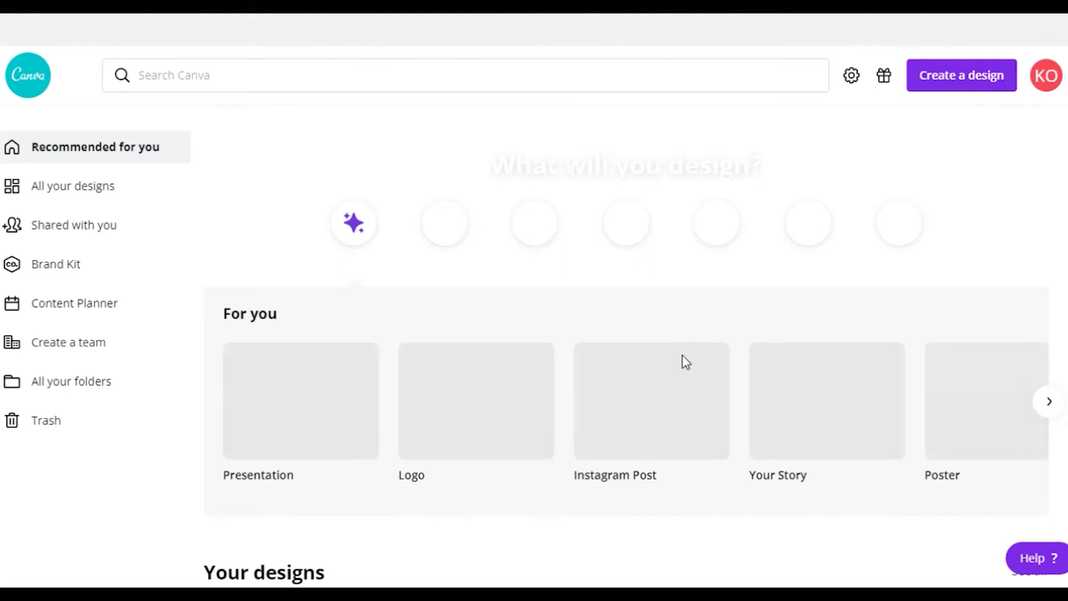
Dismiss the loading pop-up on the home page and activate the Search Canva box
scroll(682, 355, down, 3)
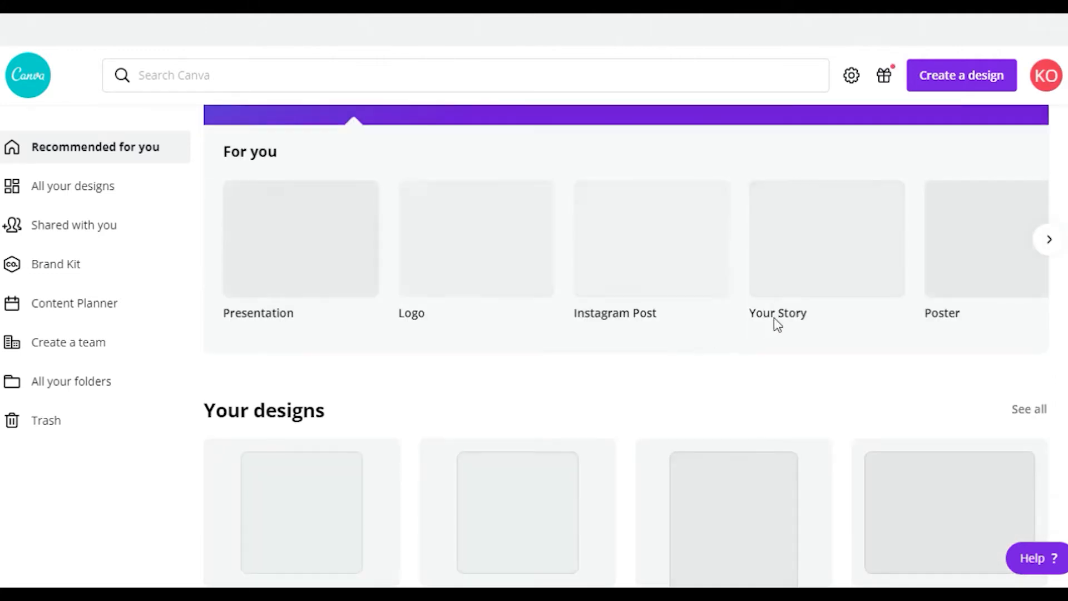
scroll(731, 332, up, 3)
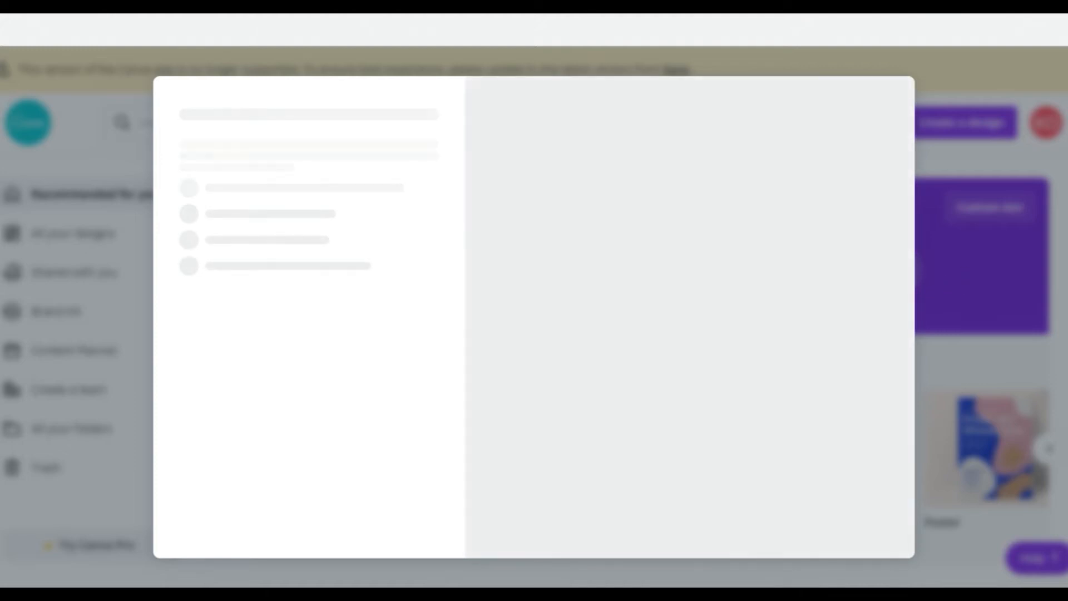
key(Escape)
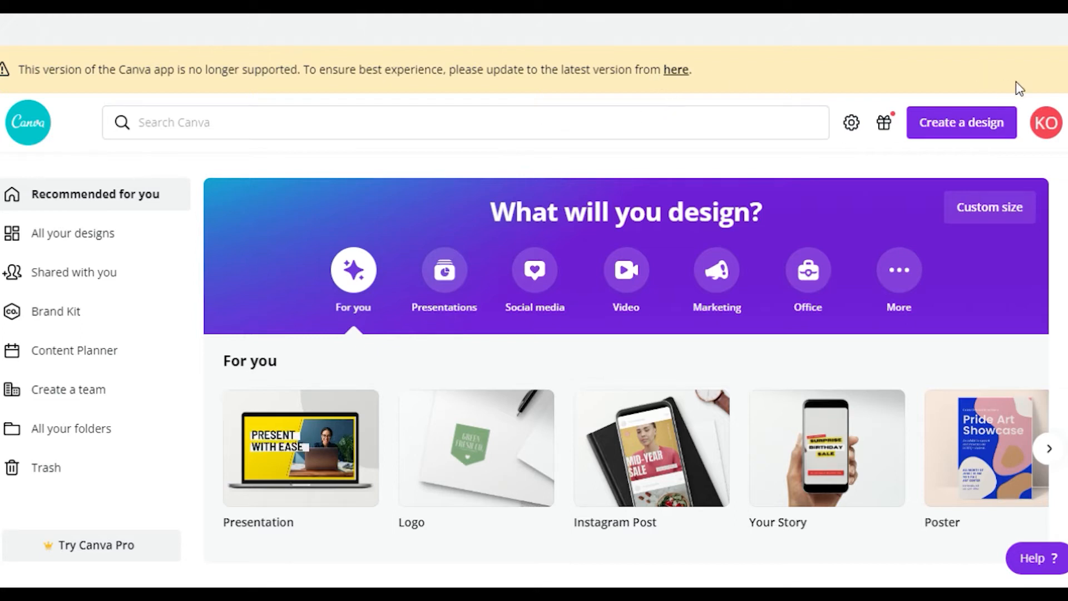
click(355, 128)
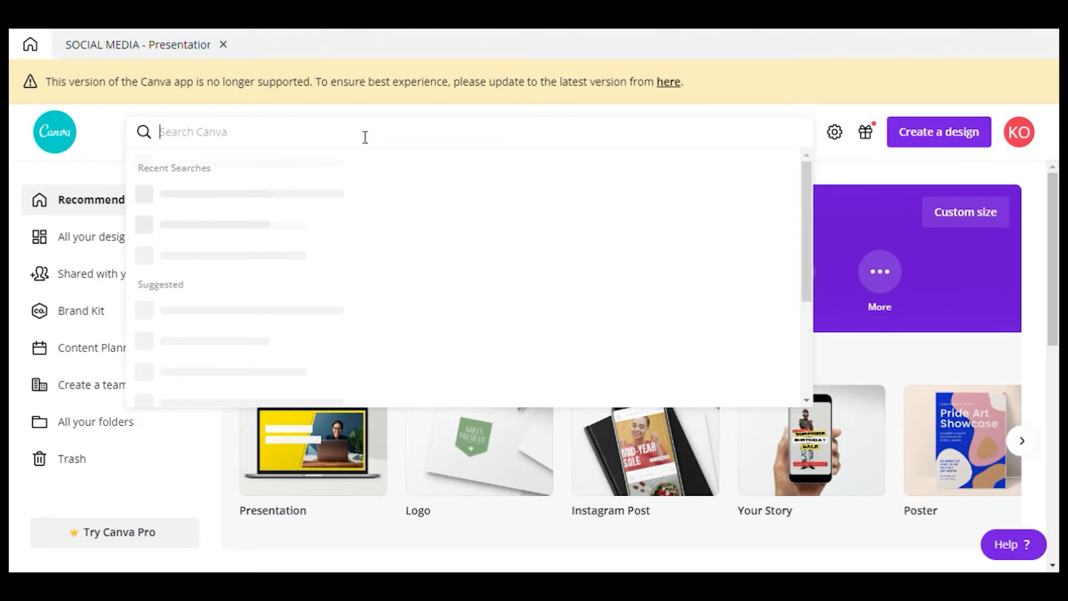
Search templates for 'checklist', scroll through the results, then return to the top
text(checklist)
key(Return)
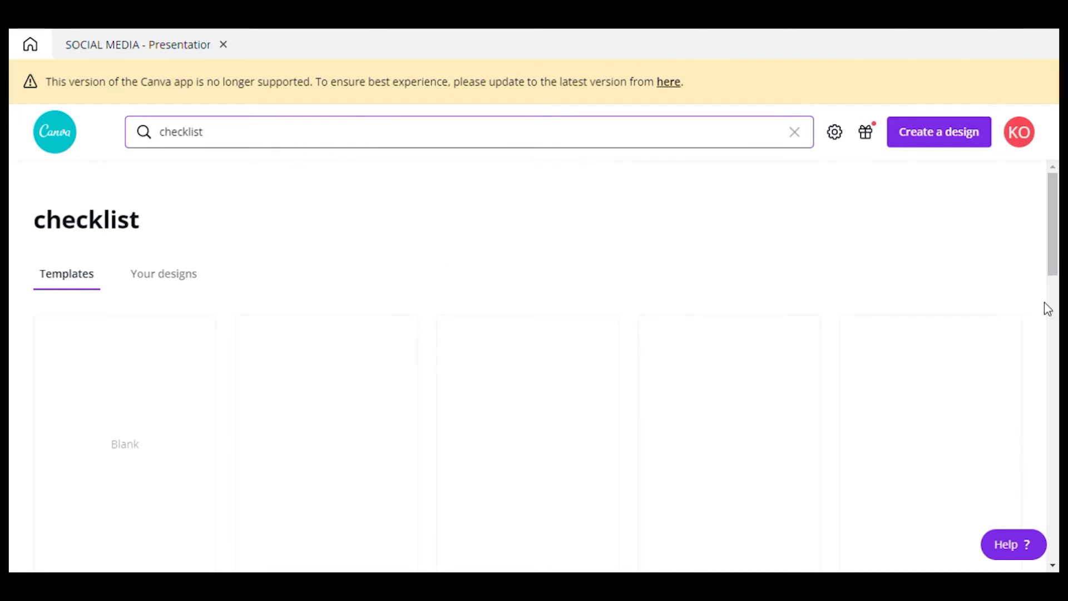
scroll(1044, 291, down, 3)
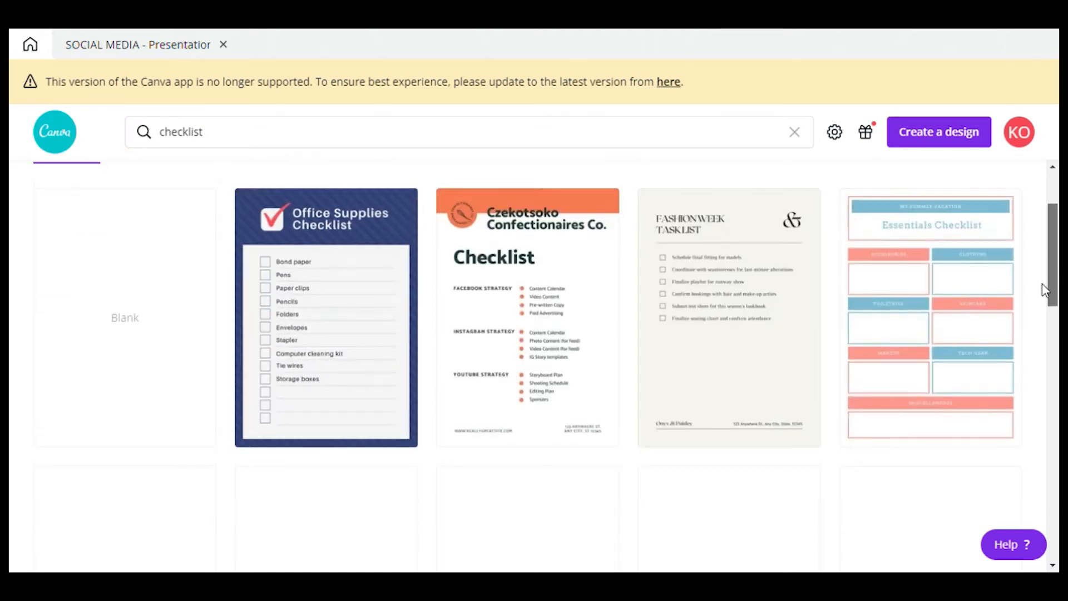
mouse_move(1042, 289)
mouse_down()
mouse_move(1051, 312)
mouse_move(1053, 291)
mouse_up()
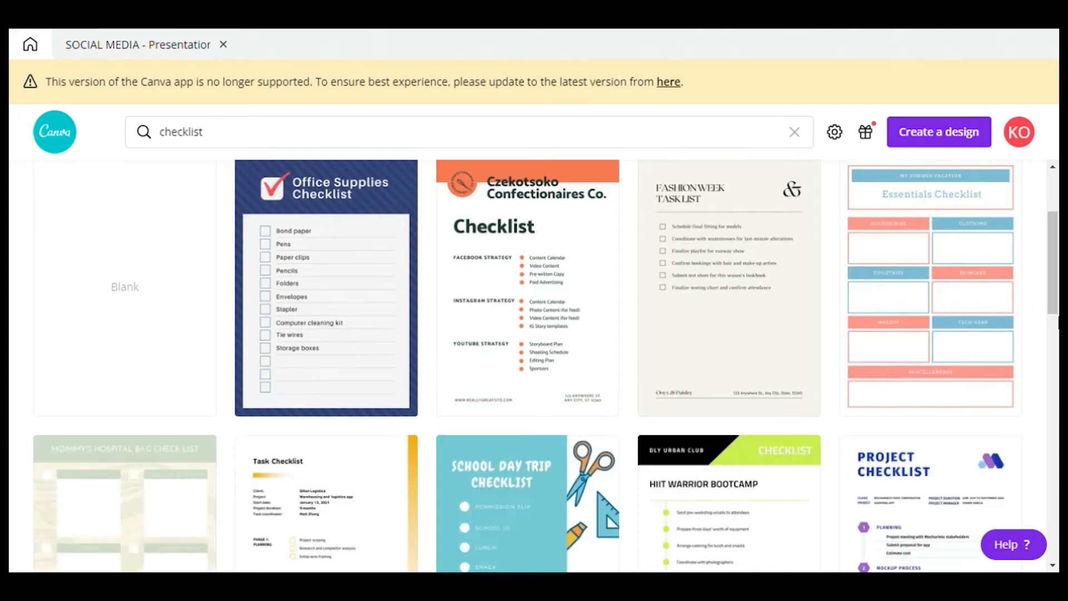
scroll(1056, 325, down, 4)
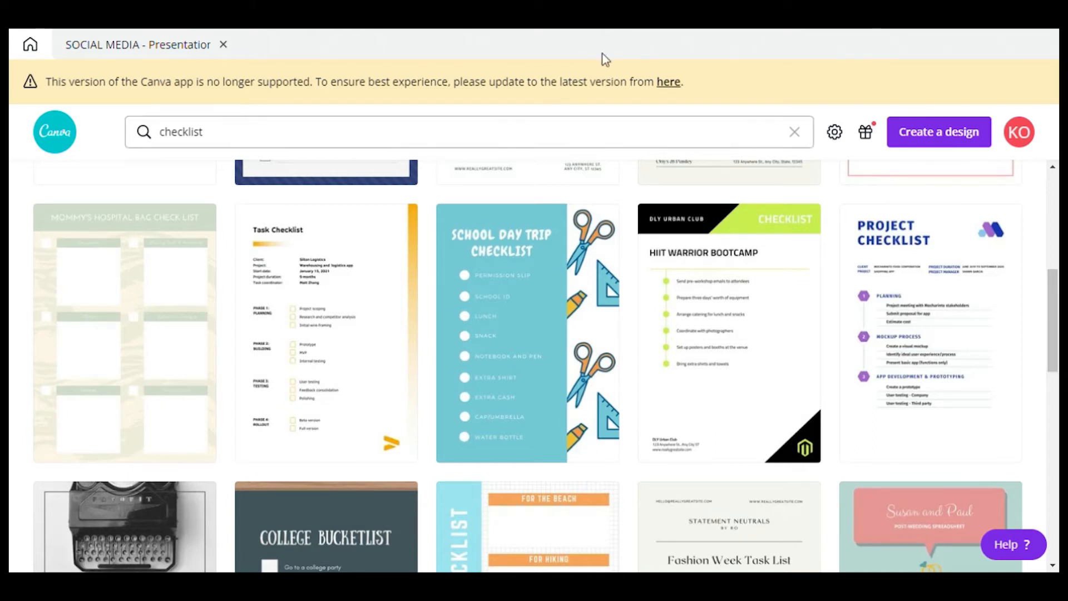
scroll(878, 452, down, 4)
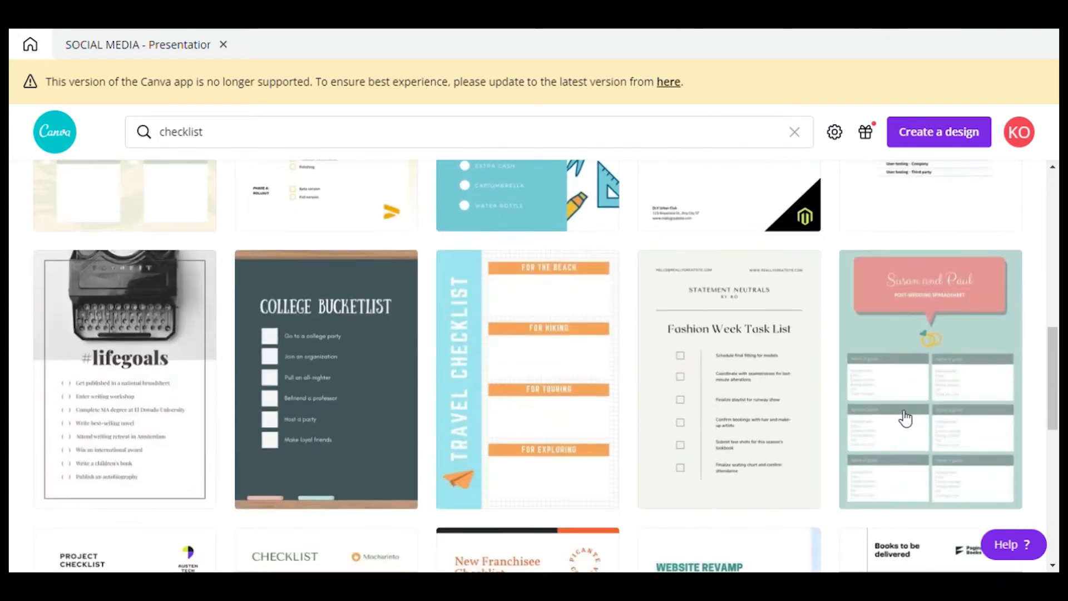
scroll(905, 419, down, 1)
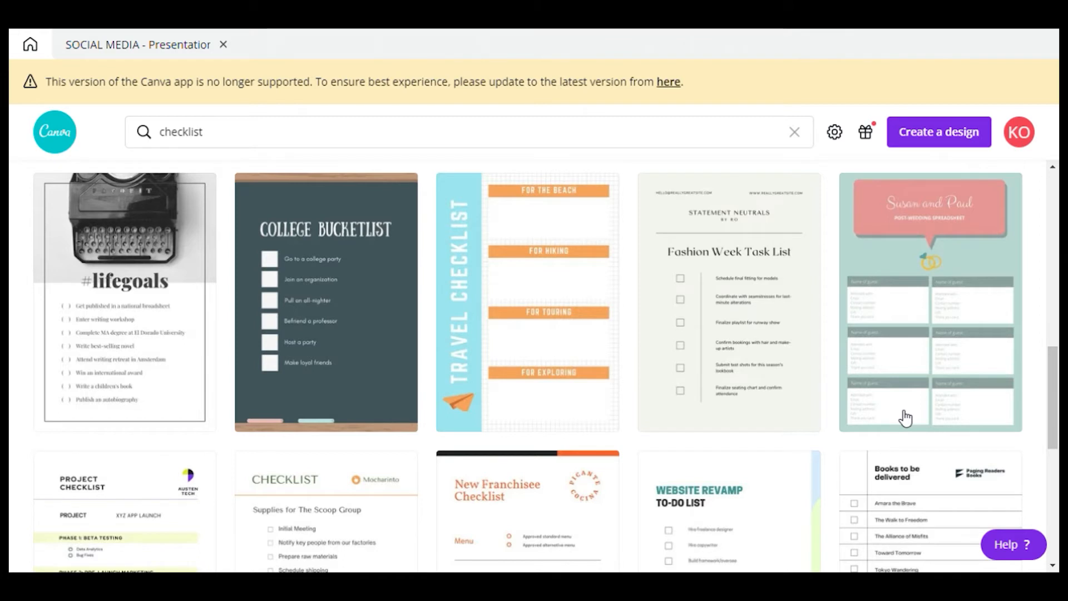
scroll(905, 418, down, 4)
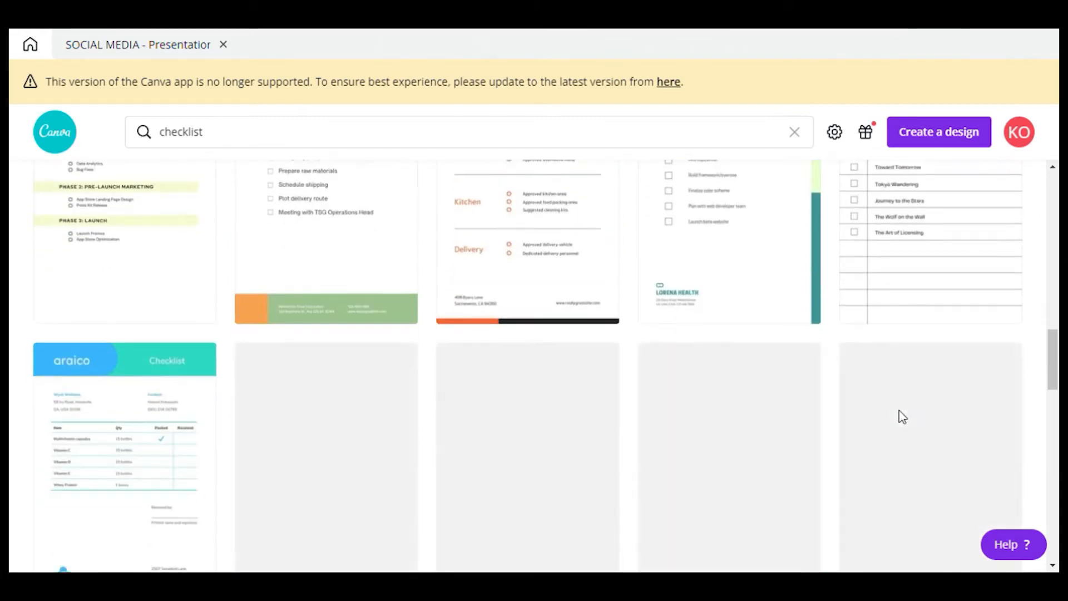
scroll(904, 417, up, 6)
scroll(905, 418, up, 1)
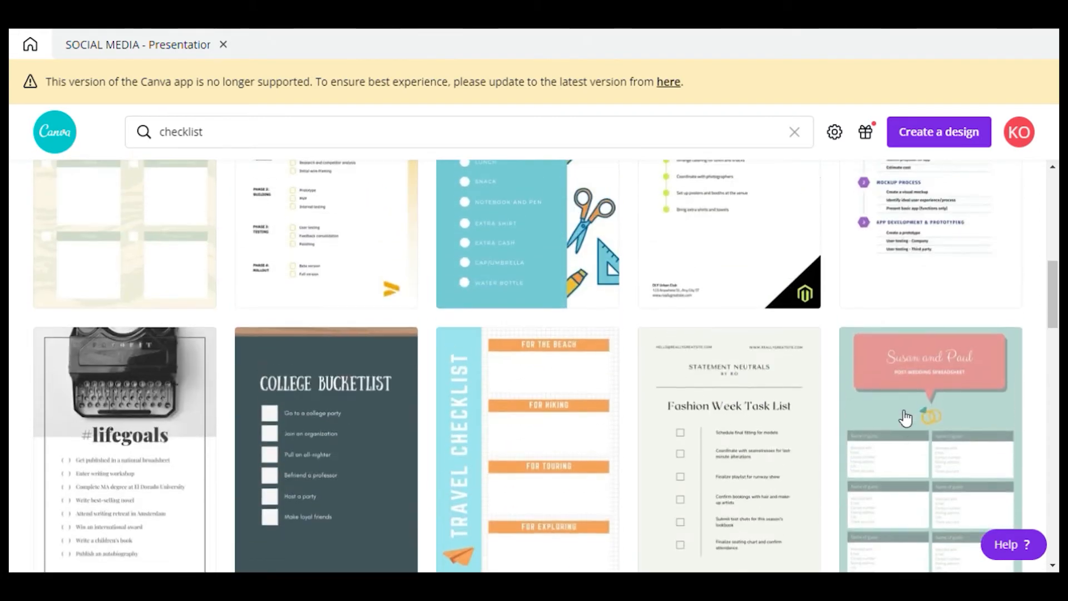
scroll(905, 419, up, 4)
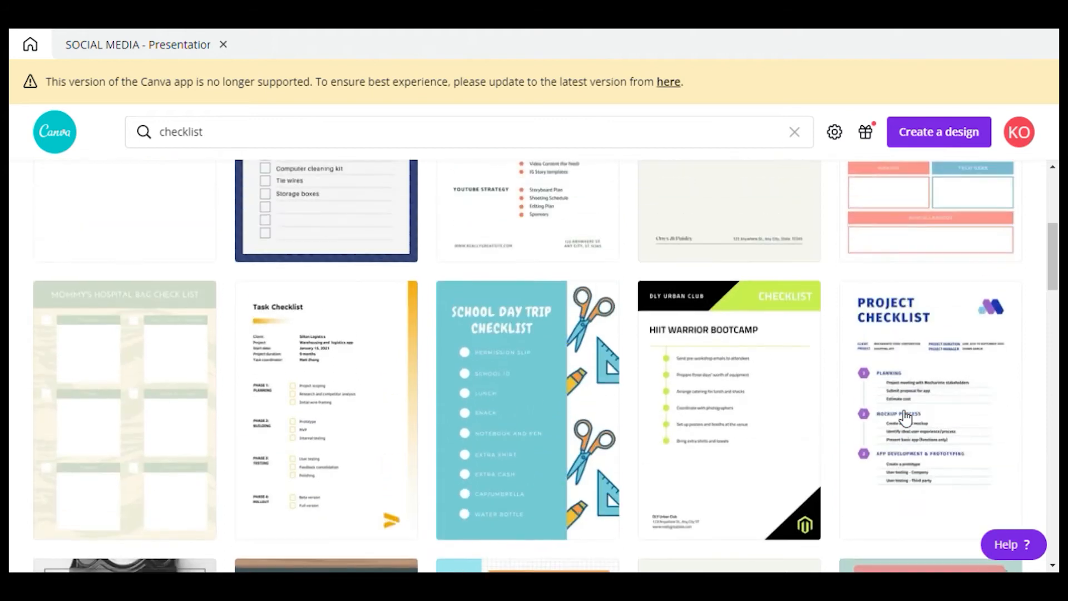
scroll(905, 417, up, 3)
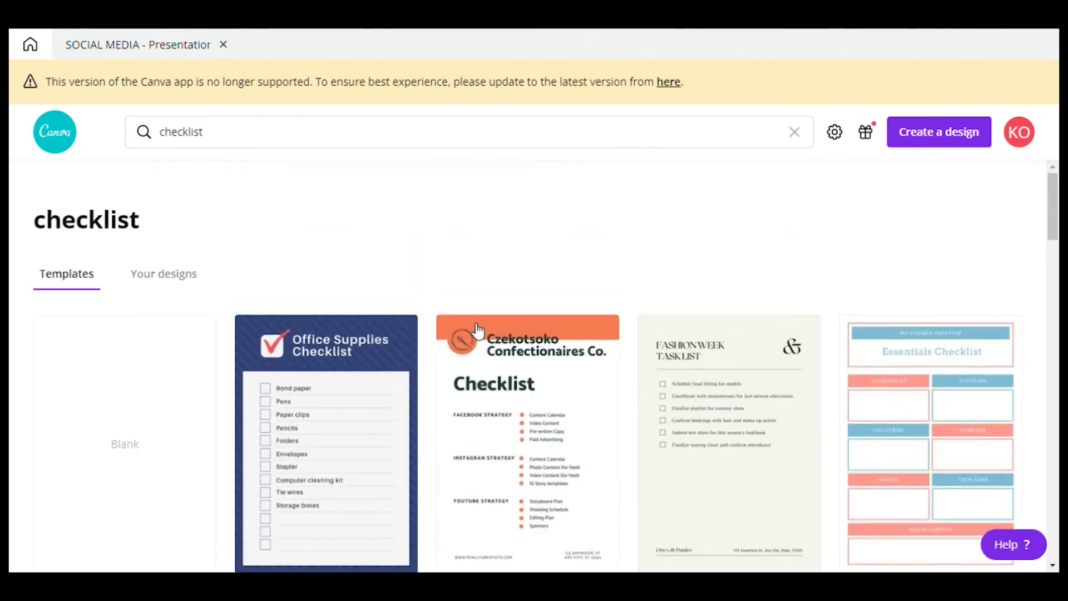
scroll(739, 398, down, 4)
scroll(741, 398, up, 4)
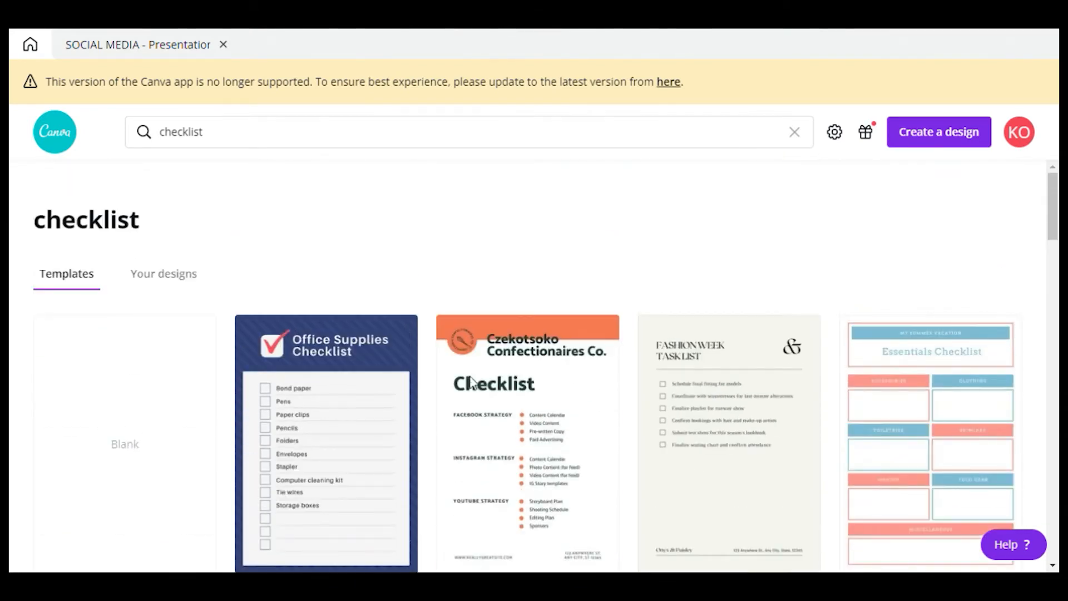
Create a new blank A4 design and bring up the Elements library of shapes
click(329, 405)
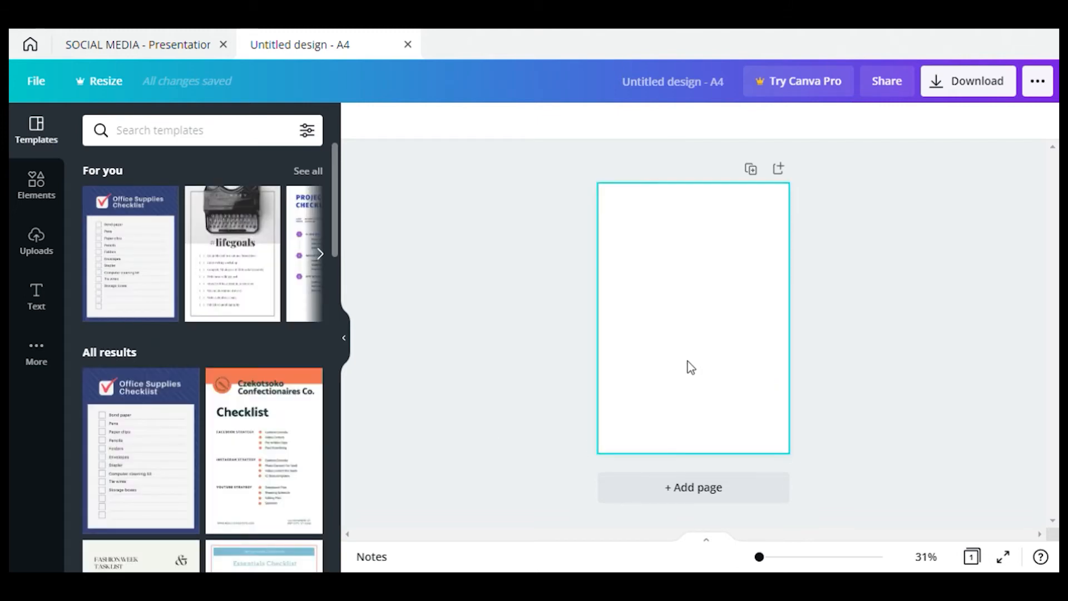
click(56, 185)
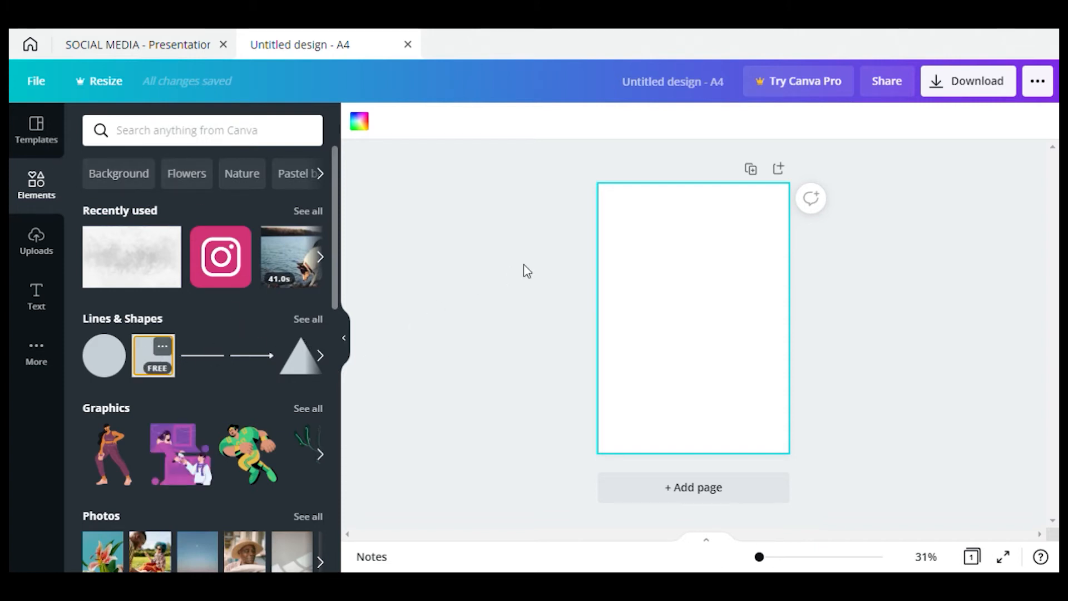
Stretch the grey square into a flat full-width band across the page top
drag(649, 282, 616, 224)
drag(755, 300, 792, 301)
drag(704, 381, 699, 259)
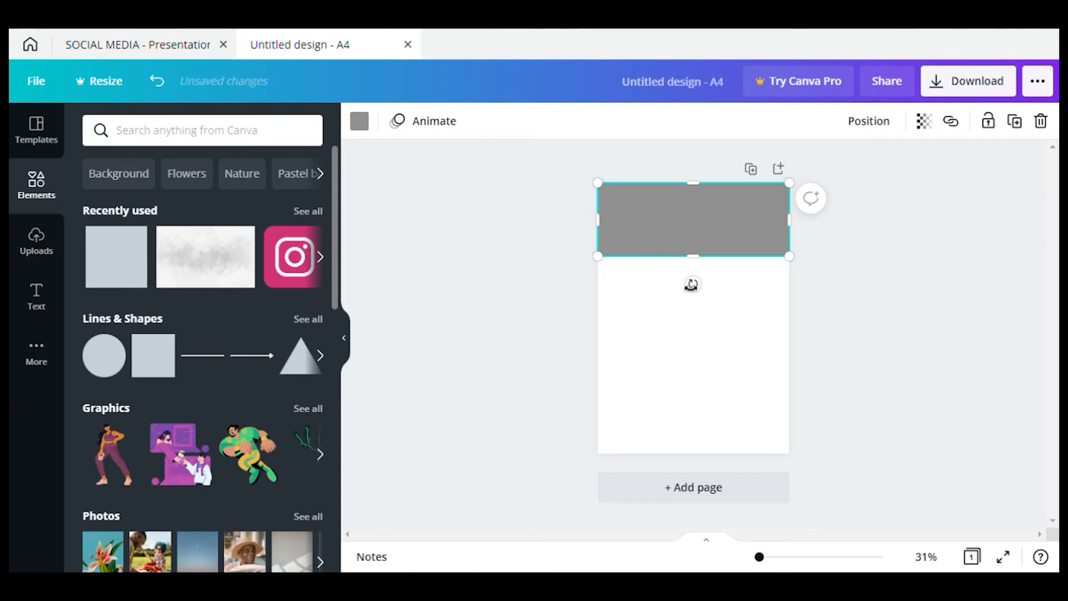
Colour the band red and place a duplicate directly beneath it
right_click(753, 205)
click(432, 176)
click(691, 245)
click(367, 125)
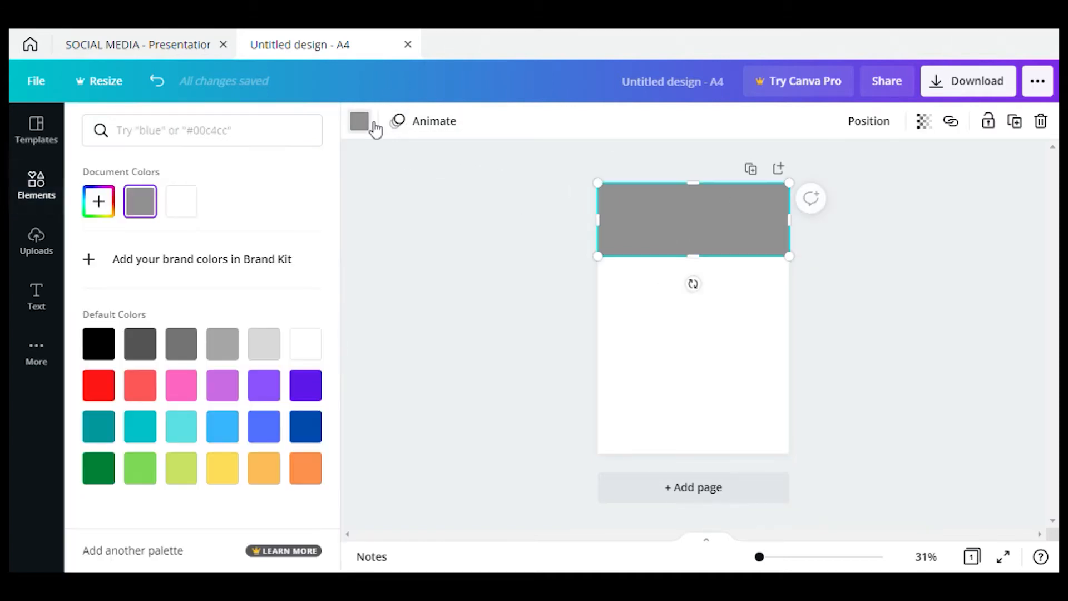
click(101, 389)
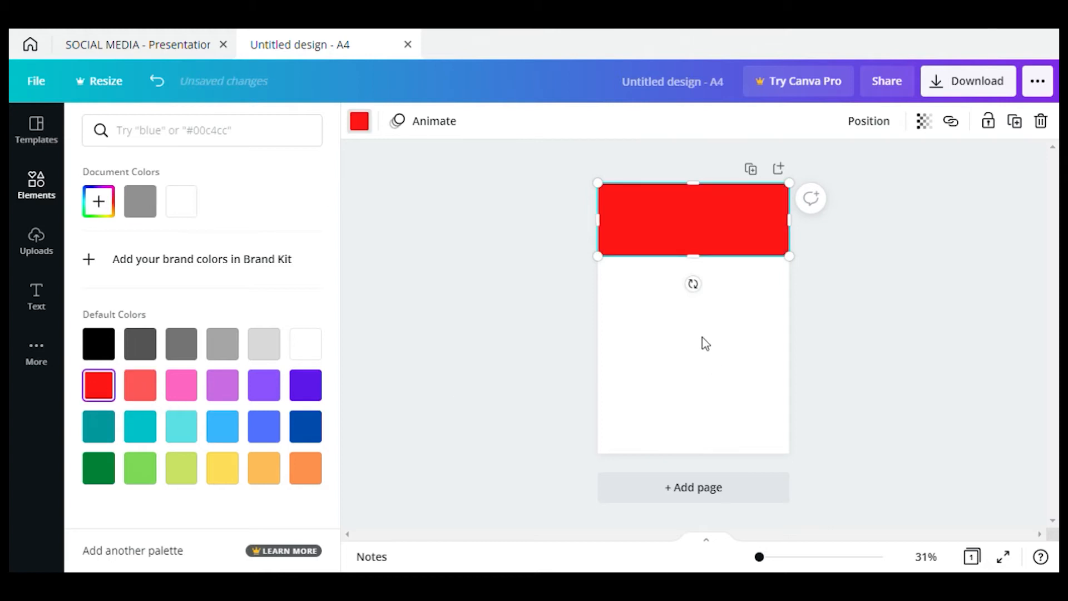
drag(671, 243, 683, 256)
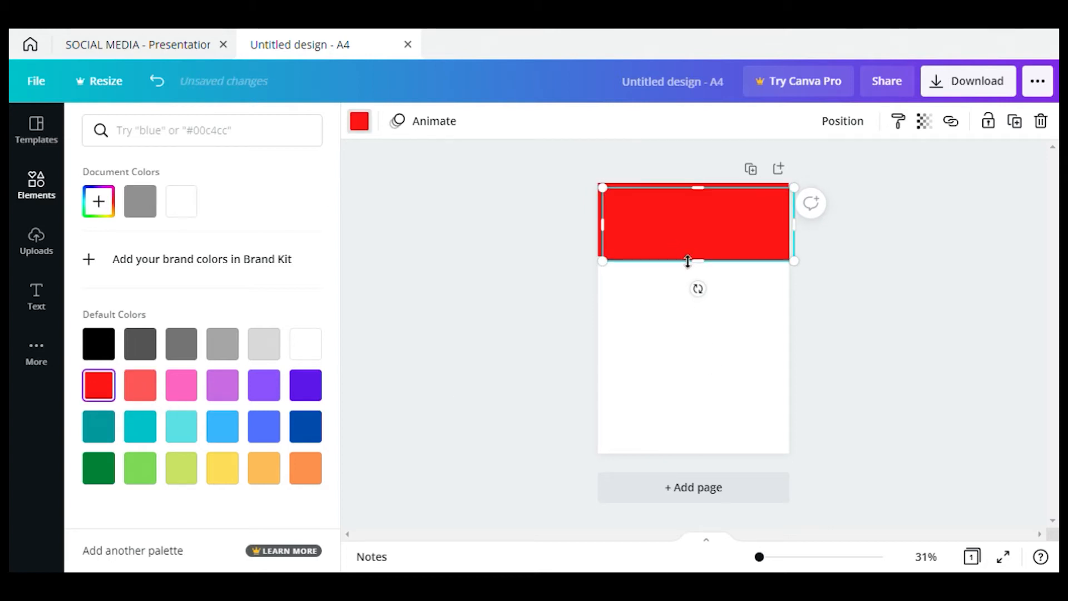
drag(735, 245, 723, 309)
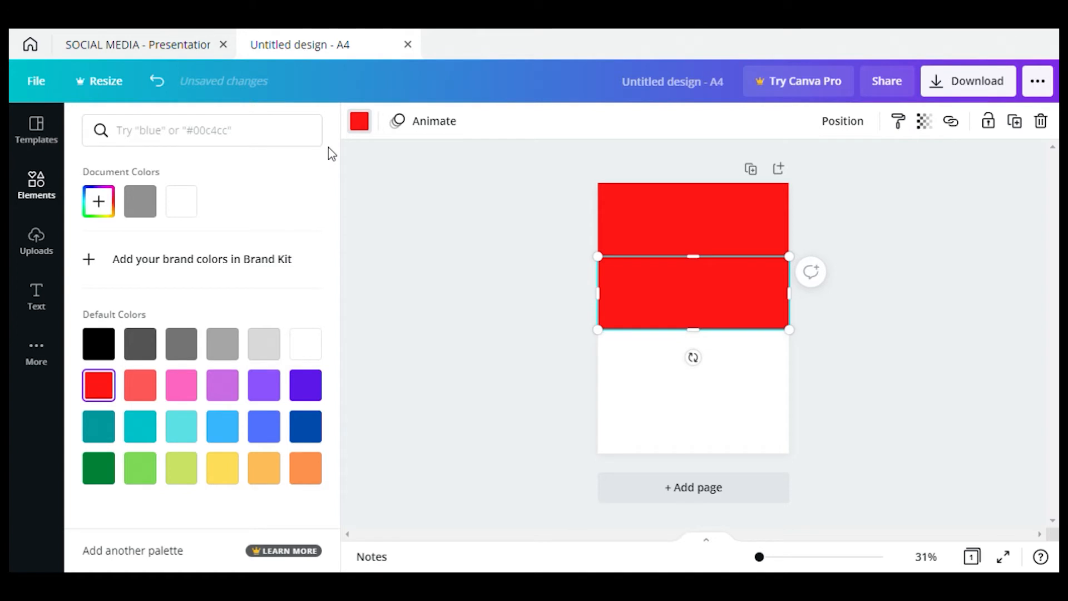
Turn the second band yellow and paste a copy of it below
click(222, 468)
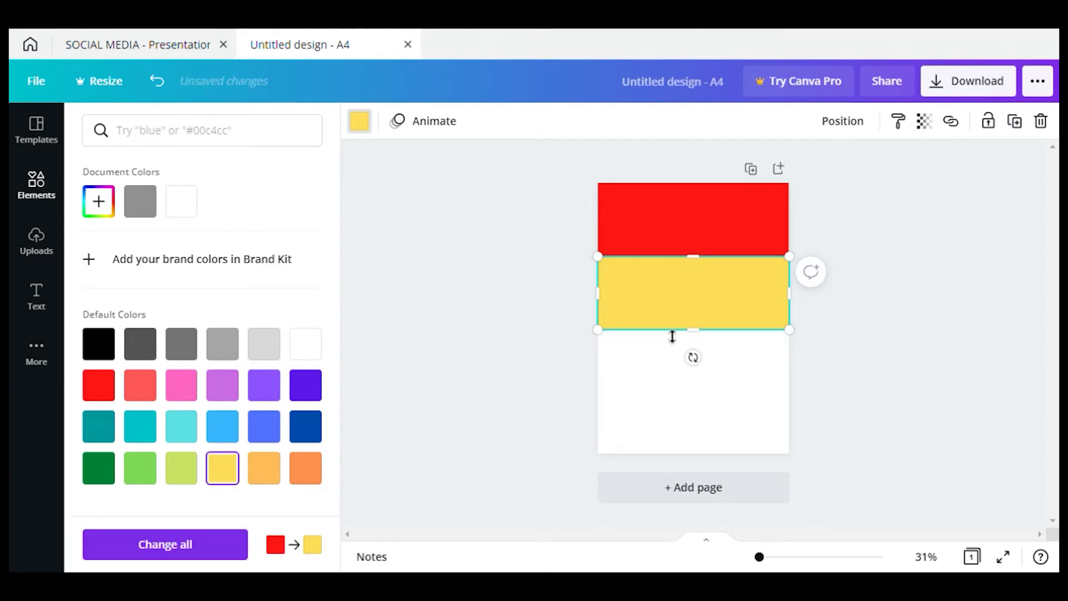
right_click(664, 311)
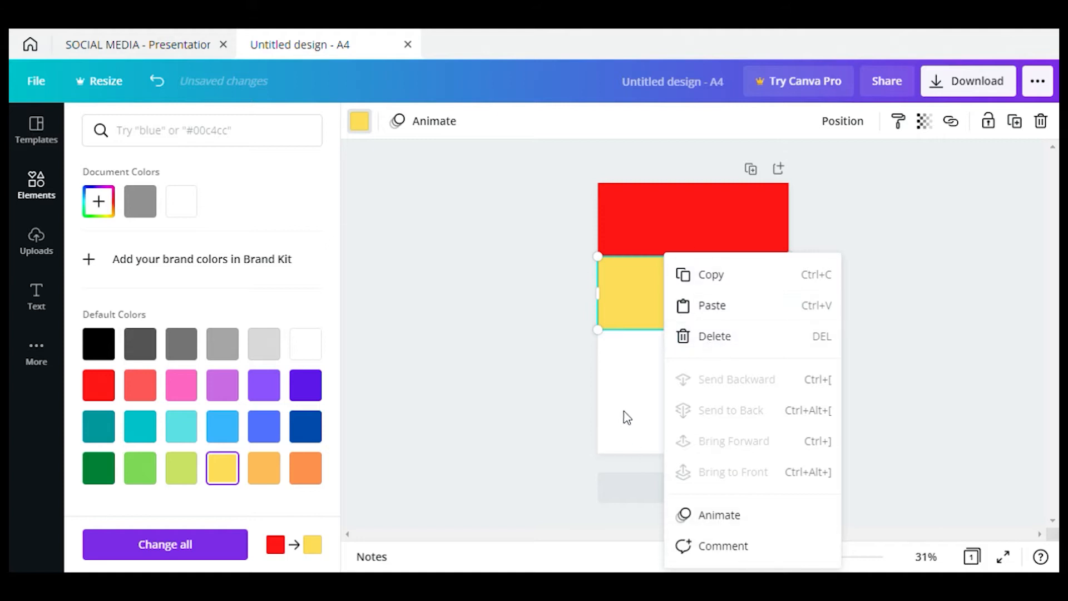
click(700, 281)
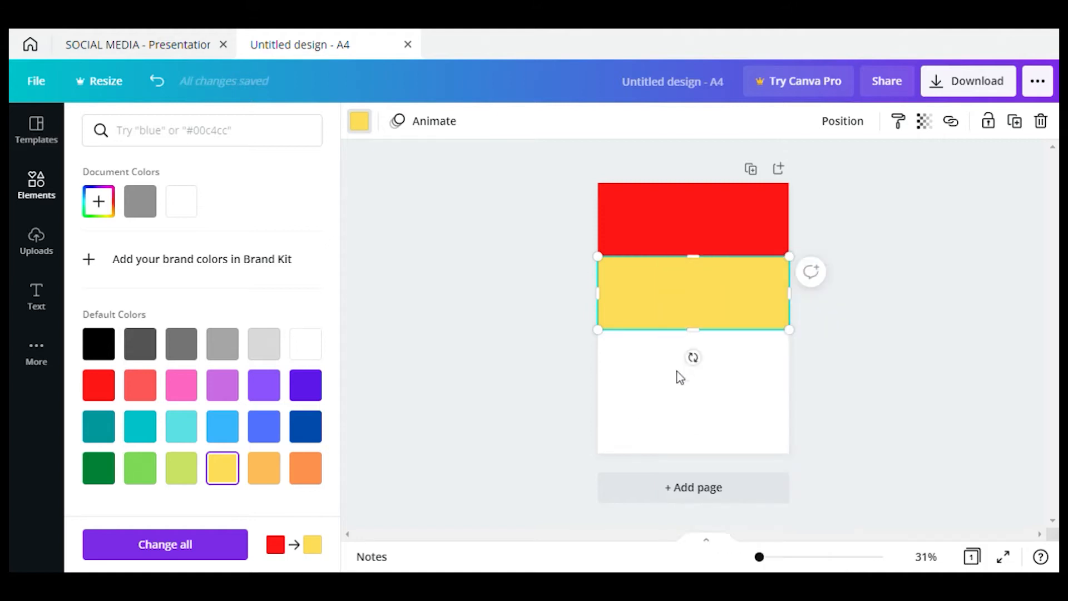
right_click(657, 357)
click(696, 406)
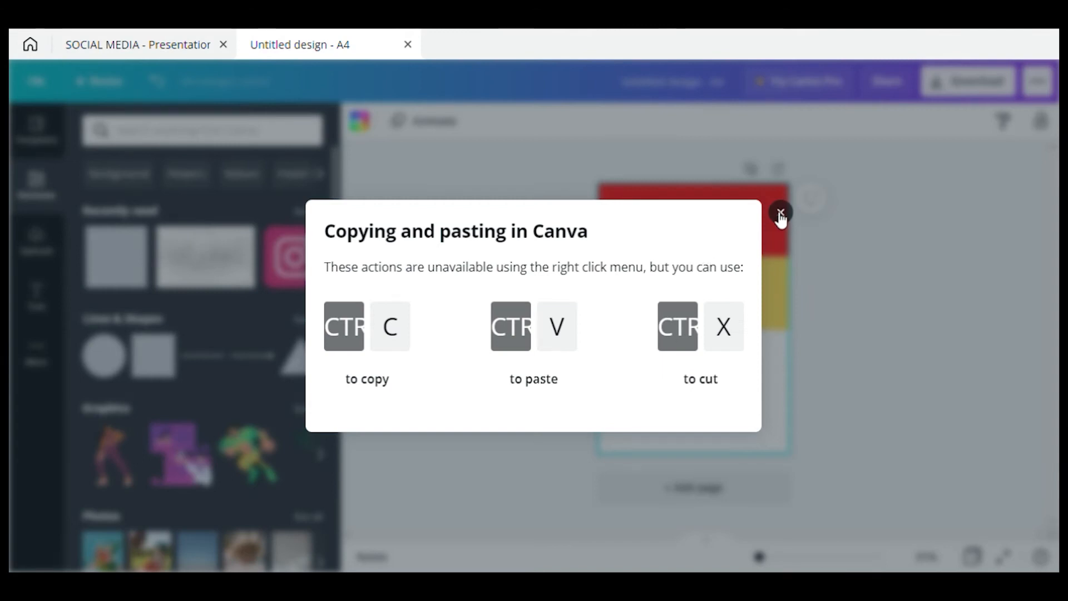
click(780, 213)
click(744, 295)
key(ctrl+v)
drag(743, 303, 735, 366)
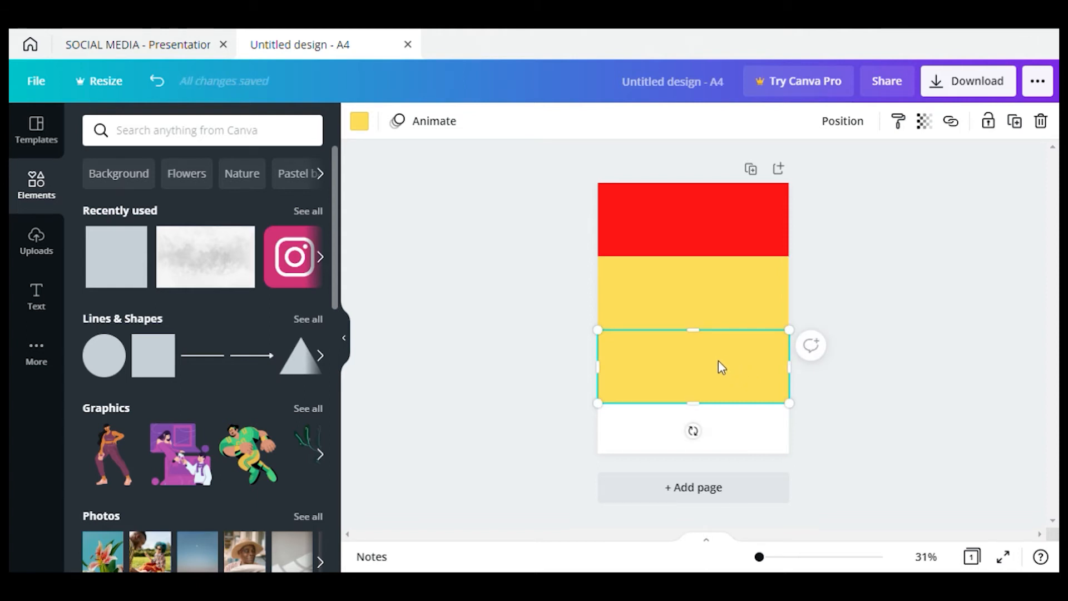
Colour the third band light green and snap the red, yellow and green bands together
right_click(714, 362)
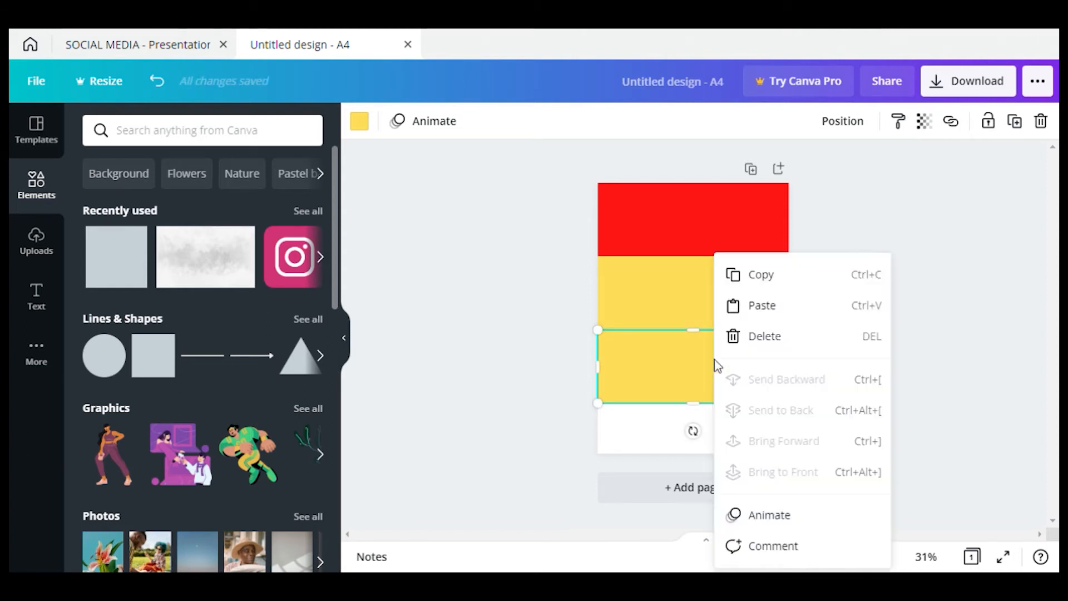
click(669, 373)
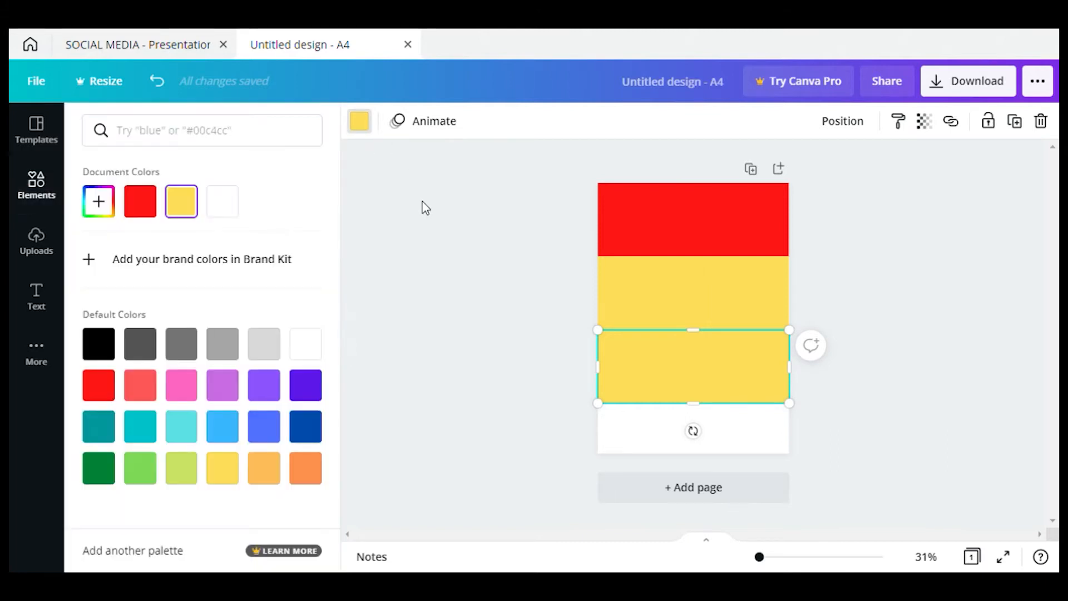
click(142, 467)
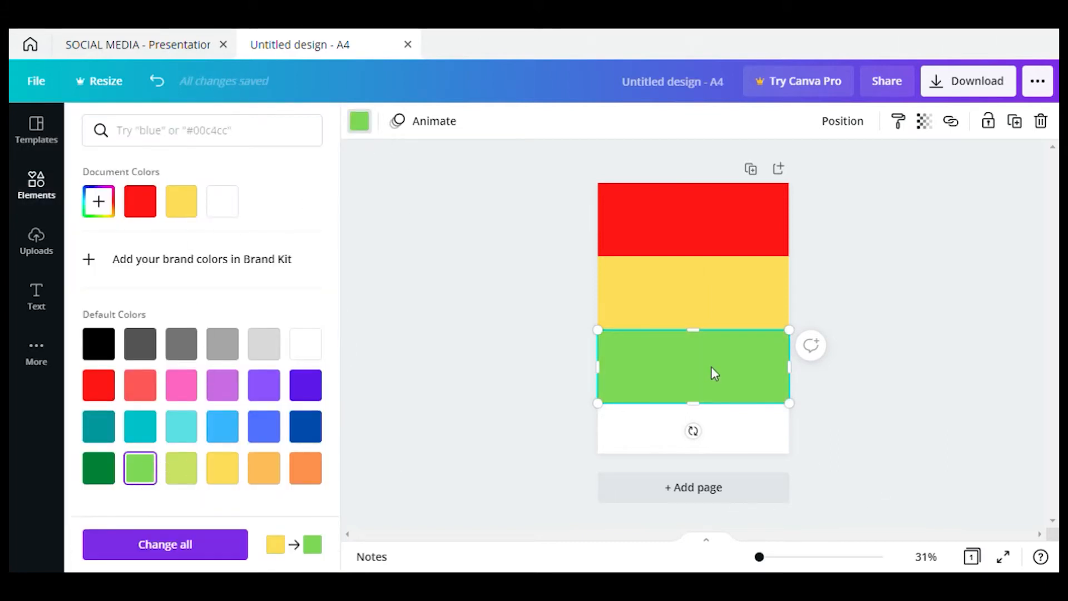
click(689, 238)
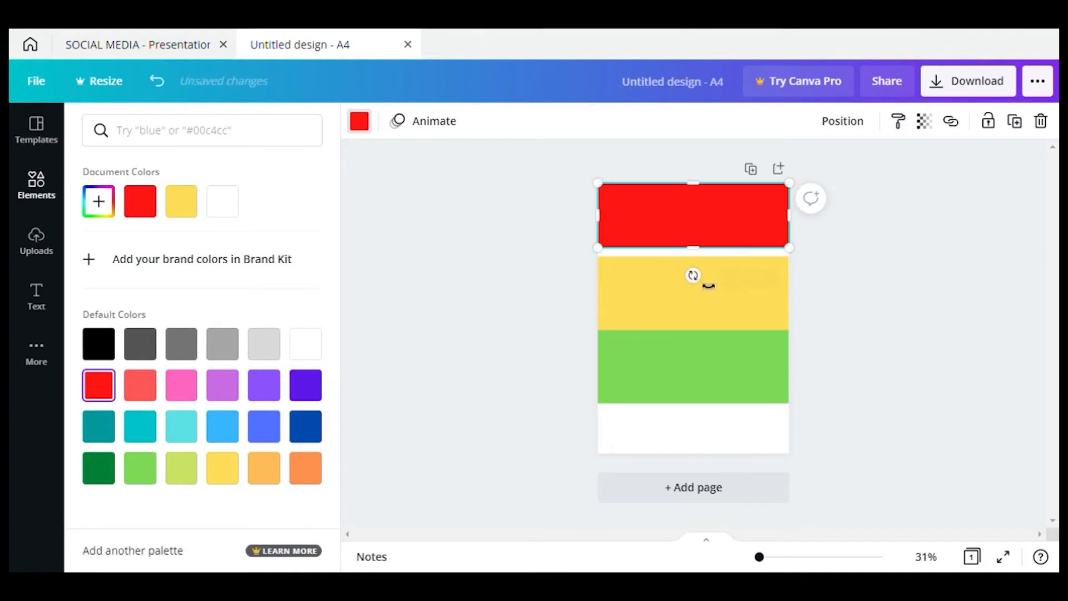
click(702, 274)
drag(710, 281, 703, 274)
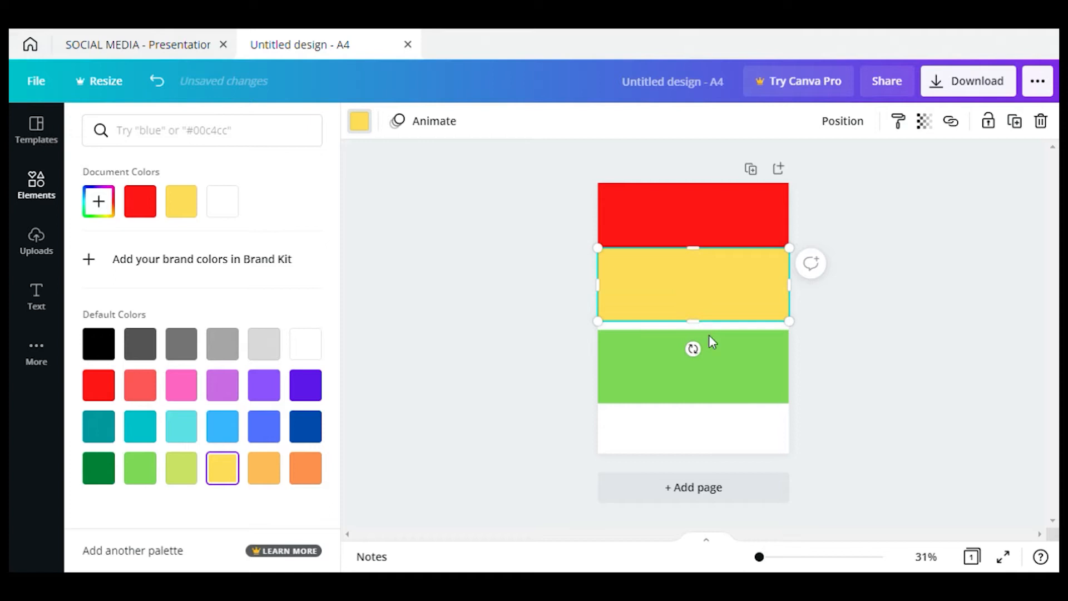
click(704, 391)
mouse_move(701, 389)
mouse_down()
mouse_move(708, 383)
mouse_move(706, 396)
mouse_up()
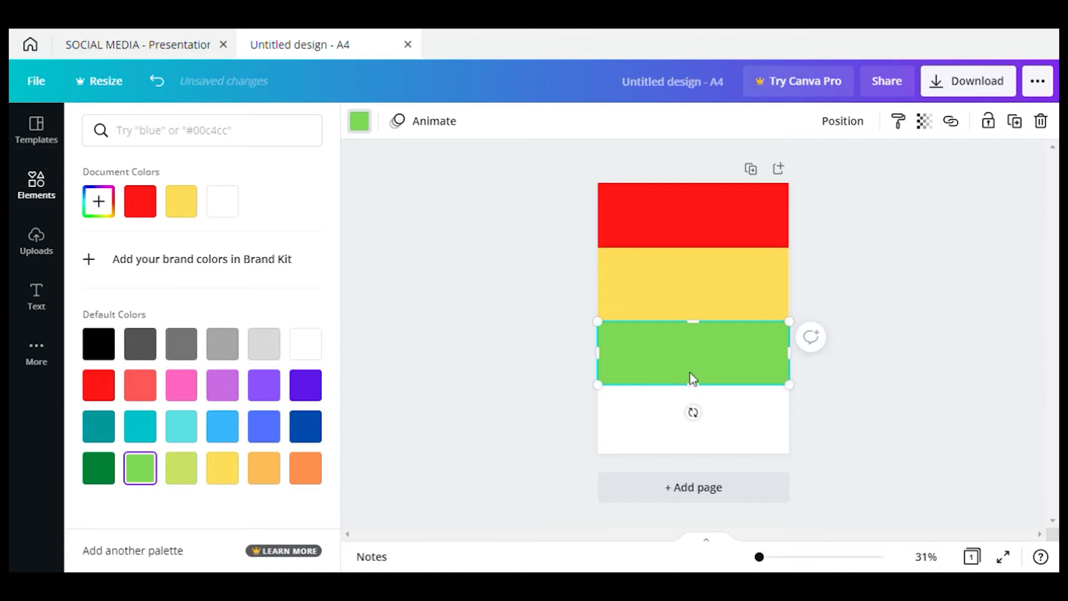
Duplicate the green band to the page bottom and make it dark green
key(ctrl+d)
drag(692, 375, 705, 457)
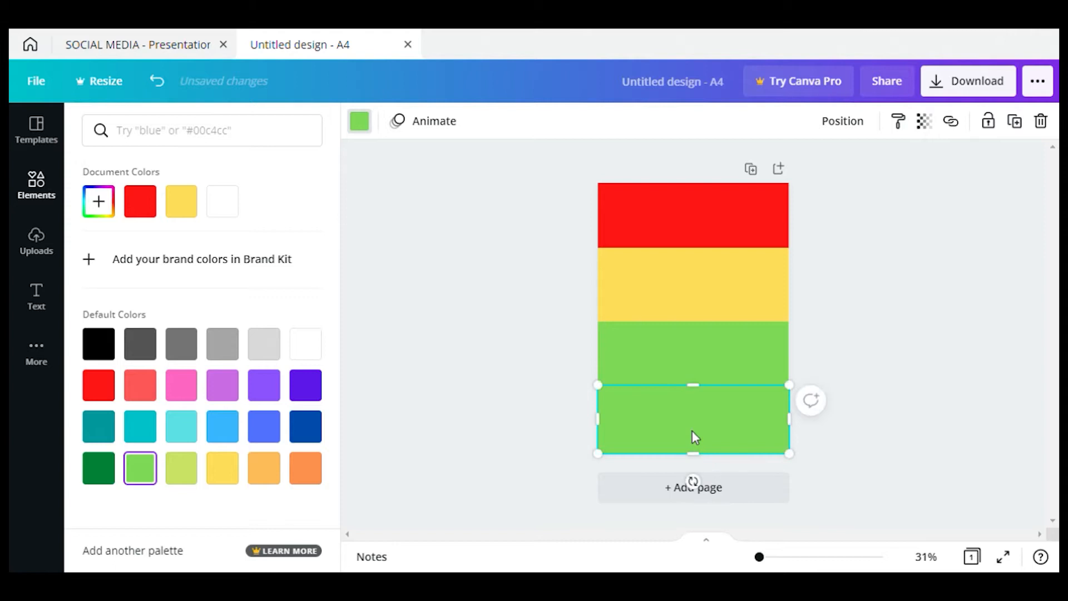
click(100, 468)
key(Escape)
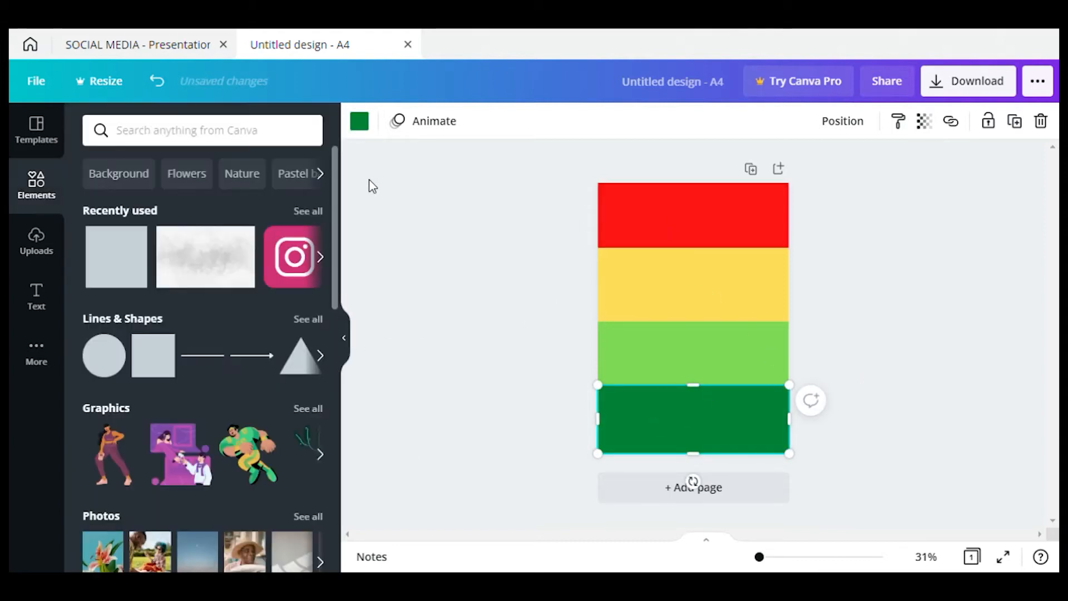
key(Escape)
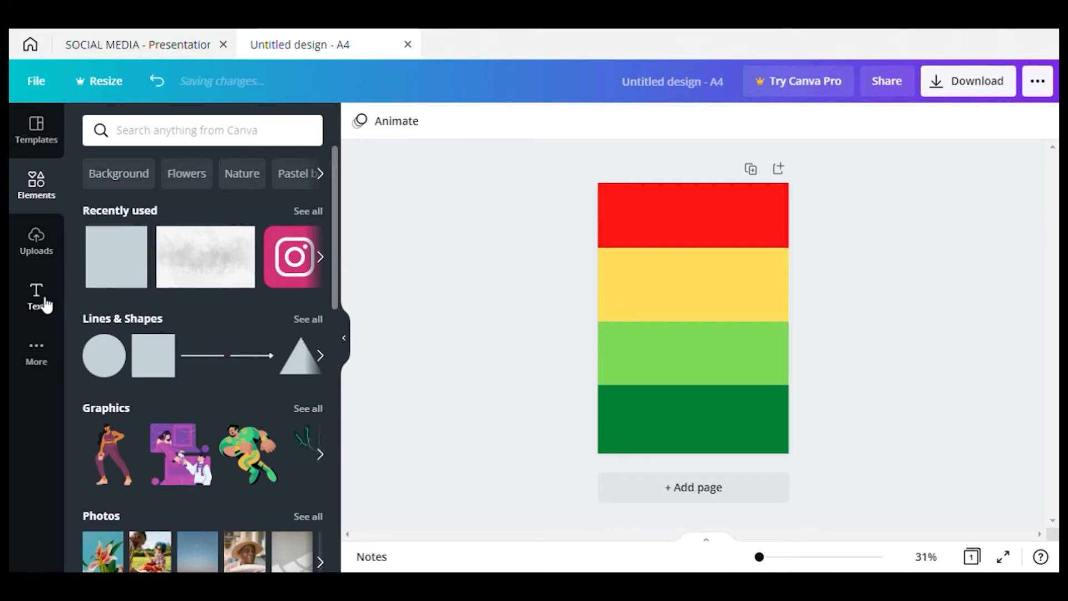
Add a heading in the red band reading 'ROAD MANAGER'S CHECKLIST' in white
click(37, 297)
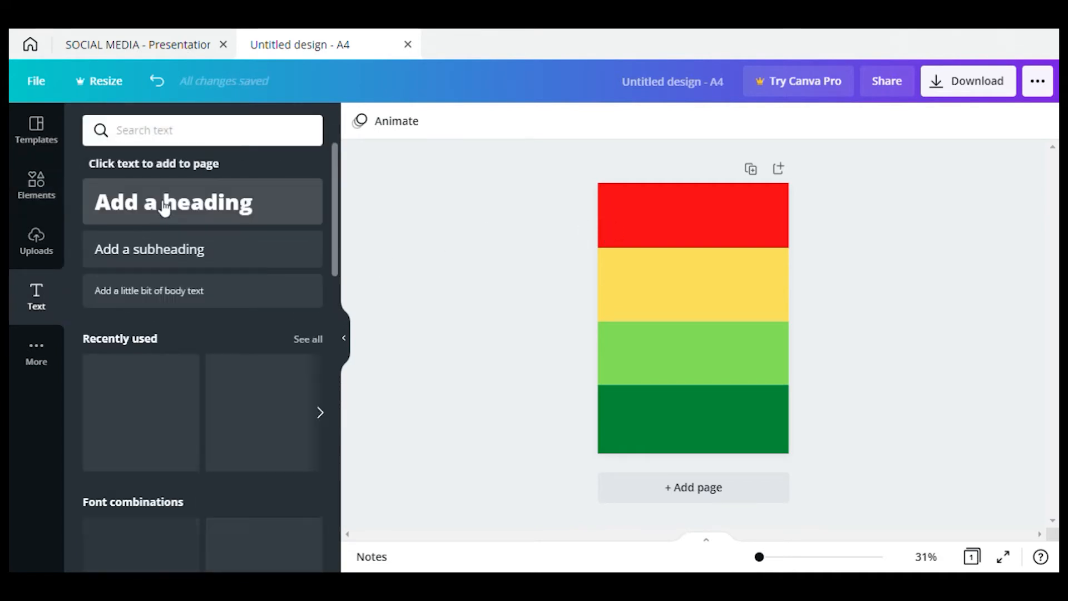
click(186, 215)
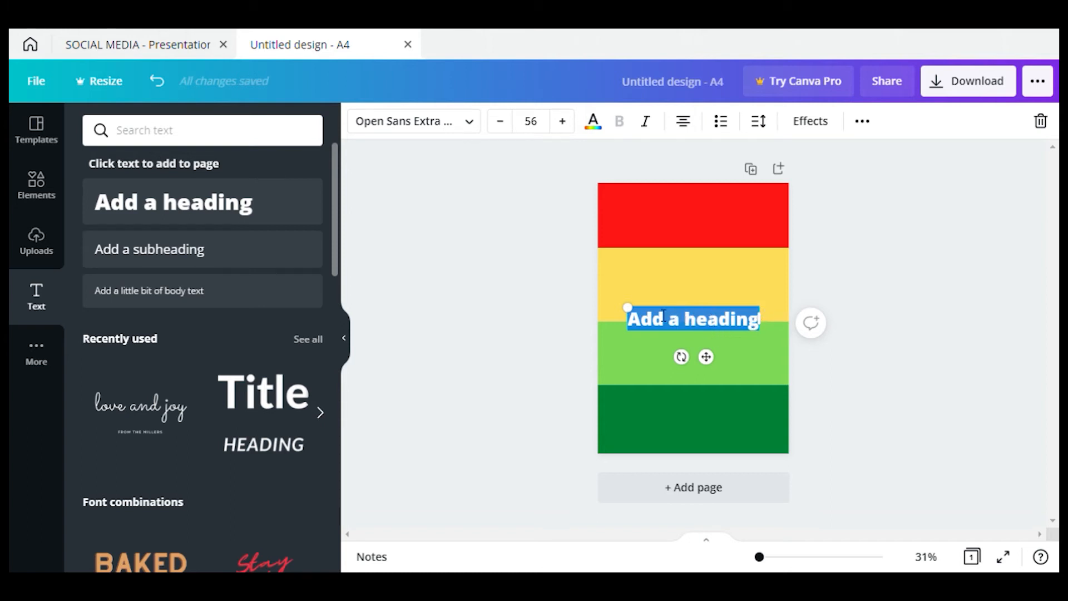
drag(662, 315, 670, 198)
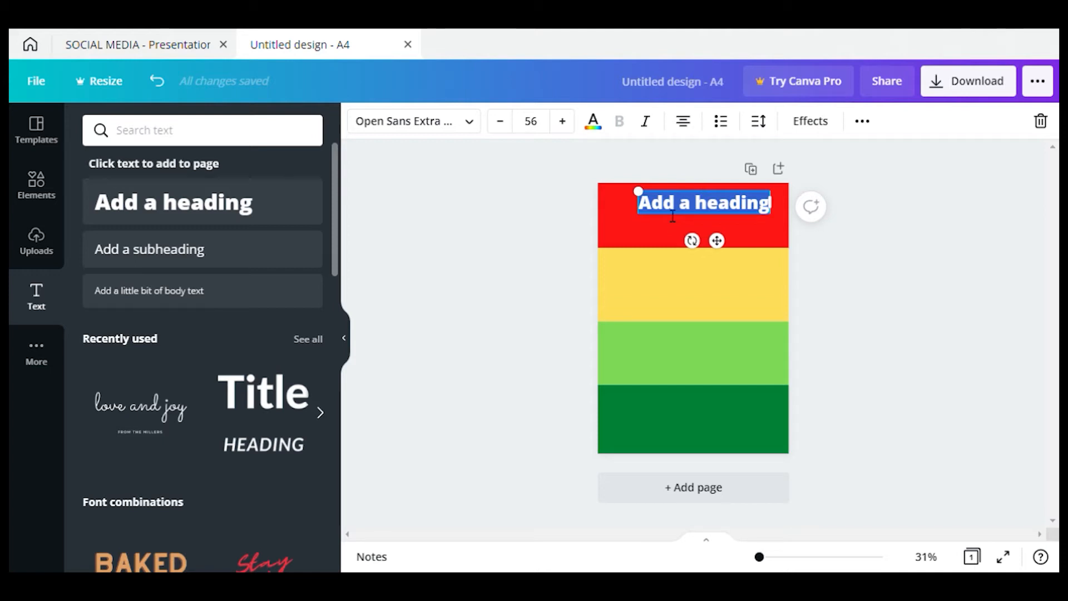
text(ROAD MANAGER'S)
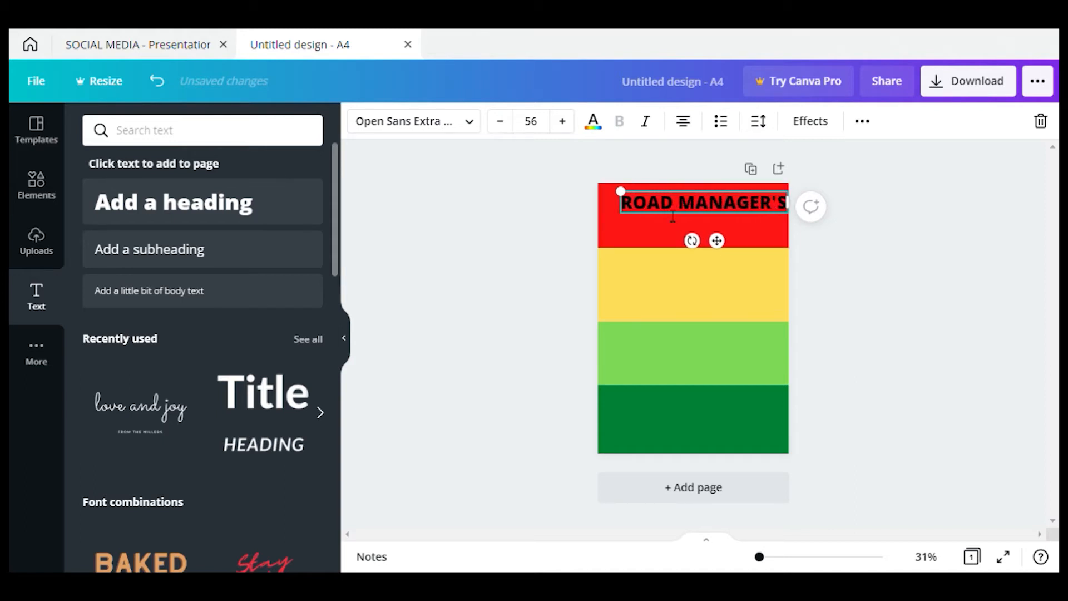
text( CHE)
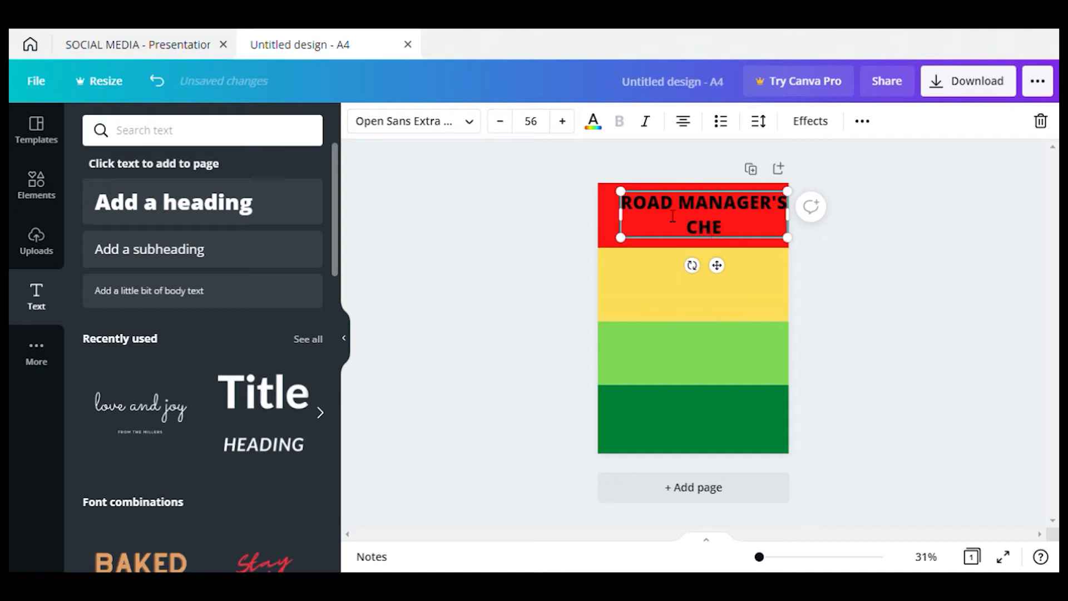
text(CKLIST)
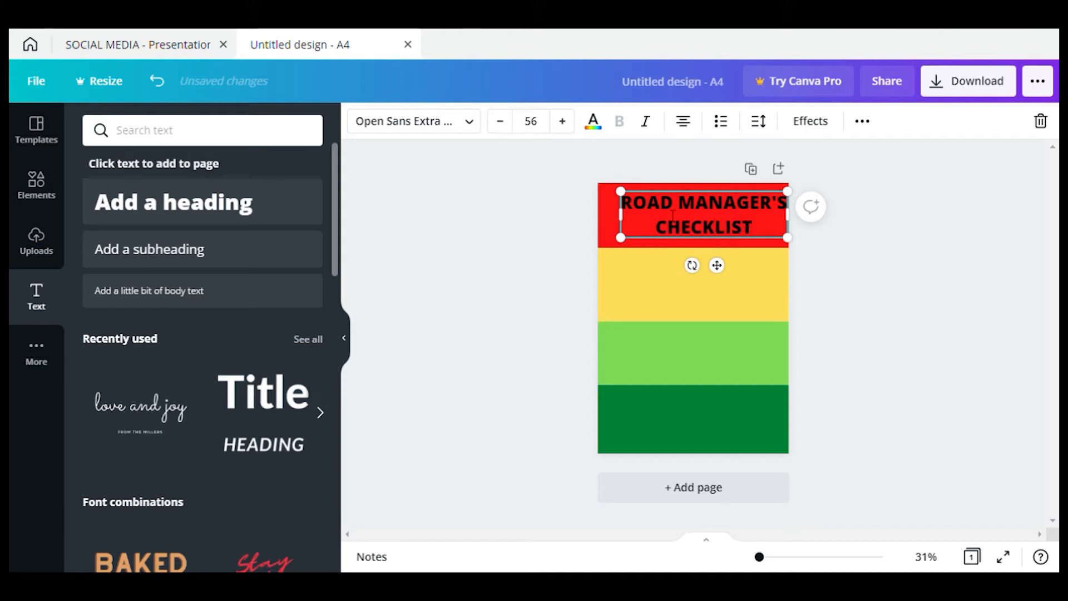
key(ctrl+a)
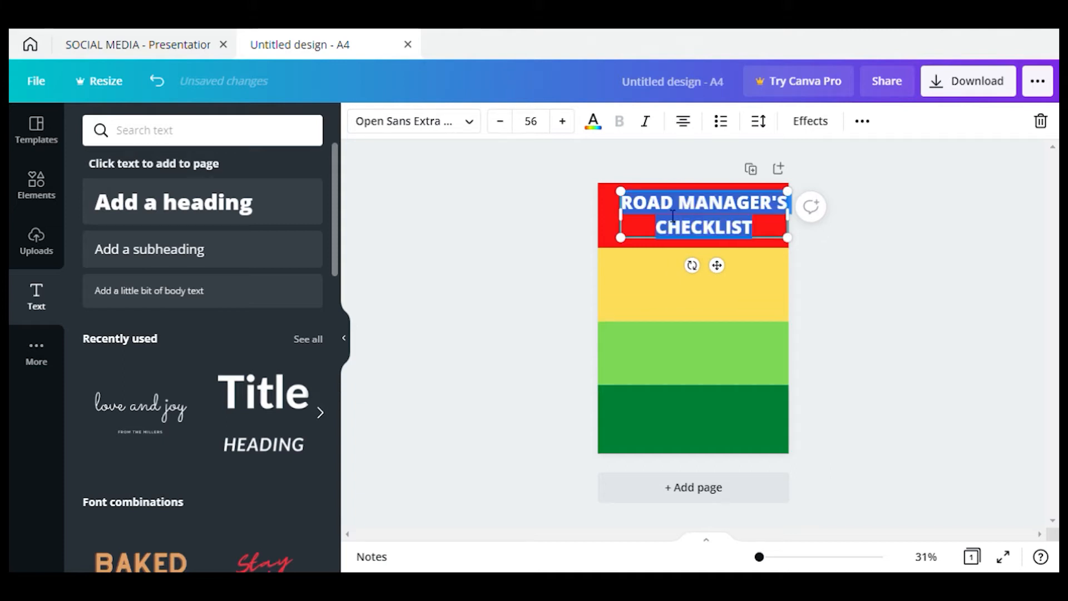
click(601, 129)
click(105, 241)
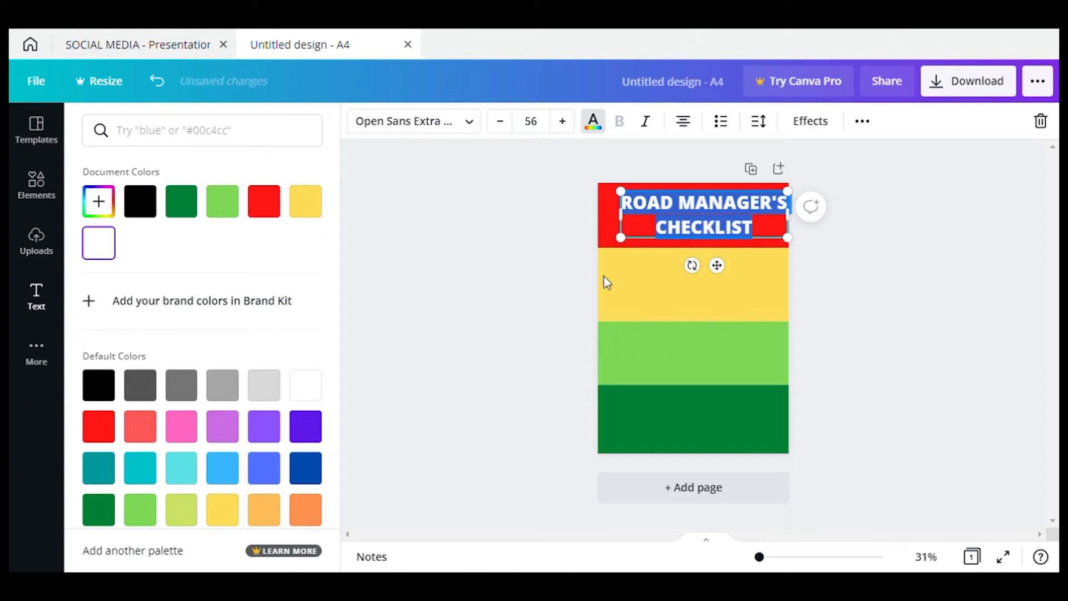
click(811, 280)
Resize the heading to 39.1 and centre it on the page with centred text alignment
mouse_move(721, 271)
mouse_down()
mouse_move(705, 259)
mouse_move(709, 269)
mouse_up()
drag(771, 229, 720, 216)
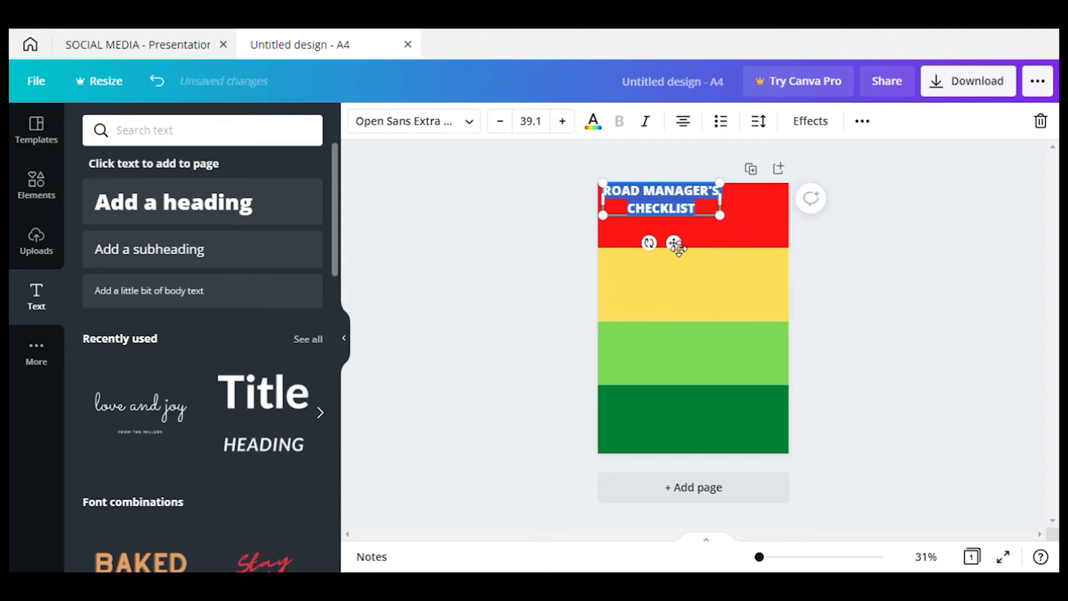
drag(677, 246, 712, 255)
click(684, 123)
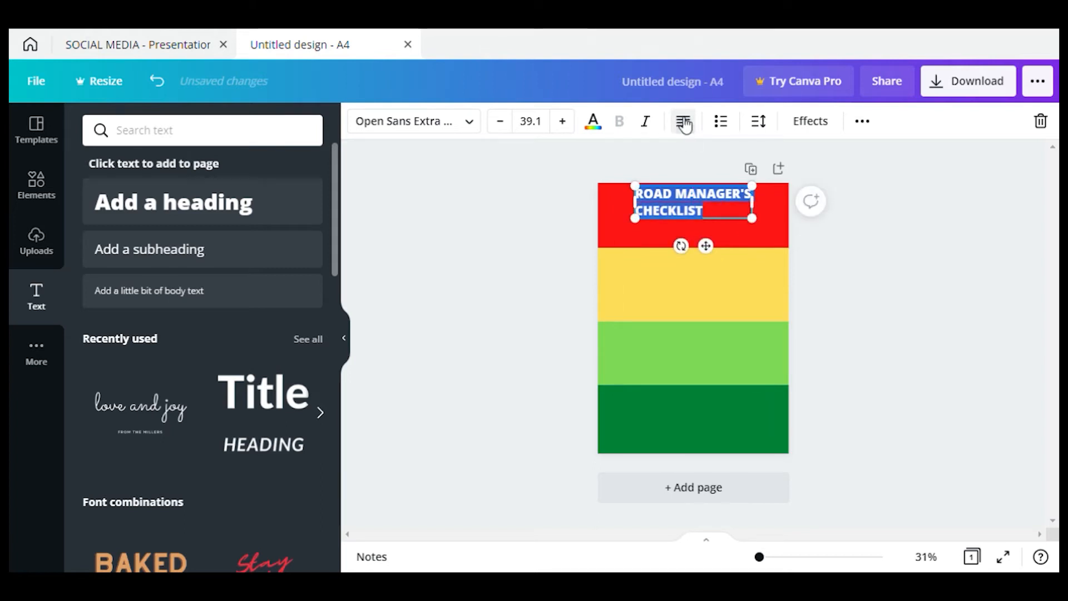
click(683, 124)
click(683, 123)
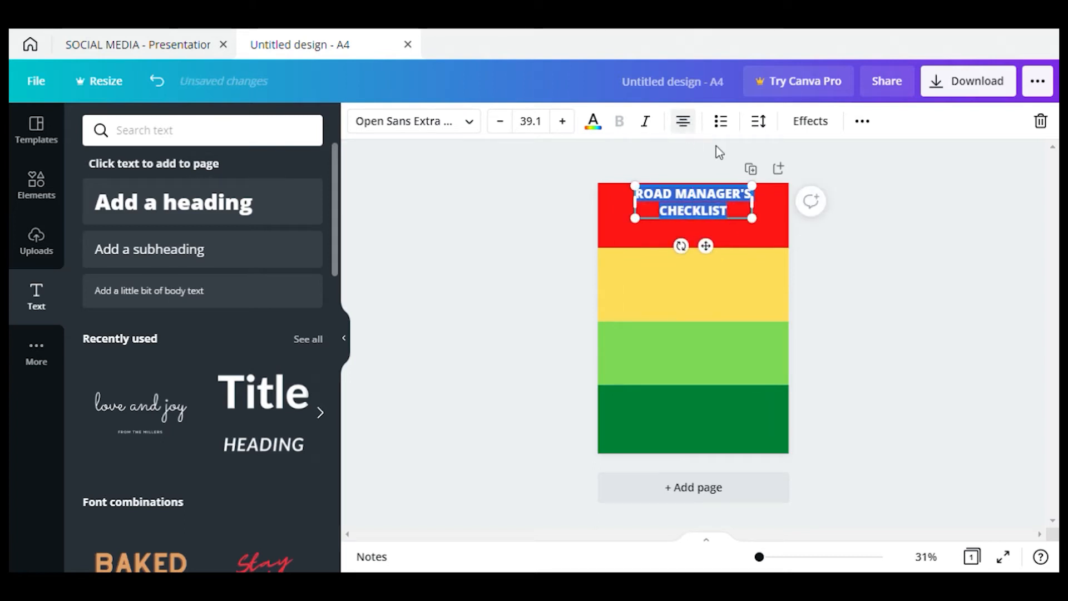
click(816, 242)
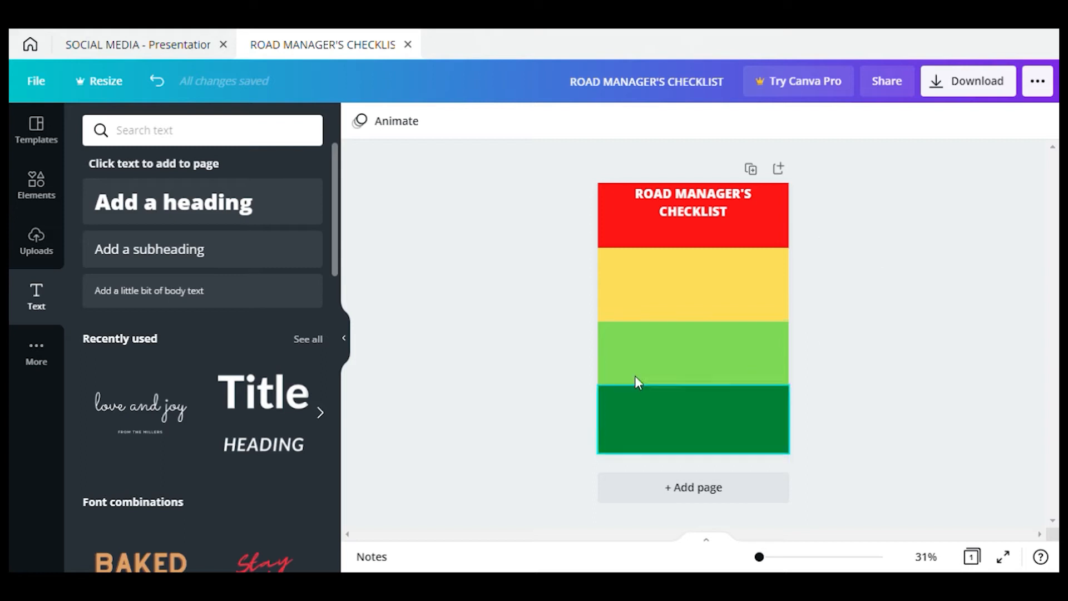
Add a white size-32 'TOUR MANAGEMENT CHECKLIST' subheading beneath the title in the red band
click(207, 251)
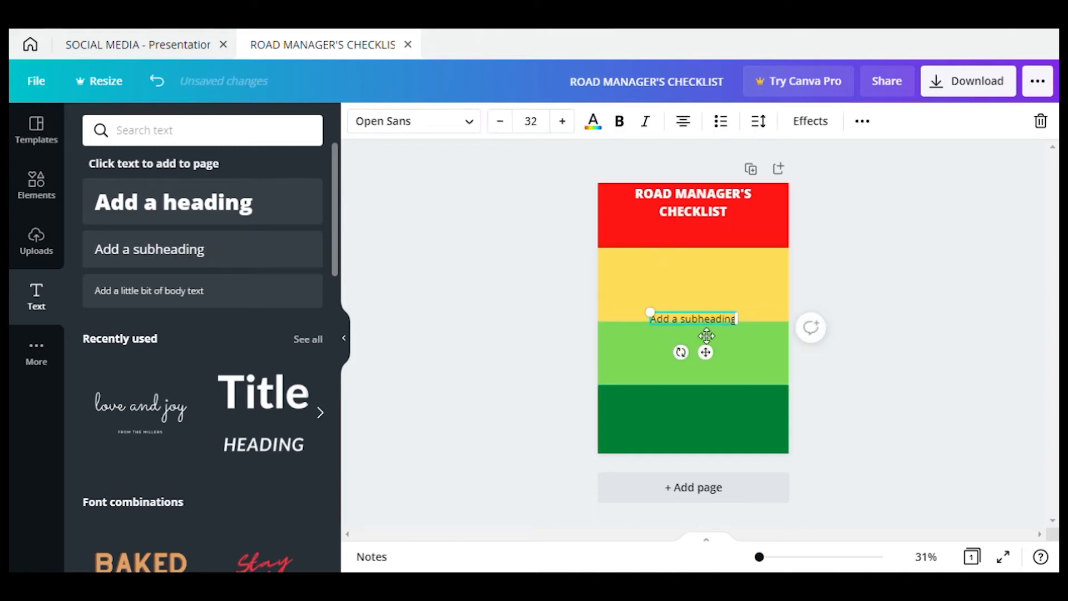
click(676, 322)
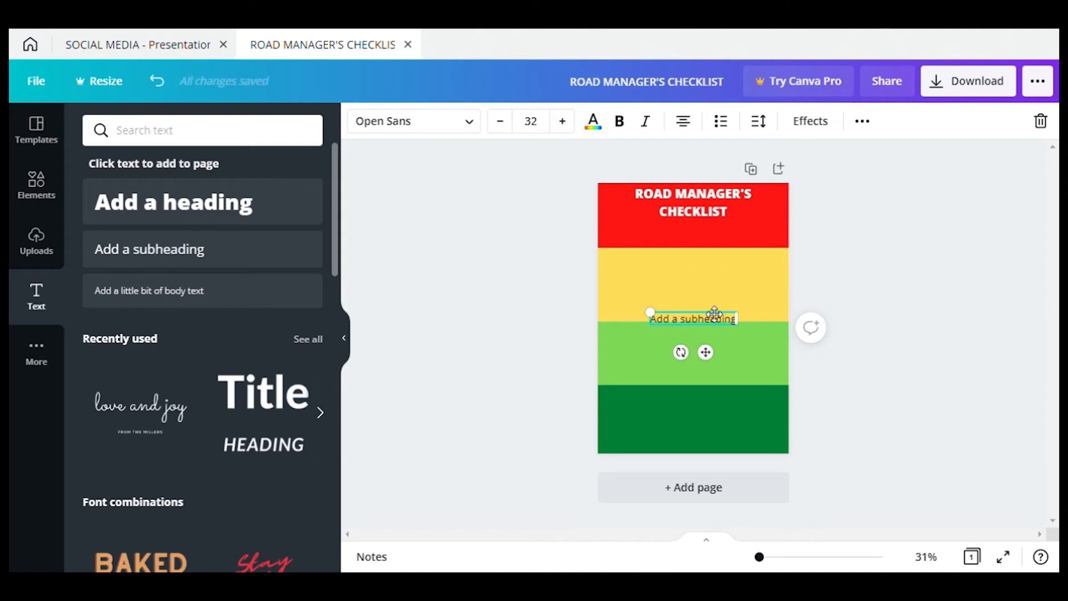
drag(714, 313, 720, 272)
drag(716, 310, 711, 270)
double_click(692, 235)
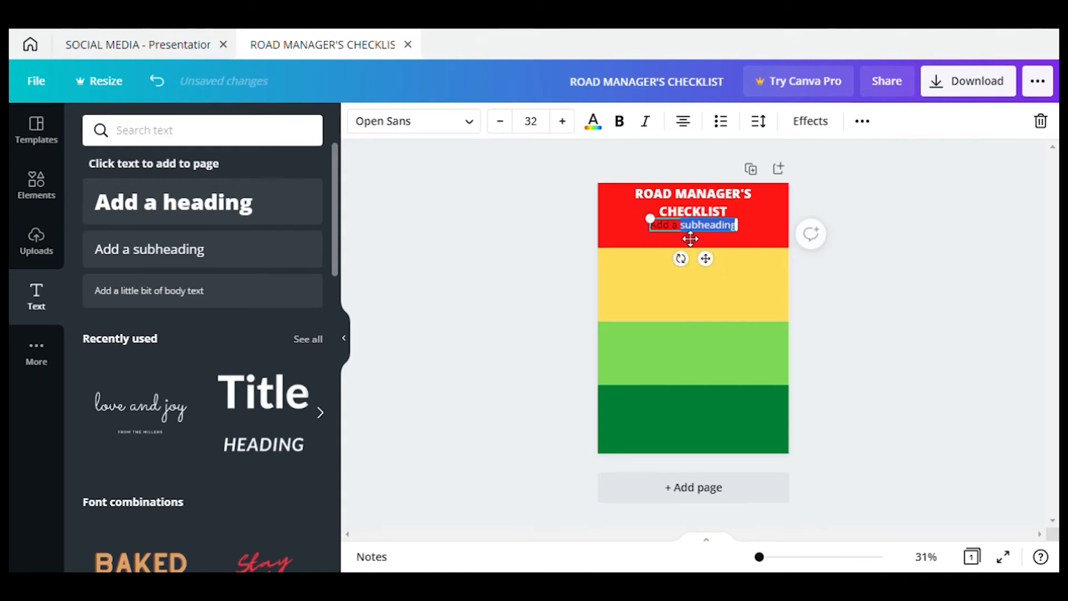
key(BackSpace)
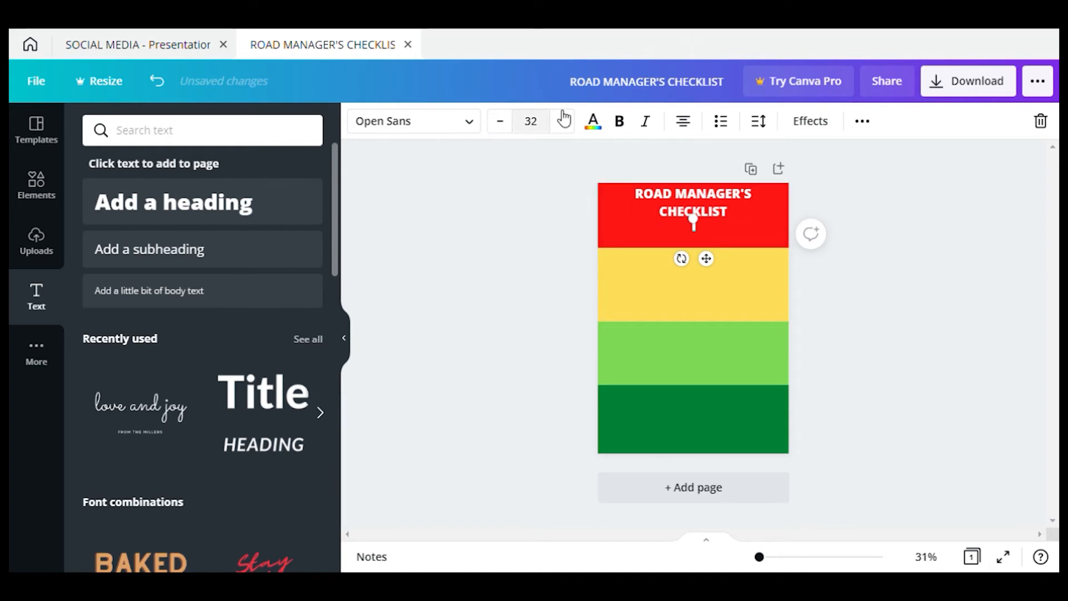
click(592, 120)
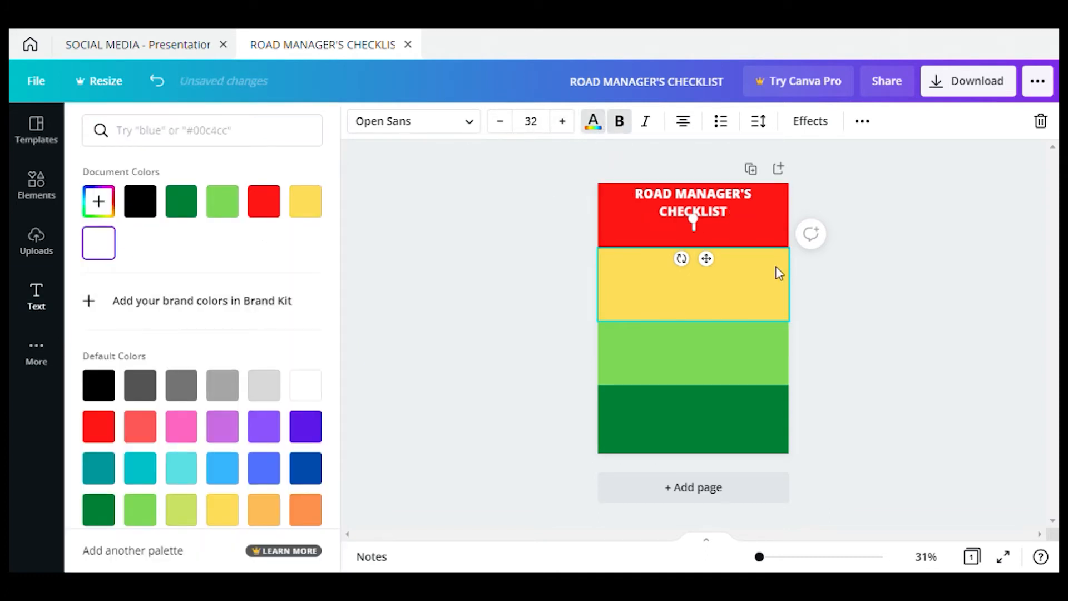
text(TO)
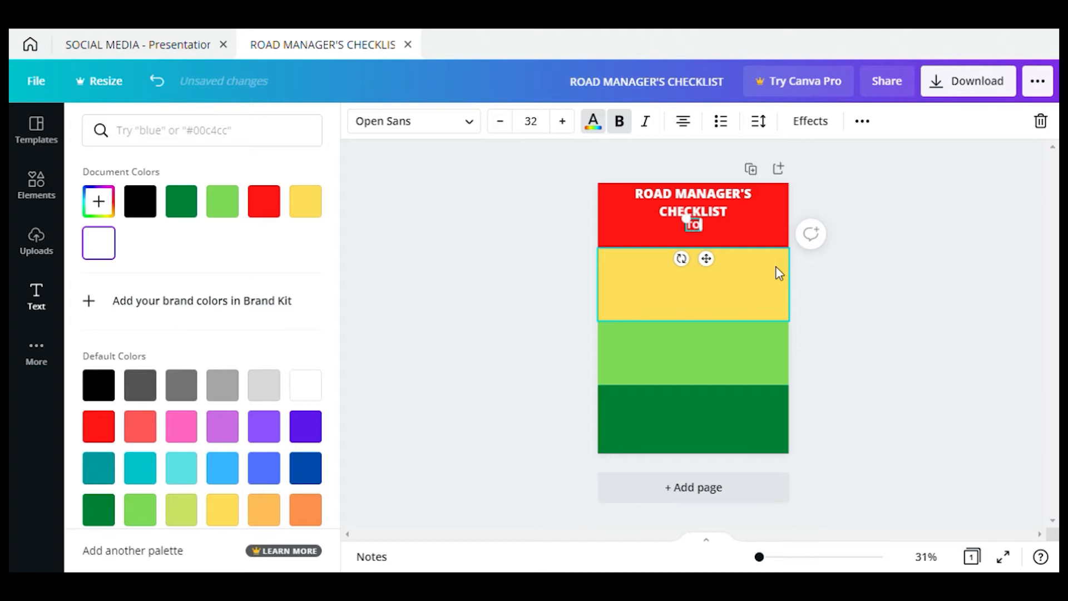
text(UR)
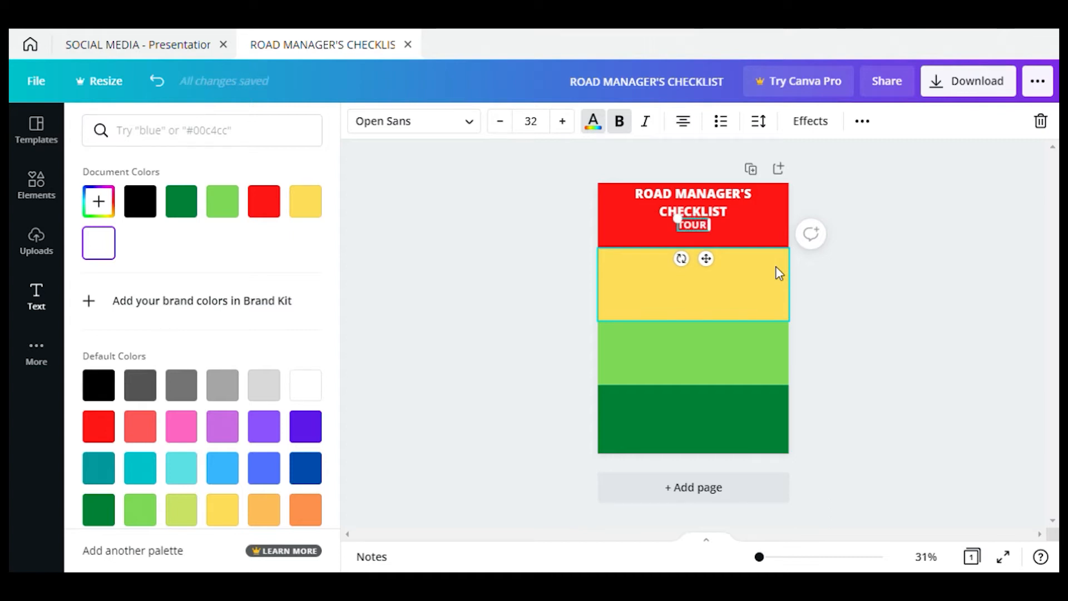
text( MANAGEME)
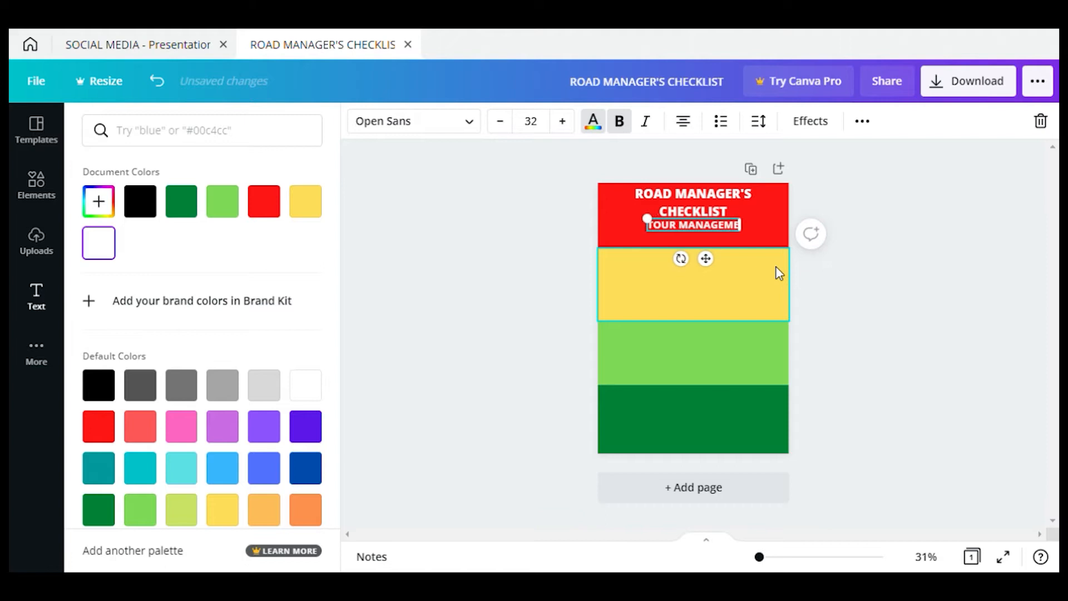
text(NT CHEC)
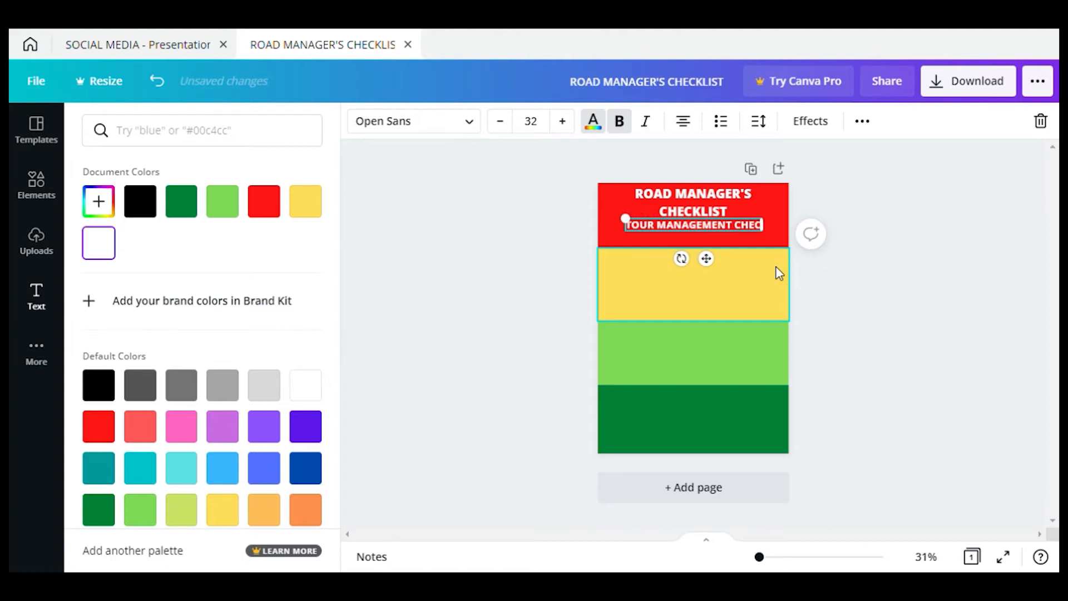
text(KLIST)
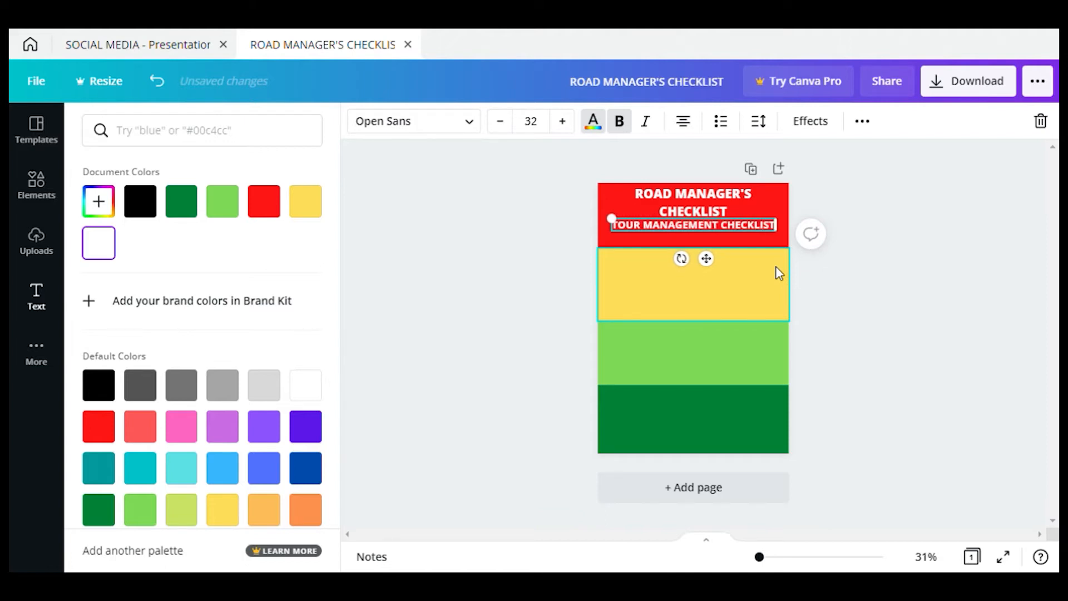
click(901, 305)
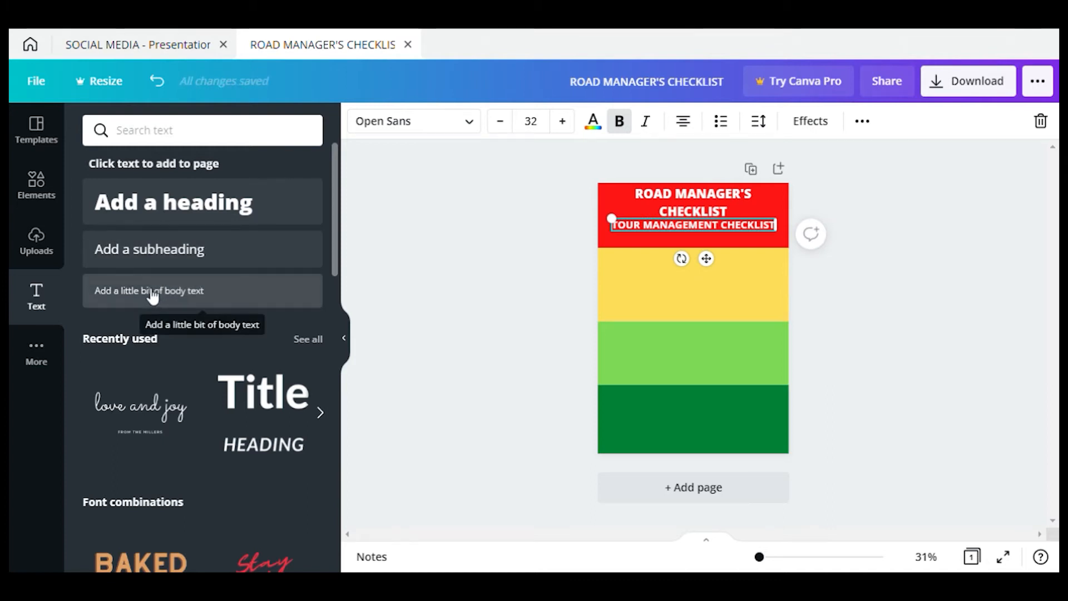
Add a size-21.2 'Date of Performance' label in the red band's lower right corner
click(159, 248)
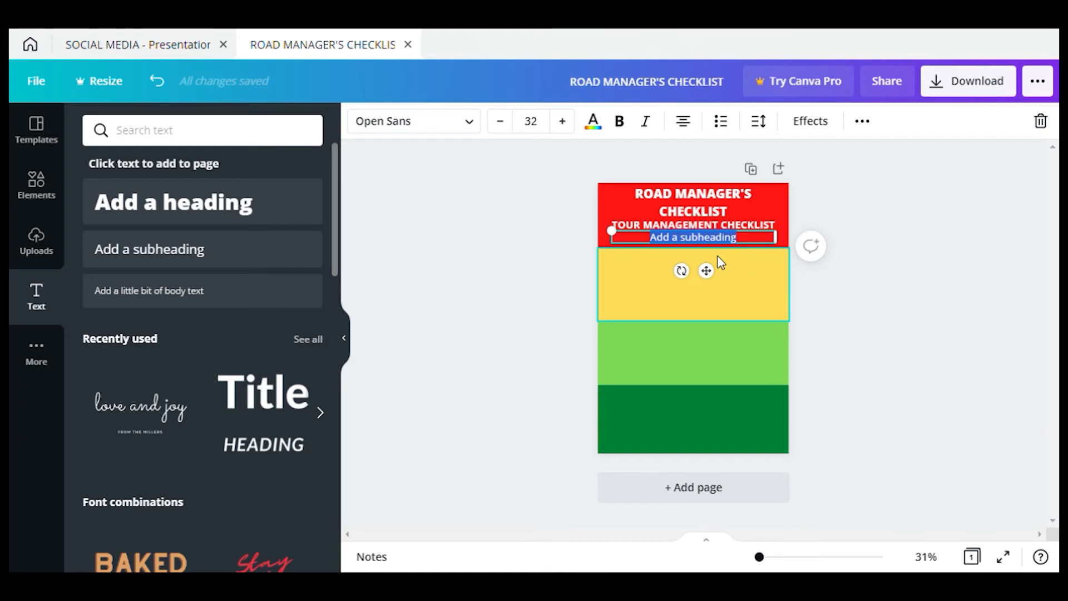
text(Date)
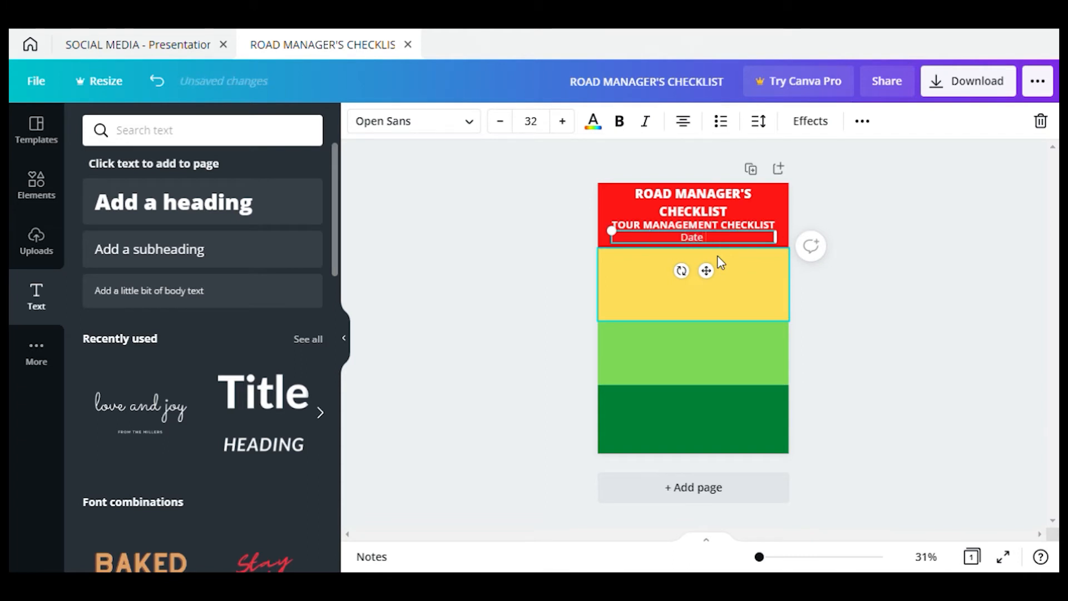
text( of Performance)
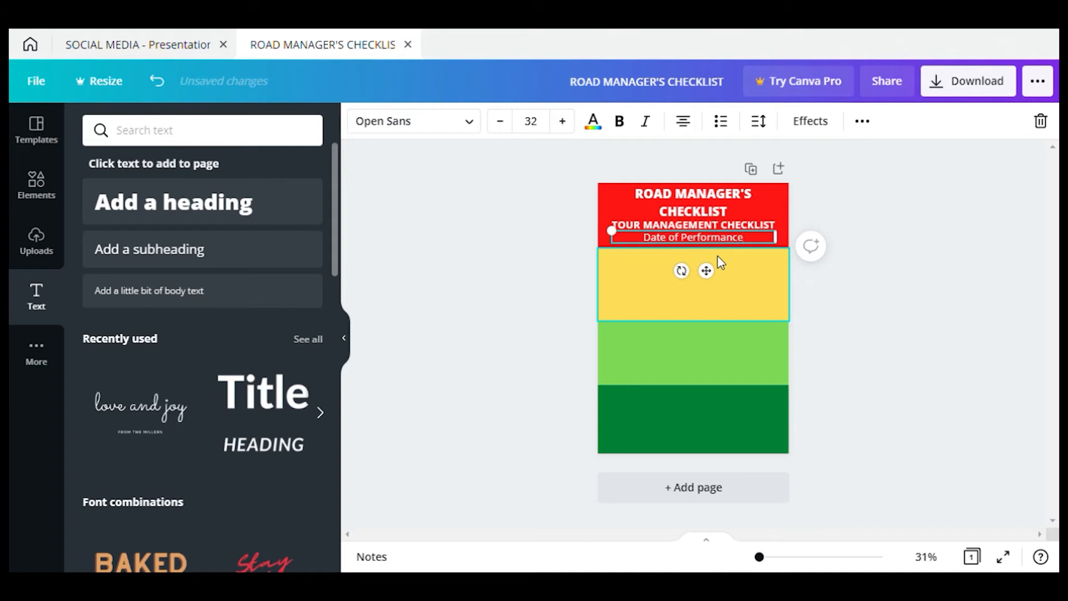
drag(707, 272, 753, 284)
drag(645, 240, 713, 242)
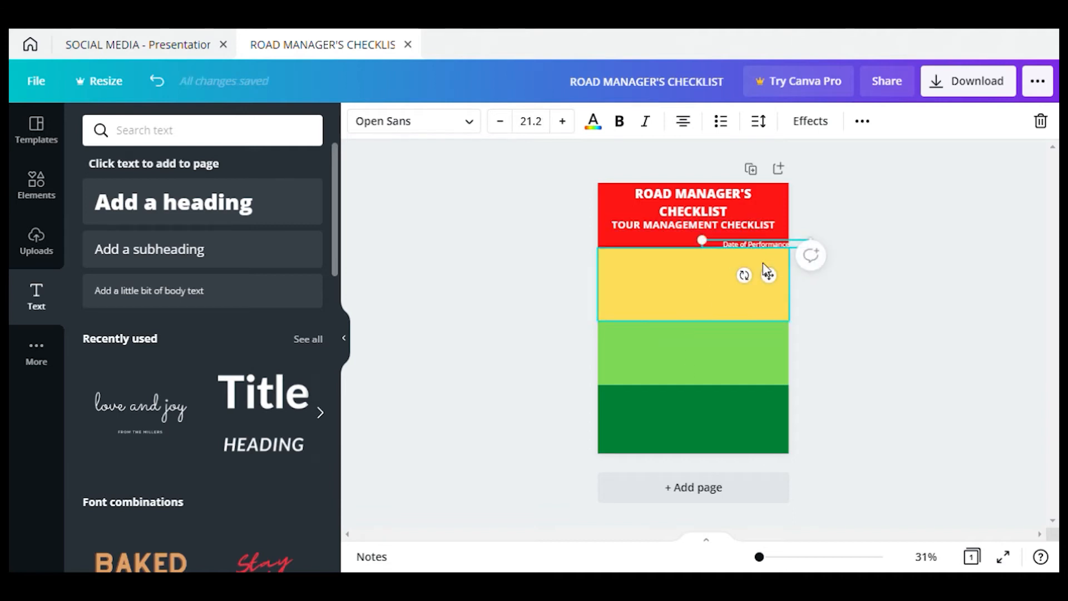
drag(769, 277, 771, 283)
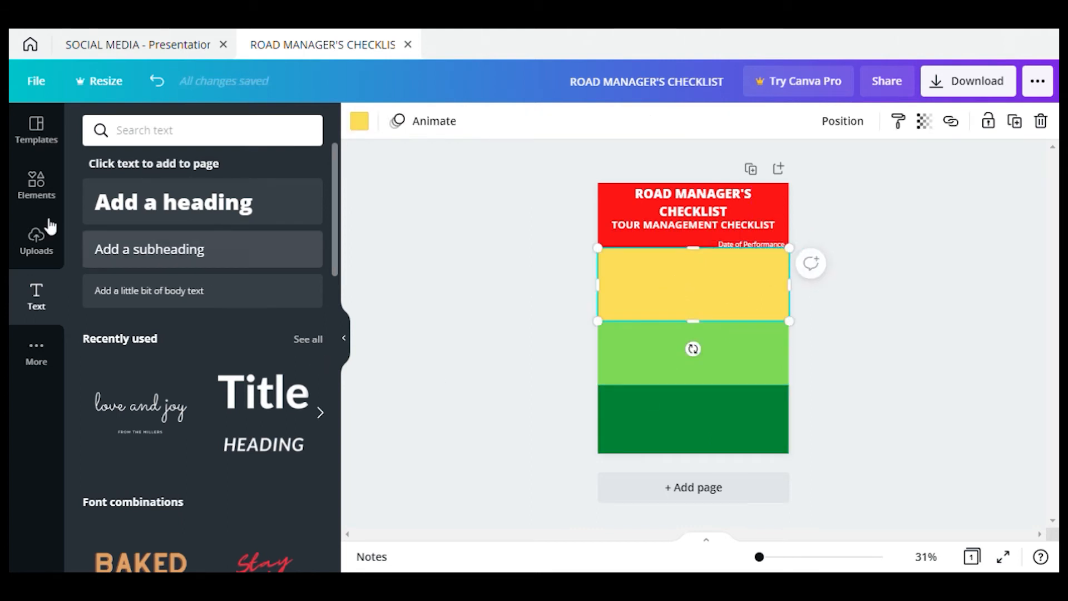
Add a plain horizontal line from Elements, shorten it, and colour it white
click(48, 186)
click(192, 137)
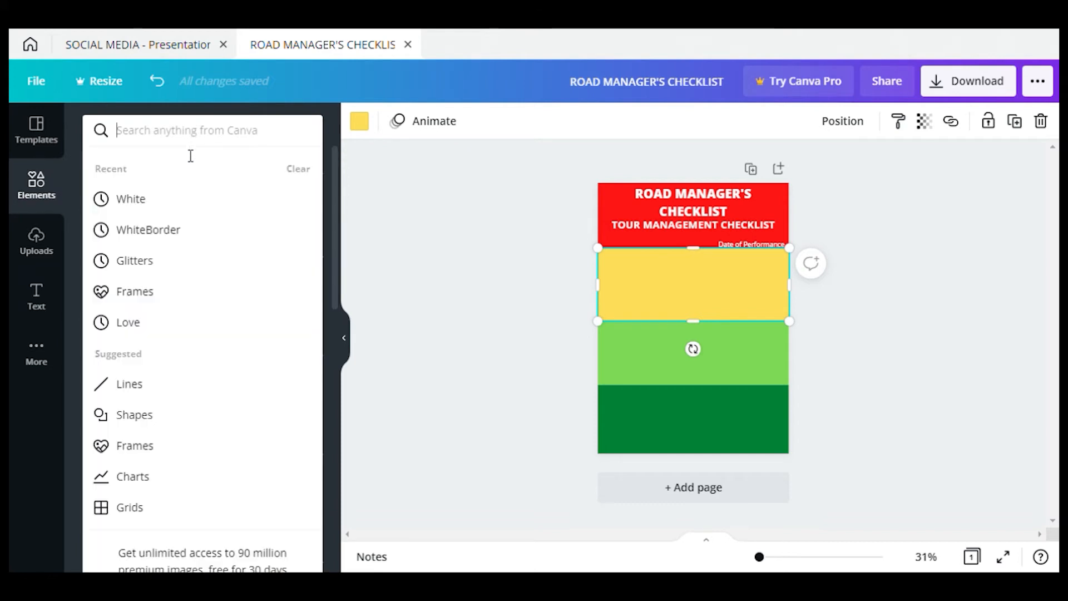
click(352, 291)
click(212, 356)
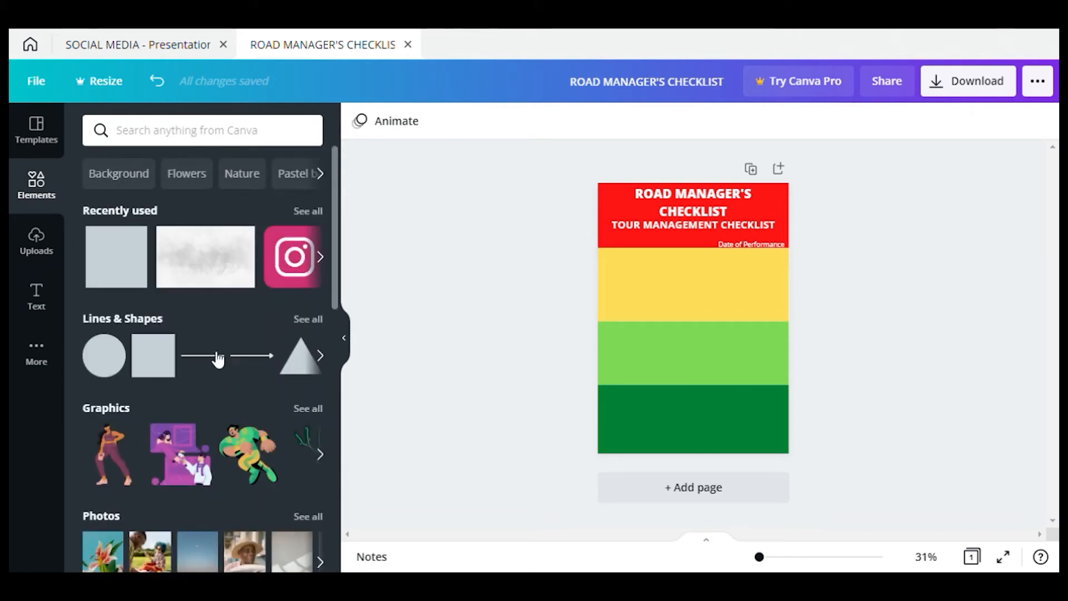
drag(648, 324, 719, 279)
click(726, 286)
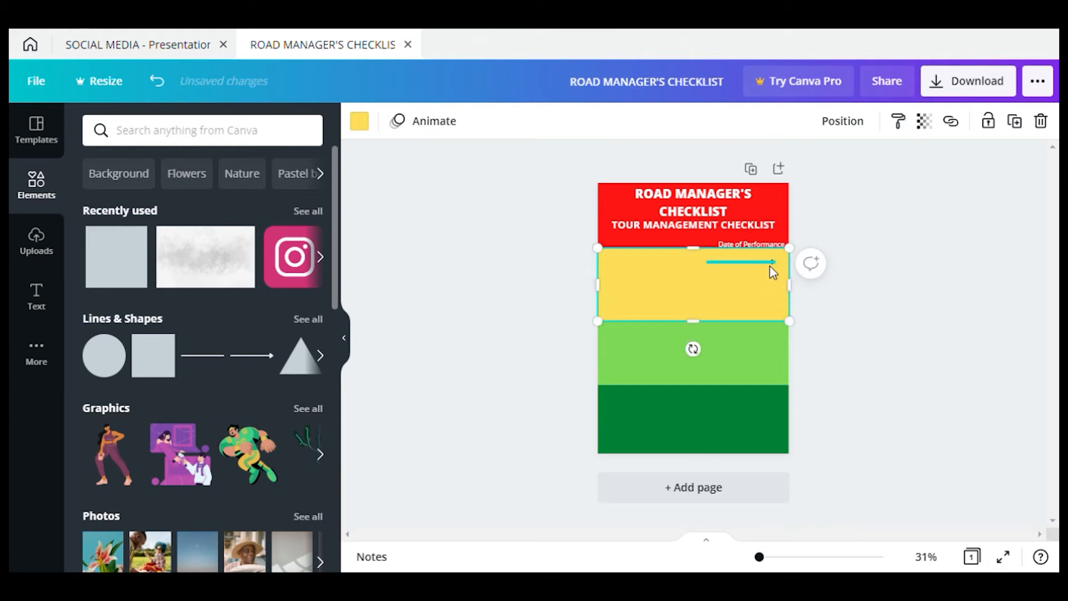
click(771, 264)
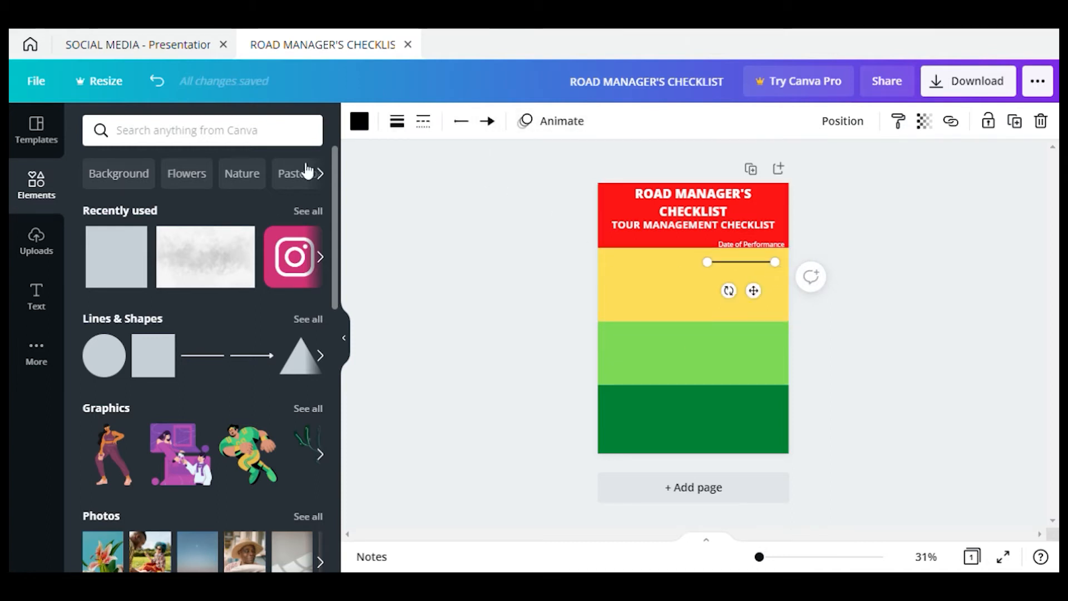
click(372, 131)
click(100, 245)
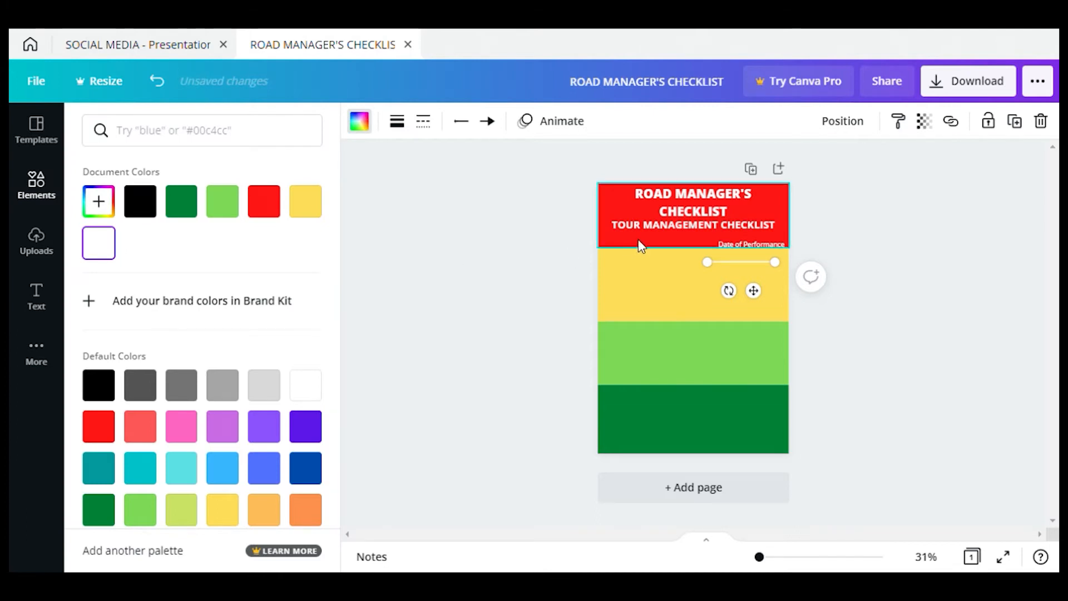
Rotate and lengthen the white line so it sits in the yellow band below Date of Performance
drag(729, 290, 755, 103)
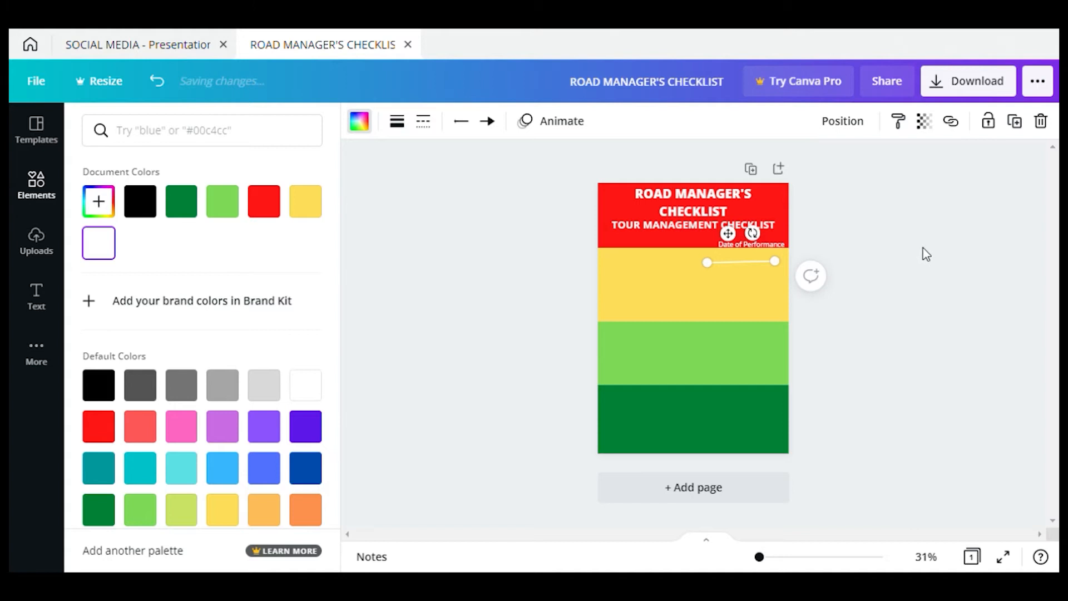
drag(786, 271, 790, 277)
drag(717, 275, 732, 251)
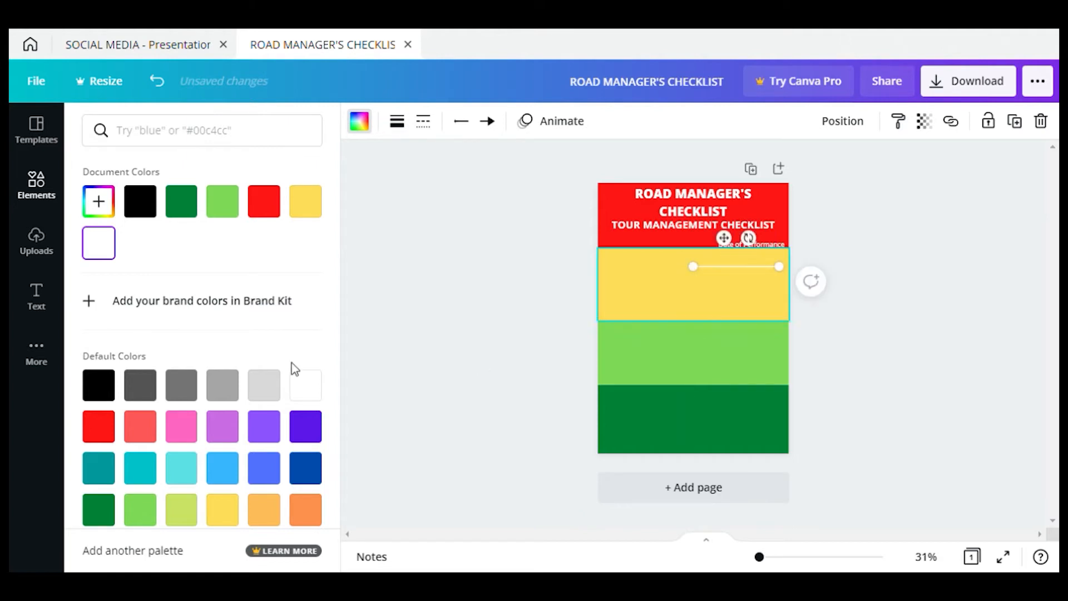
click(37, 298)
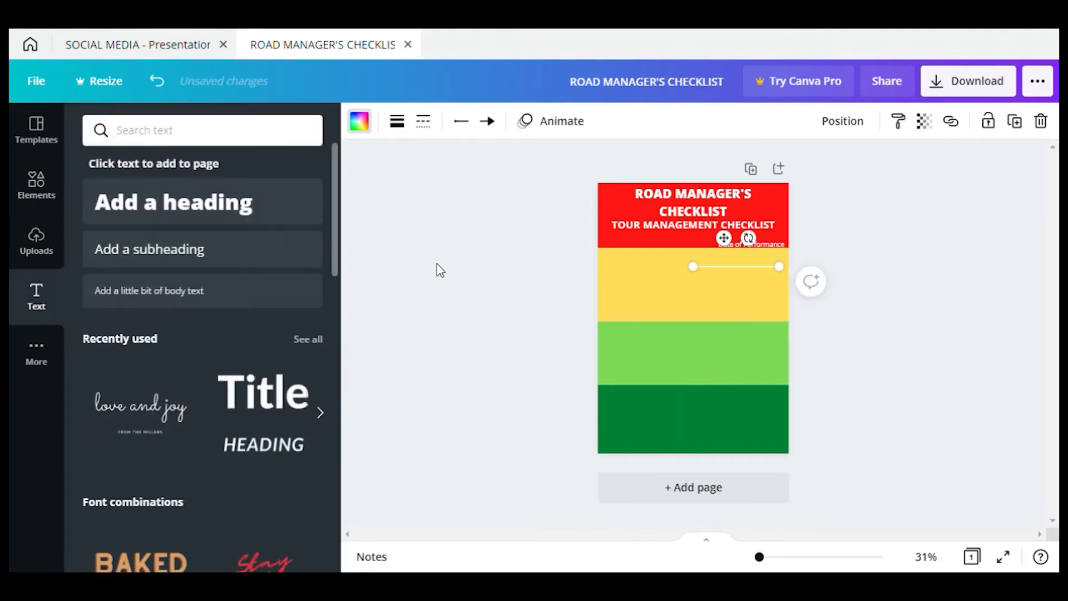
Add a body text box reading 'City, State (Province)'
click(185, 292)
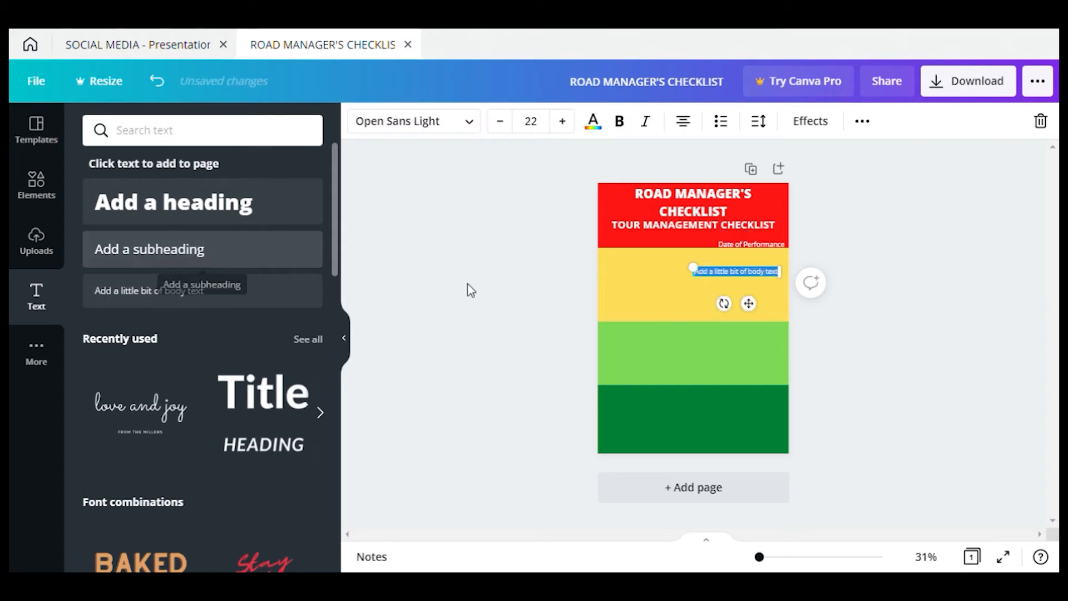
text(City)
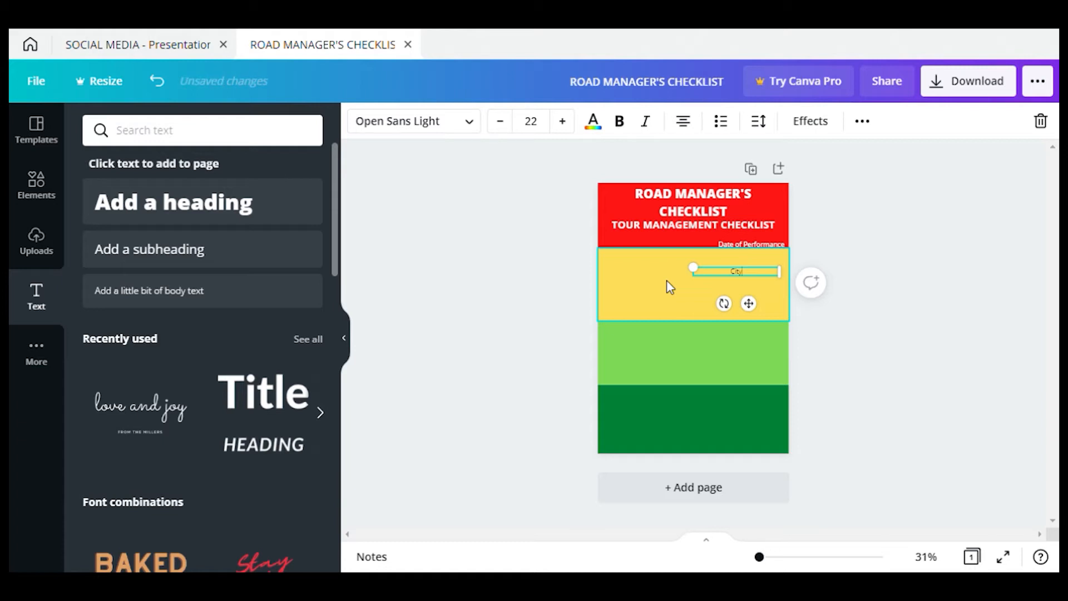
text(, State)
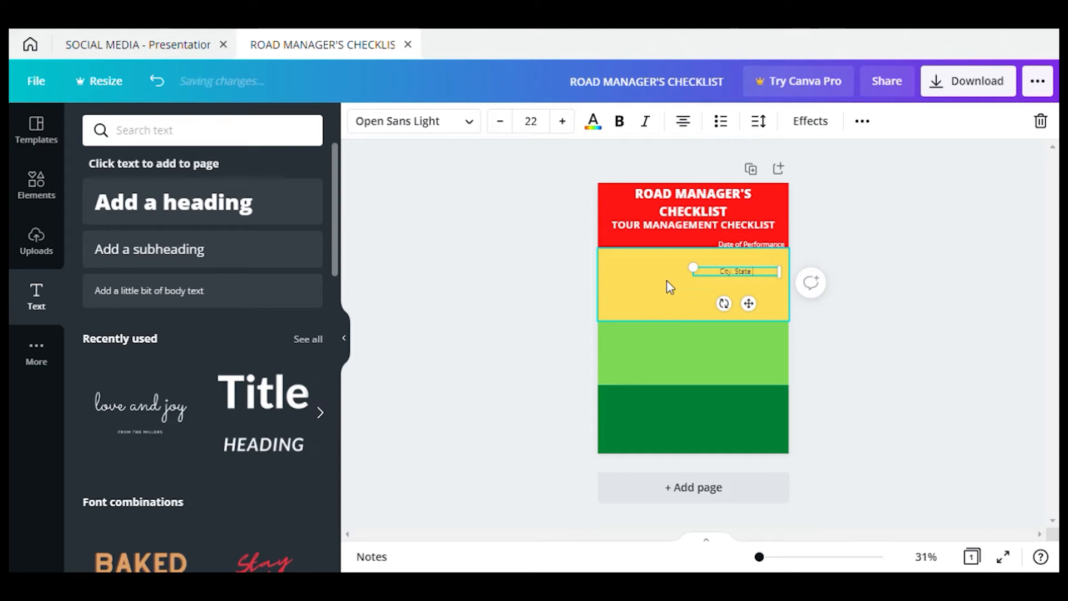
text( (Prov)
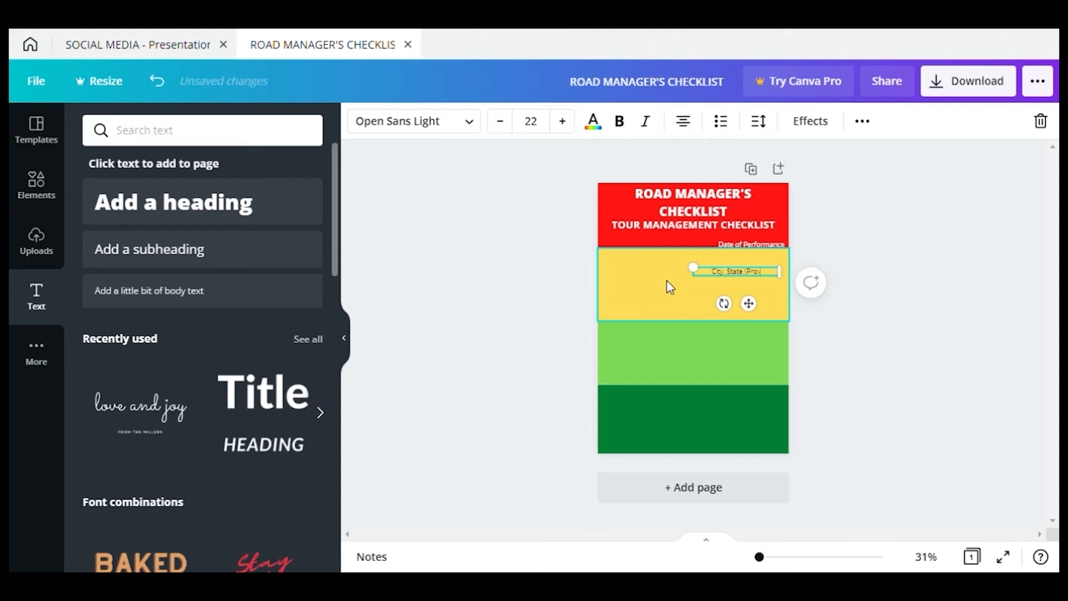
text(ince))
key(ctrl+a)
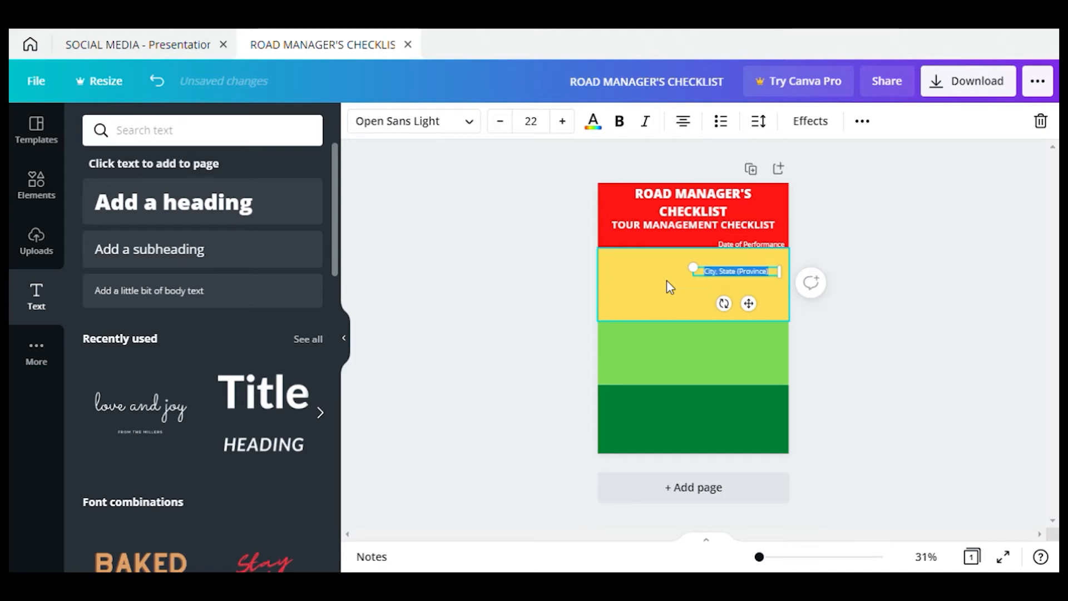
click(593, 121)
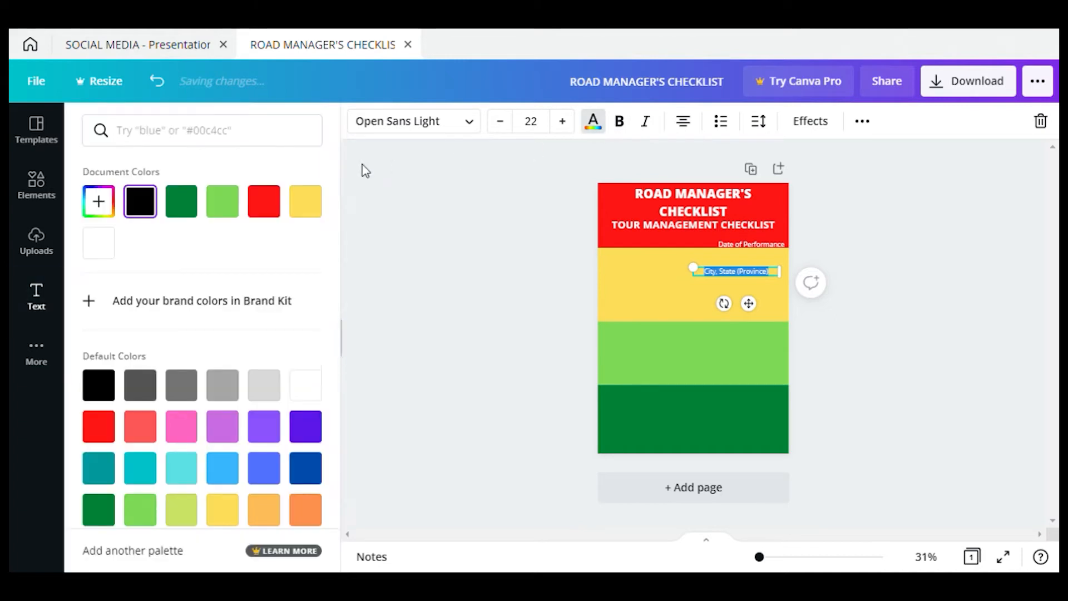
click(838, 324)
click(744, 351)
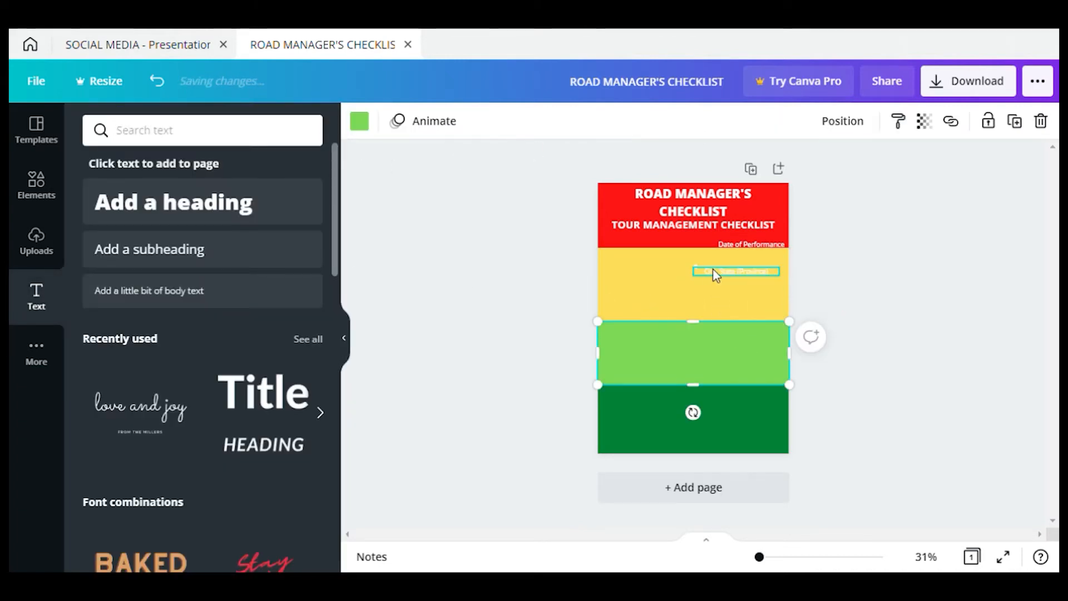
Move the City, State (Province) label onto the top-right white line and make it bold
click(714, 273)
drag(769, 274, 770, 265)
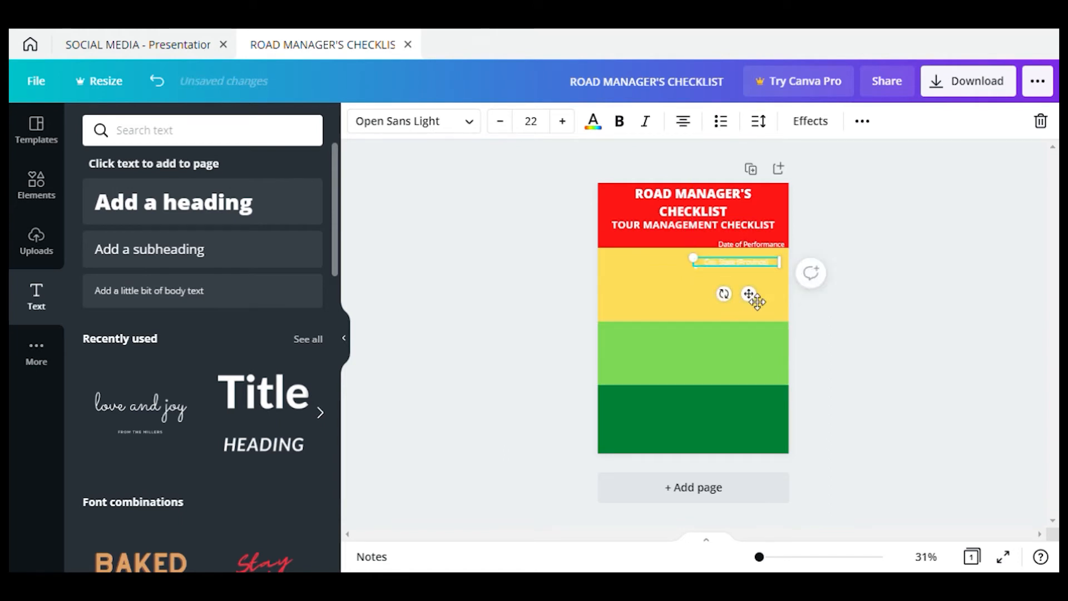
click(766, 339)
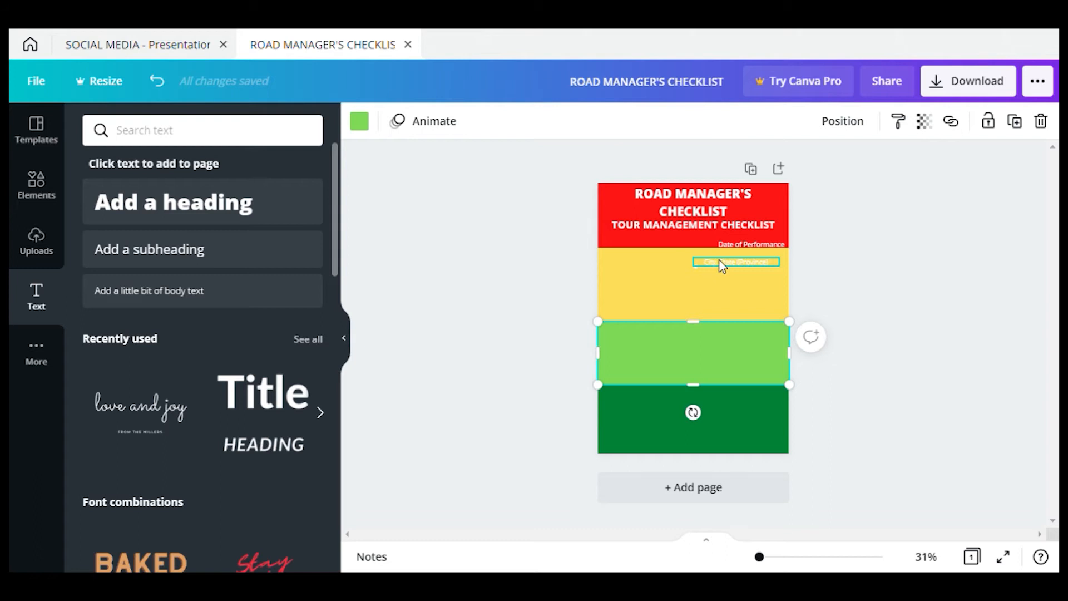
click(701, 263)
click(619, 121)
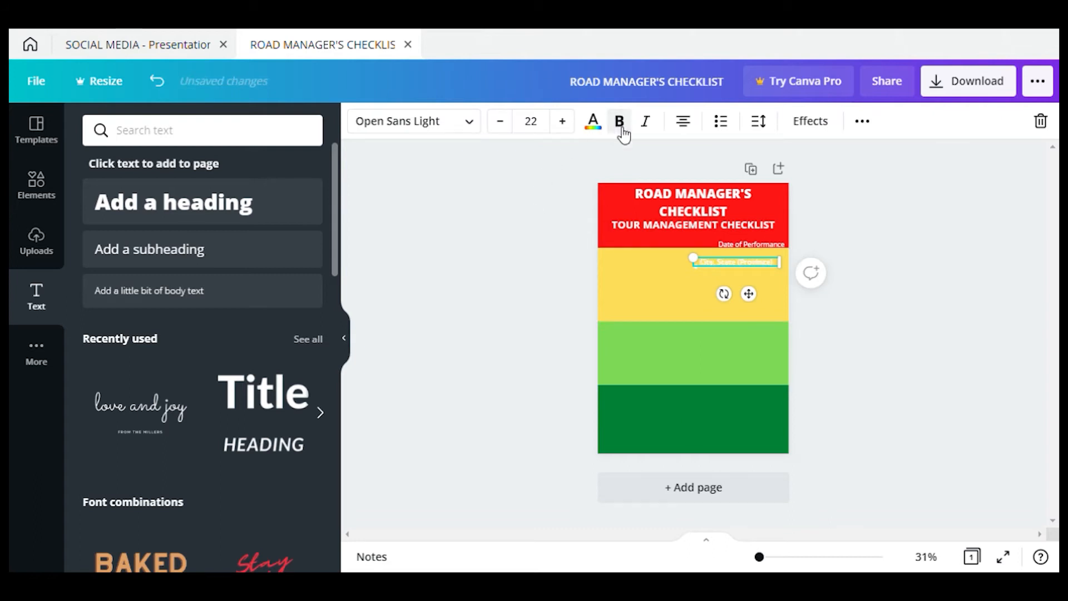
click(659, 280)
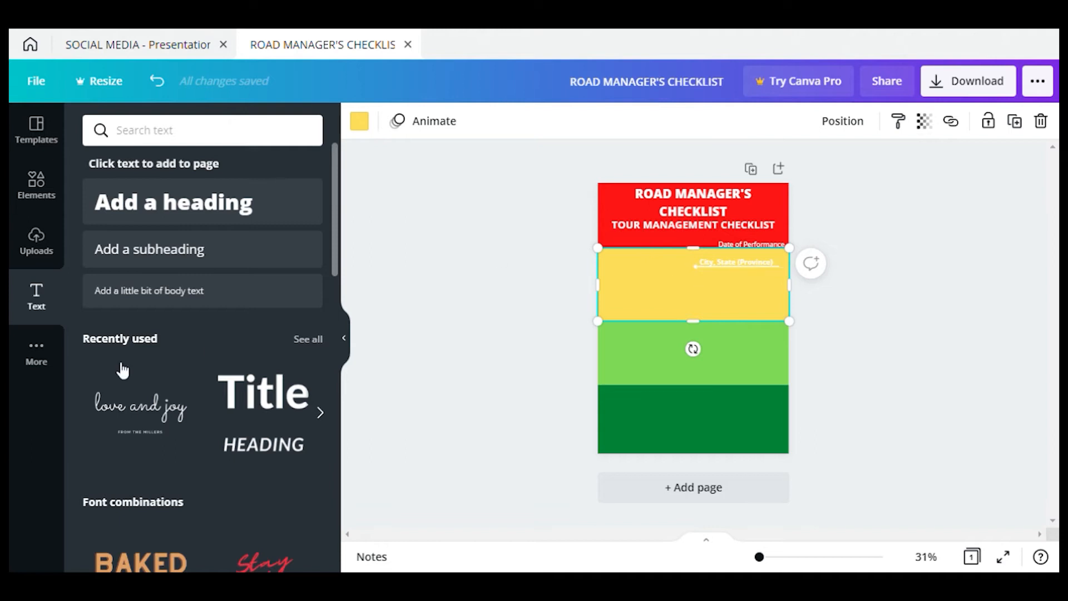
Insert a dotted line and make it a vertical centre divider from the City line to the page bottom
click(37, 192)
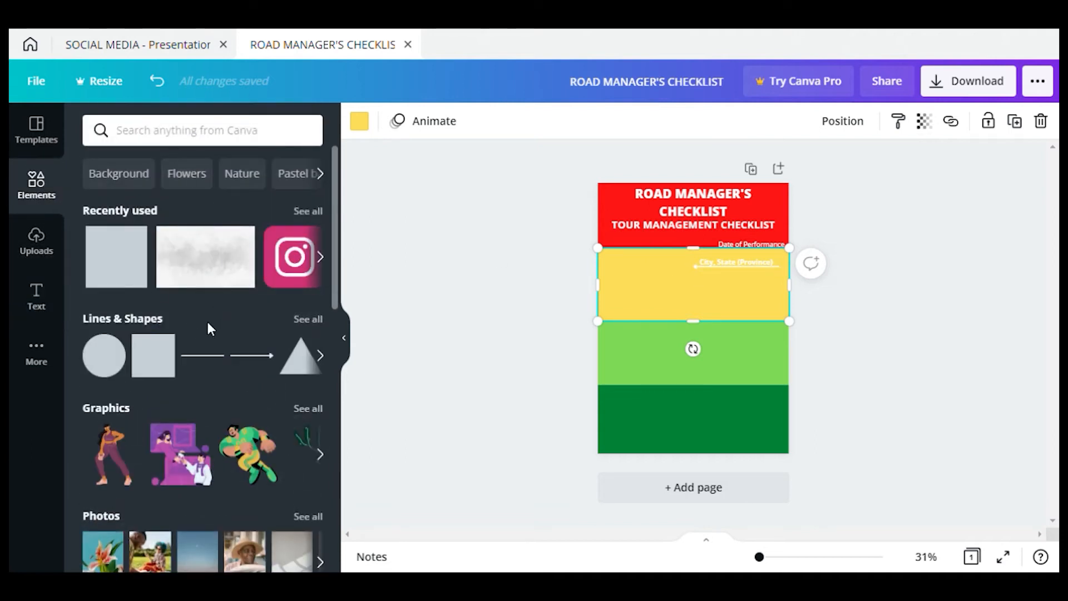
click(321, 355)
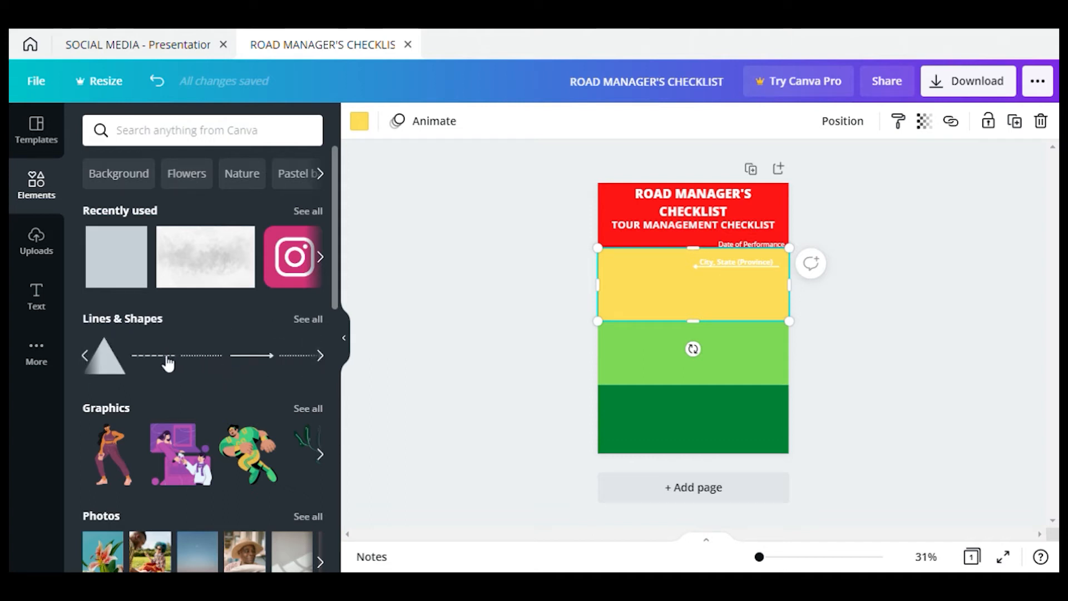
click(217, 358)
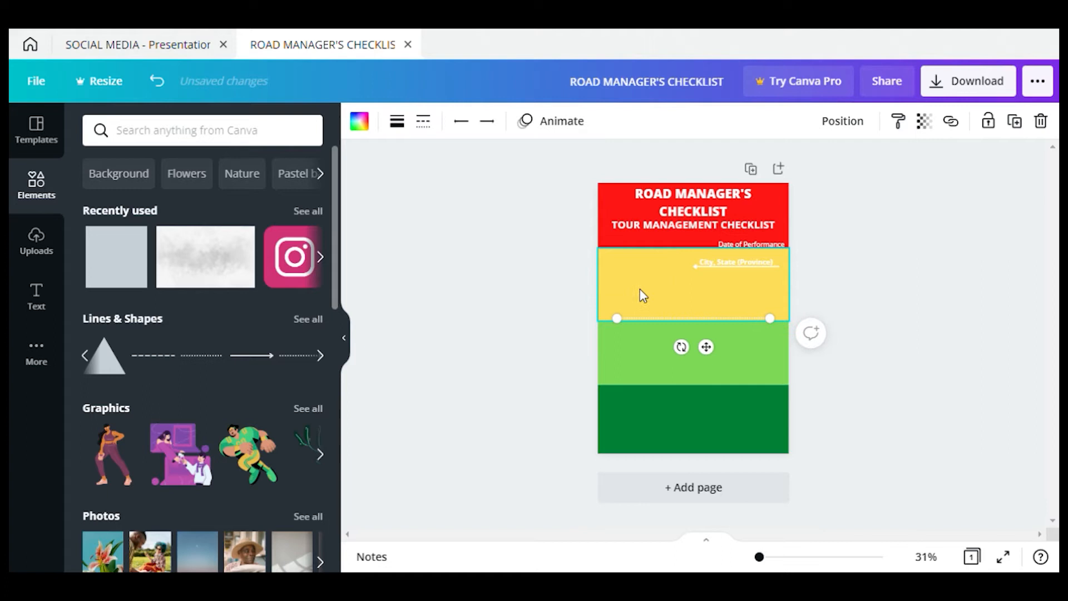
drag(650, 378, 770, 439)
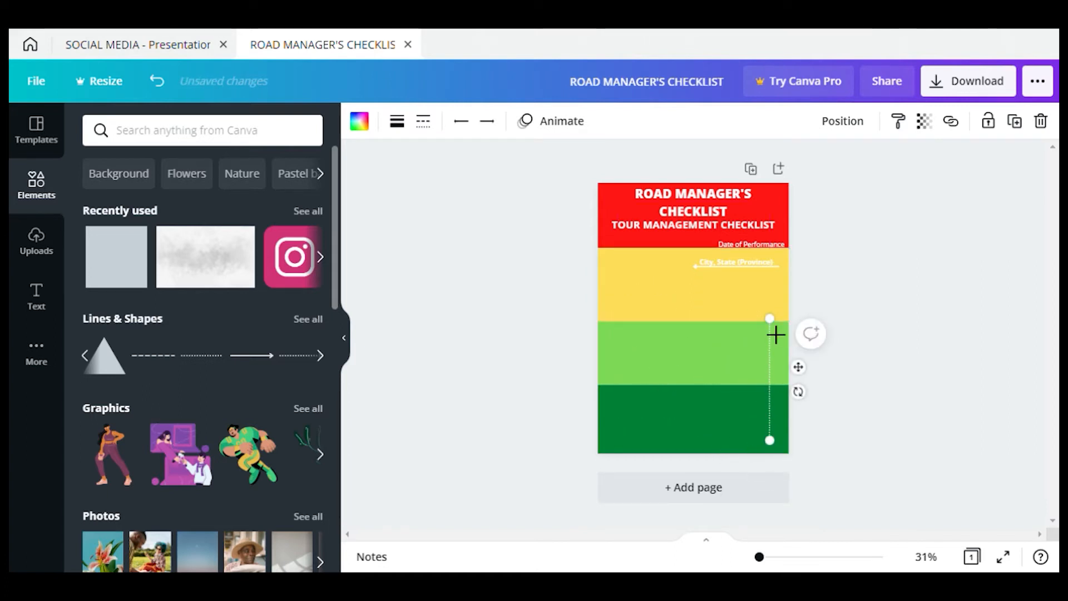
drag(784, 334, 777, 283)
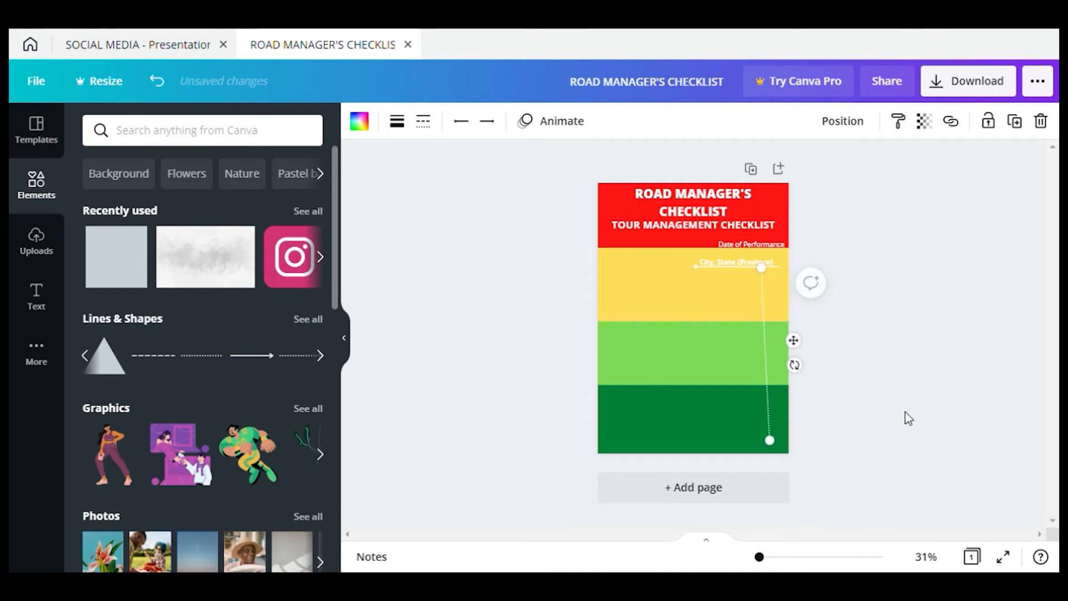
drag(783, 449, 770, 454)
drag(799, 352, 735, 358)
drag(708, 284, 707, 272)
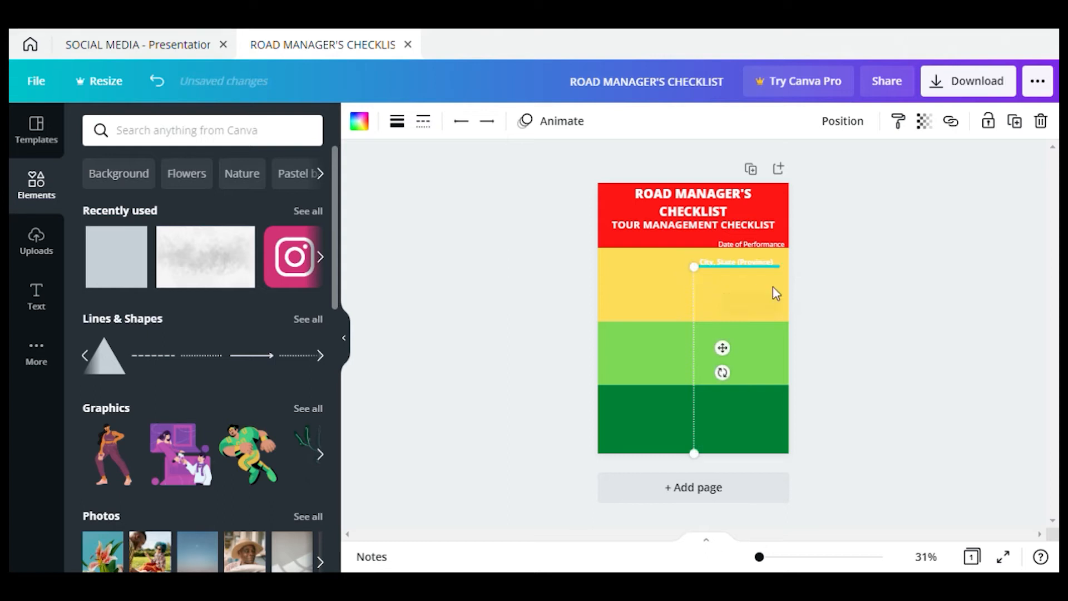
click(718, 301)
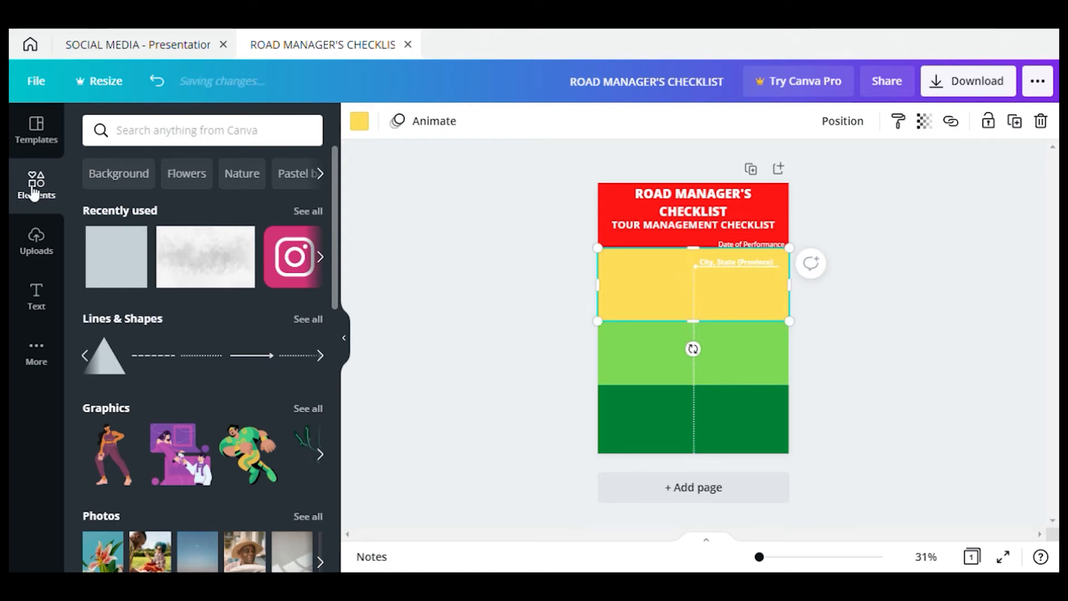
click(710, 267)
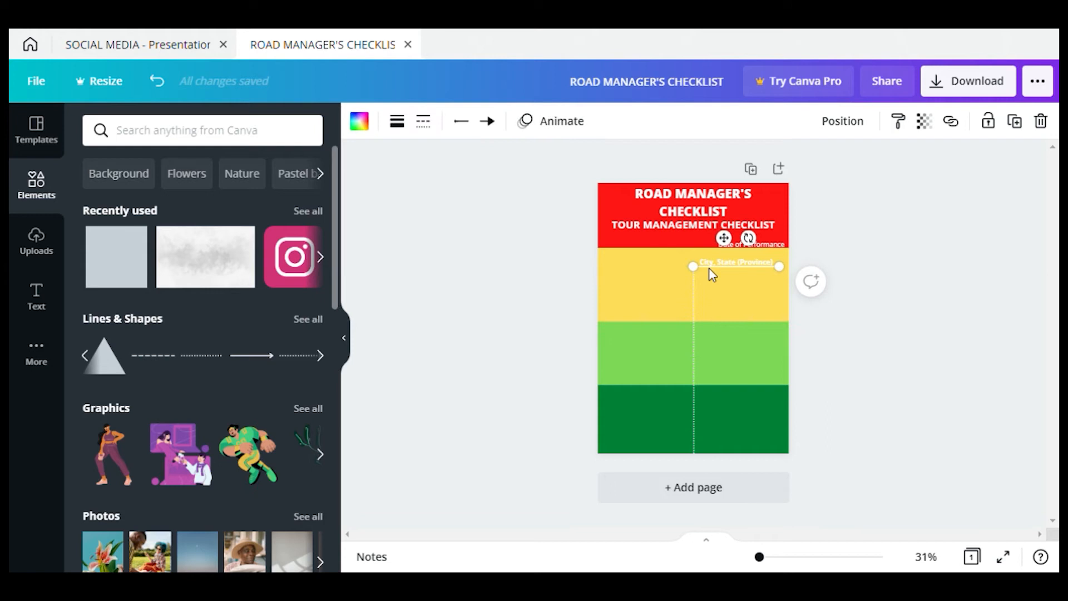
Butt the short arrow against the divider and put a duplicate in the light-green band
drag(710, 271, 660, 303)
key(ctrl+d)
drag(660, 311, 743, 350)
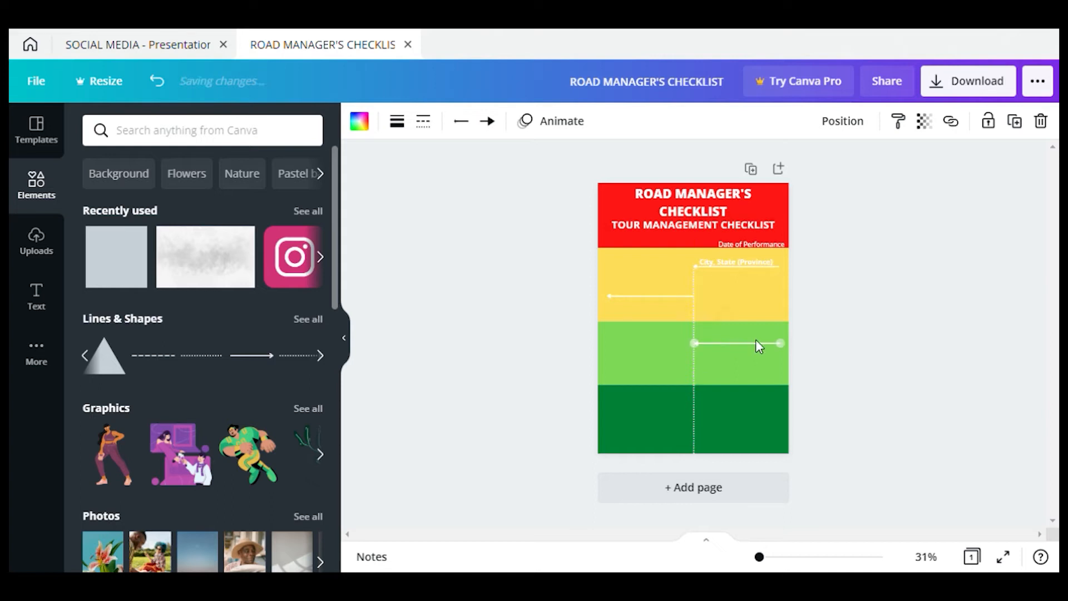
Lower the yellow band's left arrow and lengthen it toward the page edge
click(617, 297)
drag(645, 273, 637, 330)
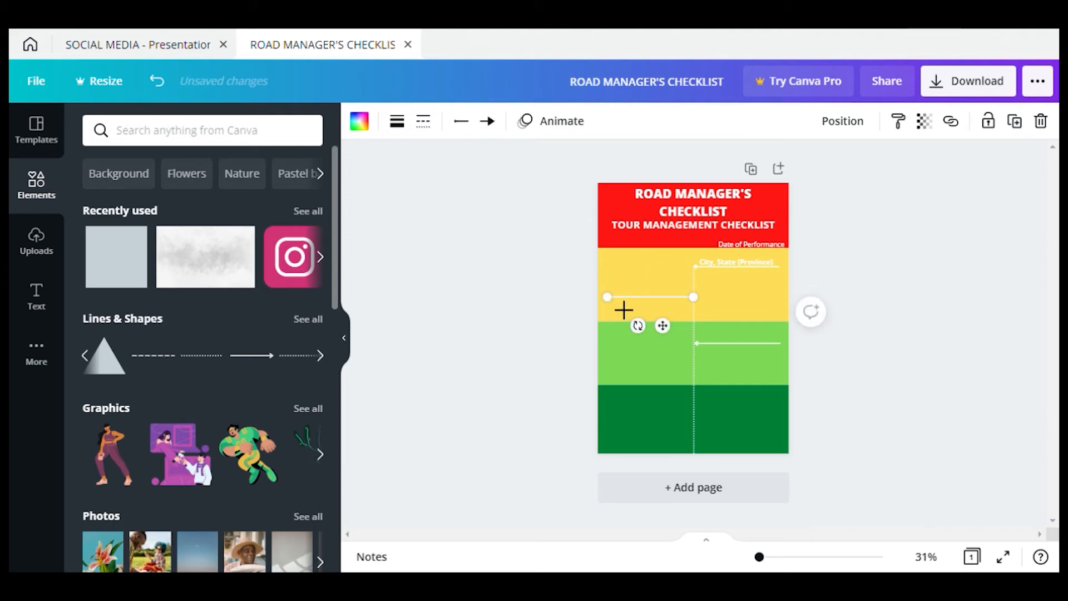
drag(618, 309, 616, 309)
Copy the City, State (Province) label below it and retype it as 'Name of Venue'
click(741, 268)
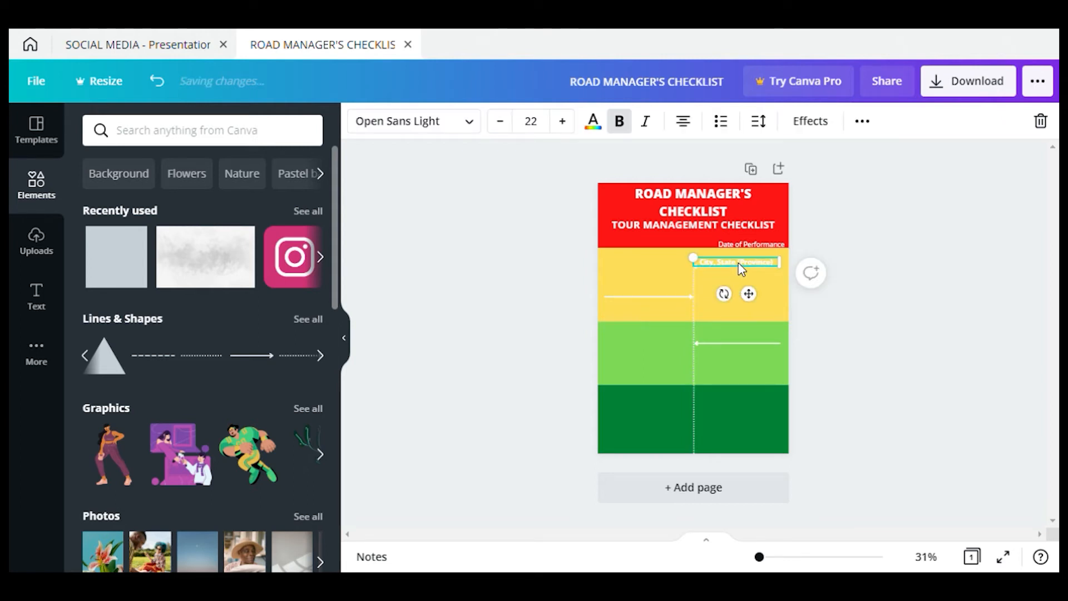
key(ctrl+v)
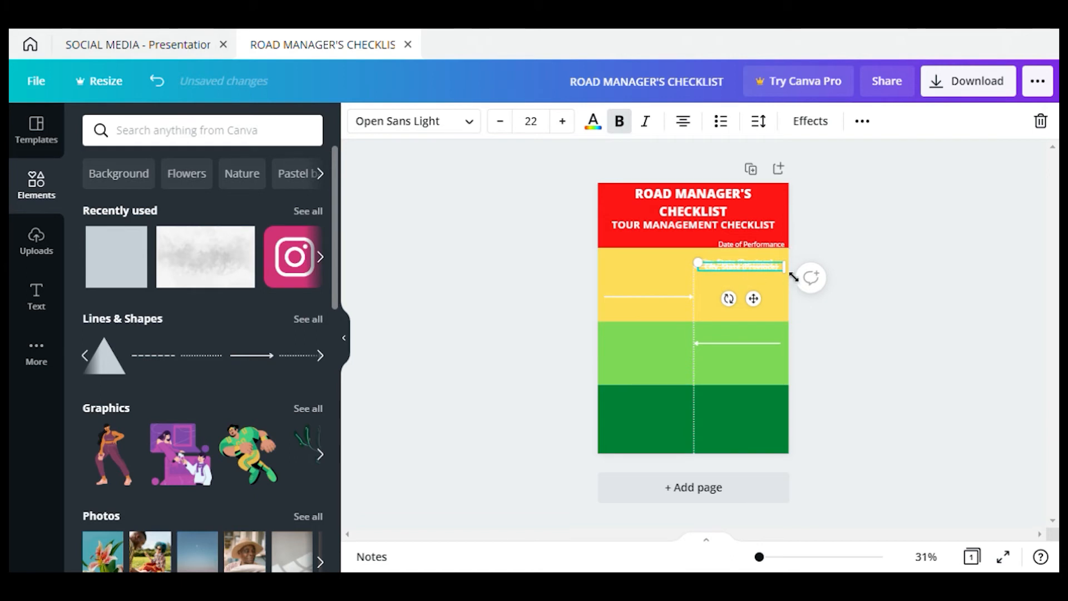
drag(753, 298, 758, 310)
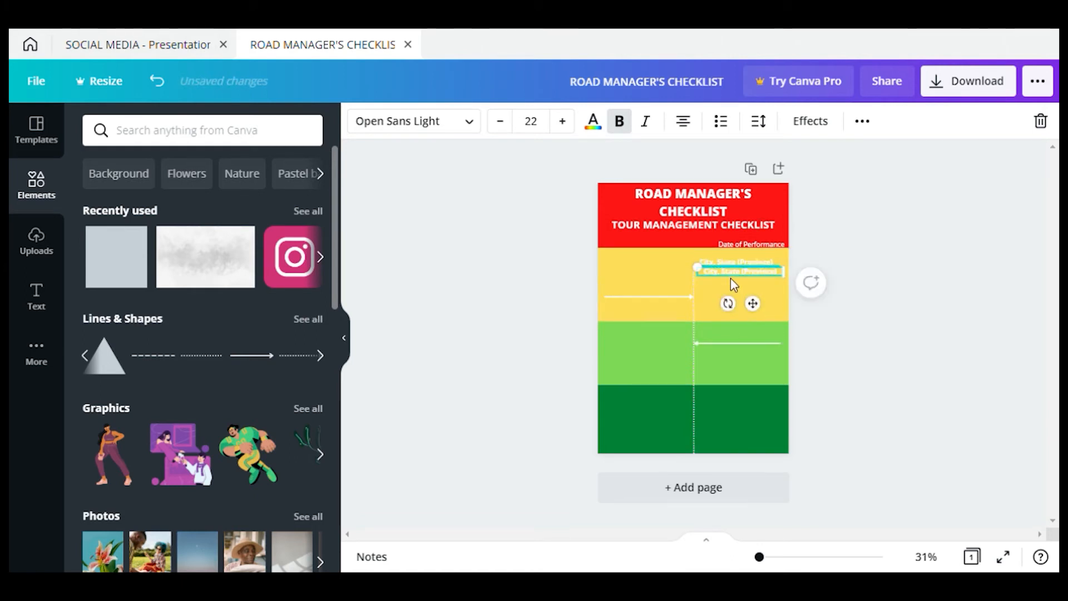
double_click(729, 271)
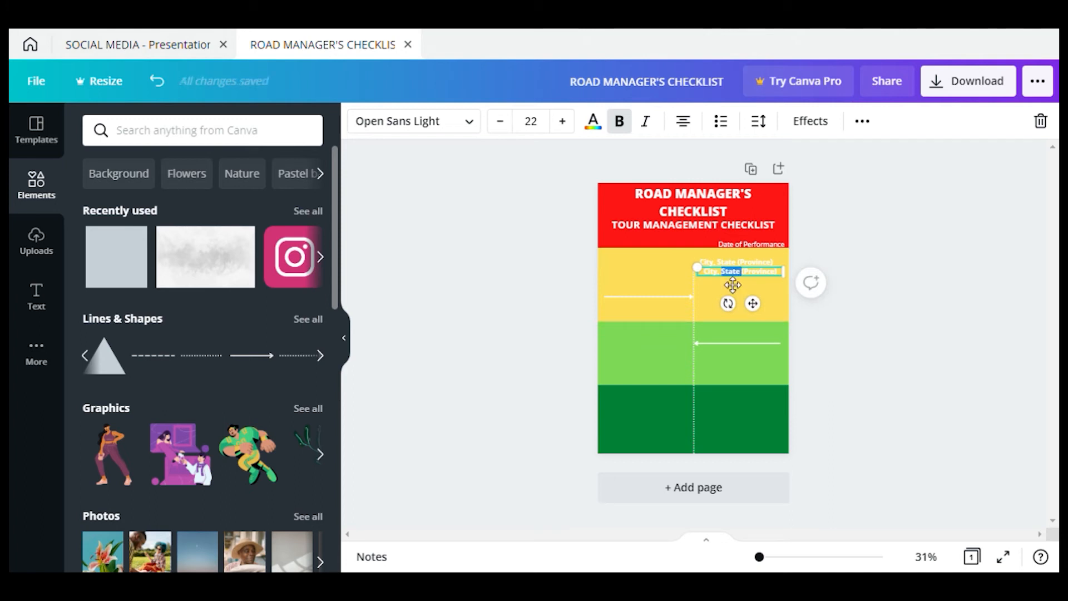
key(ctrl+a)
text(N)
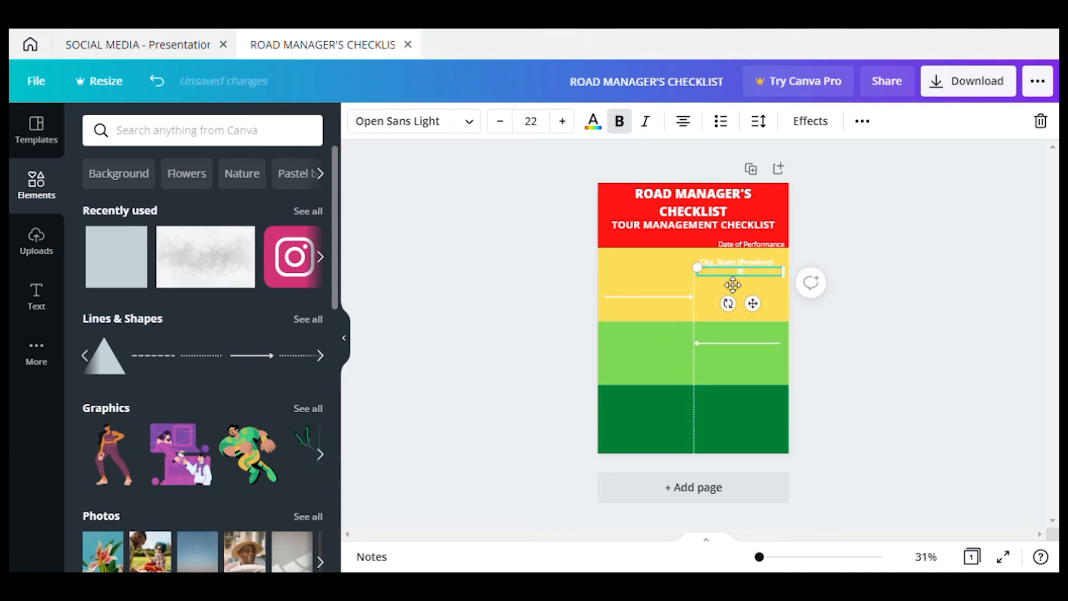
text(ame of Venue)
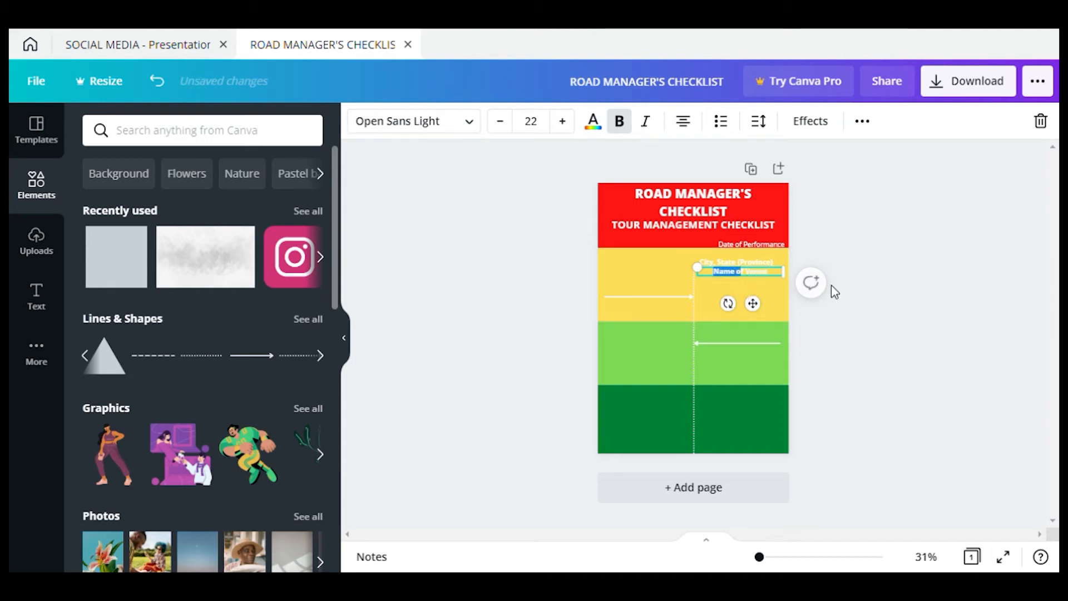
click(809, 289)
click(764, 271)
drag(762, 314, 759, 324)
Add a 'Directions to Venue' label beneath Name of Venue
drag(775, 288, 772, 309)
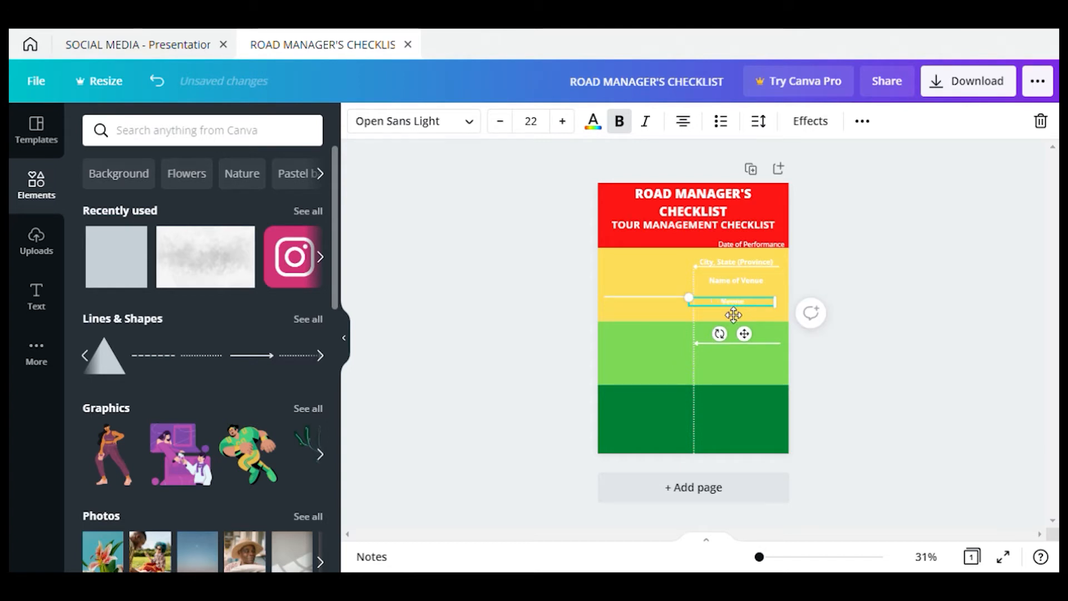
text(Directions to)
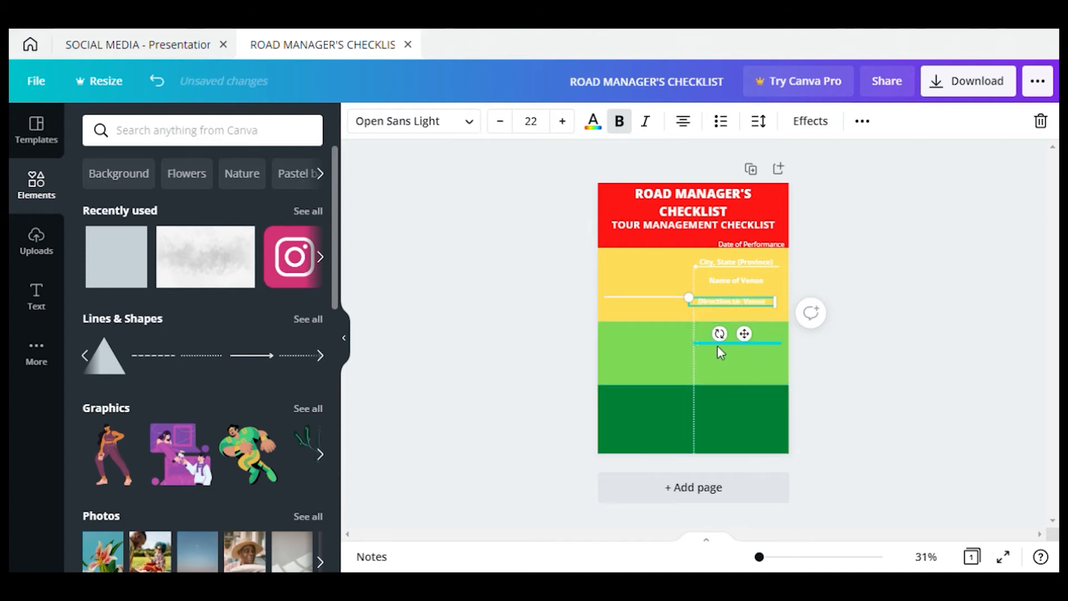
click(700, 262)
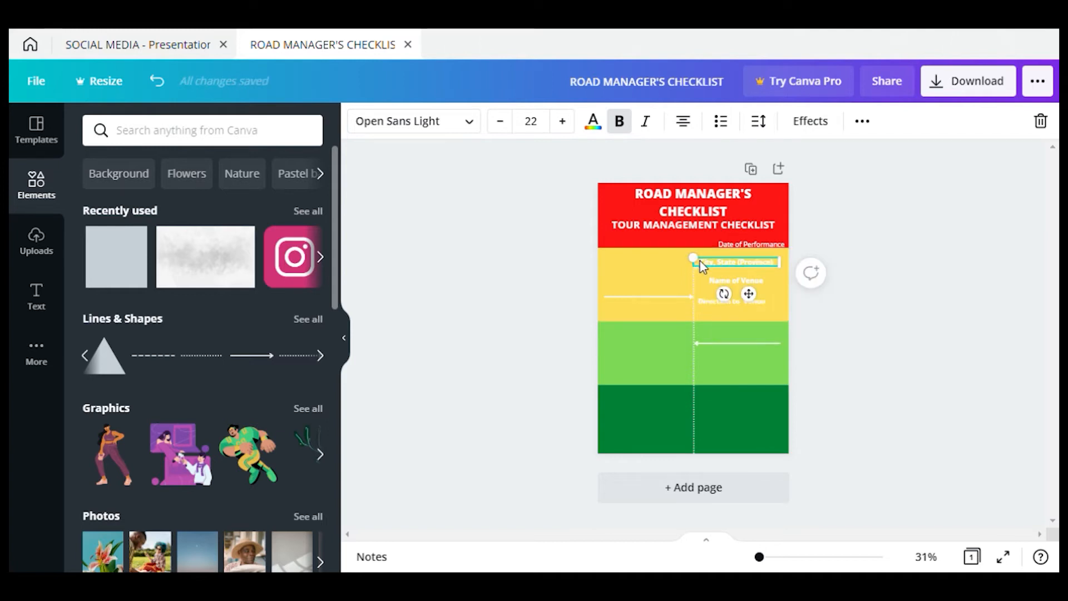
Duplicate a label to the yellow band's left and retype it as 'time to load equipment'
key(ctrl+d)
drag(726, 271, 645, 298)
double_click(649, 290)
text(A)
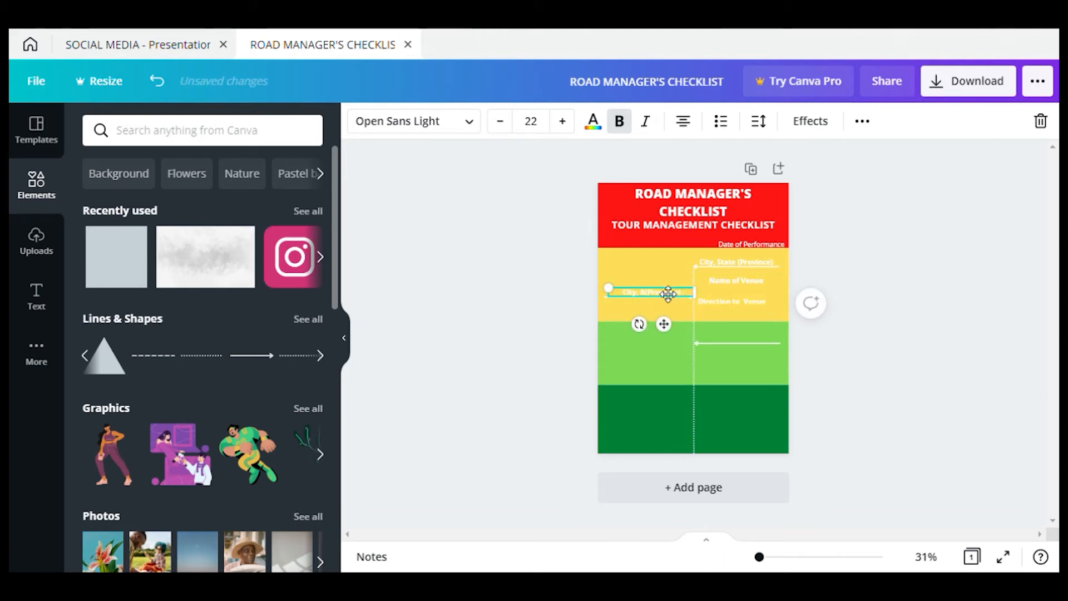
text(rif)
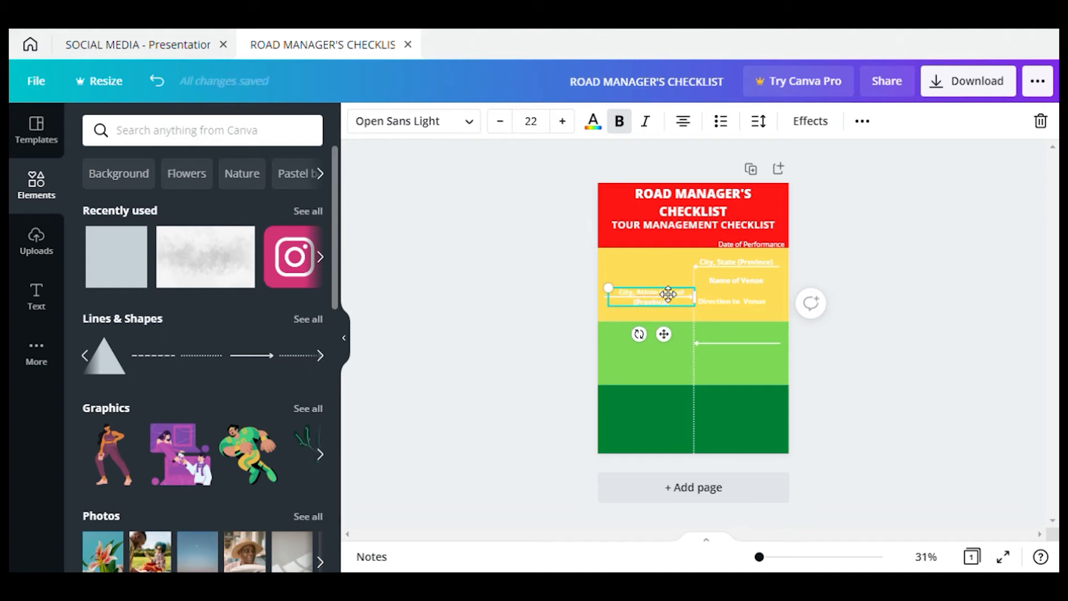
key(ctrl+a)
text(M)
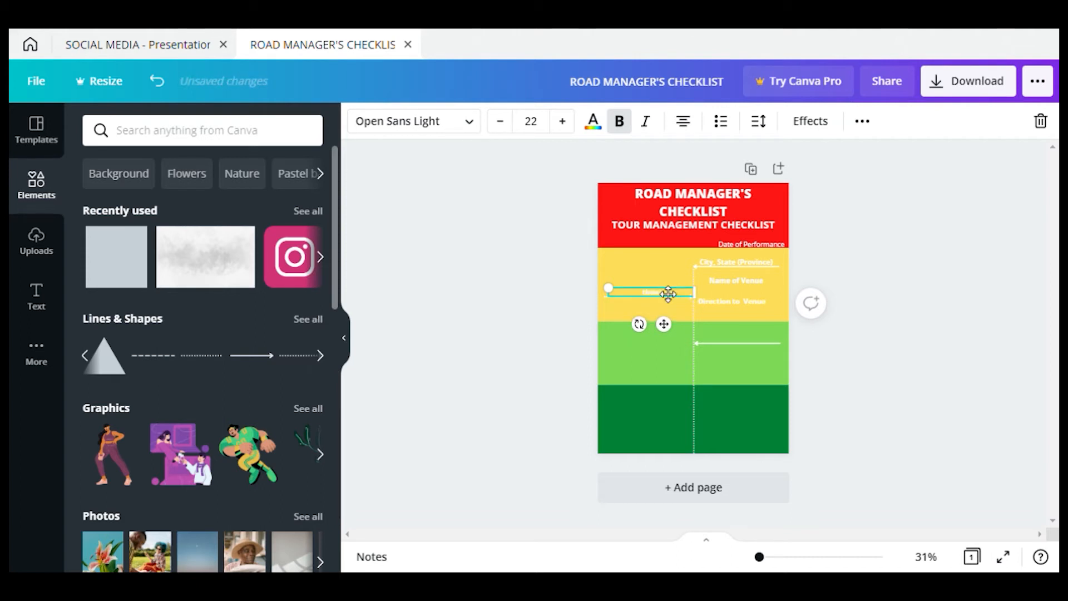
text(to)
text(nt)
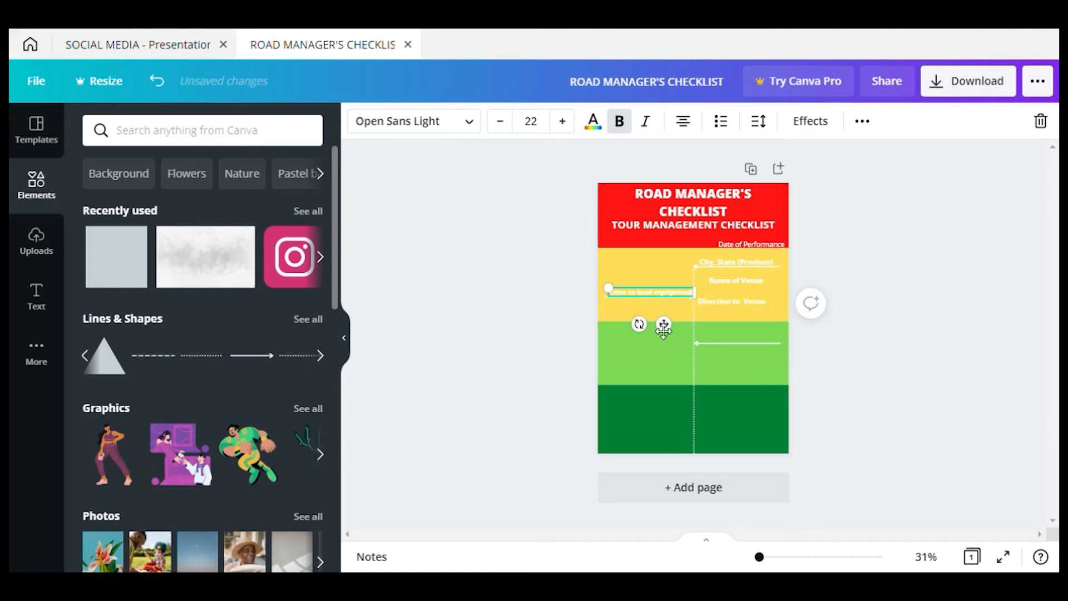
drag(669, 324, 664, 321)
click(735, 301)
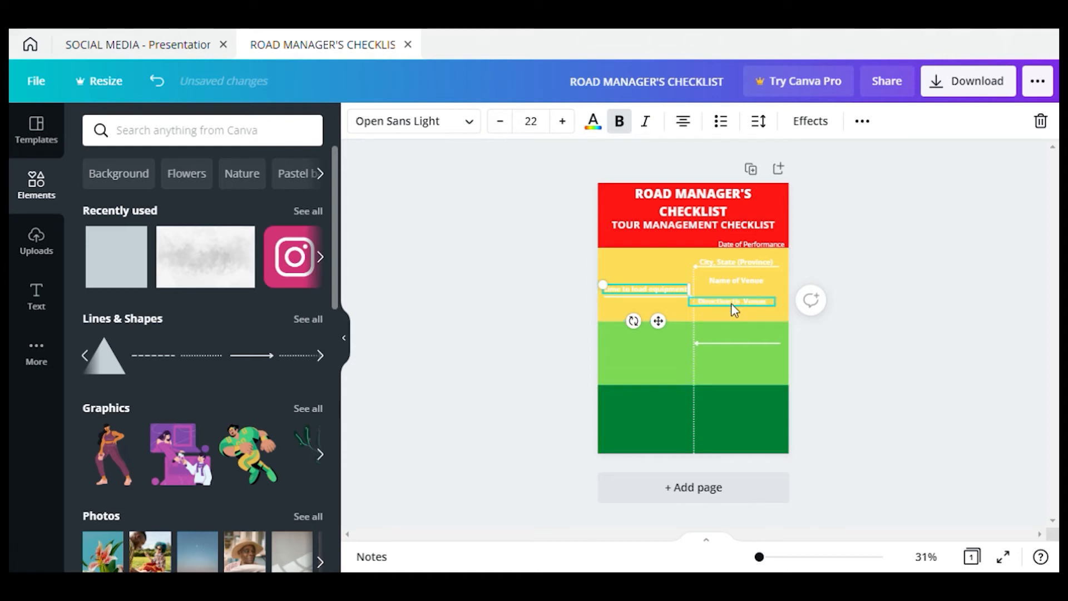
mouse_move(675, 300)
mouse_down()
mouse_move(686, 317)
mouse_move(658, 301)
mouse_move(676, 307)
mouse_up()
Duplicate the yellow band's left arrow into the light-green band's left half
click(690, 297)
click(680, 295)
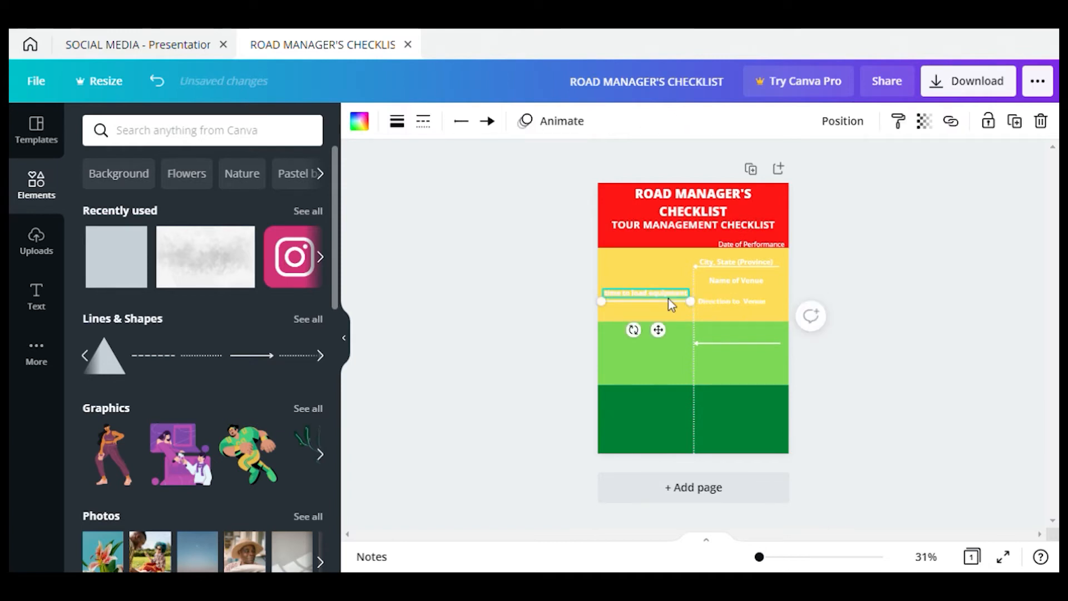
key(ctrl+d)
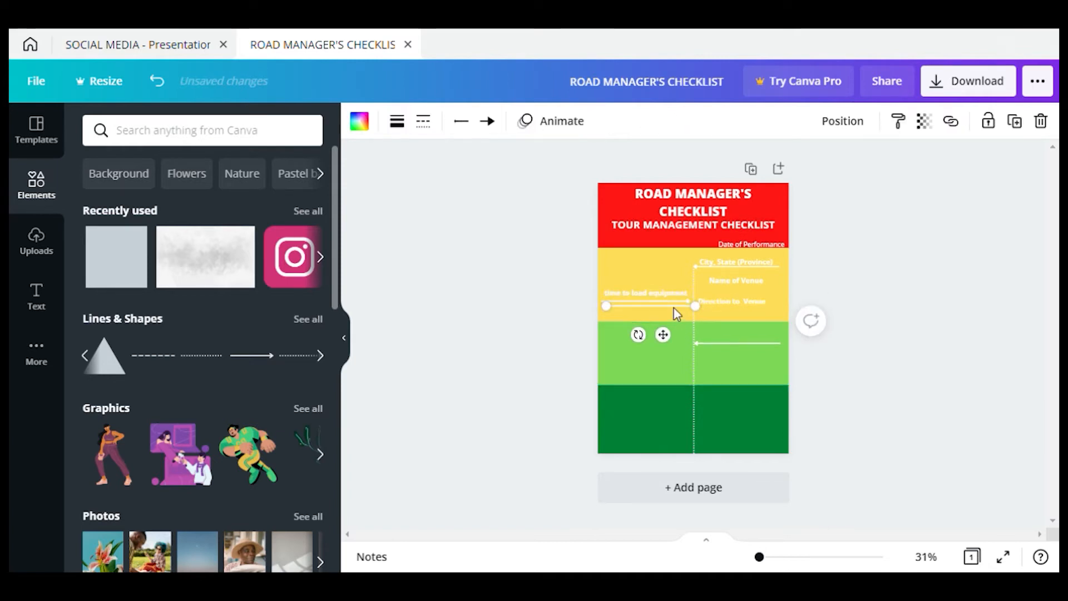
drag(673, 333, 680, 369)
click(637, 293)
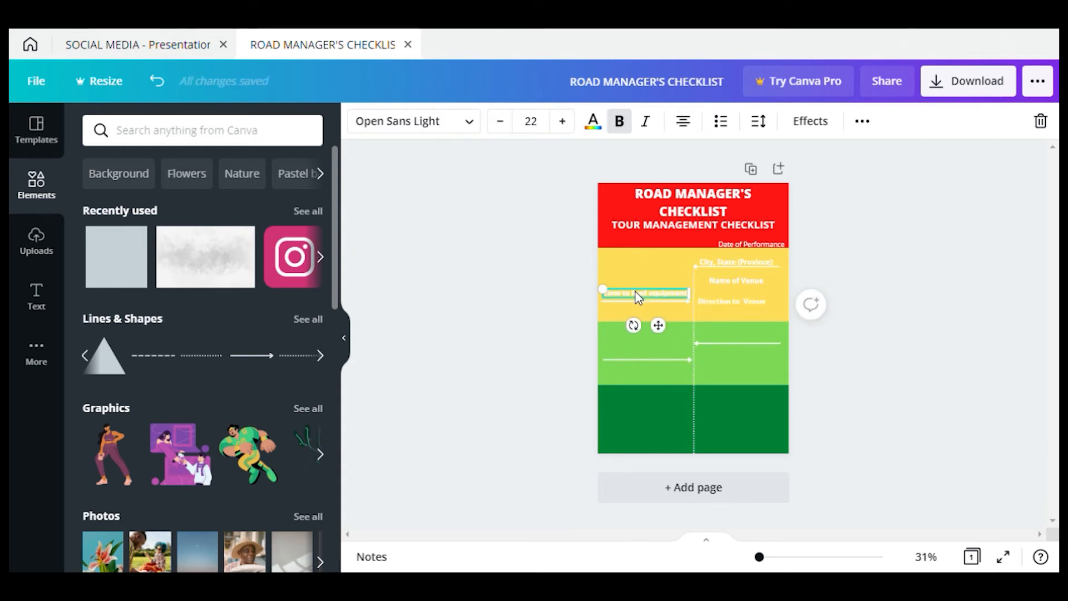
Rewrite a left-side label as 'Time for Sound Check' below time to load equipment
drag(637, 295, 648, 325)
double_click(639, 312)
key(BackSpace)
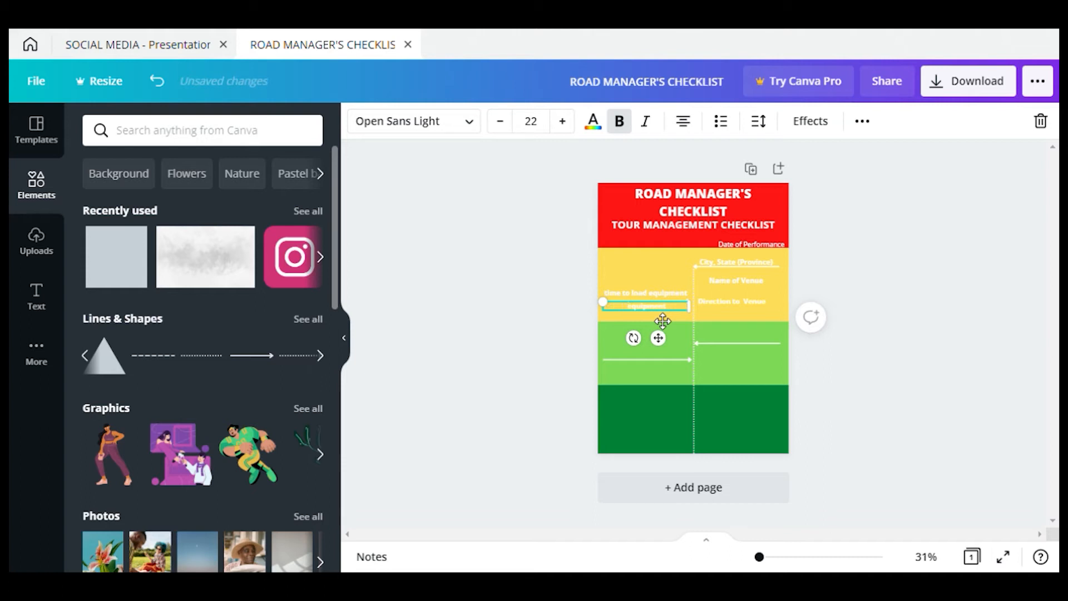
text(Tes)
text( for Sound)
text( Chec)
text(k)
key(ctrl+shift+End)
key(BackSpace)
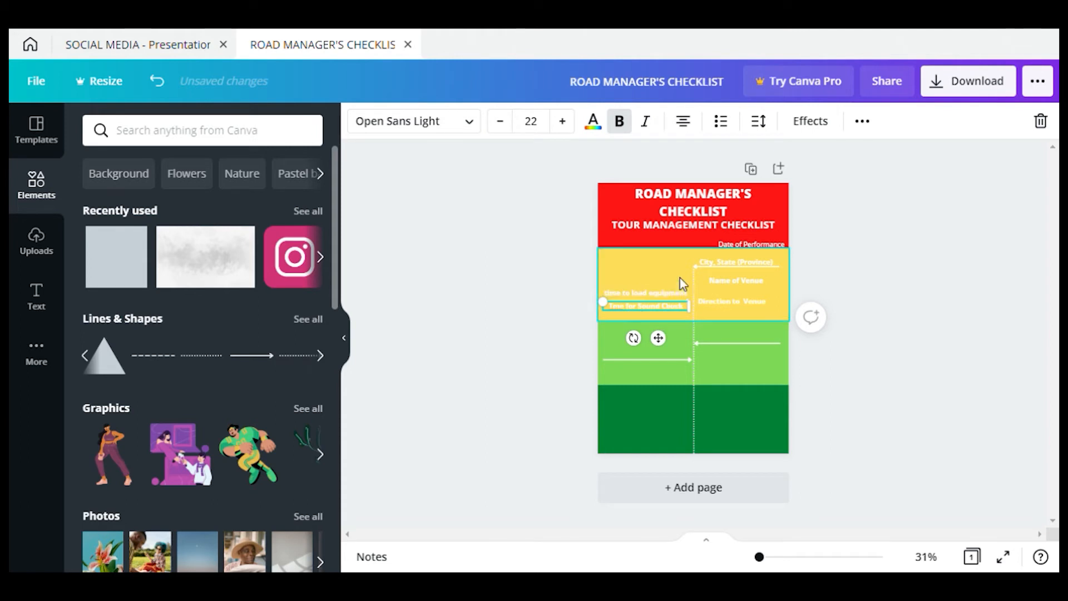
Nudge Name of Venue, Direction to Venue, Time for Sound Check and time to load equipment into neater positions
click(736, 282)
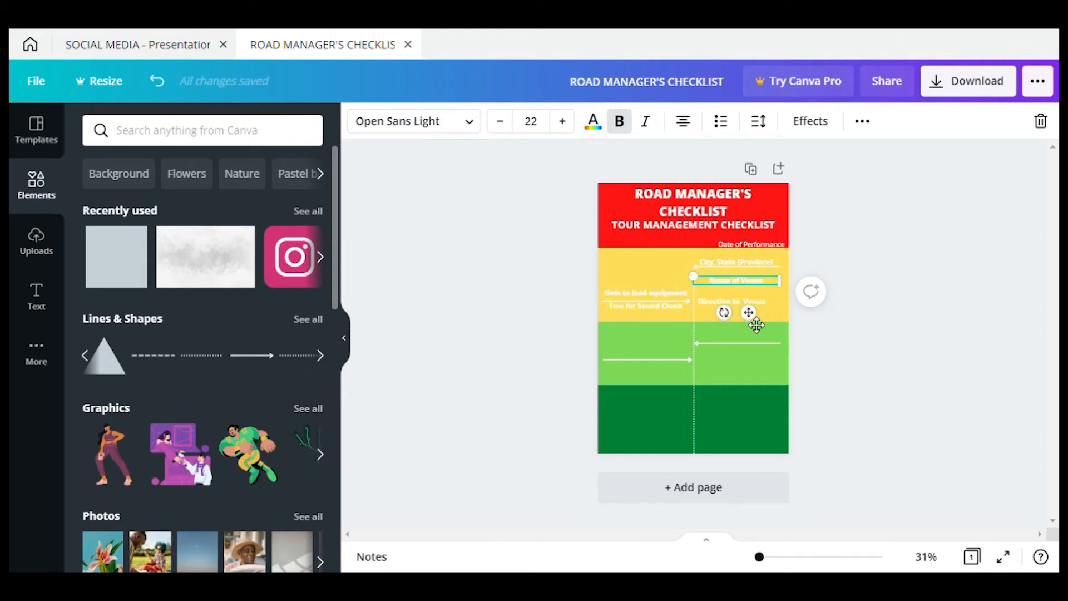
drag(752, 327, 756, 317)
click(761, 302)
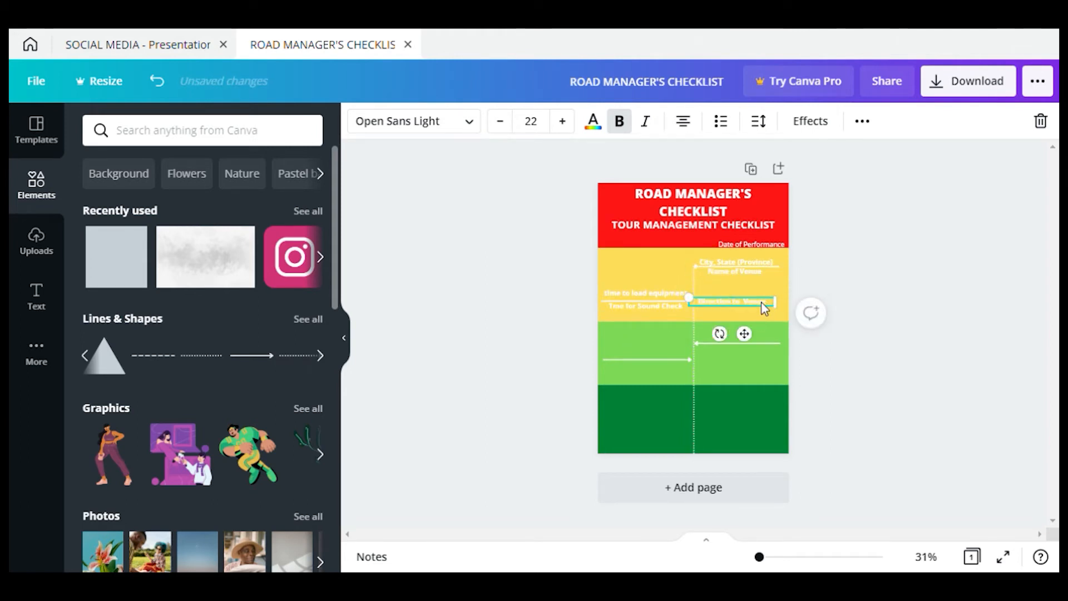
drag(751, 344, 760, 330)
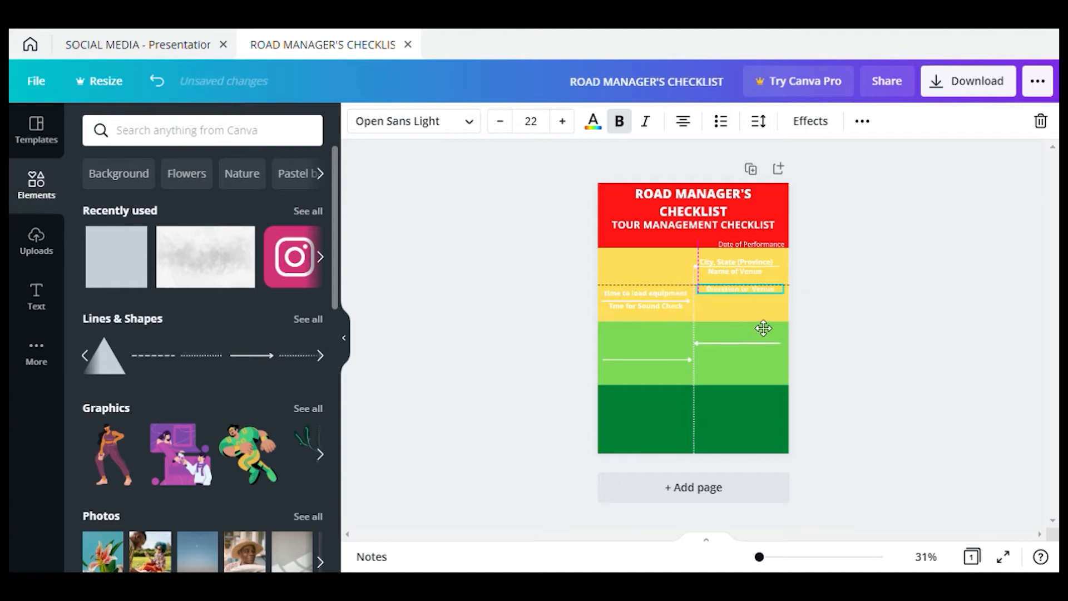
drag(667, 311, 683, 324)
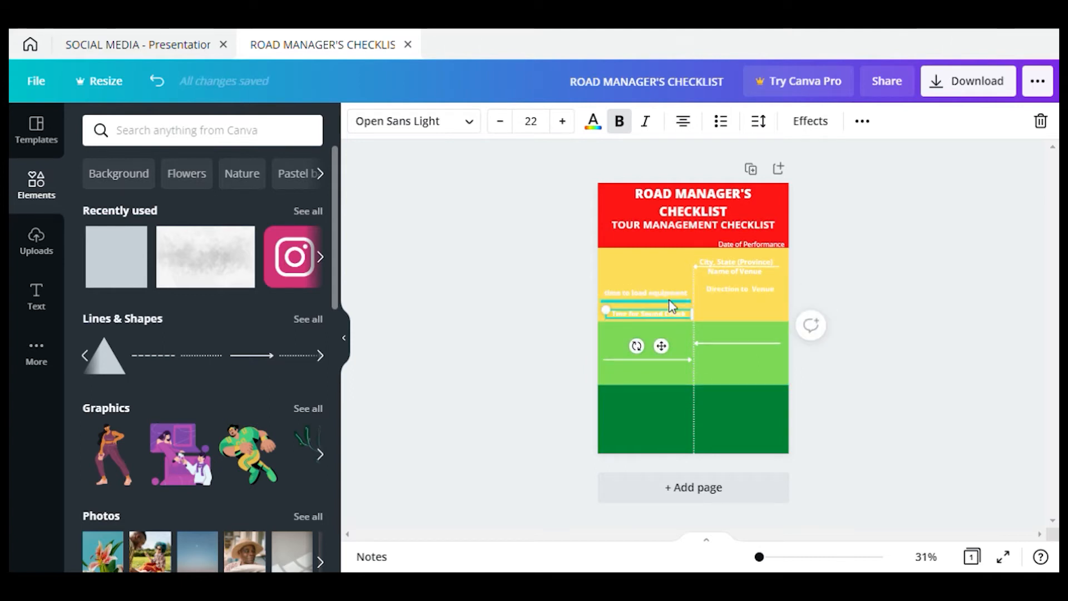
click(679, 309)
click(668, 295)
drag(669, 299, 673, 304)
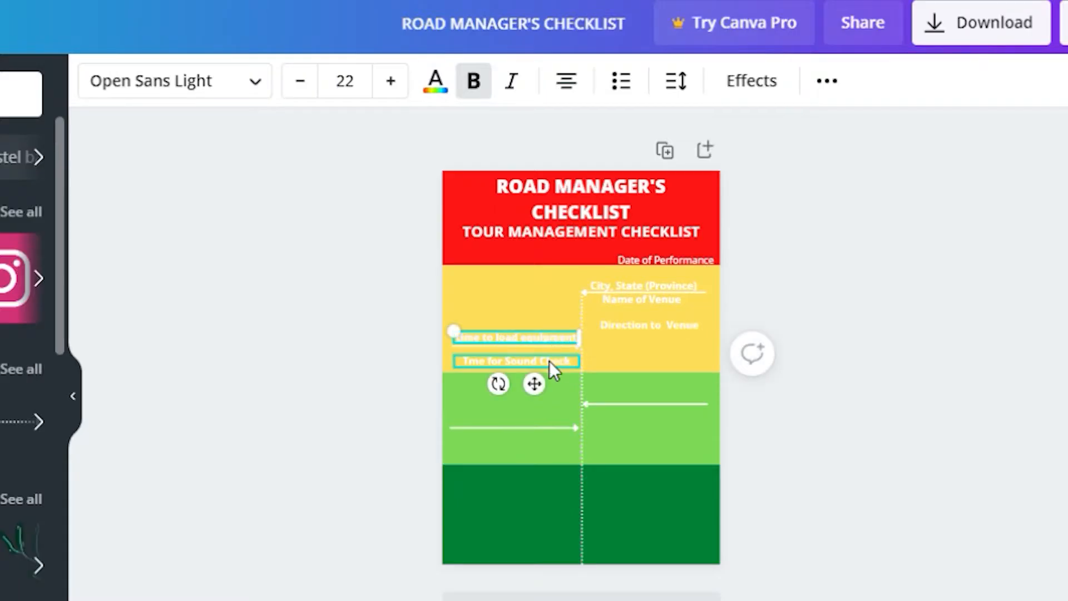
Place a copy of the Time for Sound Check label in the green band
click(549, 361)
drag(550, 363, 560, 367)
click(760, 430)
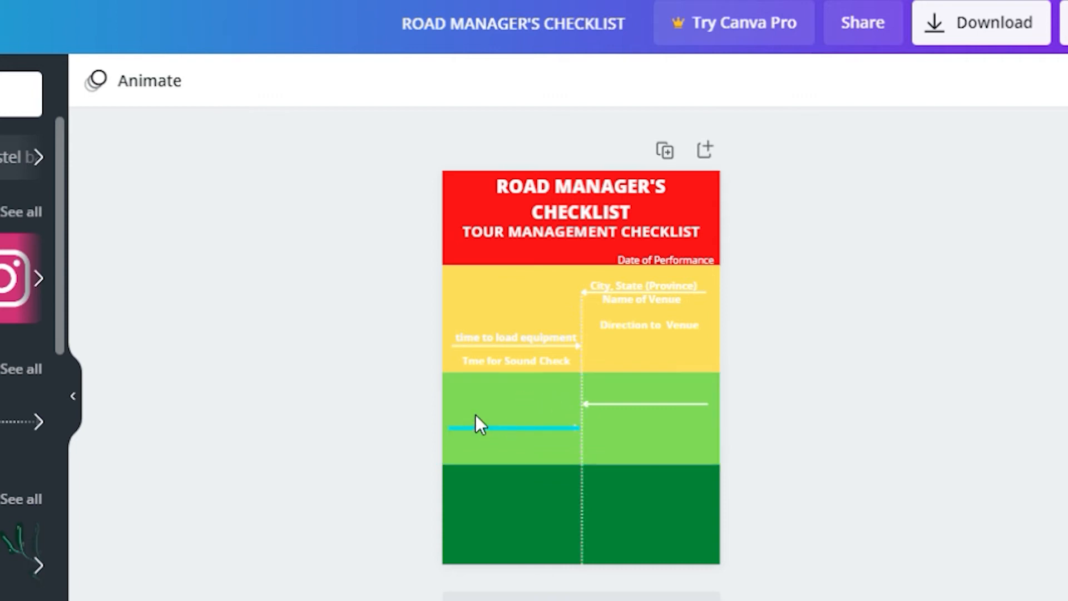
click(502, 360)
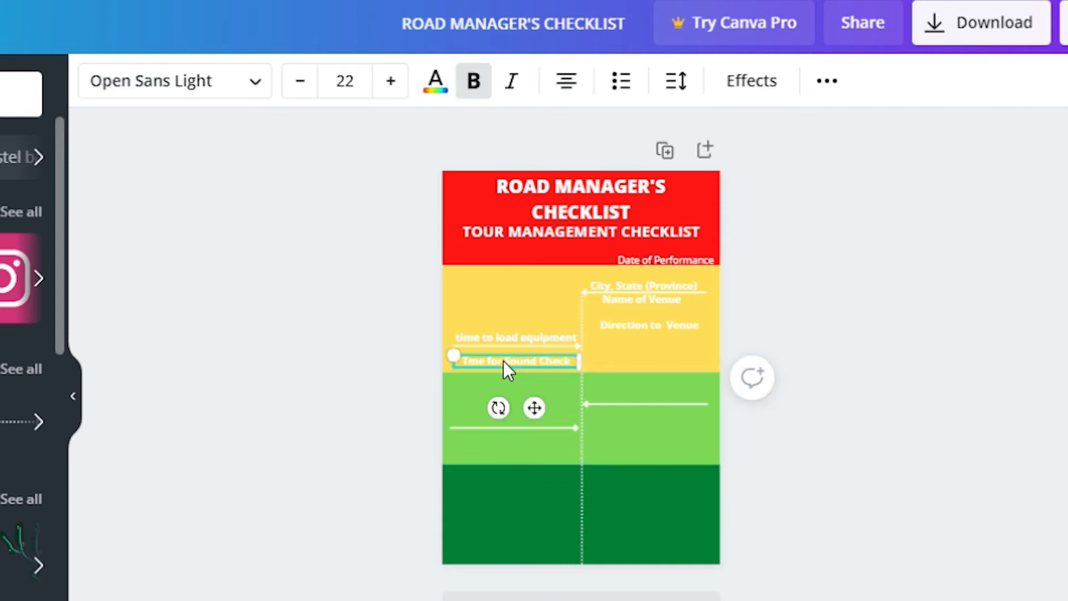
drag(513, 365, 516, 395)
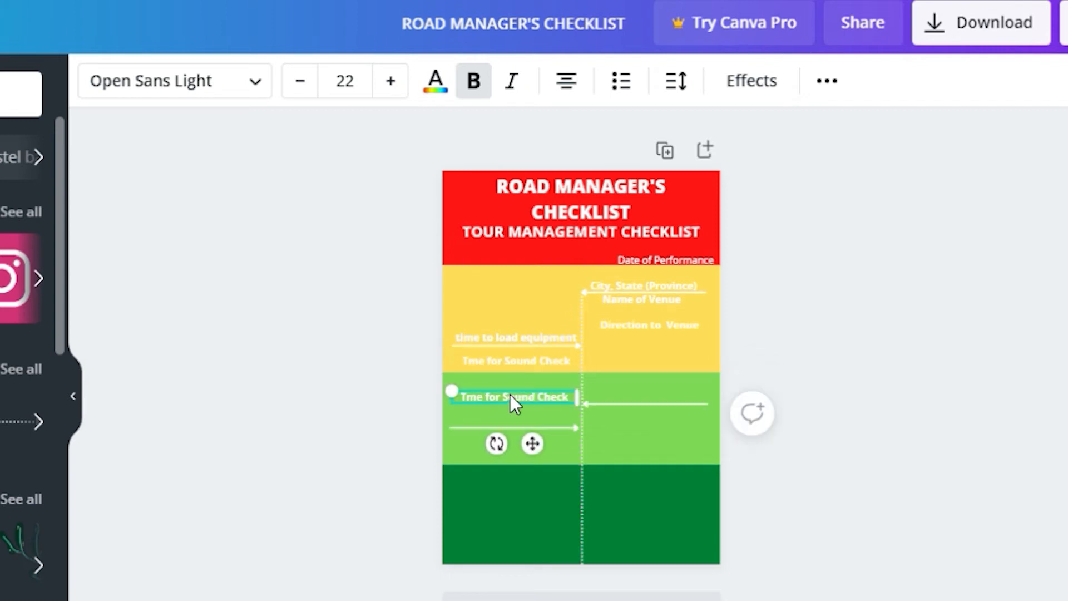
key(ctrl+a)
key(Delete)
key(ctrl+z)
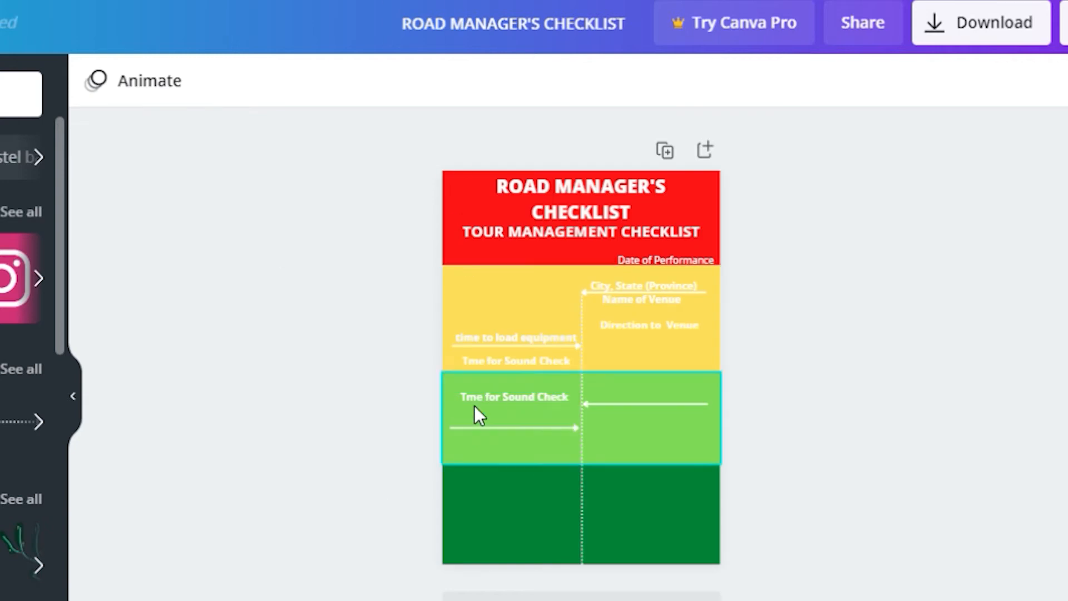
click(482, 396)
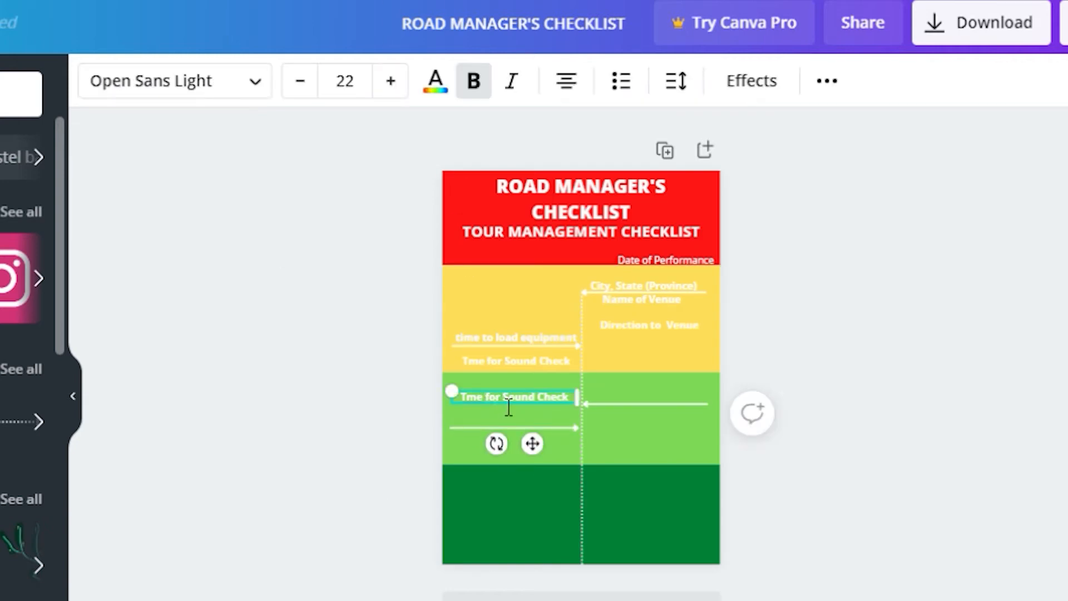
Retype the copy as 'Time Doors For Audience to Enter Venue'
double_click(500, 400)
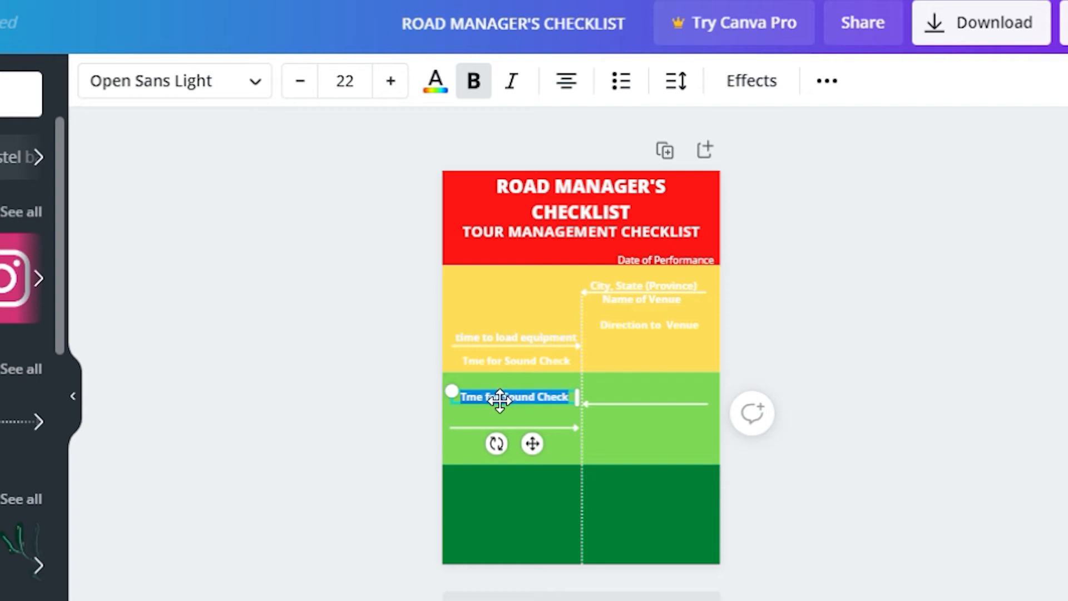
text(Time Doo)
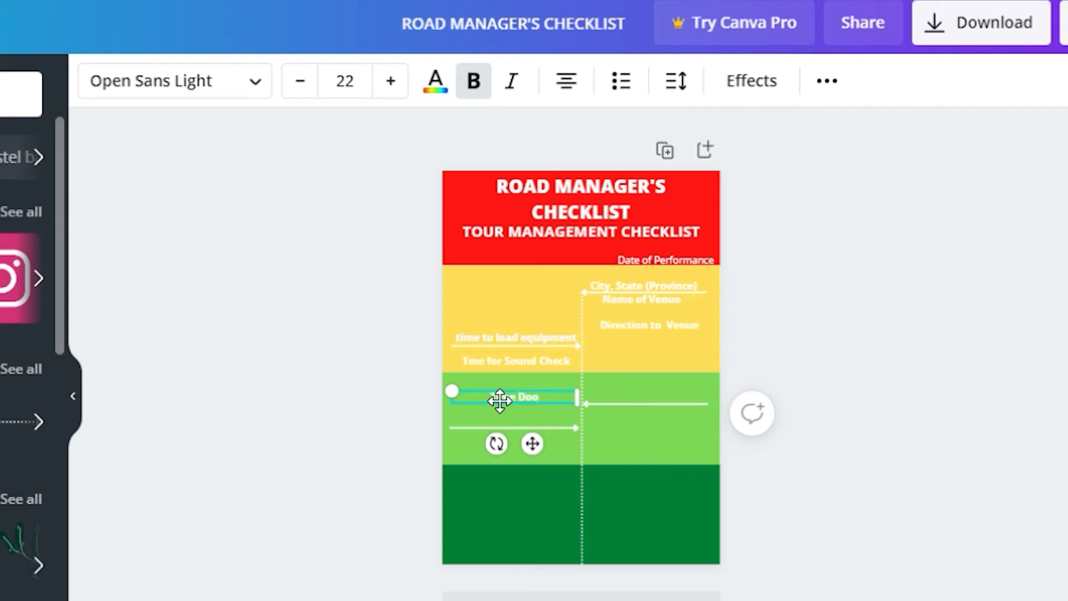
text(rs For Audience)
click(499, 400)
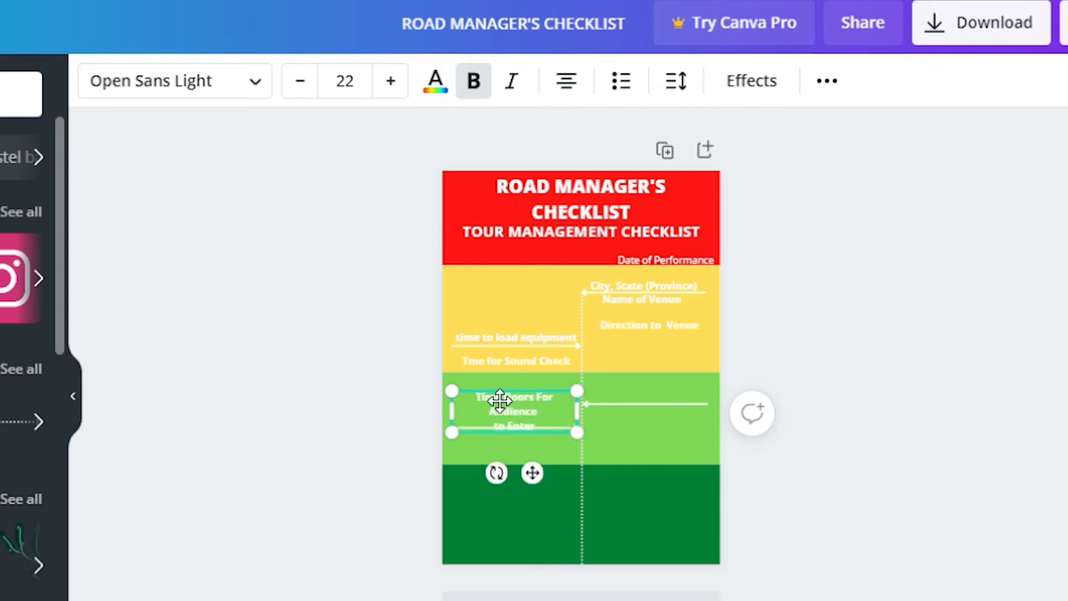
text(to Enter Venue)
Left-align the label, widen it to two lines and move it to the green band's top-left
click(569, 82)
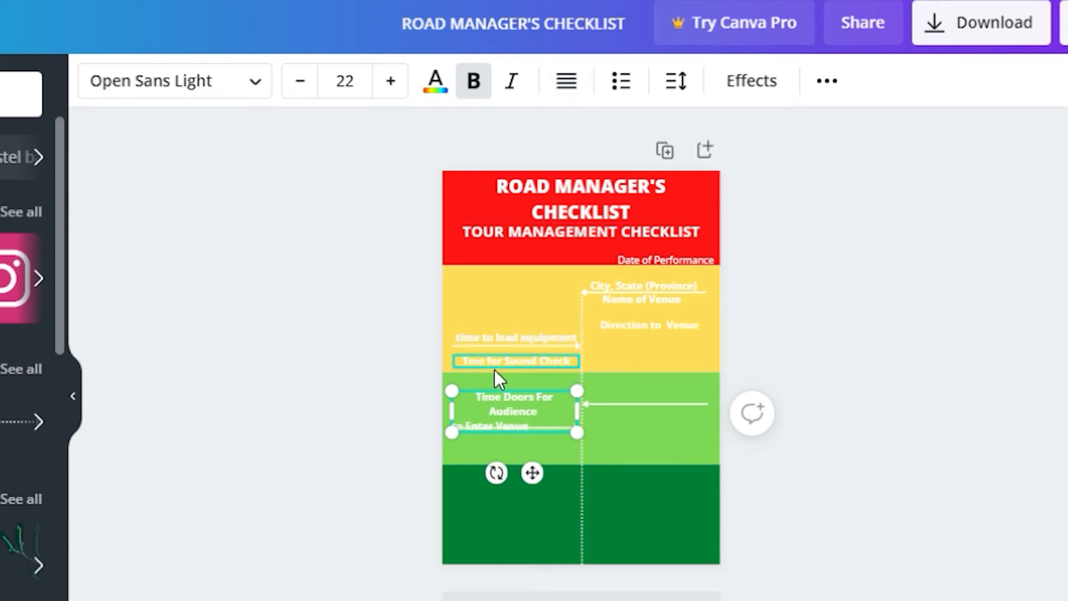
key(ctrl+a)
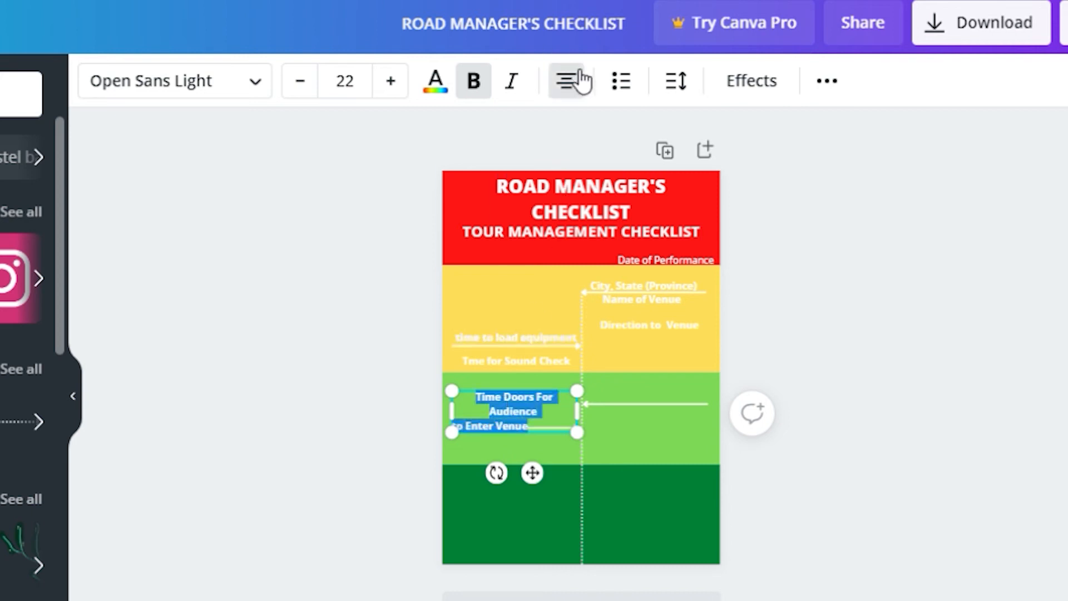
click(568, 82)
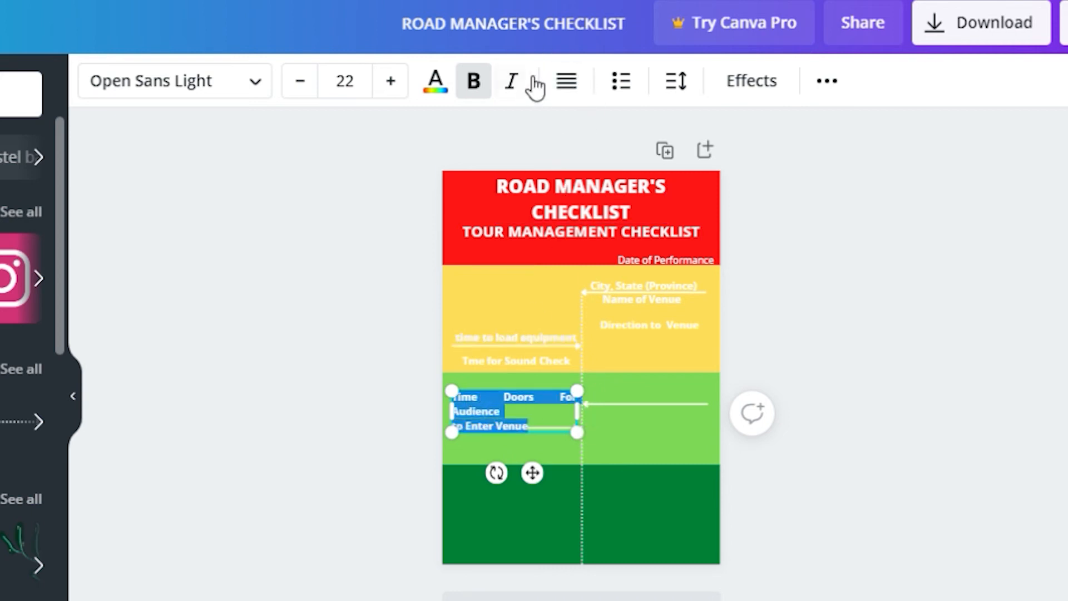
click(570, 83)
click(571, 84)
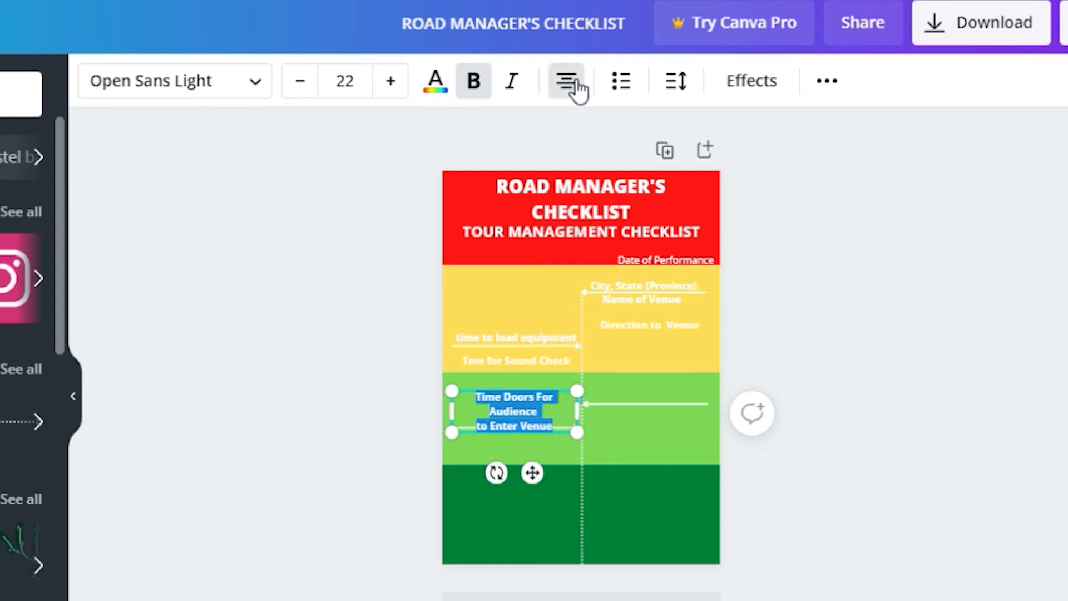
click(571, 85)
mouse_move(577, 411)
mouse_down()
mouse_move(605, 419)
mouse_move(594, 419)
mouse_up()
drag(541, 458, 555, 467)
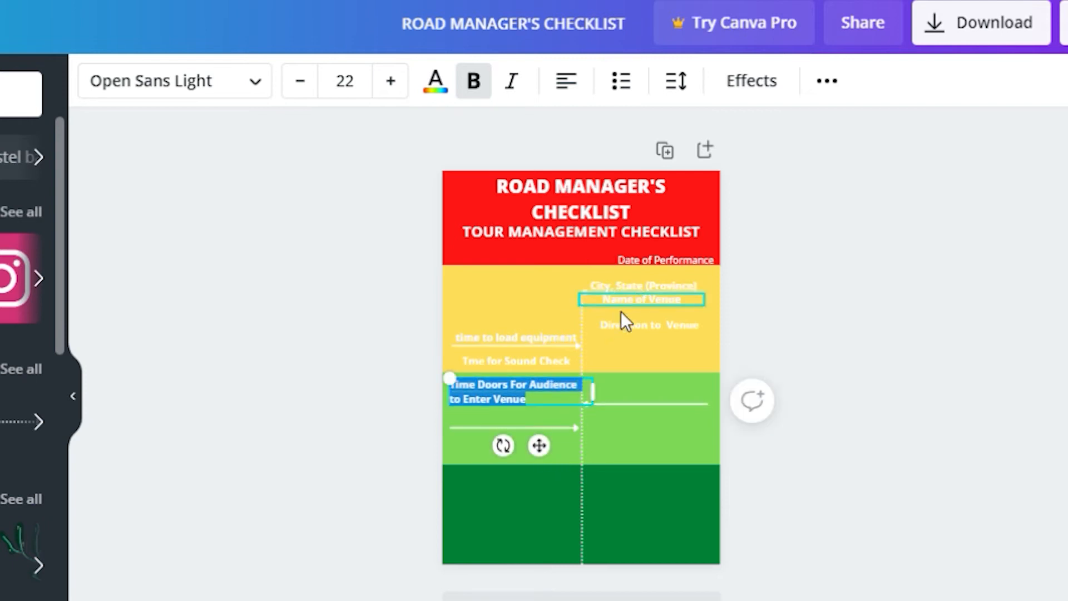
click(522, 292)
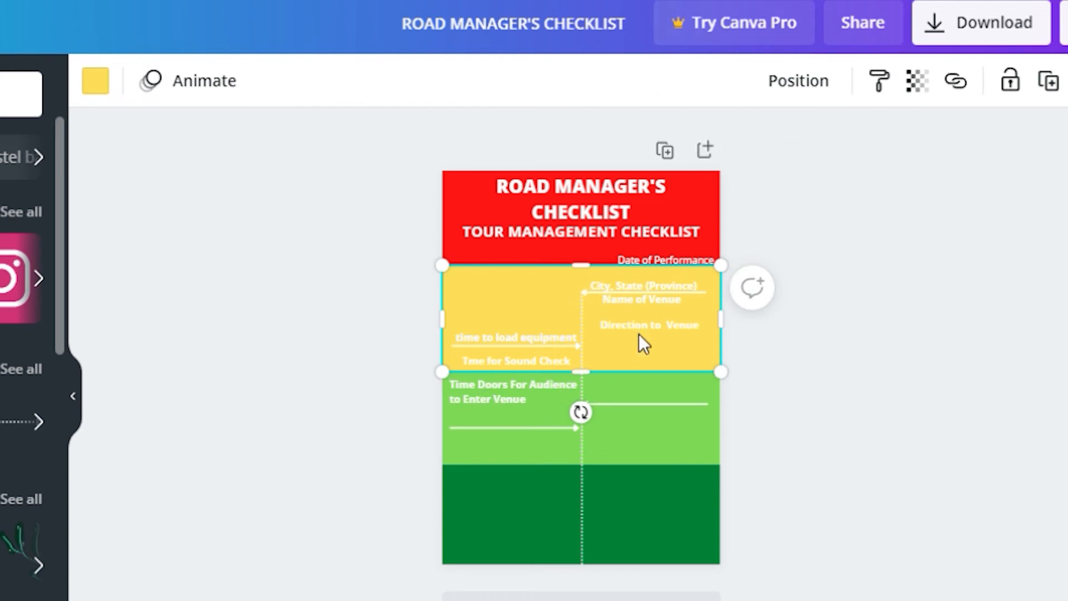
Copy Direction to Venue into the green band and retype it as 'Time Performance Begins'
click(623, 334)
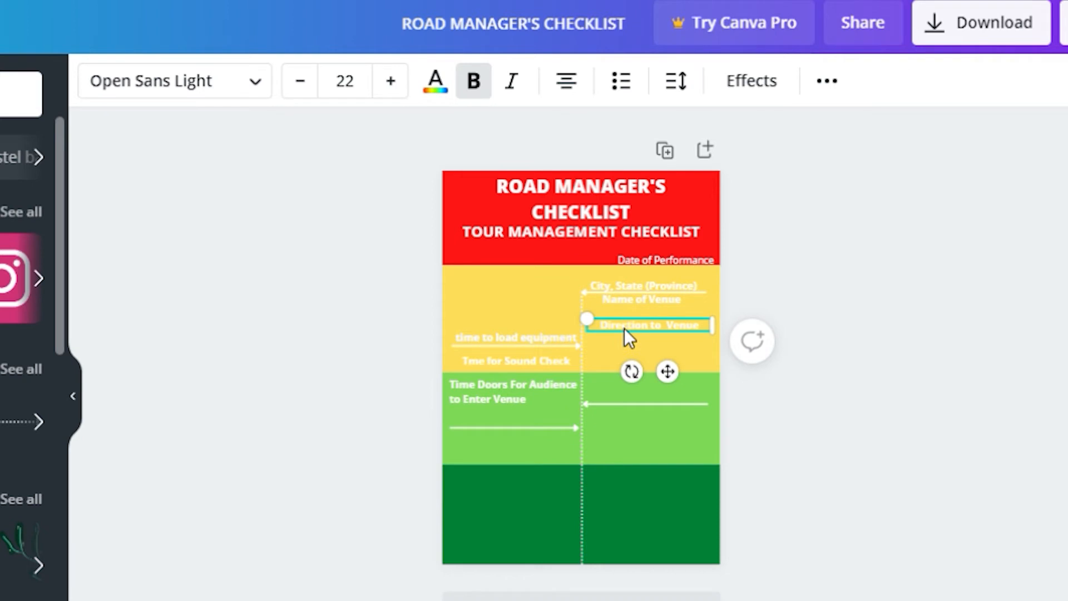
drag(624, 332, 664, 376)
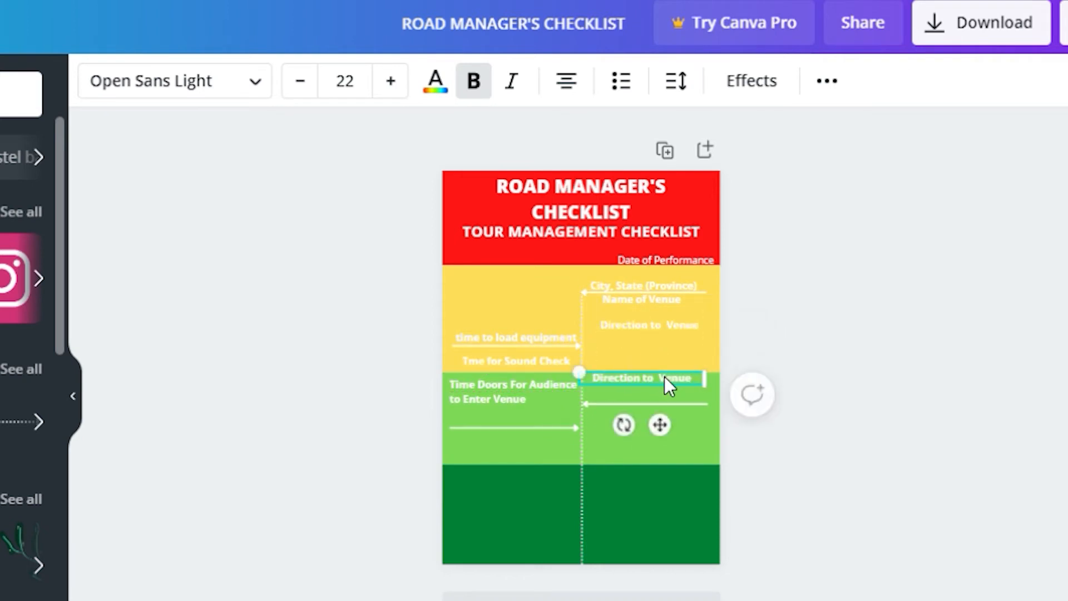
double_click(630, 380)
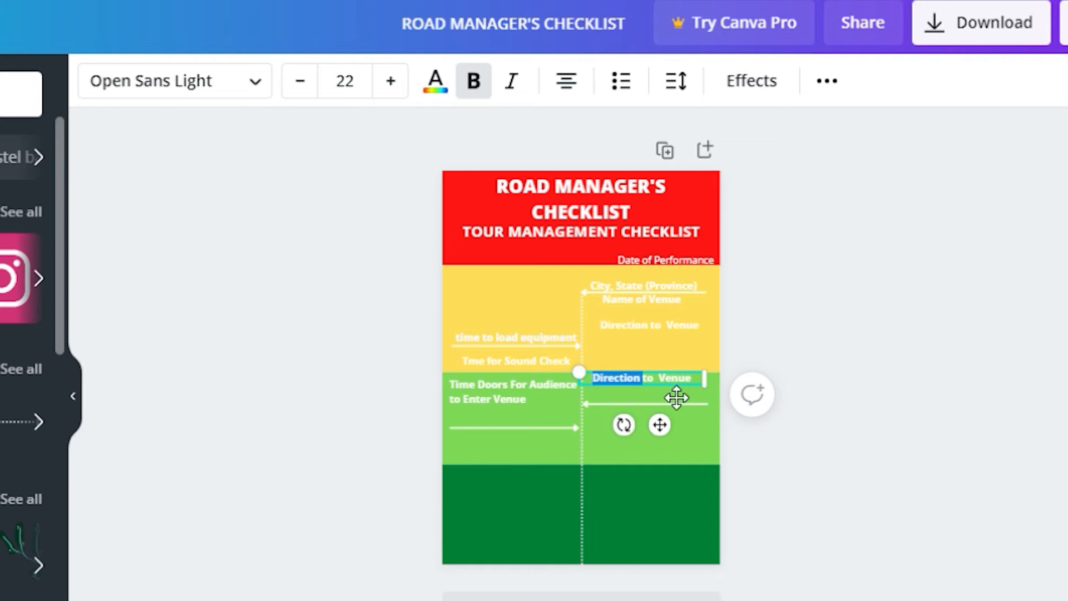
key(ctrl+a)
text(Ti)
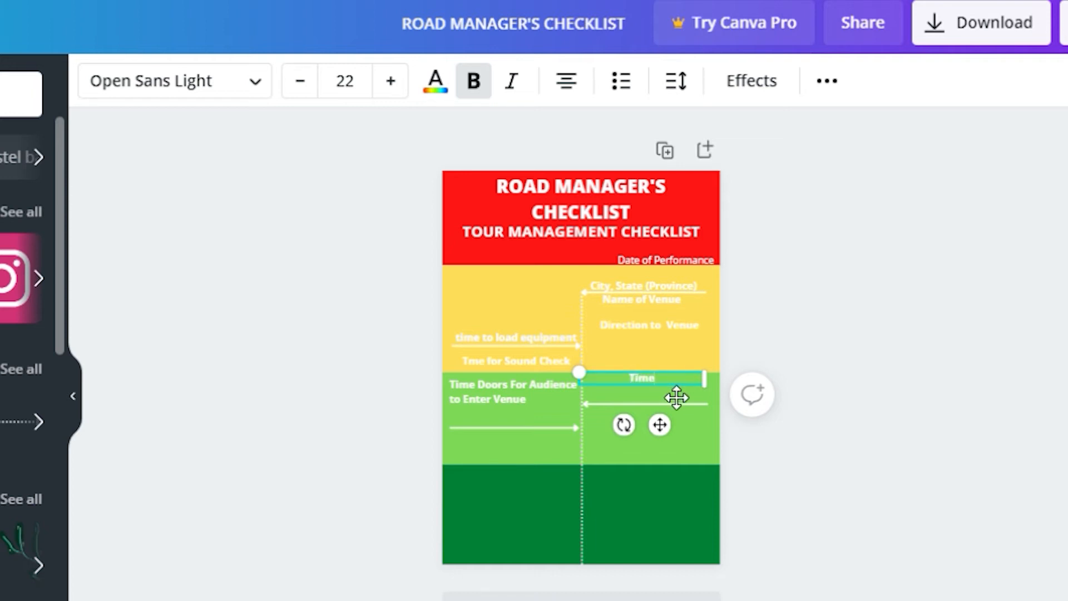
text(me Performance Bei)
key(BackSpace)
text(gins)
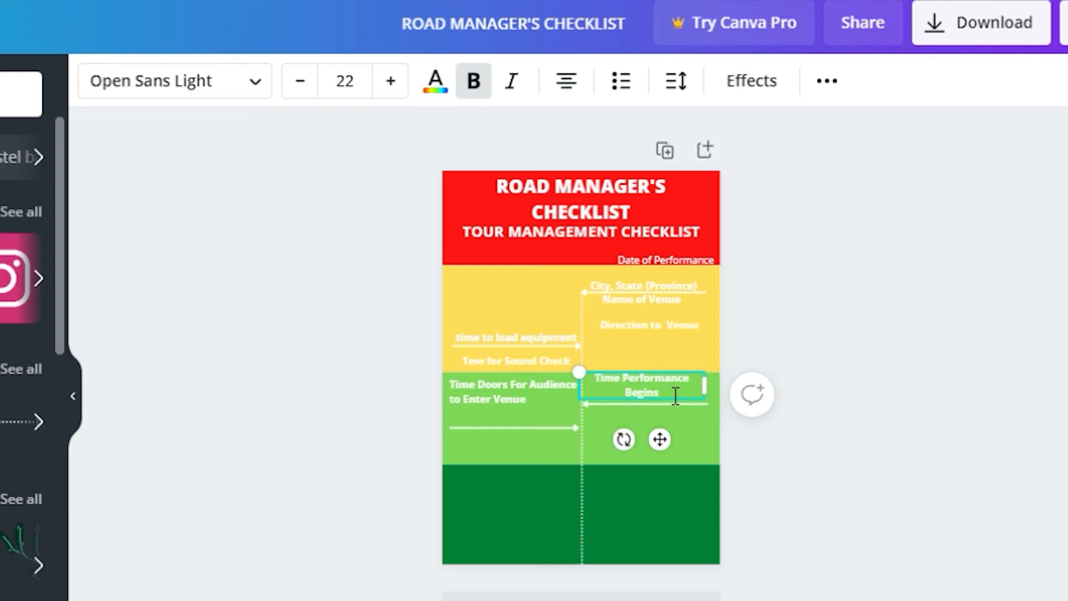
Left-align Time Performance Begins and nudge it slightly right above its arrow
click(568, 81)
click(568, 81)
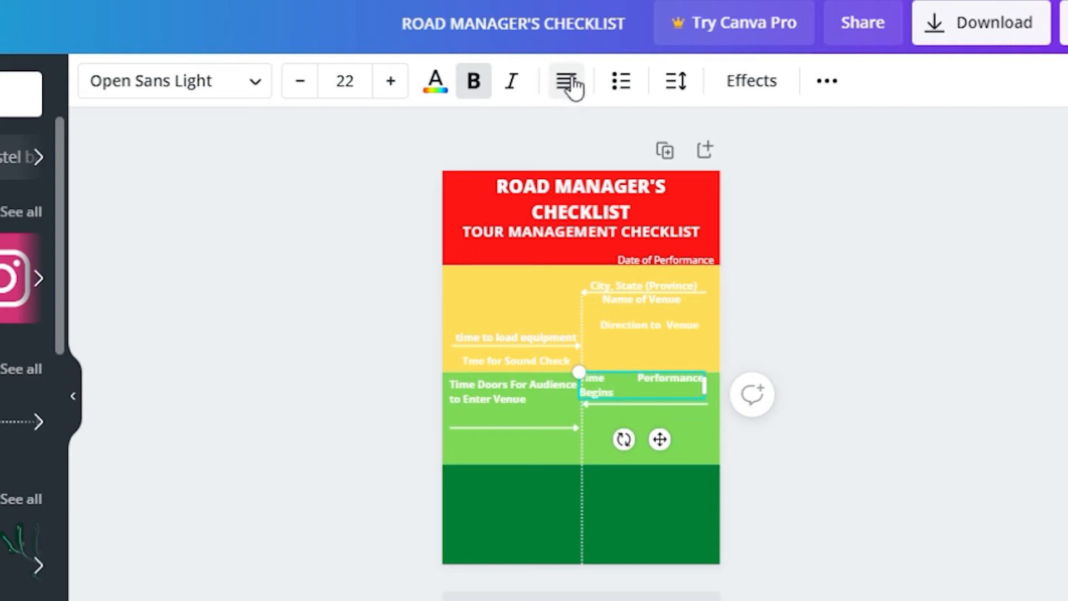
click(571, 82)
click(571, 82)
click(571, 82)
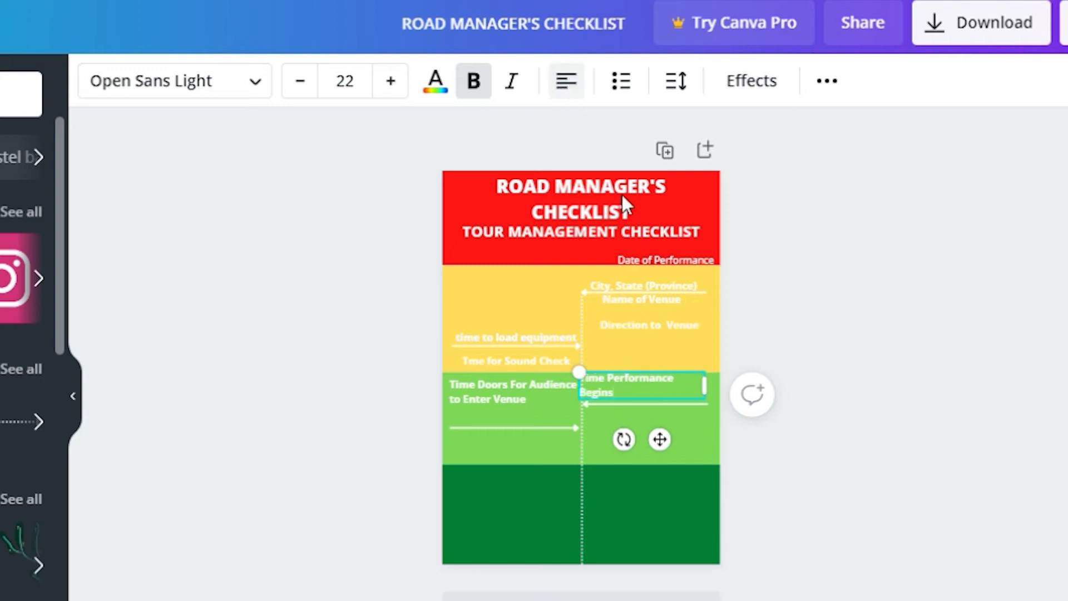
drag(664, 442, 688, 453)
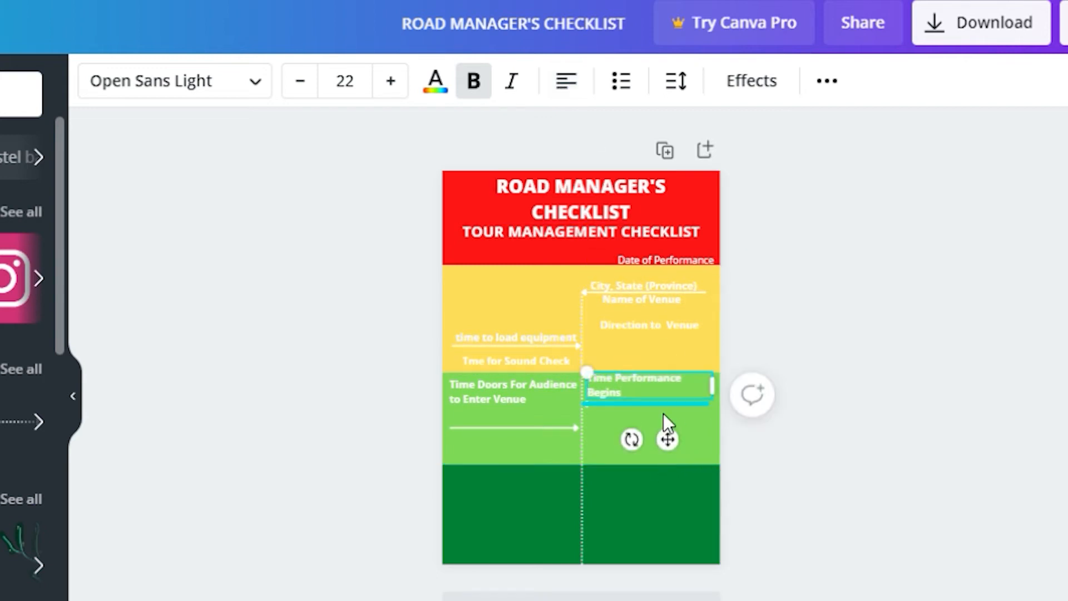
click(487, 476)
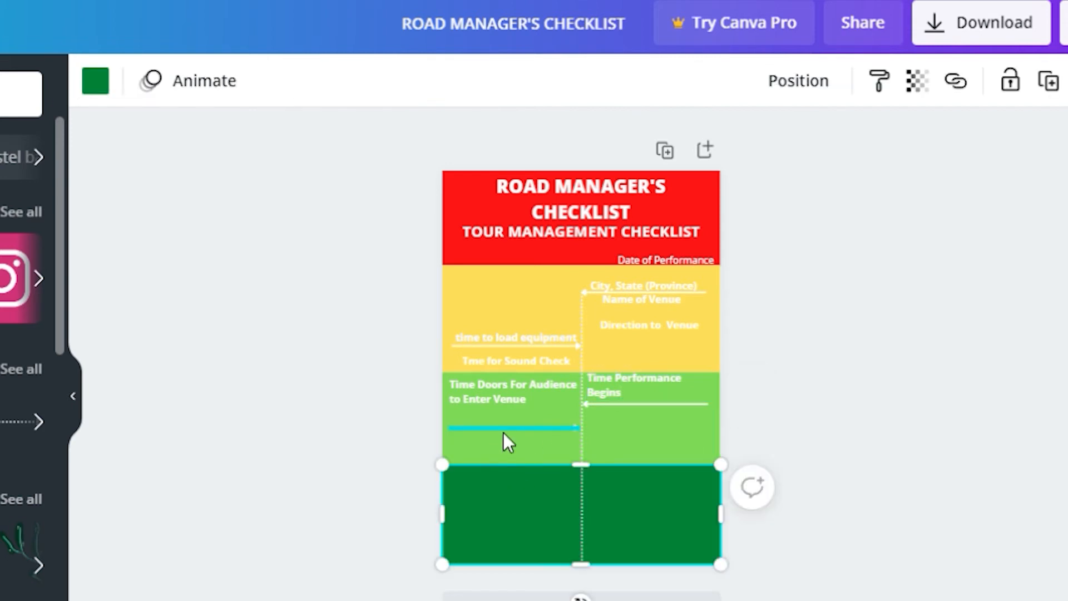
Lower the green band's left arrow and shift Time Performance Begins down and right
click(515, 436)
drag(516, 436, 542, 439)
click(645, 392)
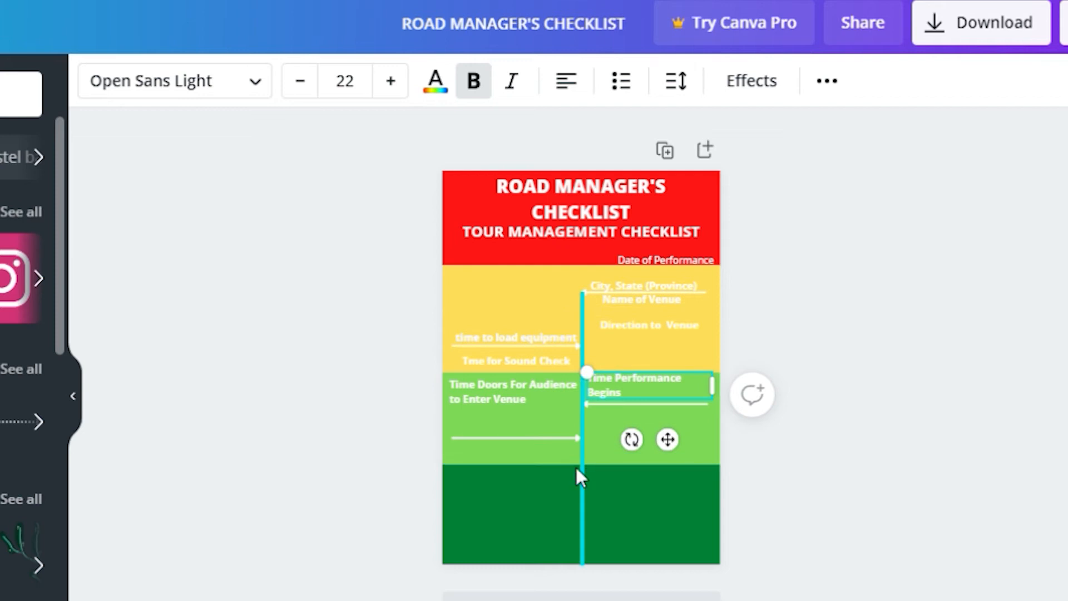
drag(637, 398, 645, 409)
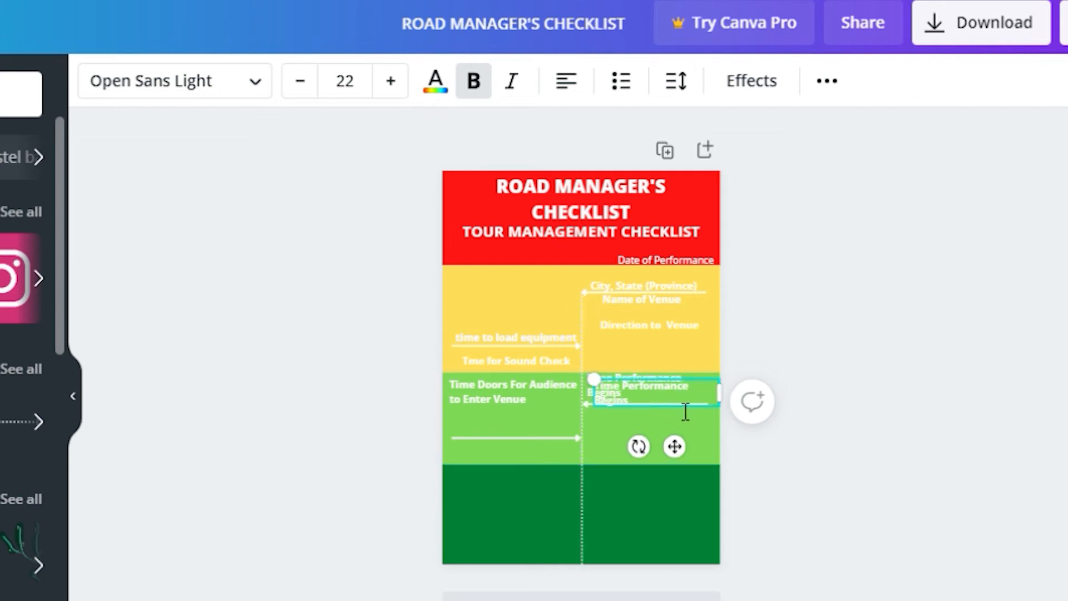
Move the duplicate label below the original and rewrite it as 'List of Guests'
drag(687, 455, 667, 467)
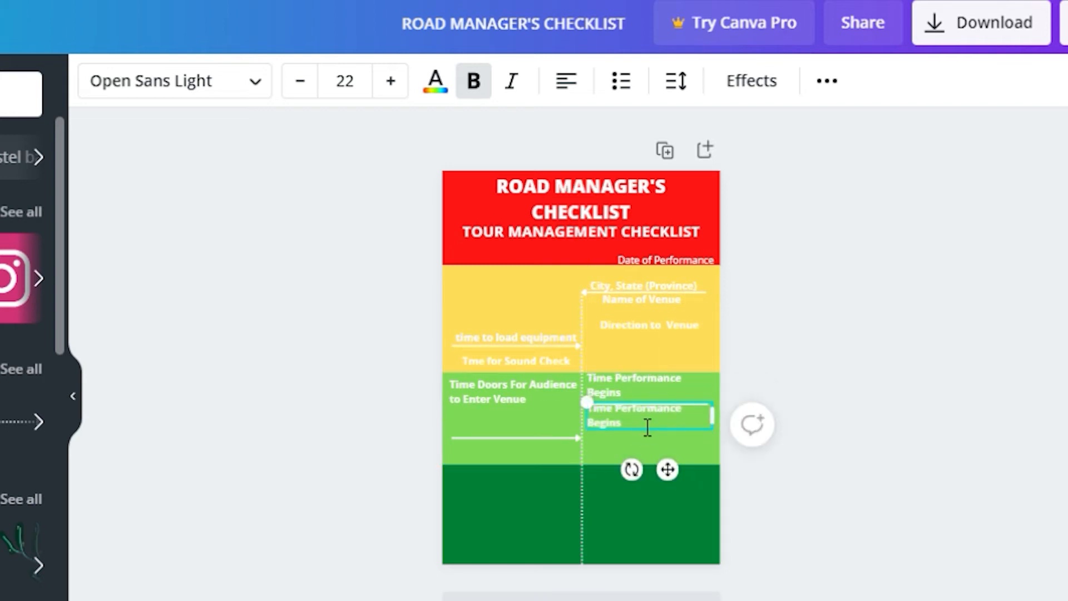
double_click(658, 432)
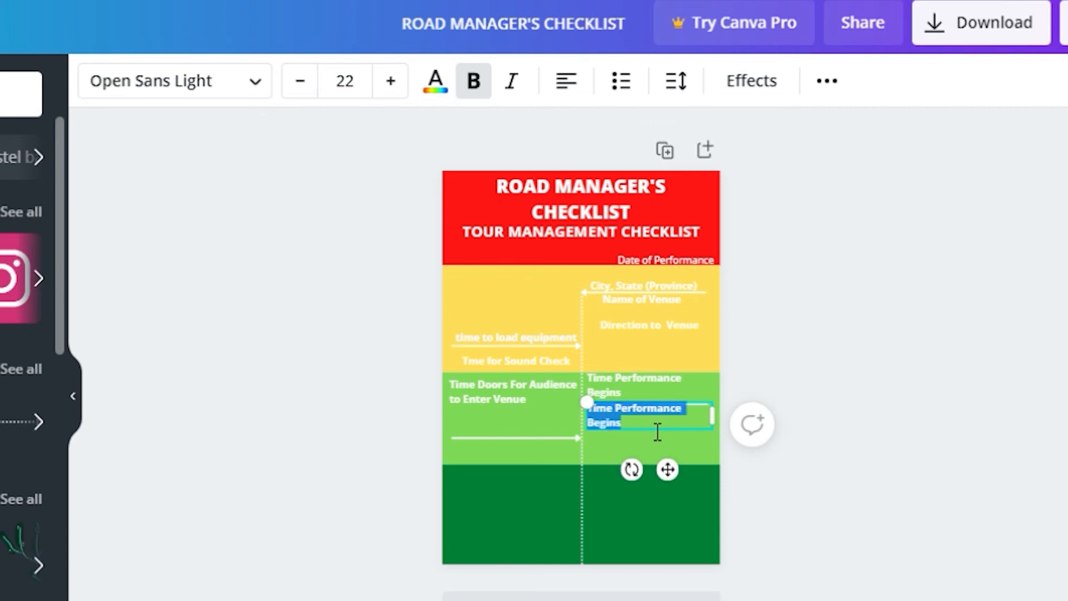
key(BackSpace)
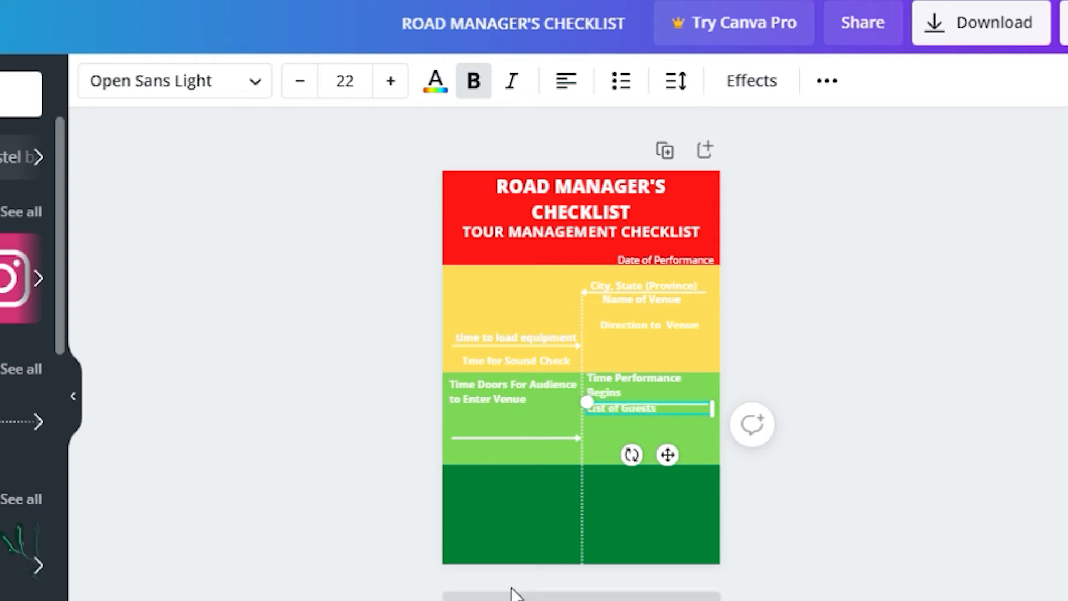
click(547, 508)
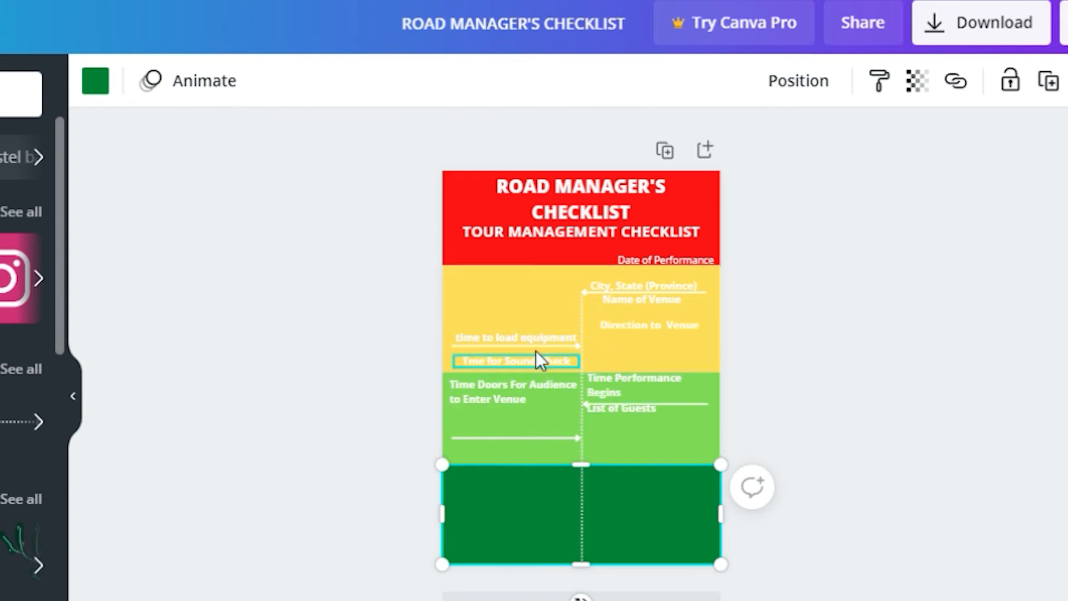
Raise the City, State (Province) and Name of Venue labels slightly
click(609, 285)
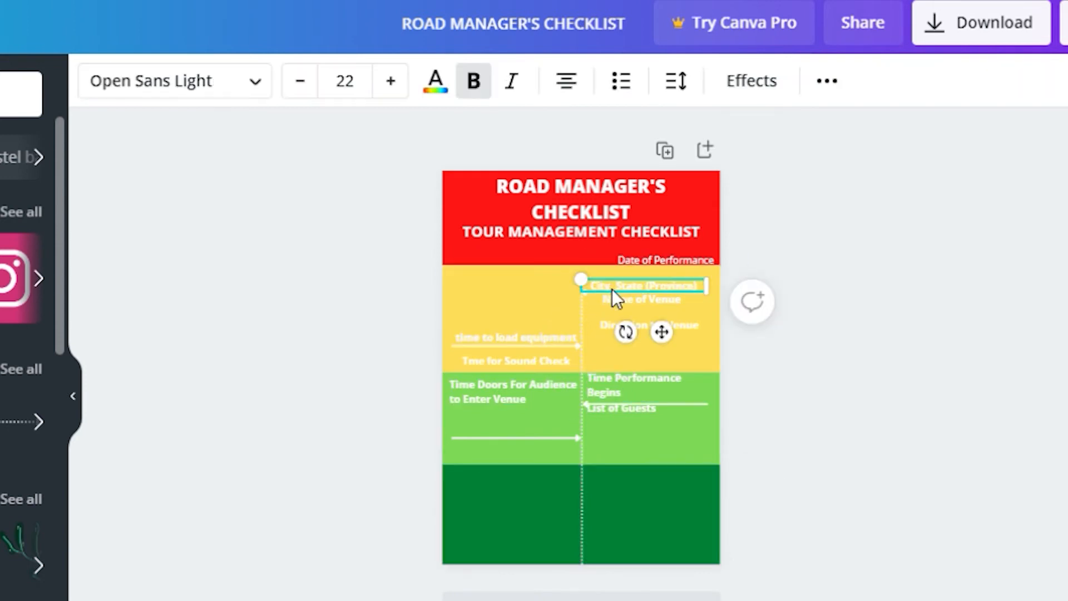
drag(645, 281, 661, 304)
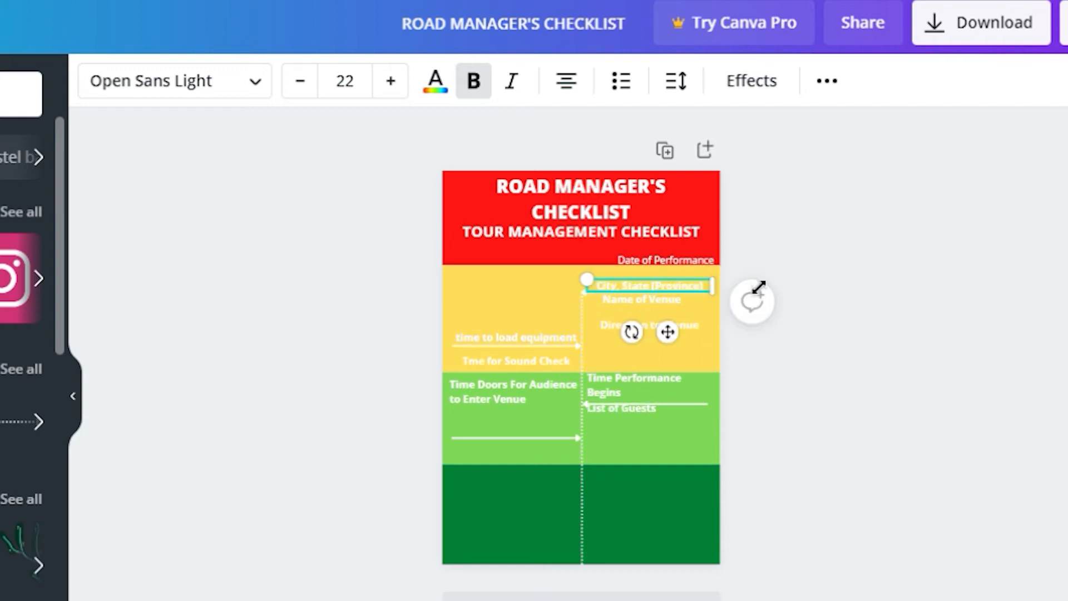
key(Up)
key(Up)
key(Up)
key(Up)
key(Up)
key(Up)
key(Up)
key(Up)
key(Up)
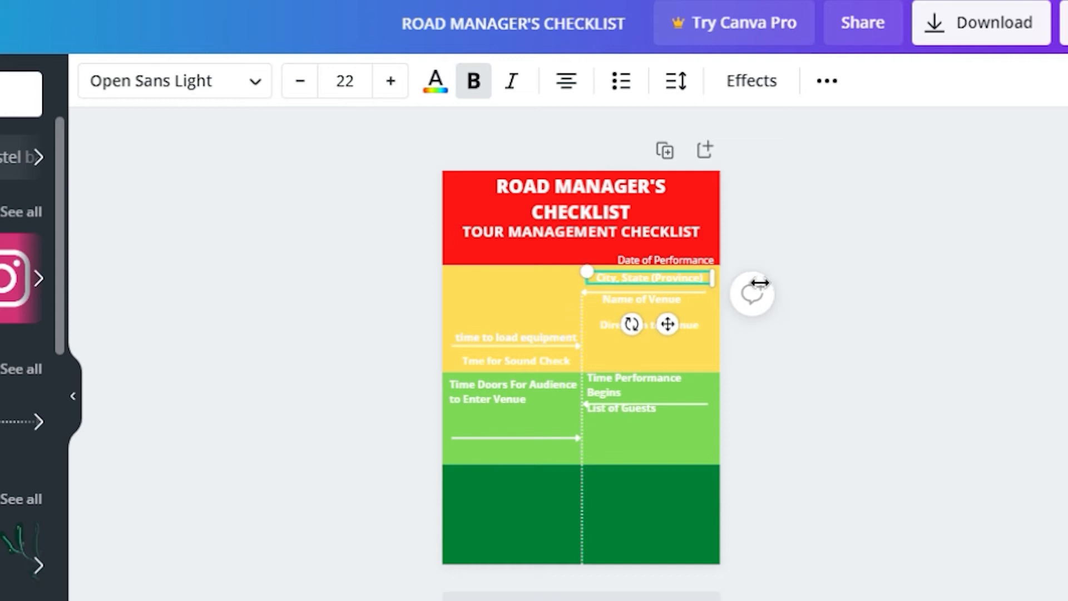
click(596, 289)
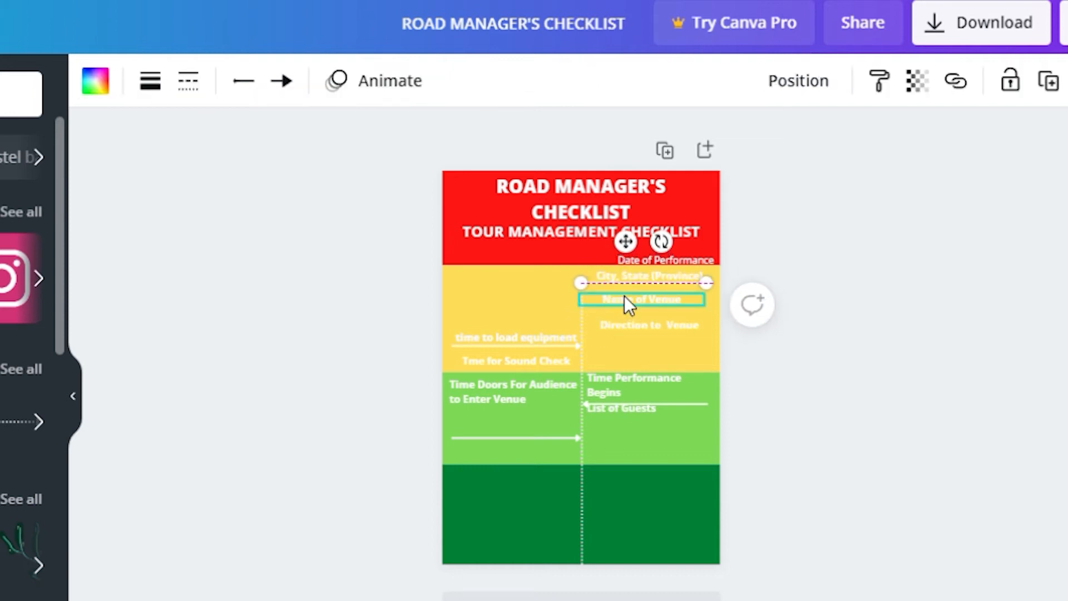
click(623, 295)
key(Up)
key(Up)
key(Up)
key(Up)
key(Up)
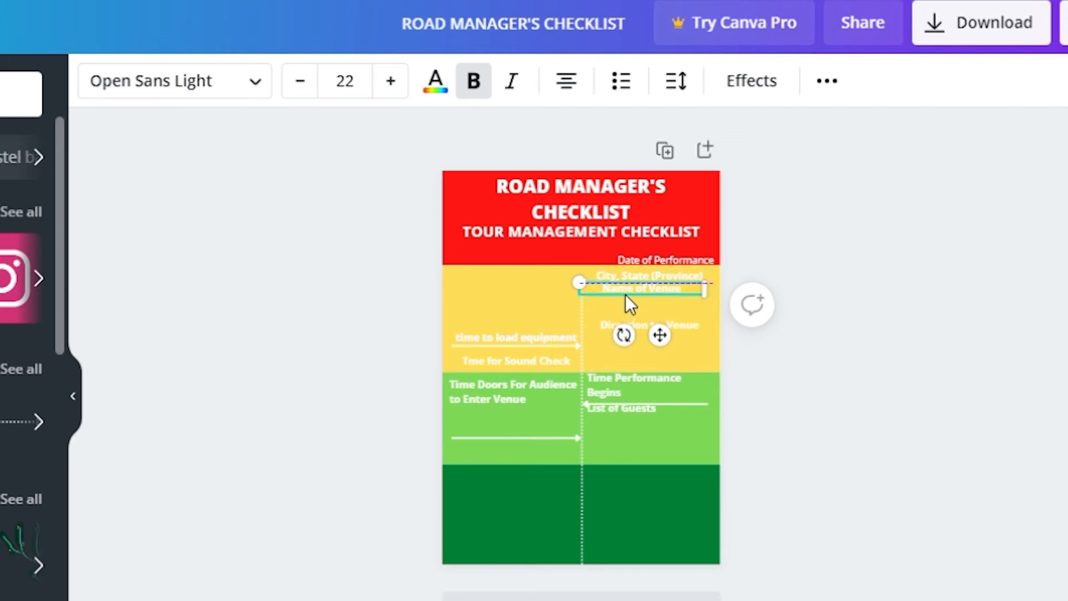
Move Direction to Venue up and bring Time for Sound Check closer under the equipment line
drag(691, 323, 692, 317)
drag(692, 317, 693, 315)
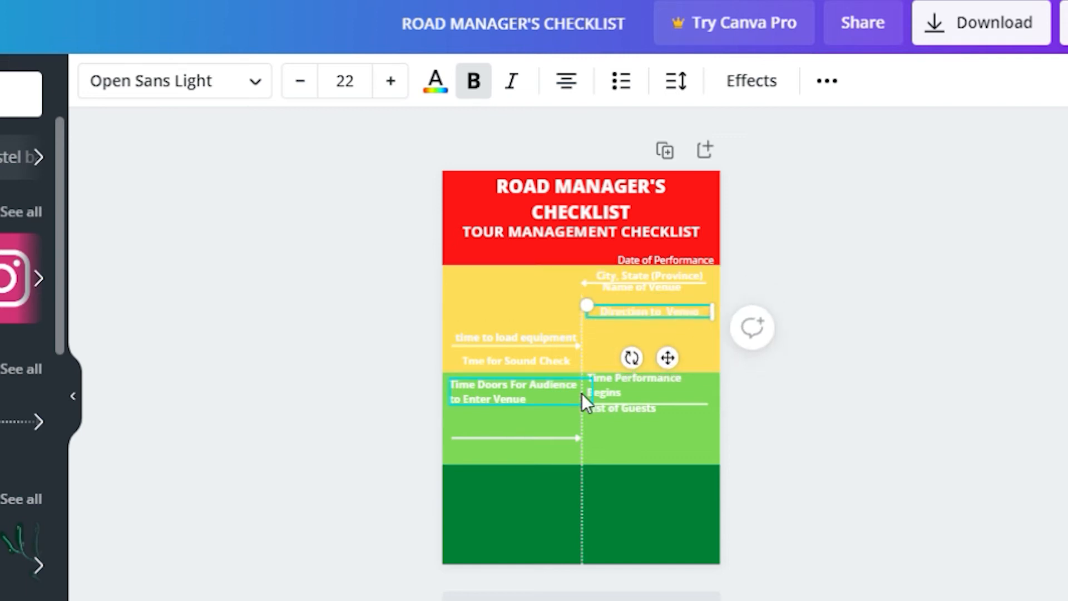
click(526, 340)
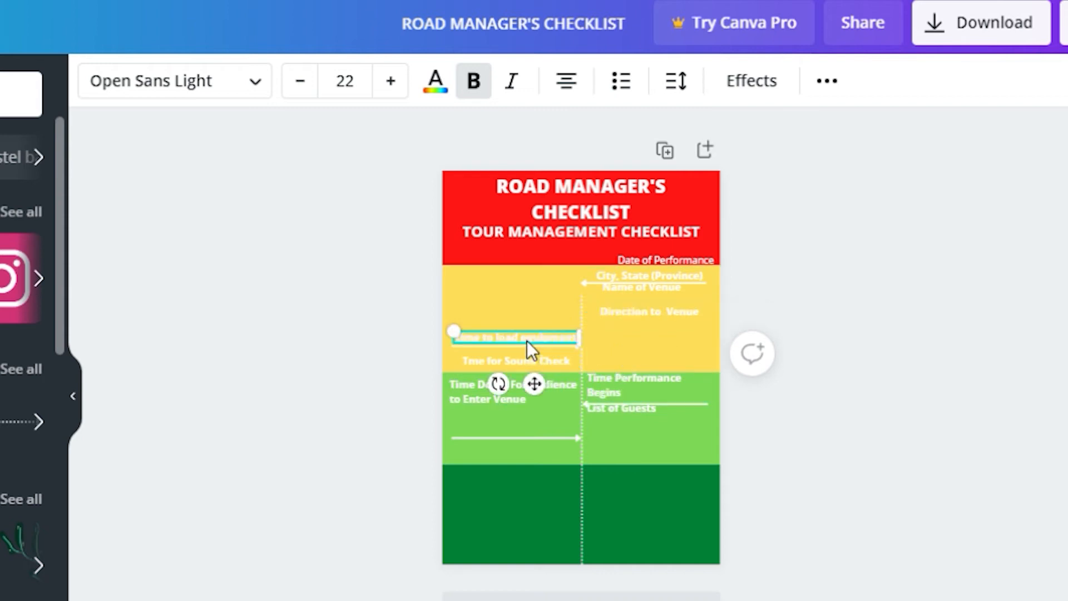
click(527, 343)
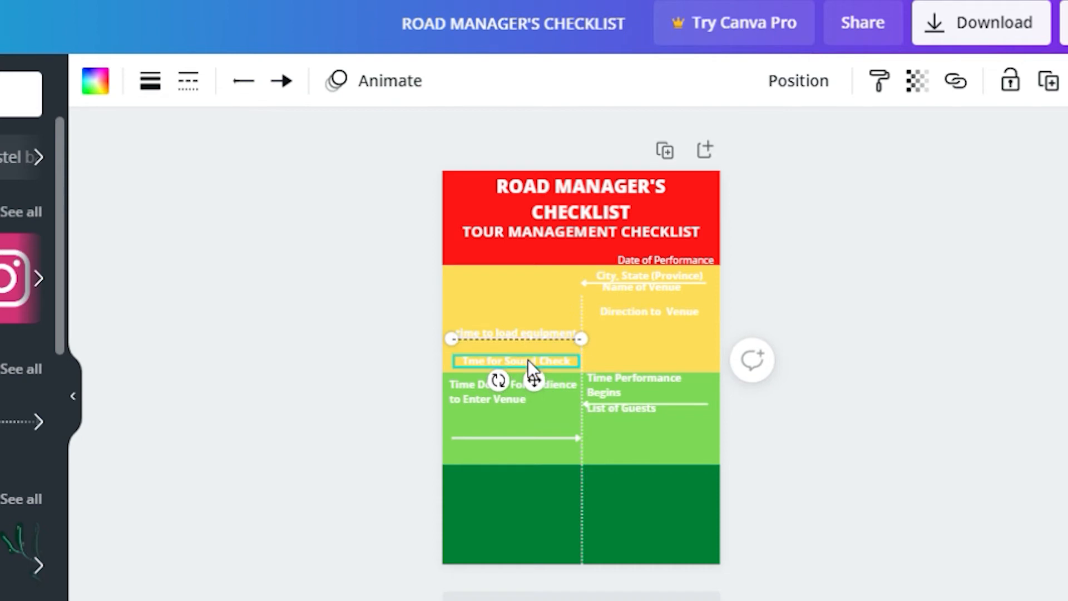
drag(520, 364, 565, 389)
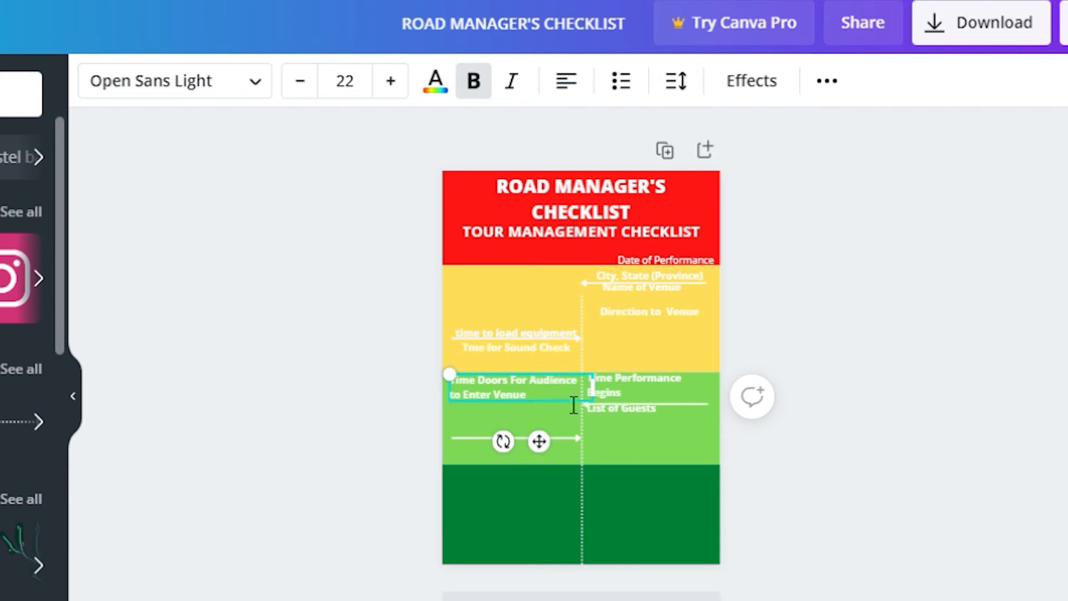
Nudge the List of Guests label and its arrow into alignment in the light green band
click(646, 381)
click(672, 406)
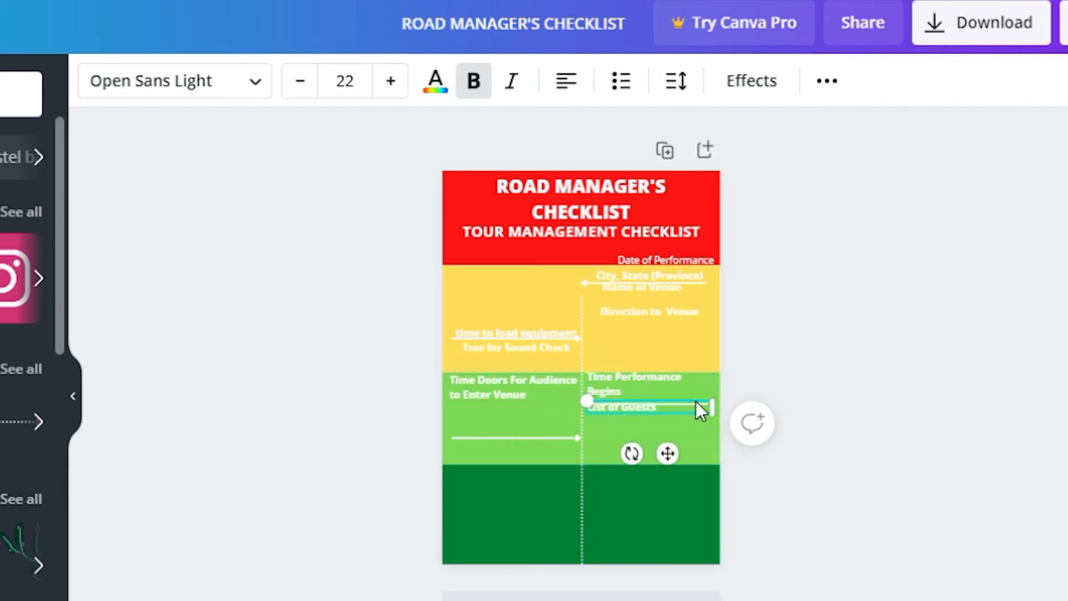
click(690, 419)
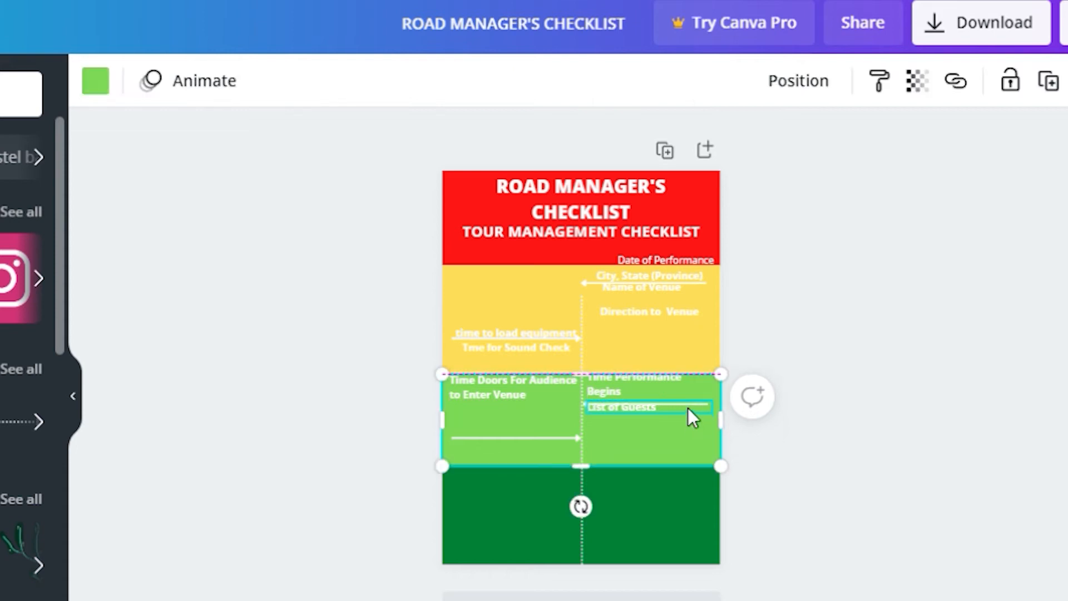
click(689, 409)
key(Down)
key(Down)
key(Down)
key(Down)
click(686, 402)
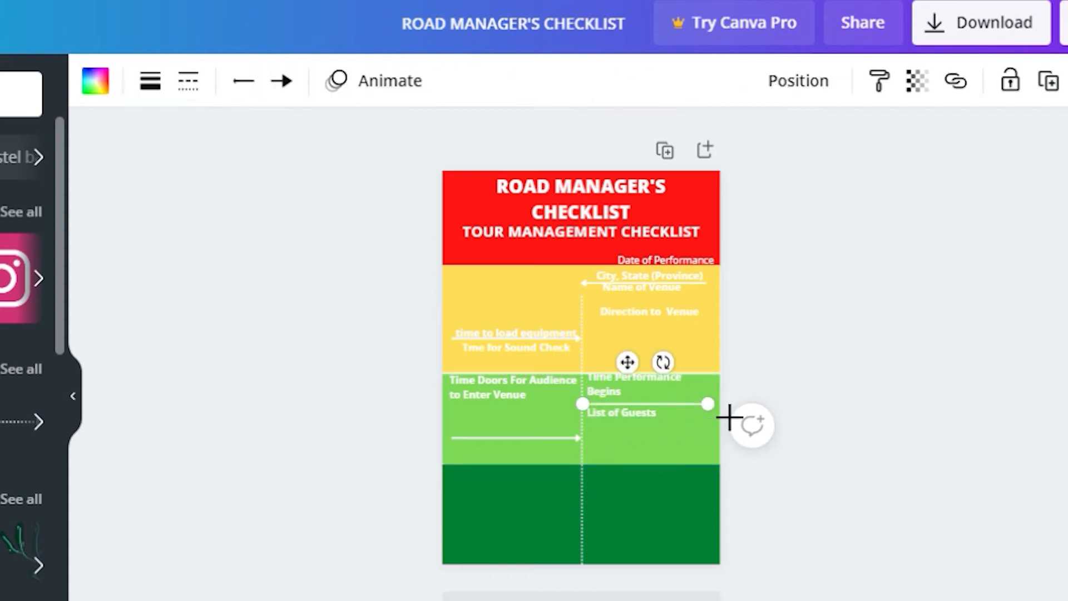
key(Up)
key(Up)
key(Up)
key(Up)
click(611, 416)
key(Up)
key(Up)
key(Up)
key(Up)
key(Up)
click(539, 437)
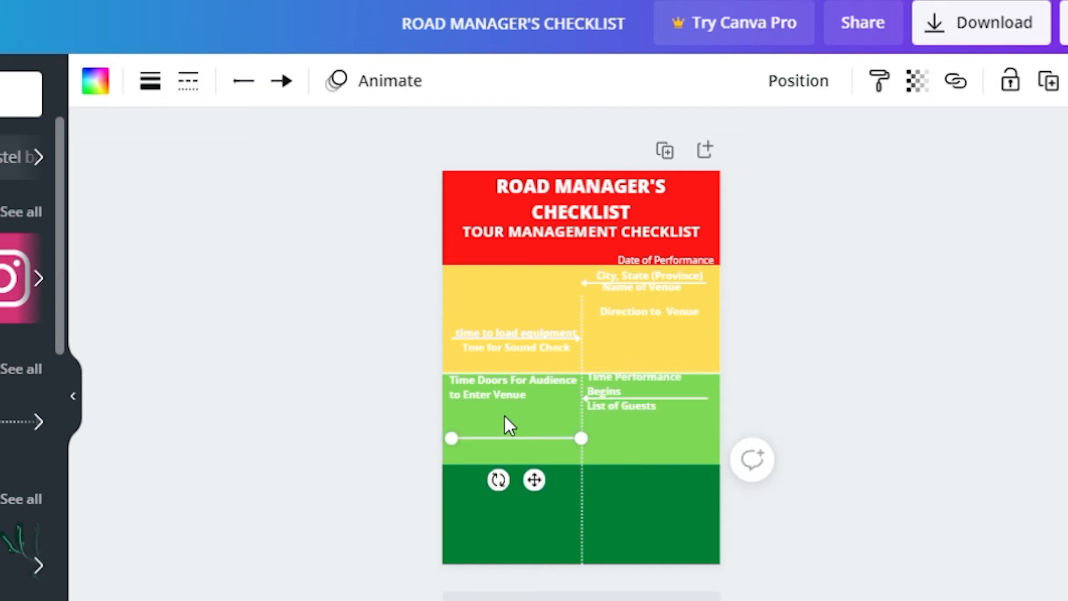
Align the Time Doors For Audience label and place a duplicate above the lower-left arrow
click(502, 380)
drag(498, 382, 516, 392)
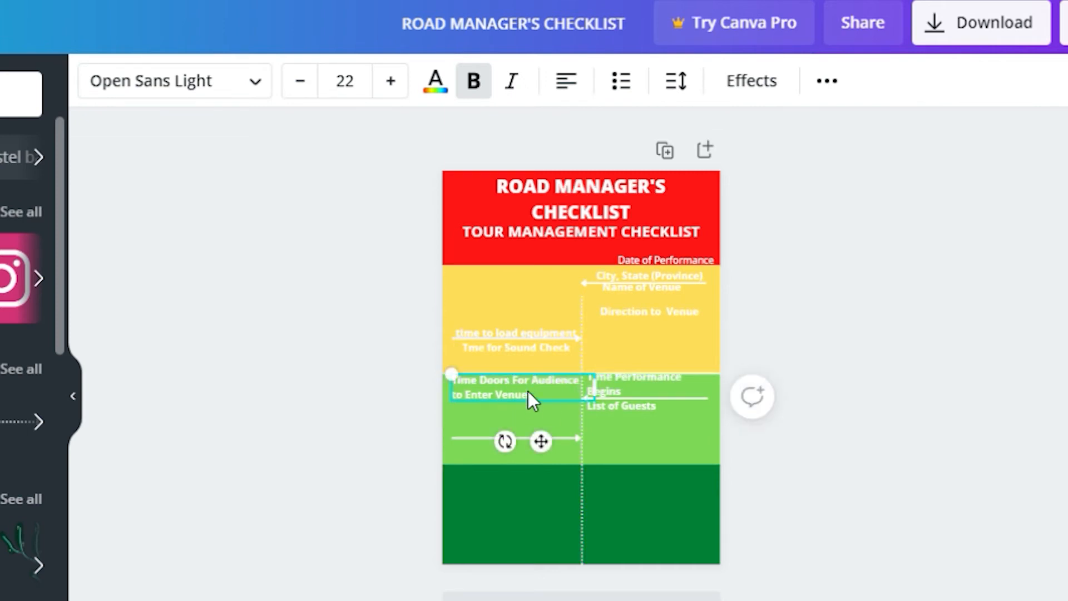
key(ctrl+d)
drag(514, 399, 520, 426)
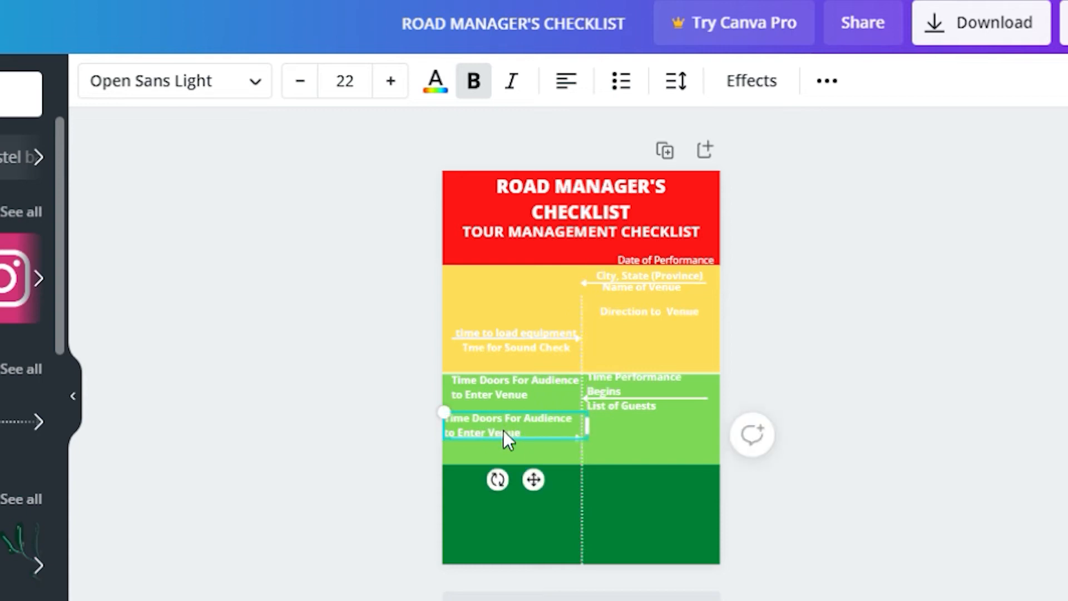
Retype the copied label as 'List of Merchandise for the event' on two lines
double_click(502, 432)
key(ctrl+a)
text(List)
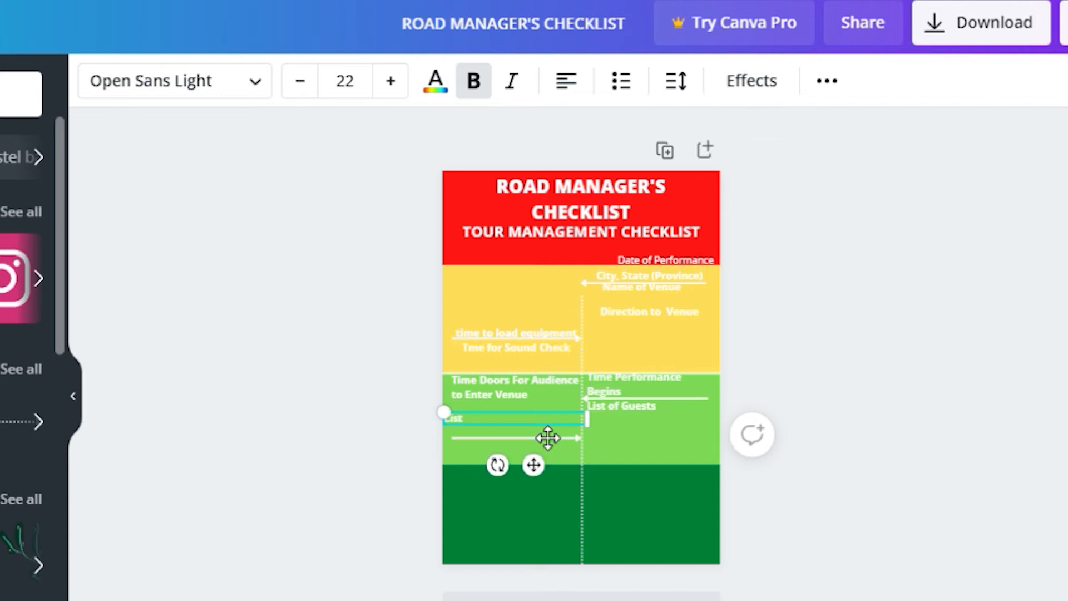
text( of Merchandise for)
key(Return)
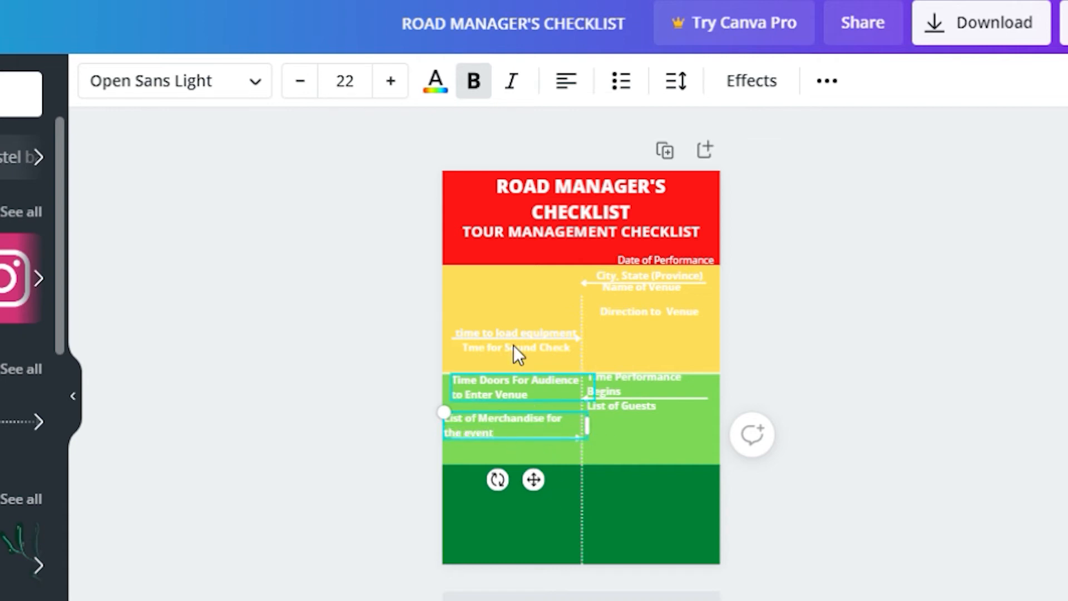
Reduce the merchandise label's line spacing to 1.25
click(677, 83)
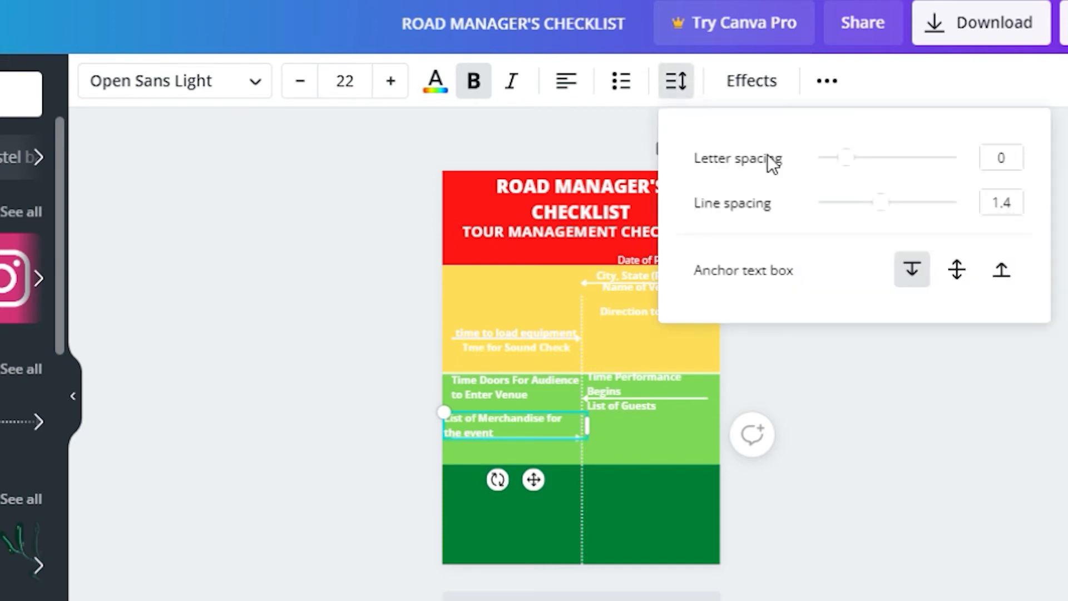
drag(890, 203, 839, 208)
click(679, 523)
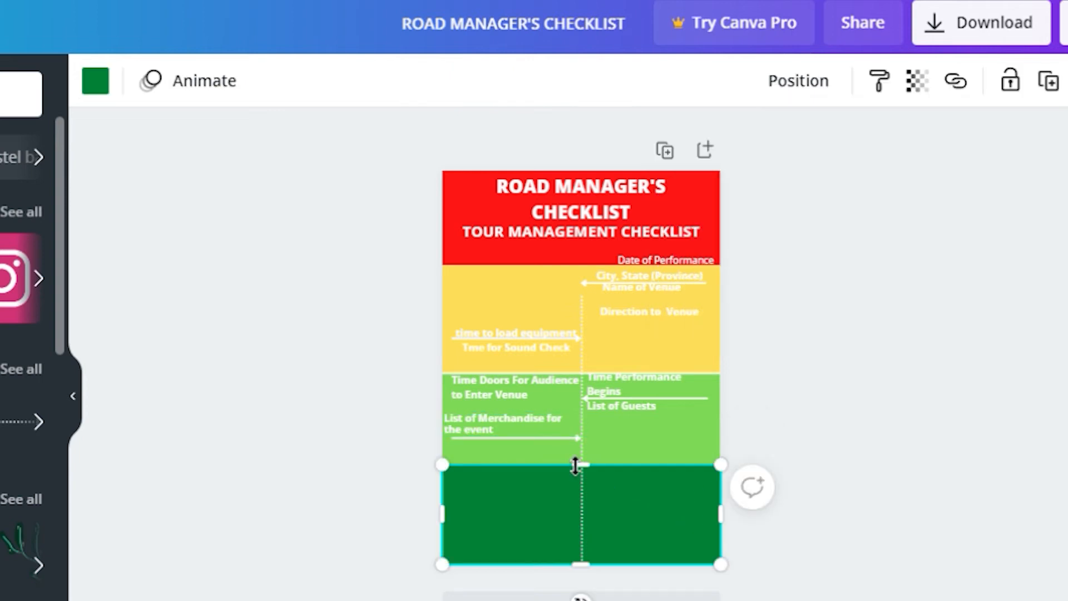
click(522, 428)
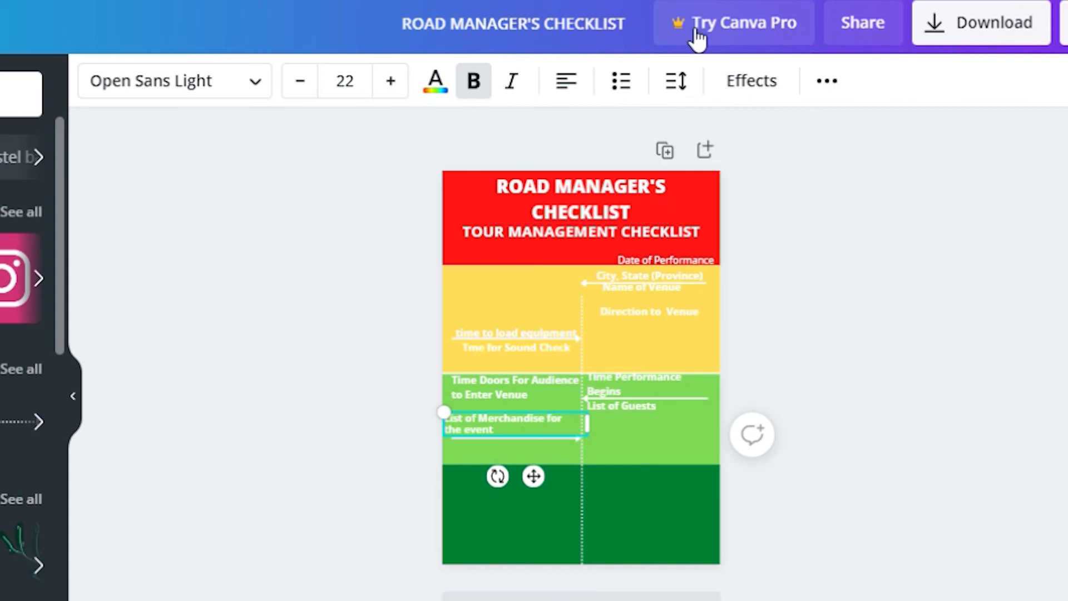
click(683, 83)
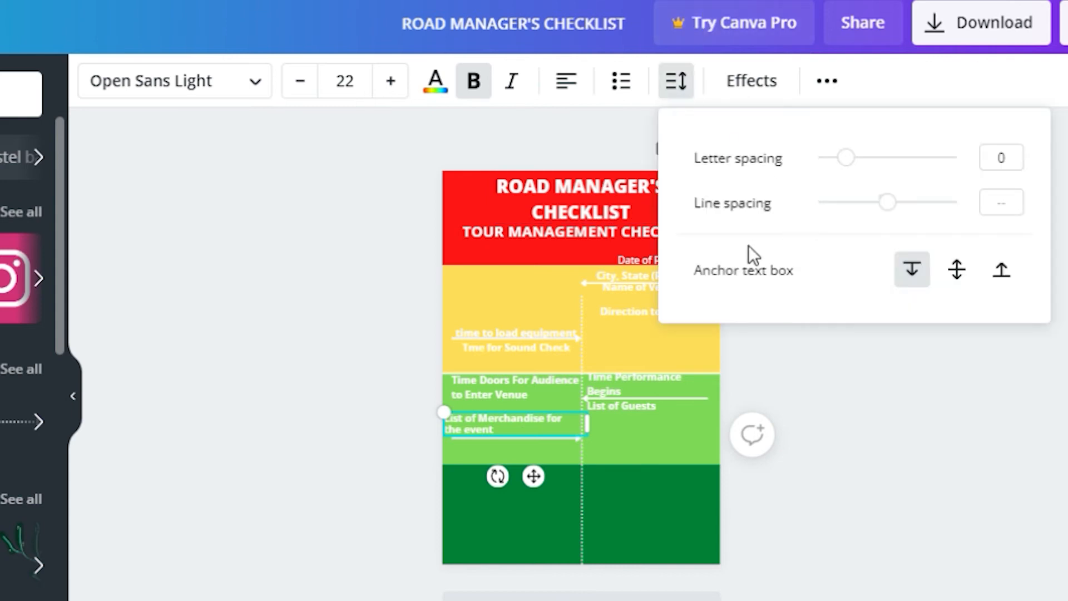
double_click(486, 416)
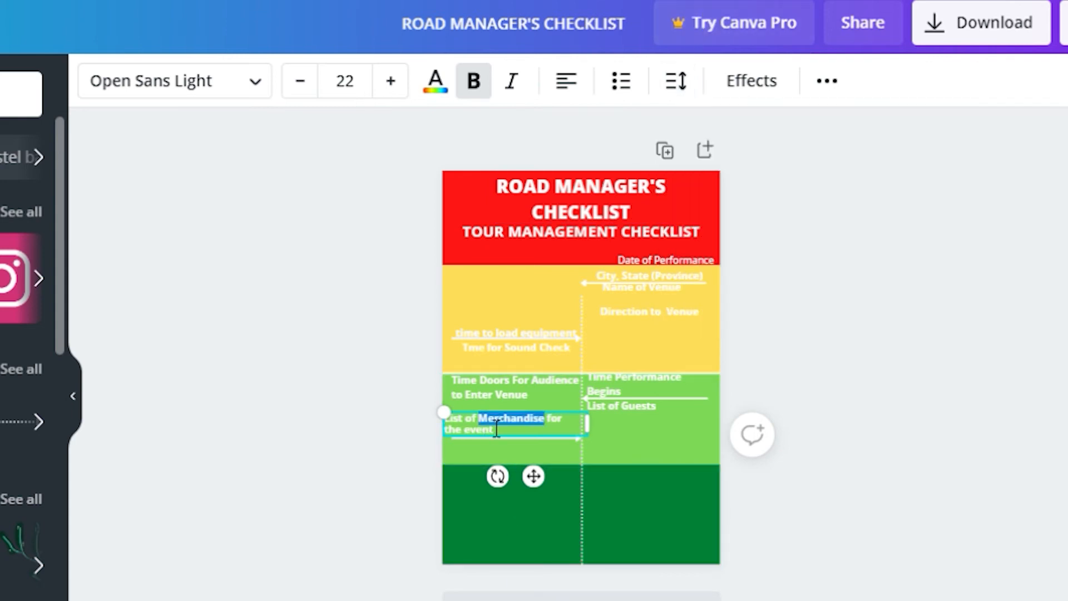
Tighten the Time Doors For Audience label's line spacing to 0.94
click(539, 380)
click(676, 84)
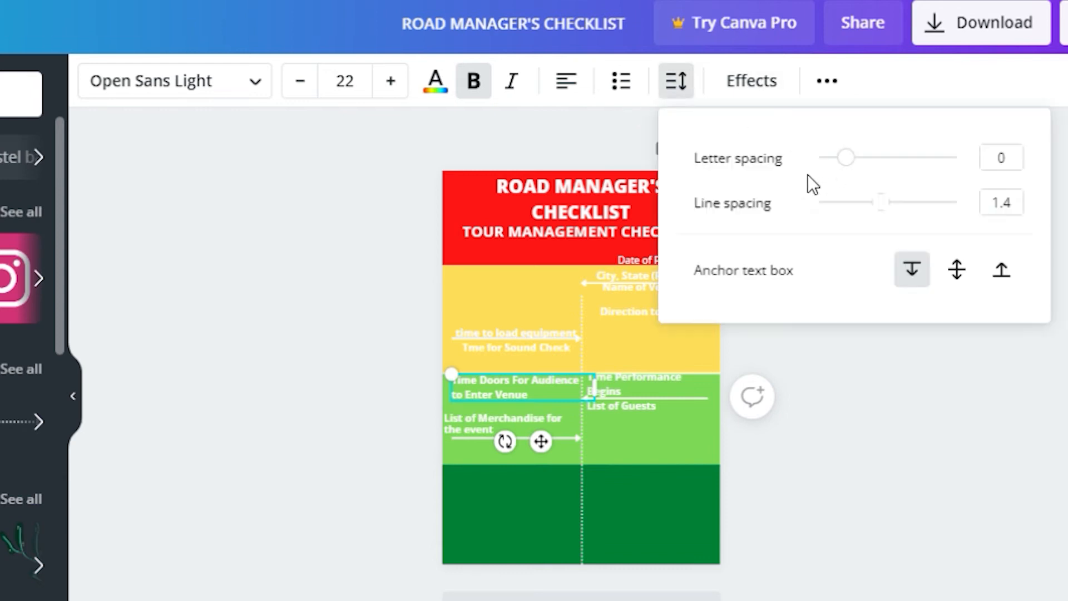
drag(882, 208, 854, 203)
mouse_move(541, 441)
mouse_down()
mouse_move(568, 426)
mouse_move(545, 438)
mouse_up()
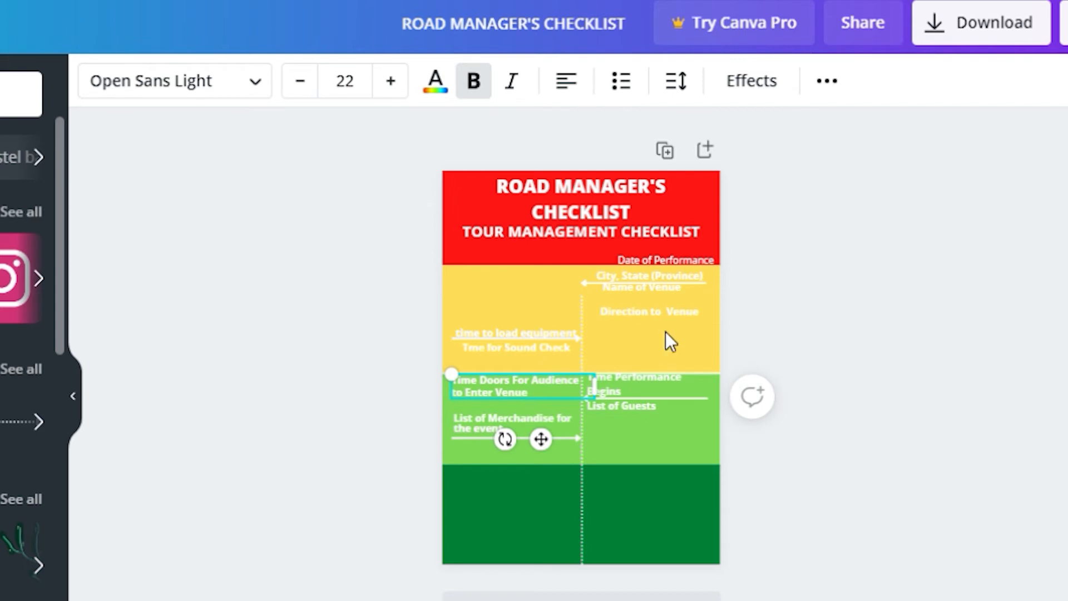
Set the Time Performance Begins label's line spacing to 1.12
click(641, 387)
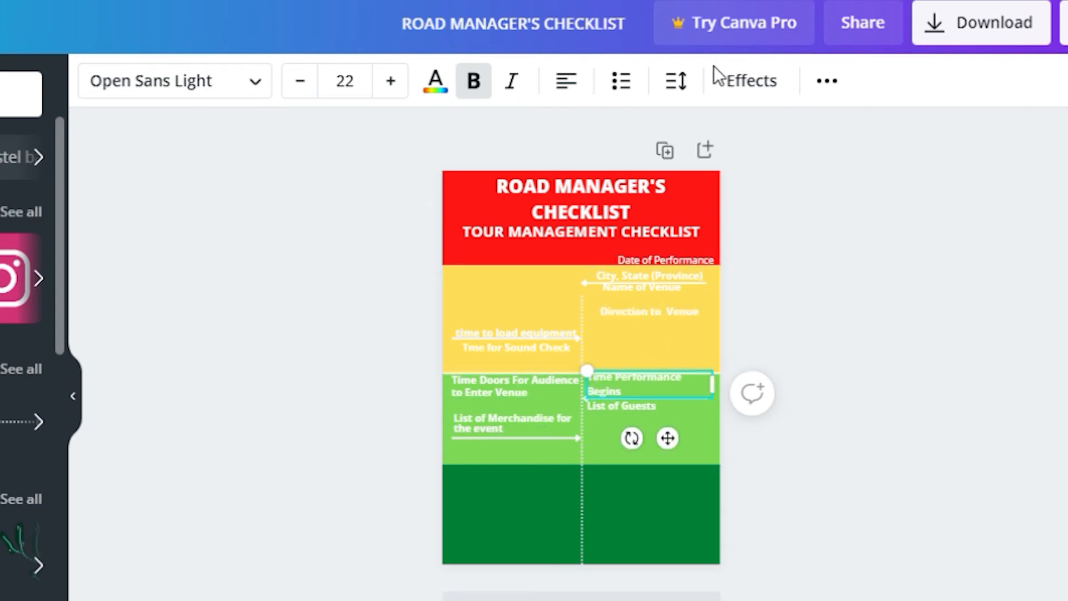
click(678, 89)
drag(875, 209, 870, 207)
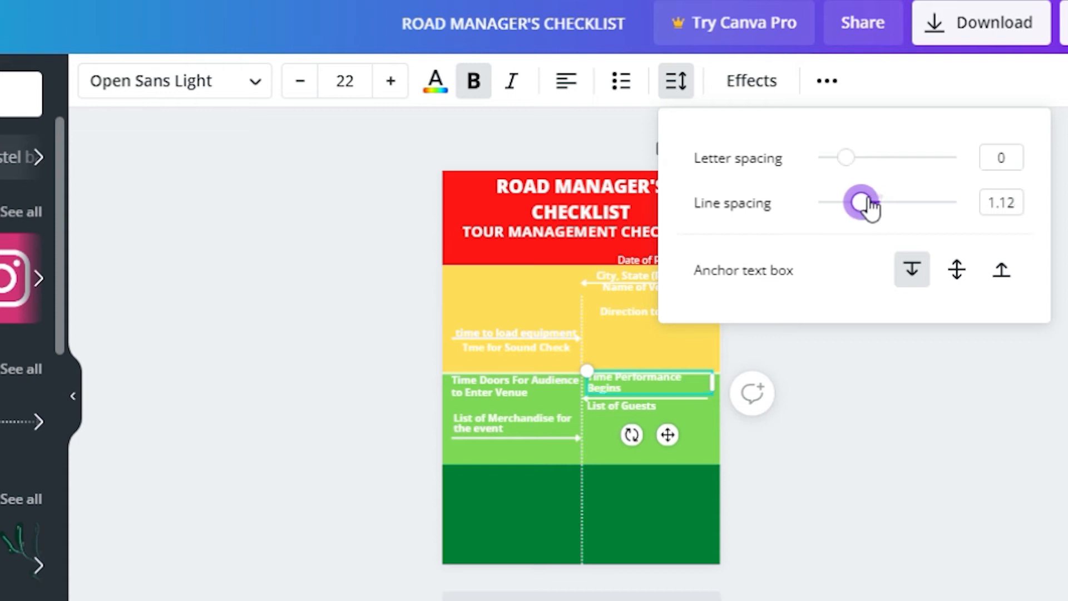
click(509, 447)
click(506, 446)
click(503, 424)
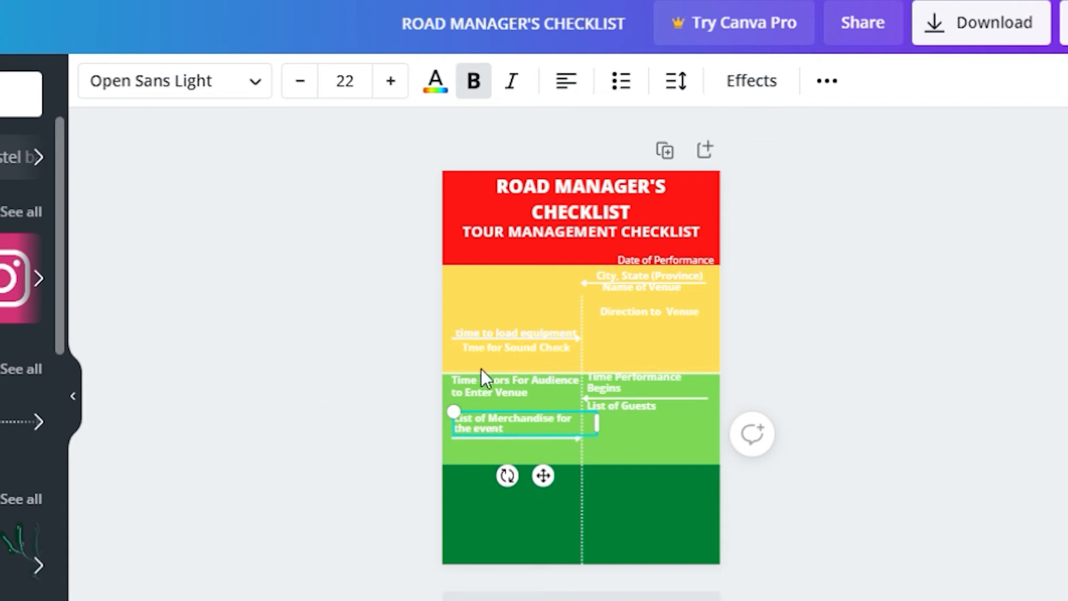
Duplicate the merchandise label below it and retype it as 'Copy of Technical Rider'
key(ctrl+d)
drag(516, 427, 496, 452)
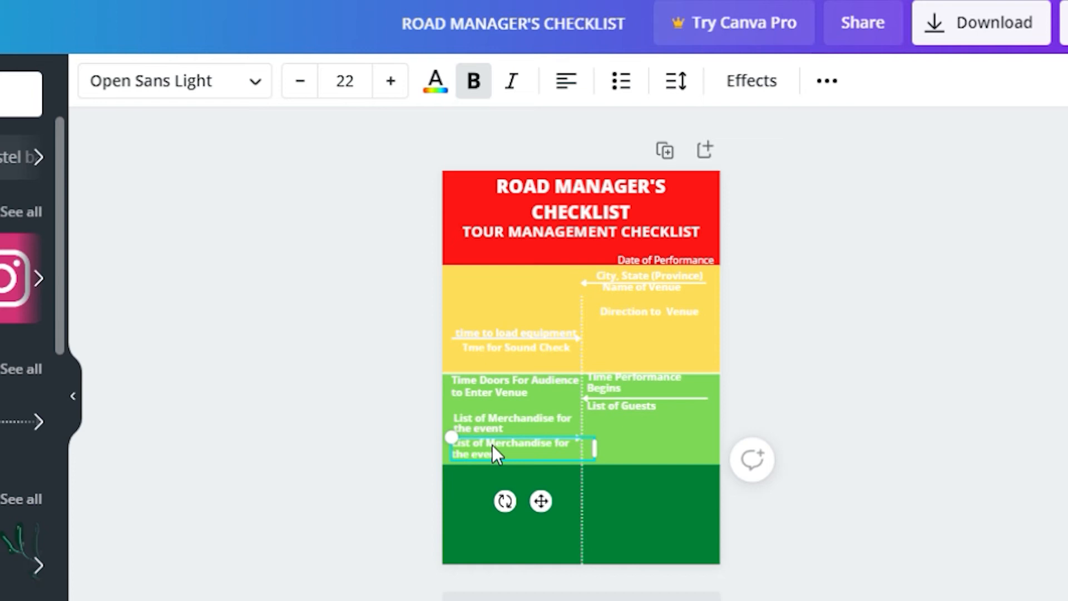
double_click(500, 444)
triple_click(504, 457)
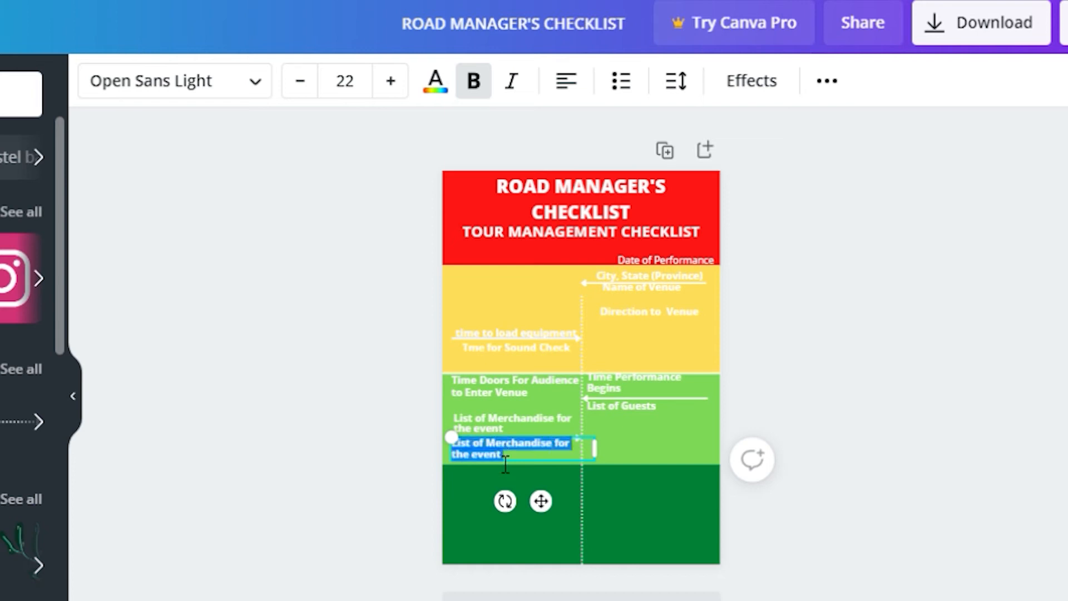
text(Lo)
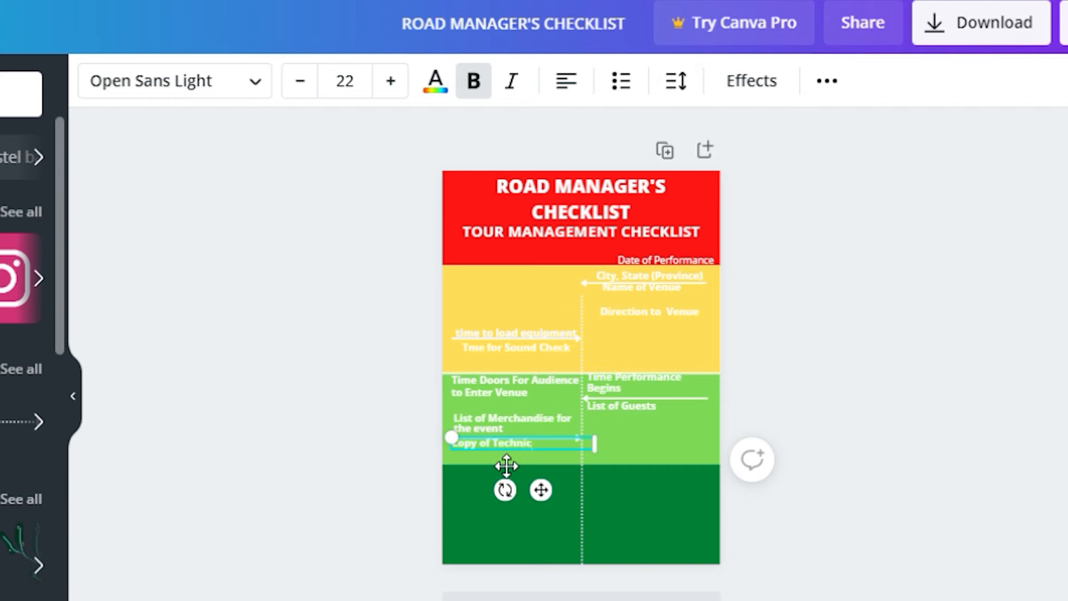
text(py of Technical Rider)
Nudge the light-green band up and align Copy of Technical Rider beneath the merchandise label
click(506, 466)
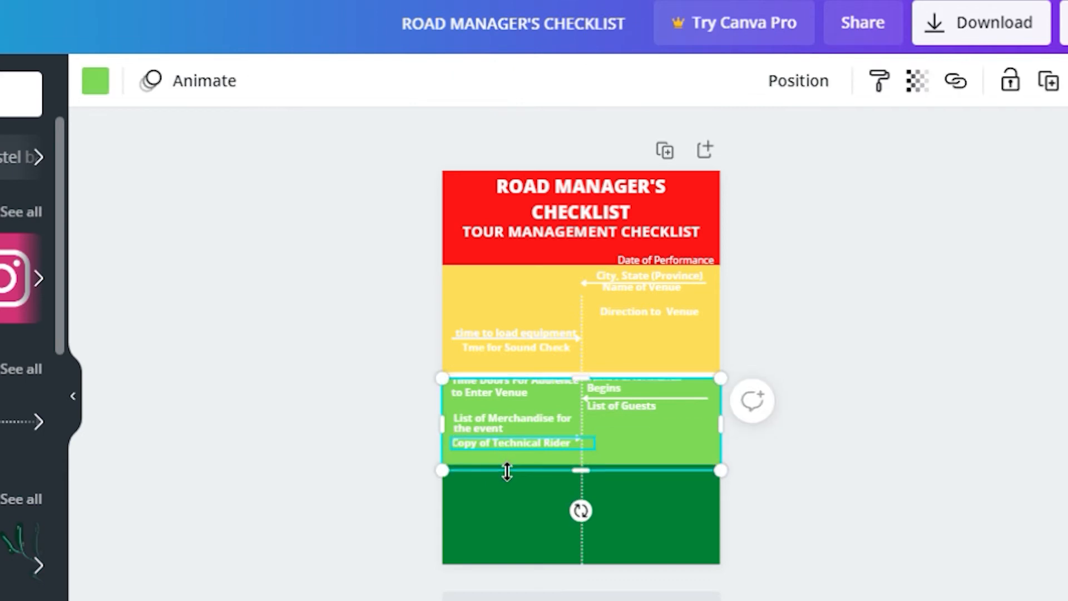
key(Up)
key(Up)
key(Up)
key(Up)
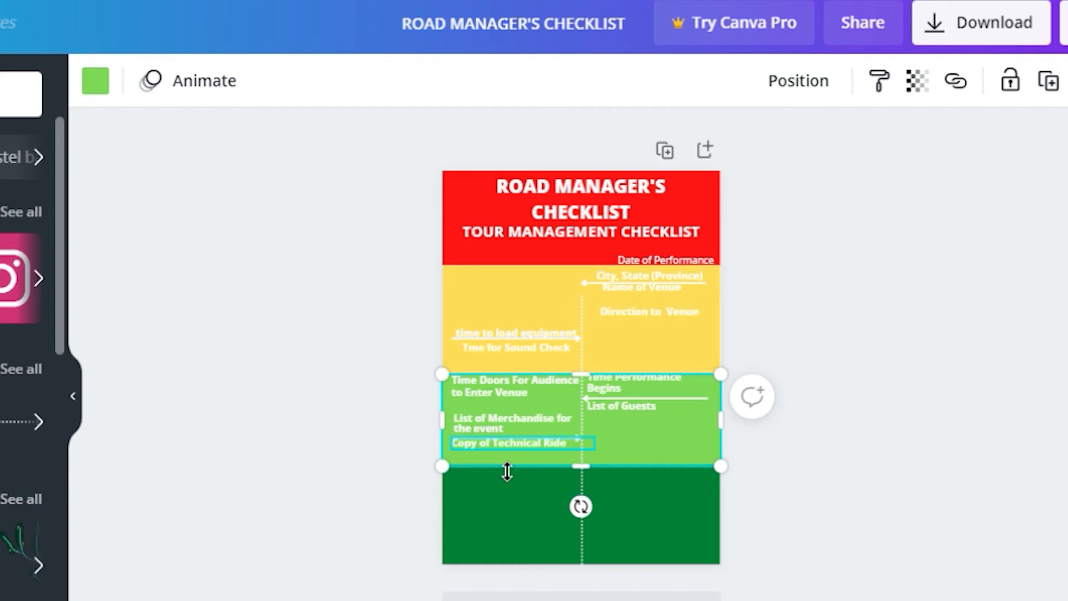
key(ctrl+v)
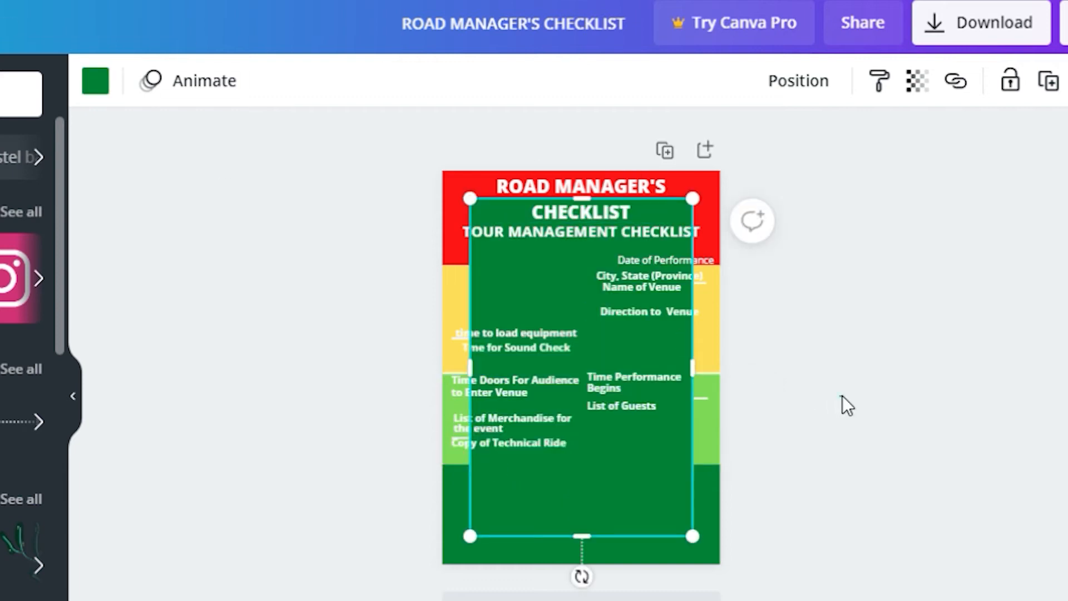
click(819, 392)
key(ctrl+z)
click(542, 446)
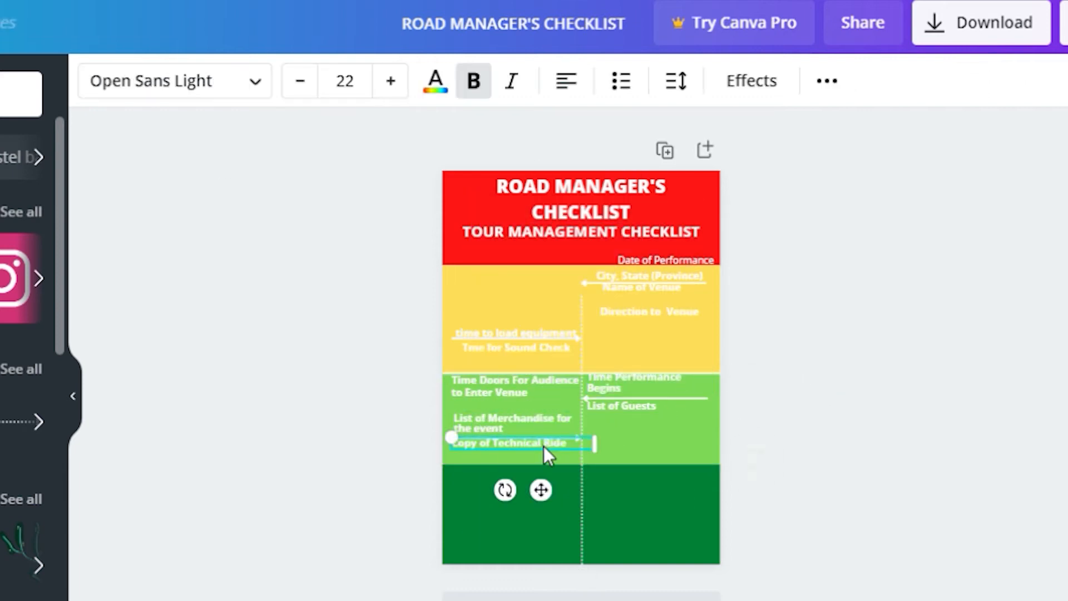
drag(561, 461, 556, 459)
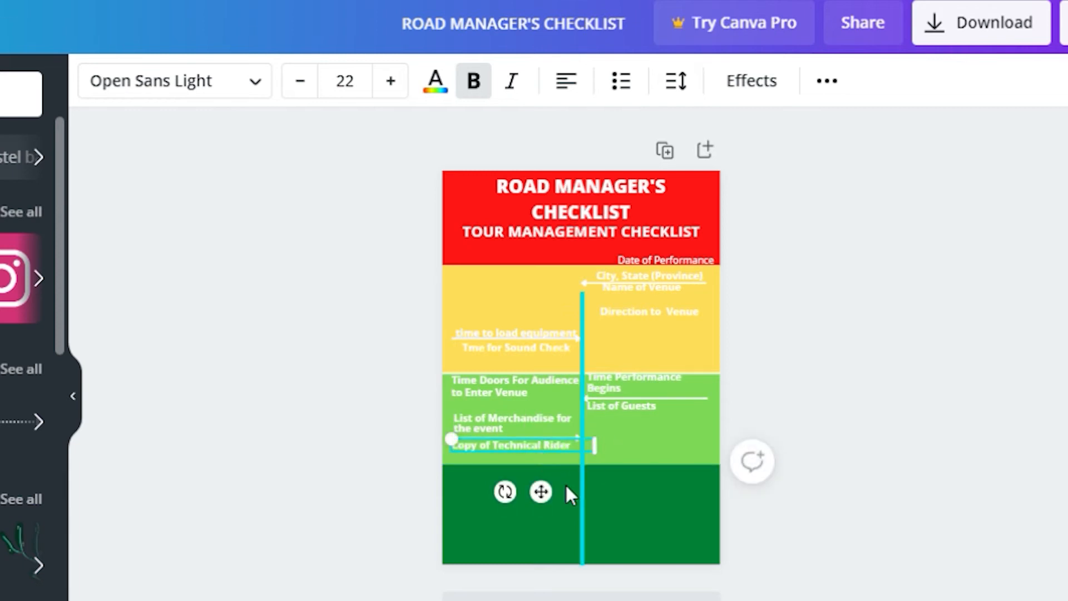
click(613, 495)
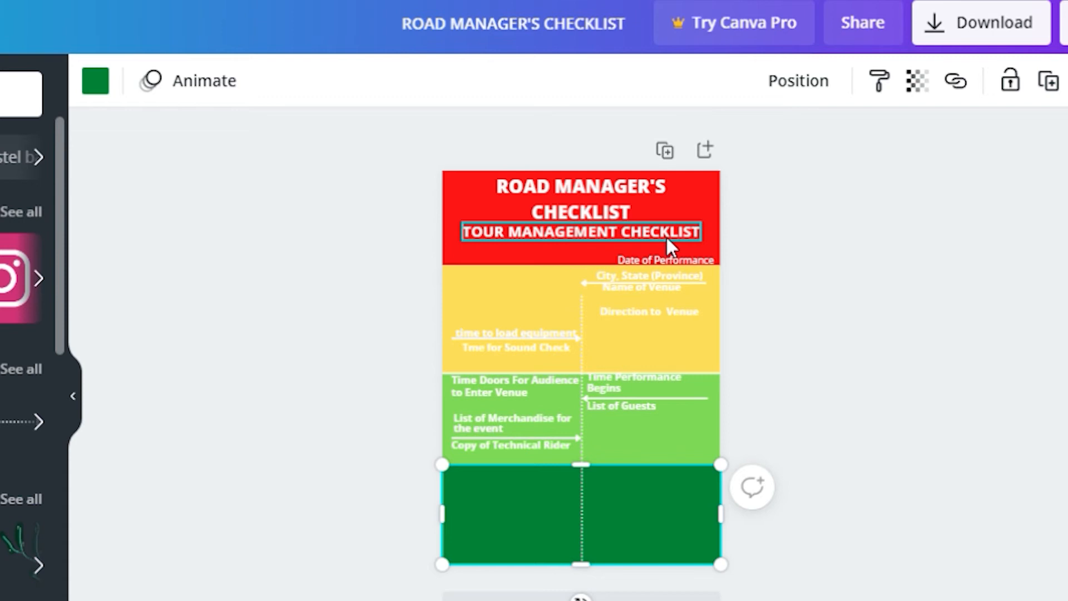
Make all text on the page black
key(ctrl+a)
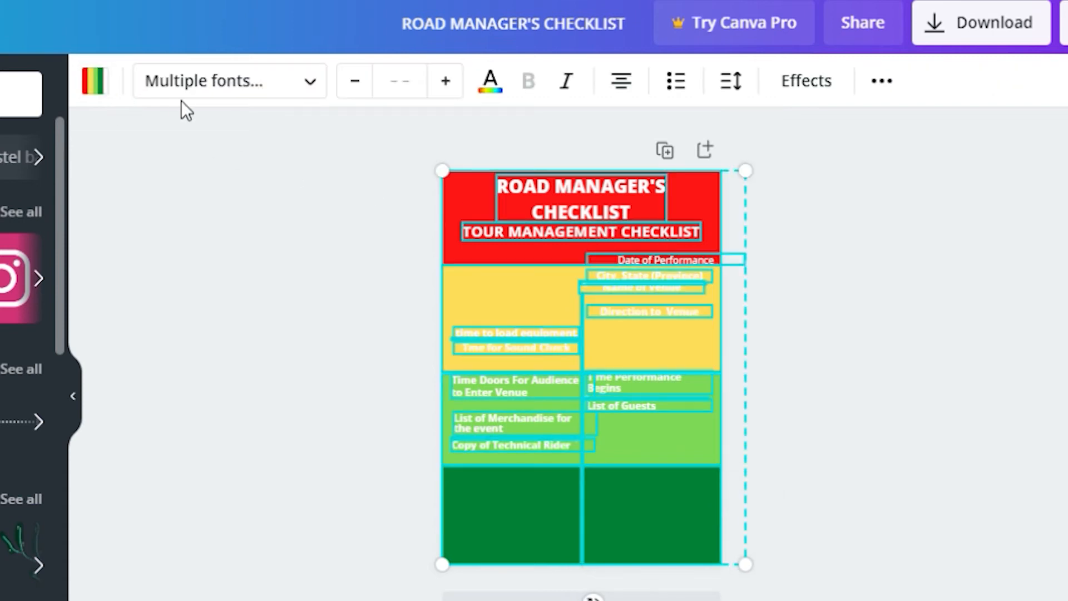
click(499, 92)
click(2, 405)
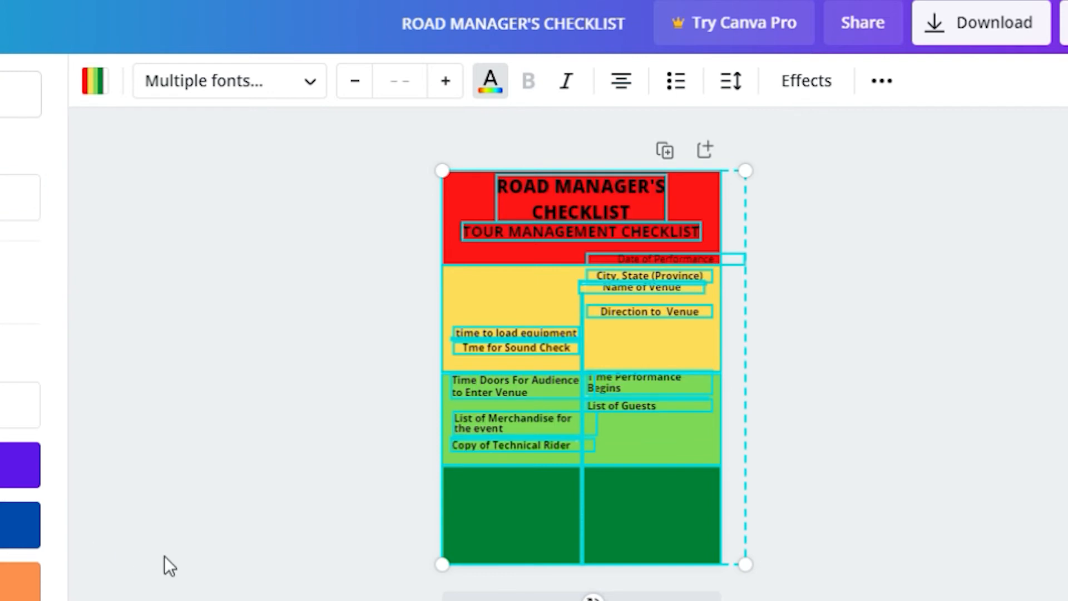
click(174, 528)
click(833, 452)
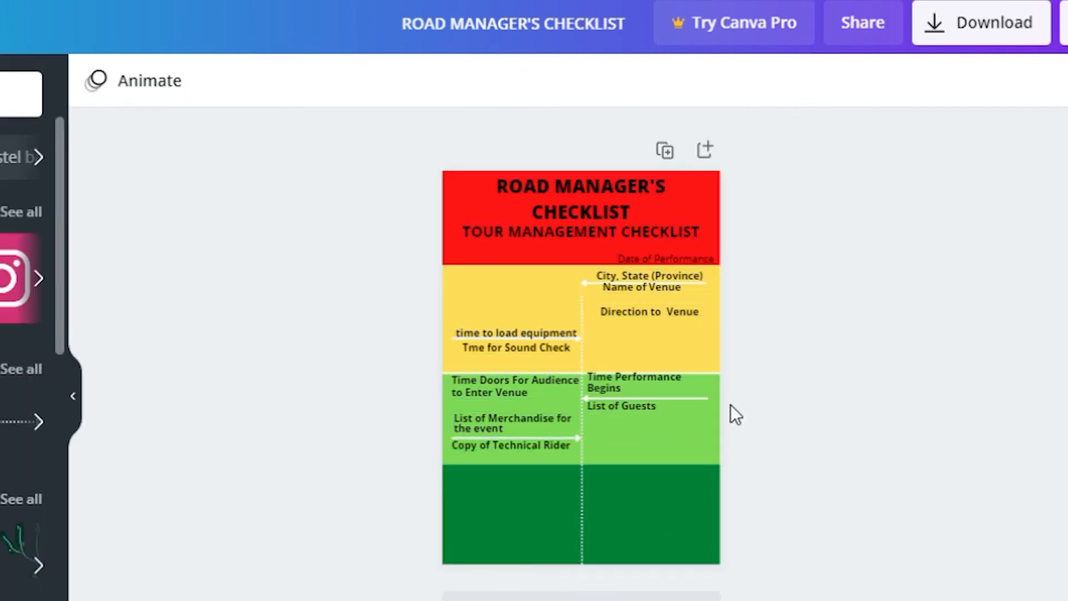
Reposition Name of Venue, Tme for Sound Check and time to load equipment labels
click(673, 289)
drag(674, 288, 677, 295)
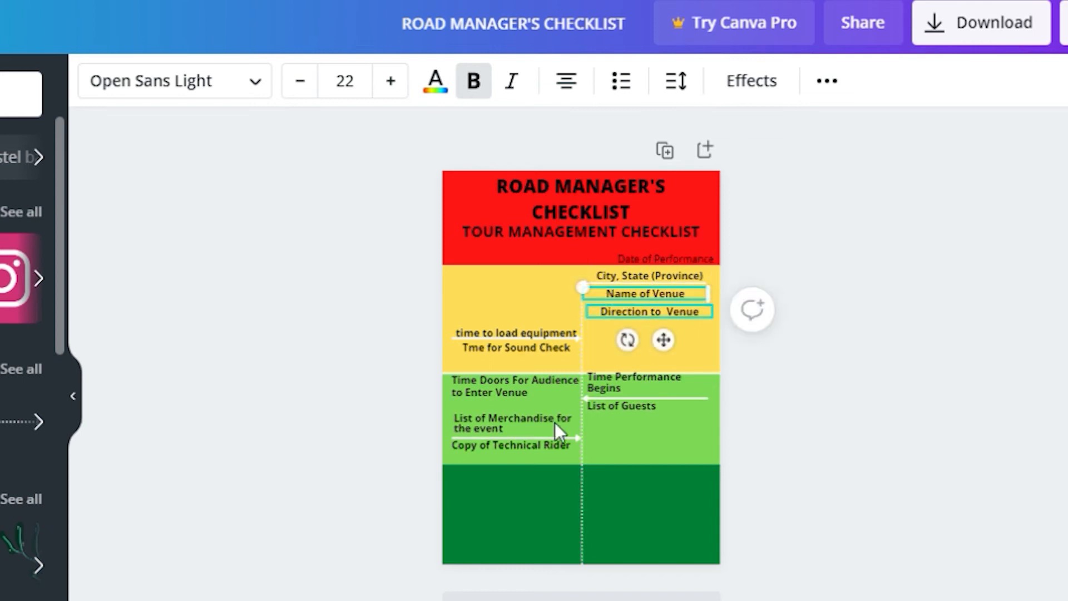
click(486, 345)
drag(486, 345, 498, 367)
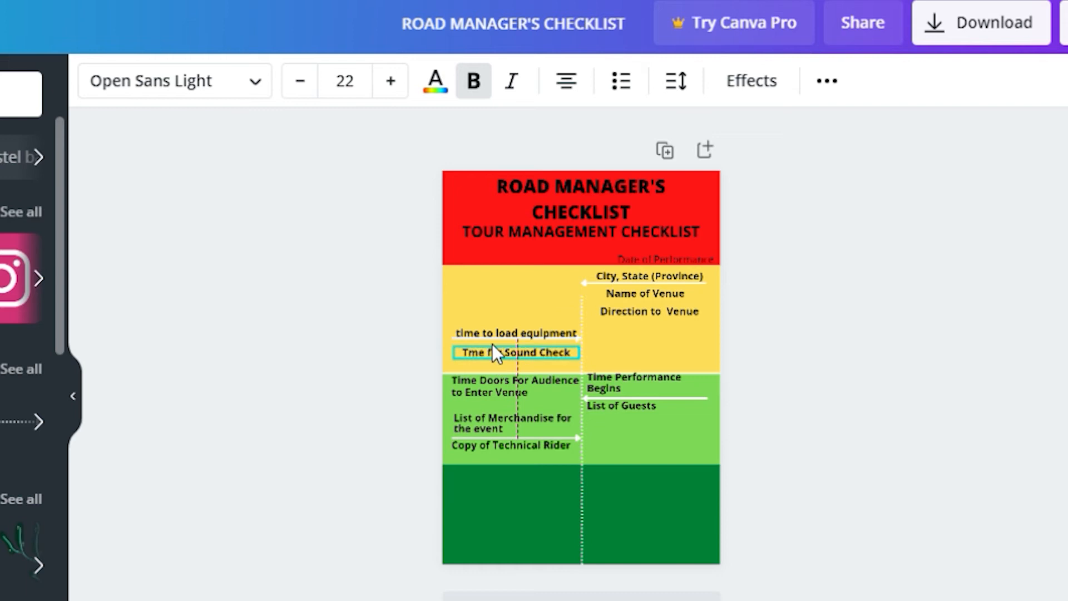
click(501, 331)
drag(501, 329, 511, 341)
click(506, 351)
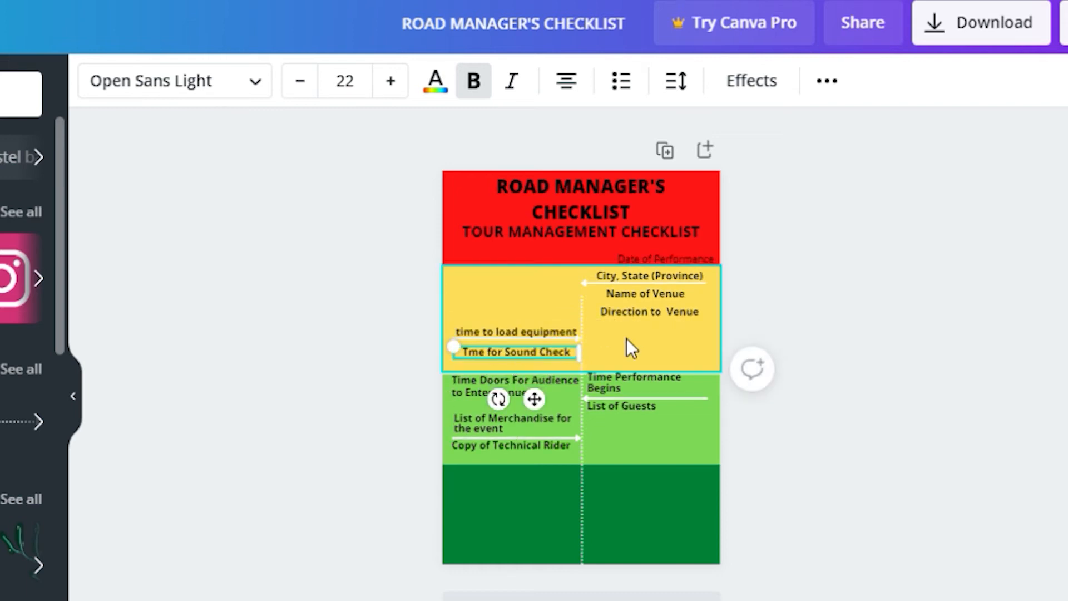
key(Up)
key(Up)
key(Up)
key(Up)
key(Up)
key(Up)
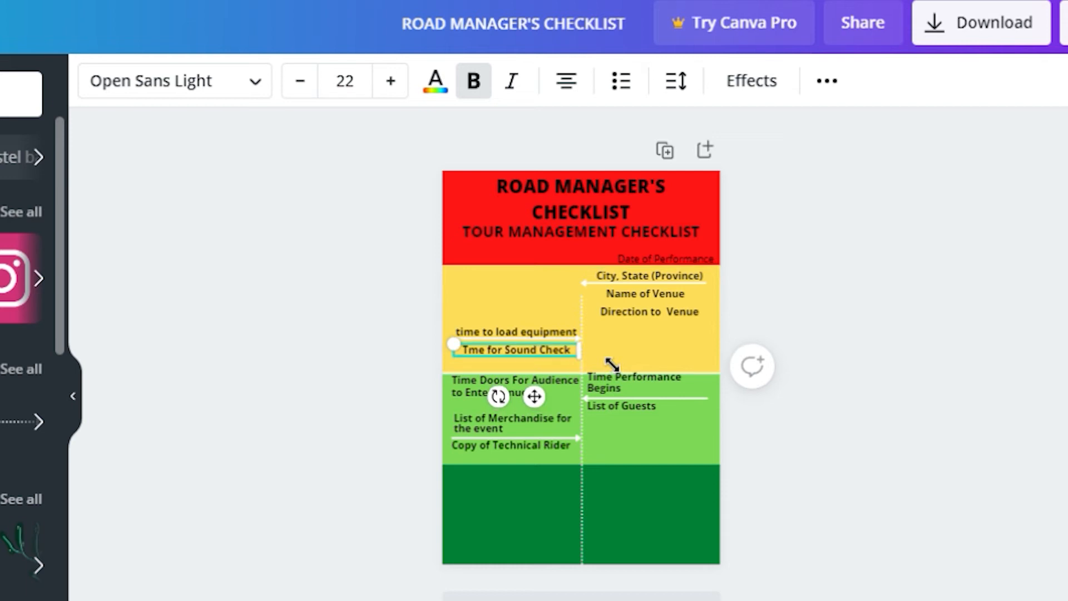
click(580, 465)
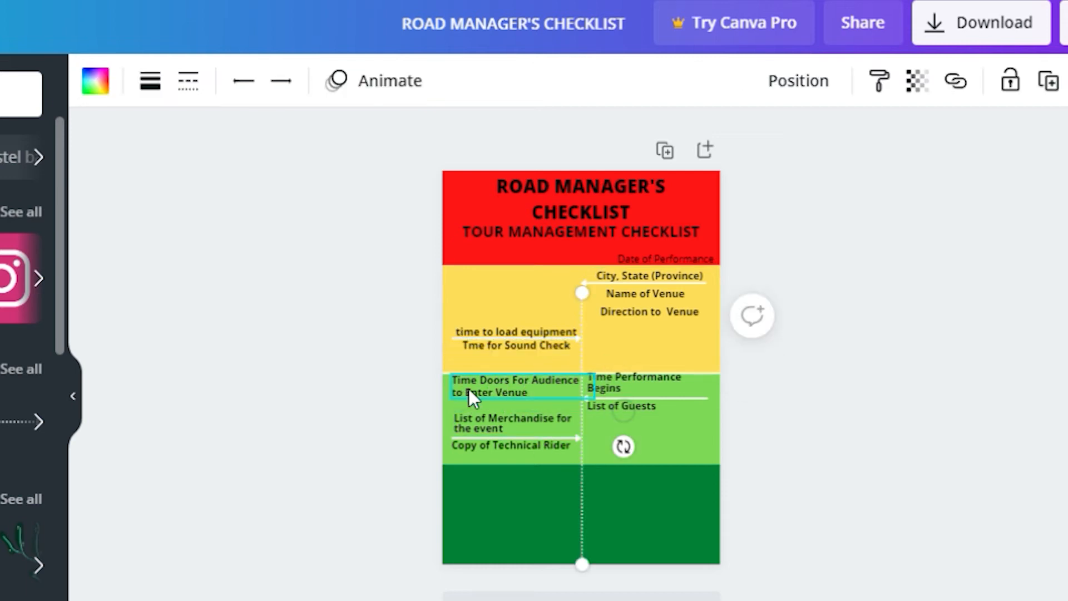
click(468, 388)
click(678, 384)
click(819, 430)
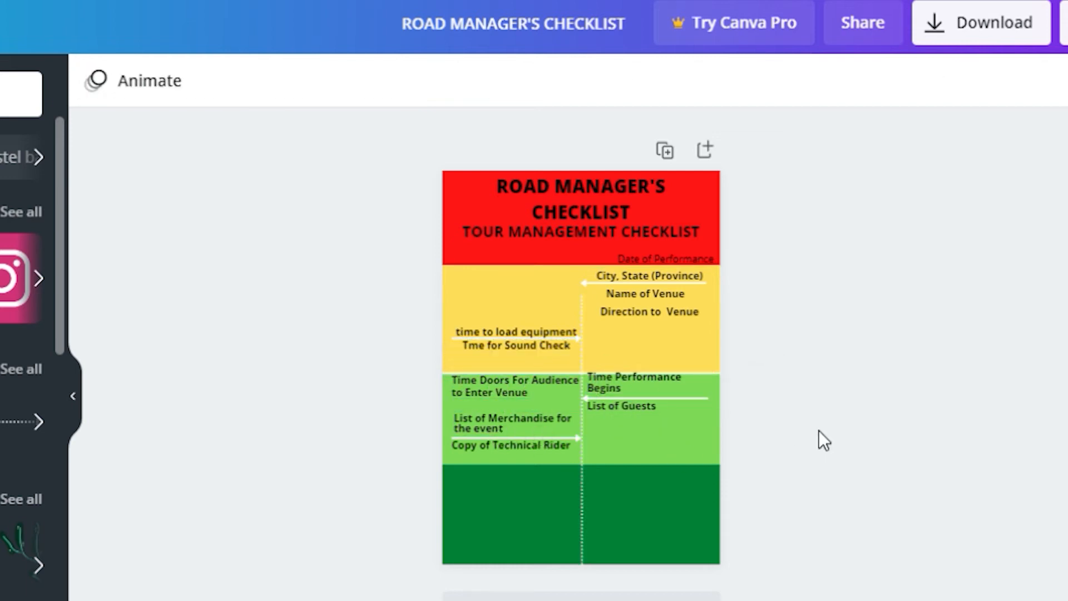
click(572, 372)
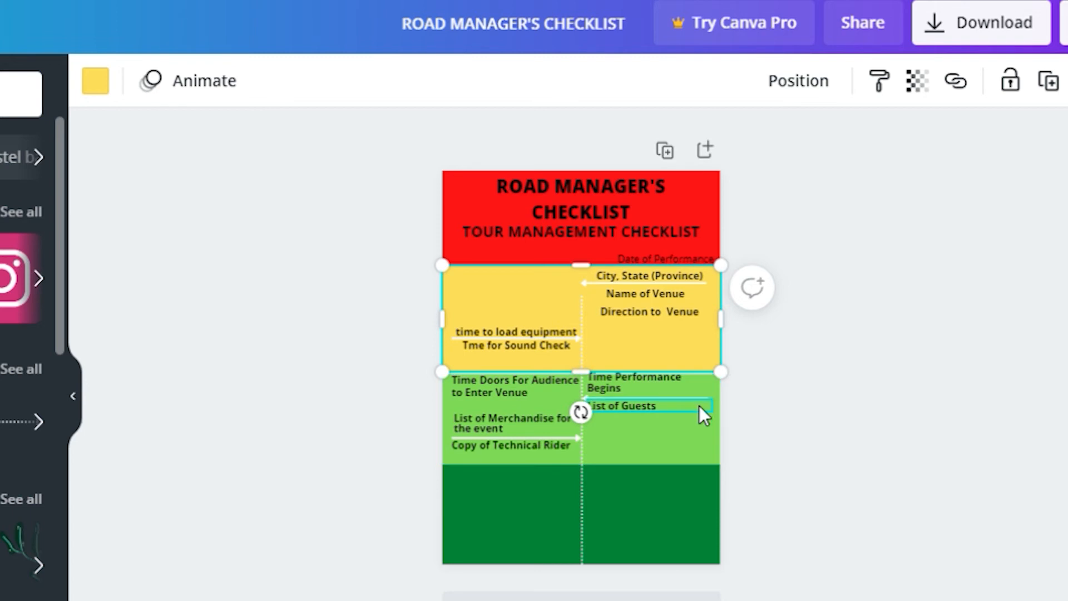
Move the arrow under List of Merchandise down into the dark-green band
click(532, 418)
click(532, 446)
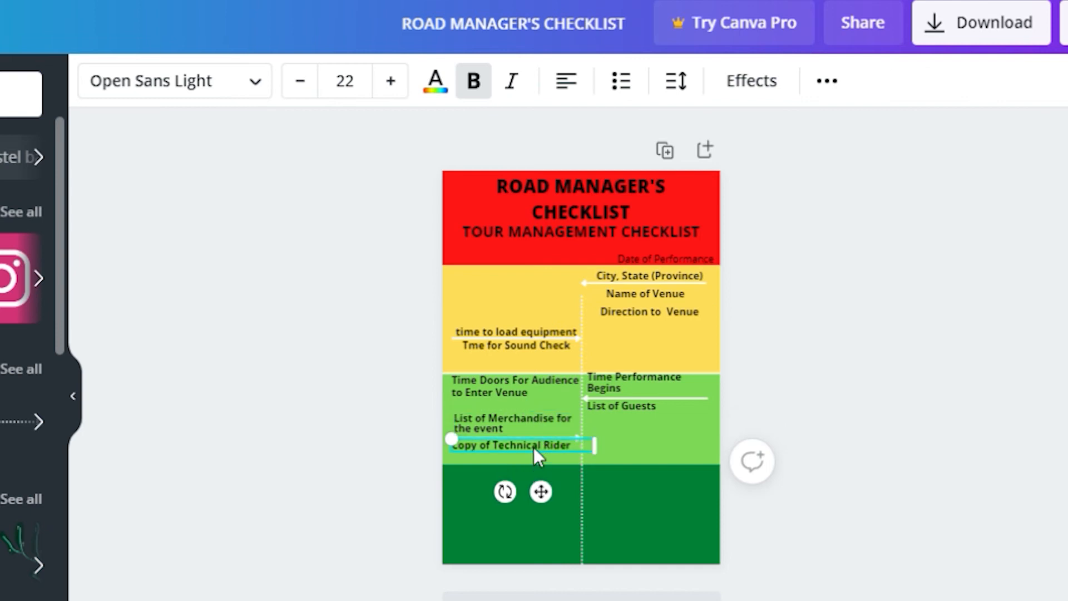
click(700, 388)
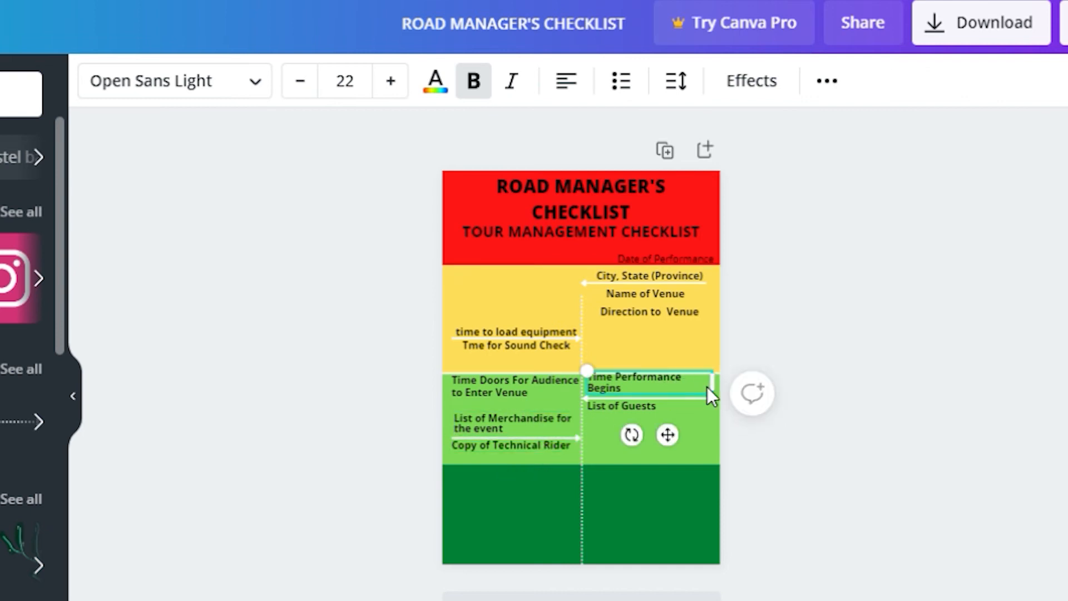
click(707, 434)
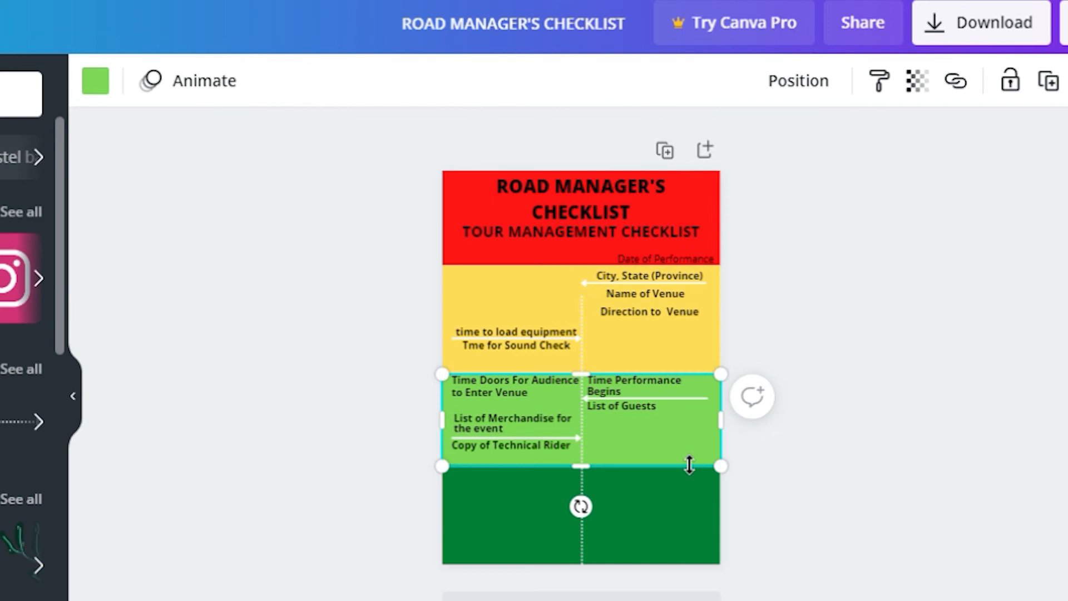
click(577, 438)
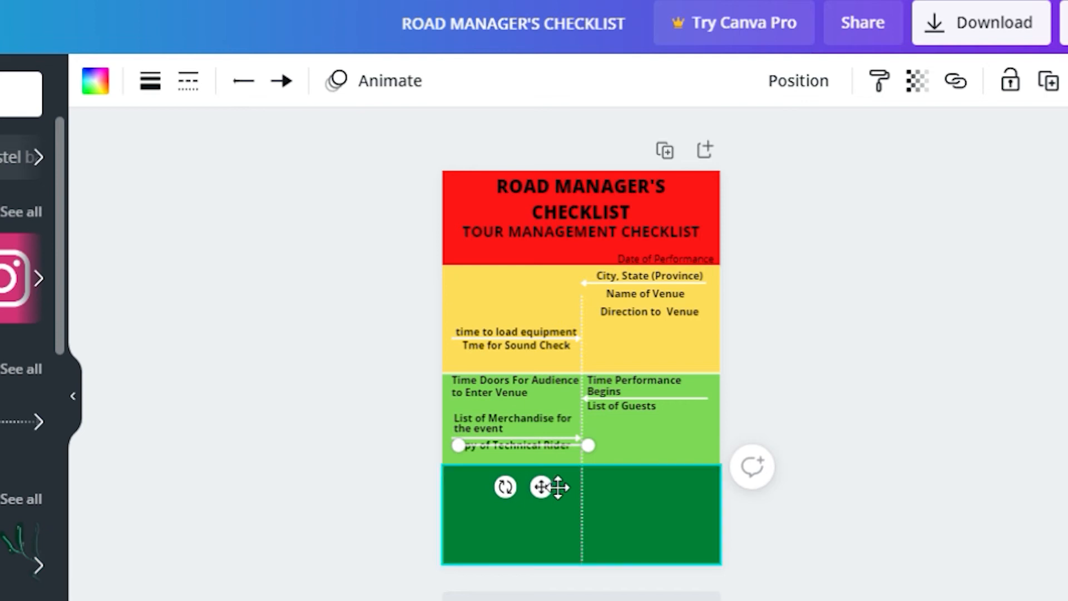
drag(555, 493, 545, 566)
Copy the Time Performance Begins line into the dark-green band's right half and lower the left arrow
click(702, 392)
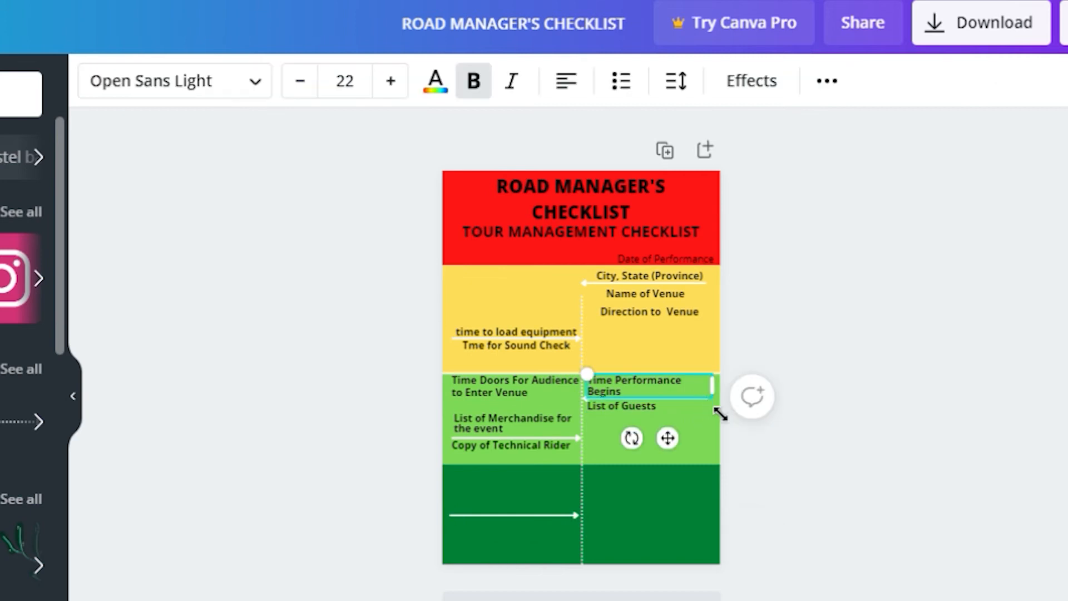
click(686, 288)
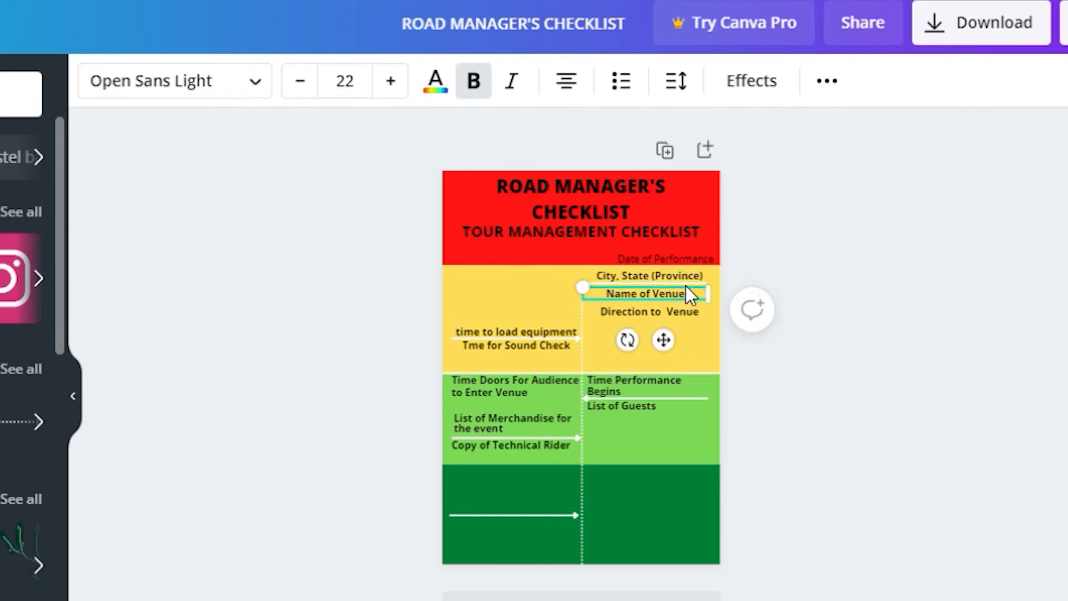
click(696, 283)
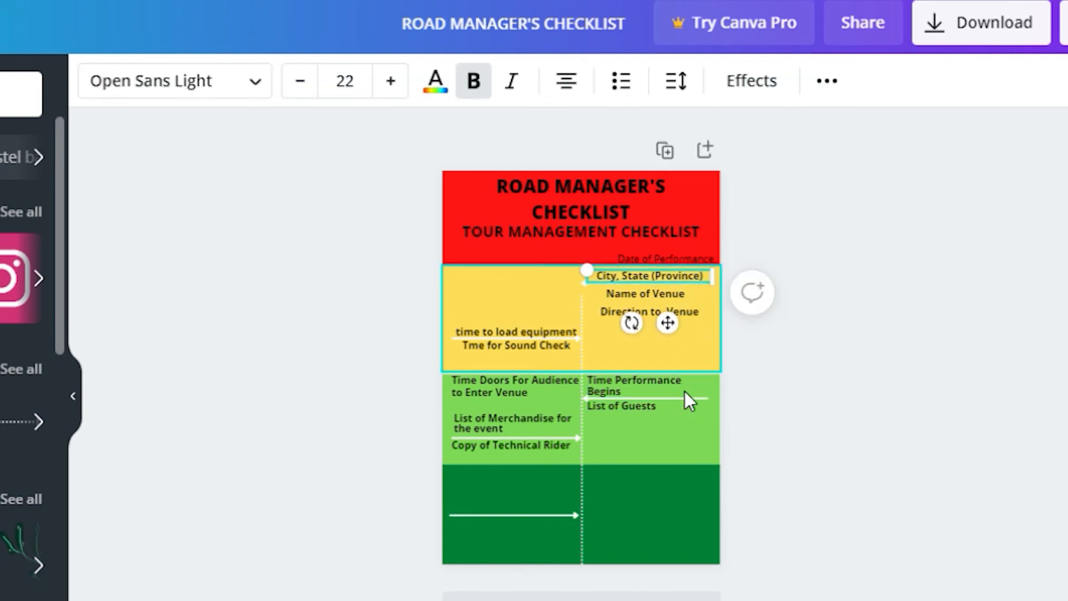
click(630, 404)
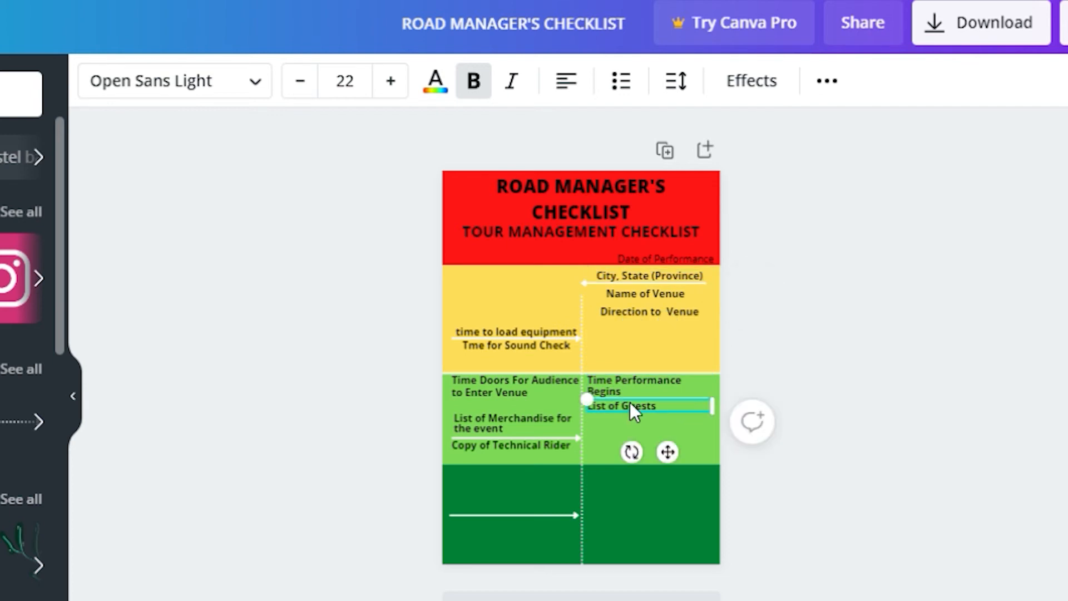
click(696, 399)
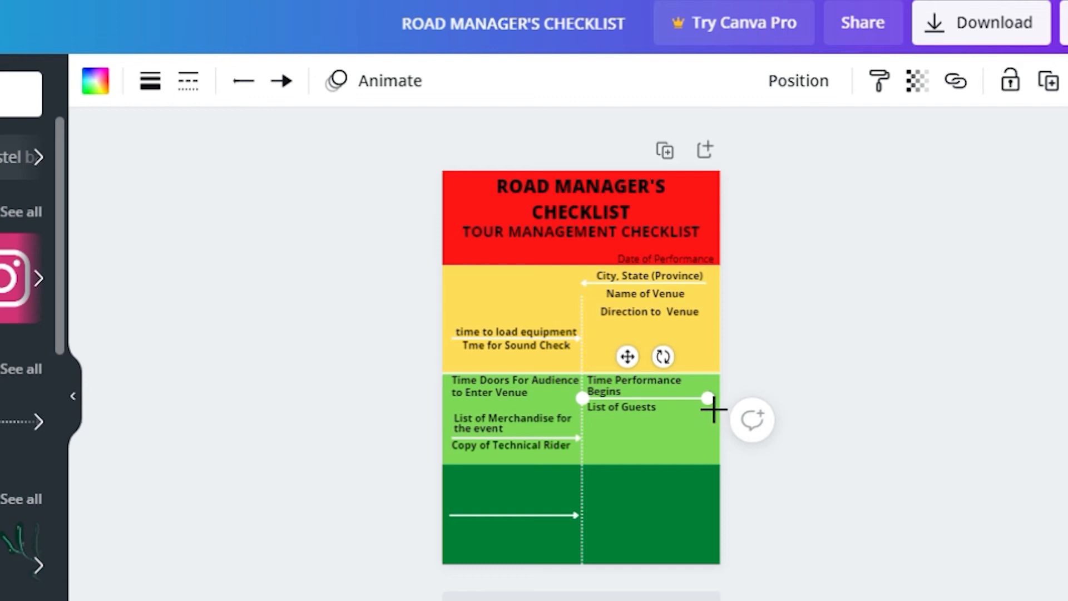
drag(713, 409, 721, 416)
drag(617, 406, 619, 498)
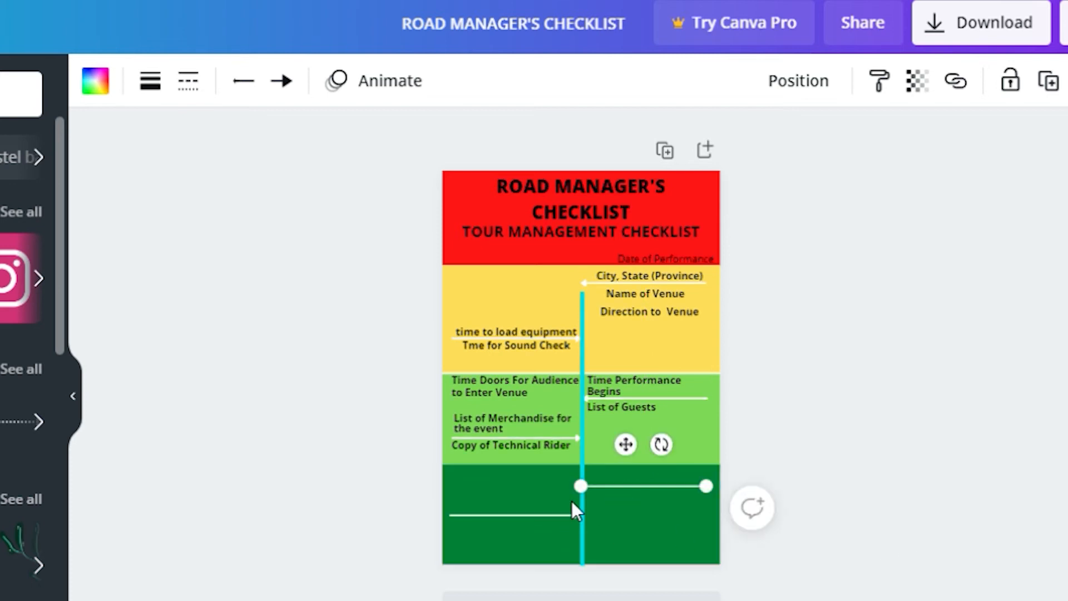
click(542, 515)
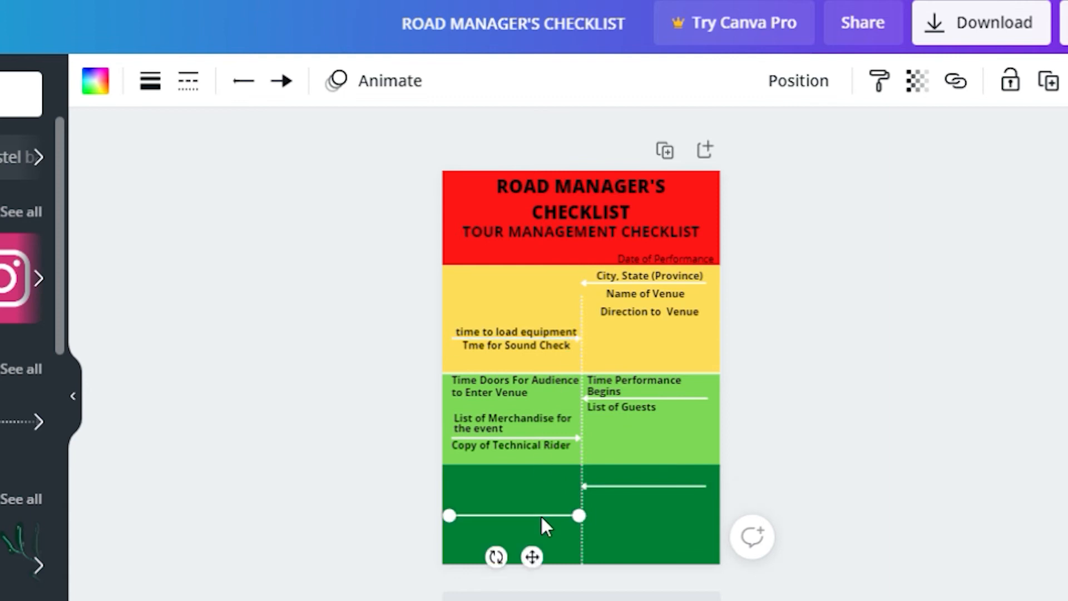
drag(547, 567, 548, 580)
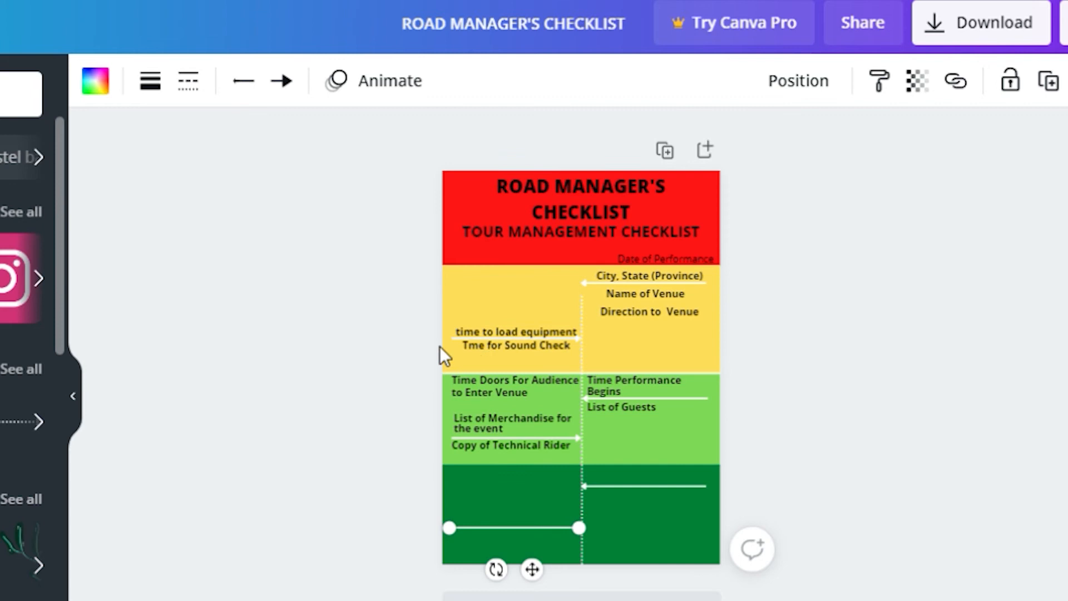
Extend the green-band arrow lines out to the left and right page edges
click(577, 437)
drag(472, 459, 460, 459)
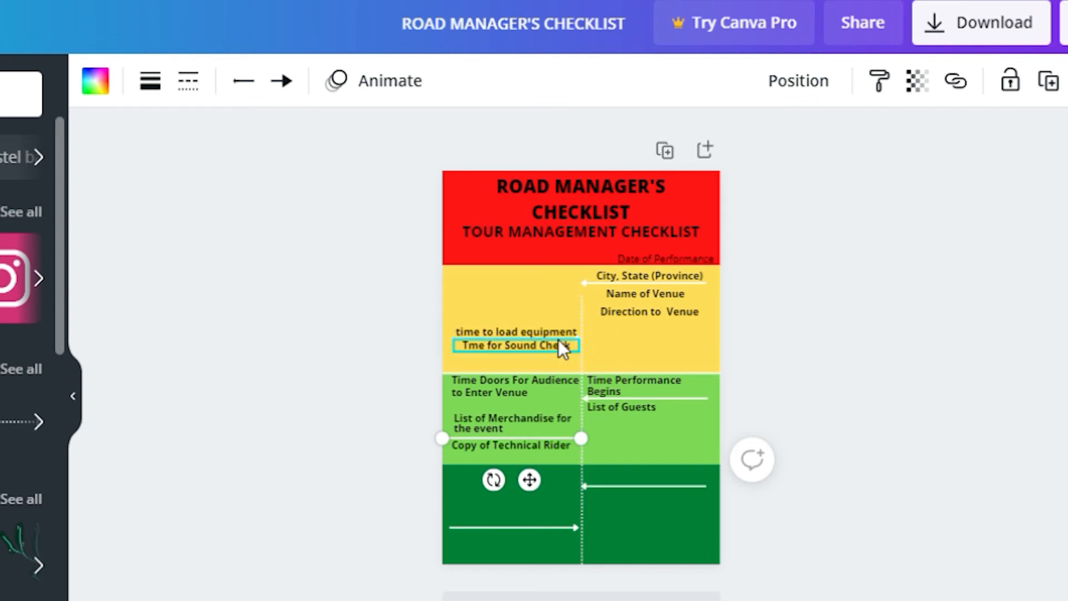
click(482, 527)
drag(467, 546, 460, 544)
click(716, 499)
drag(729, 501, 742, 502)
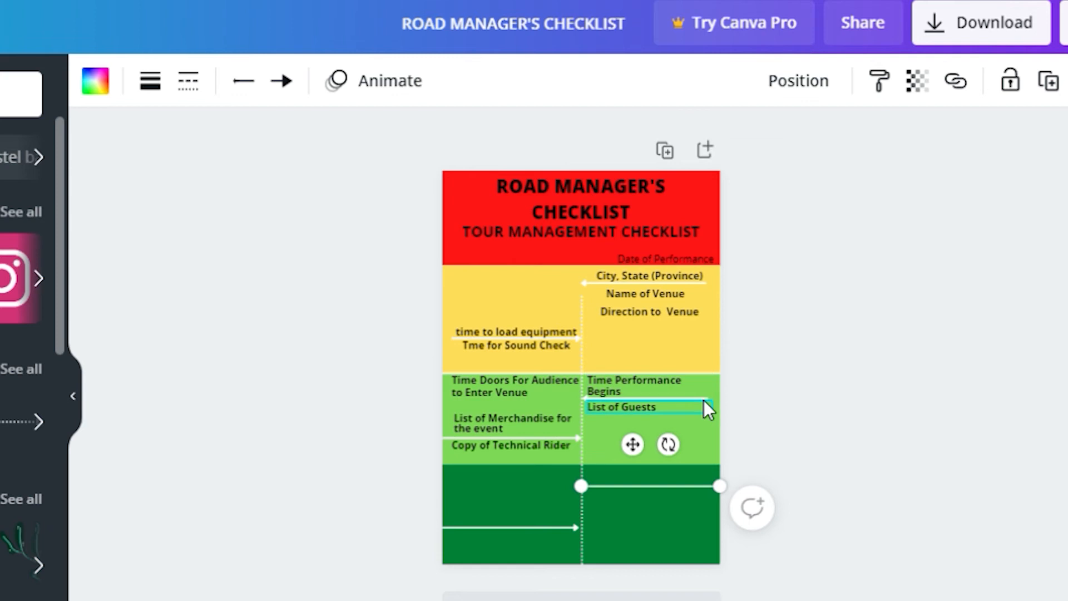
Check the Time Performance Begins label, its line and the green bands
click(709, 396)
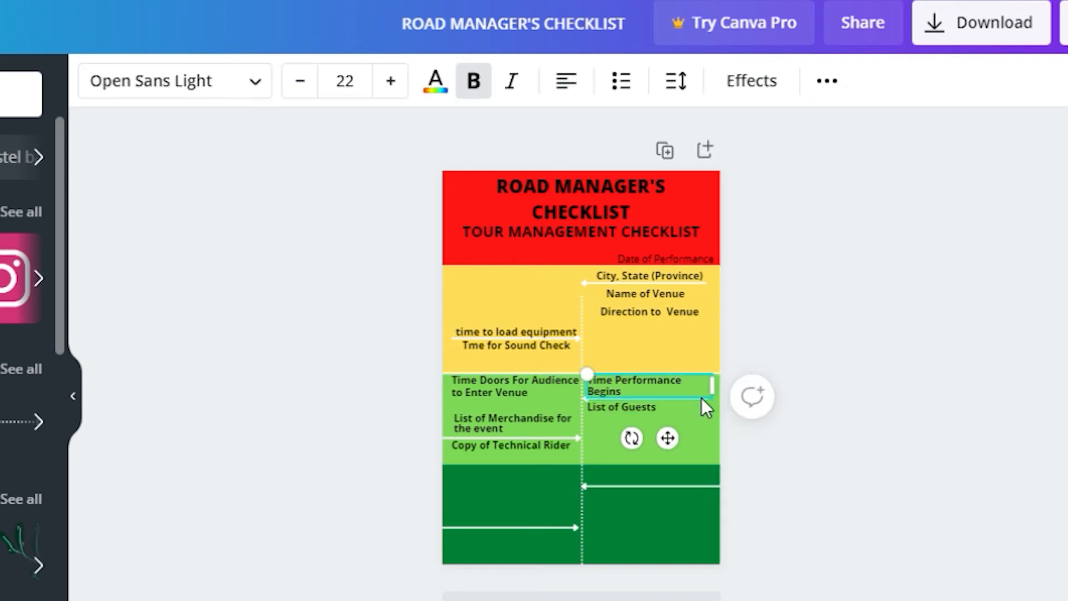
click(709, 411)
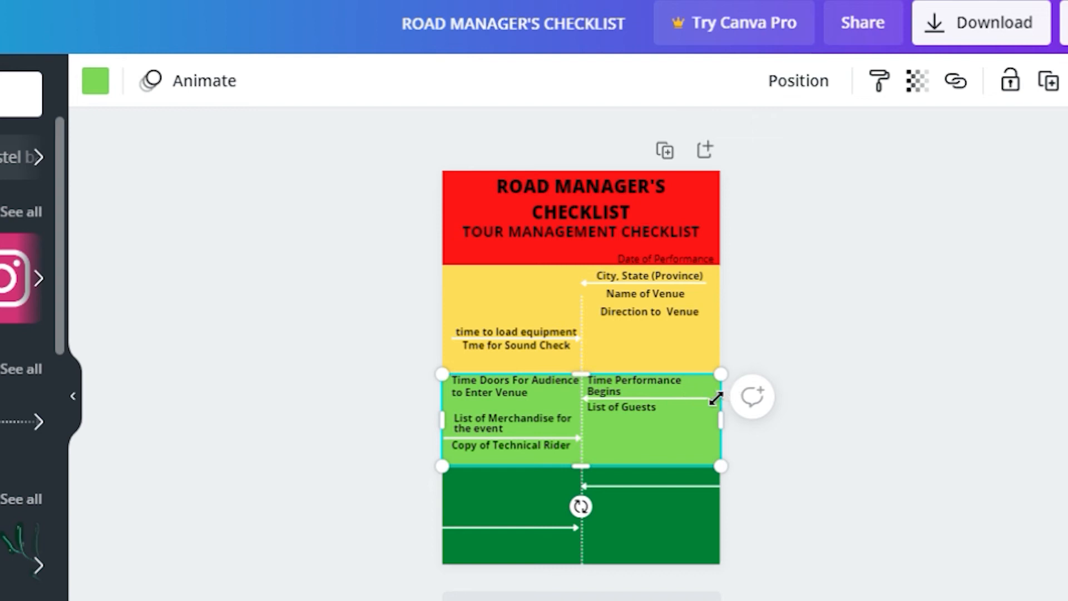
click(634, 561)
click(634, 399)
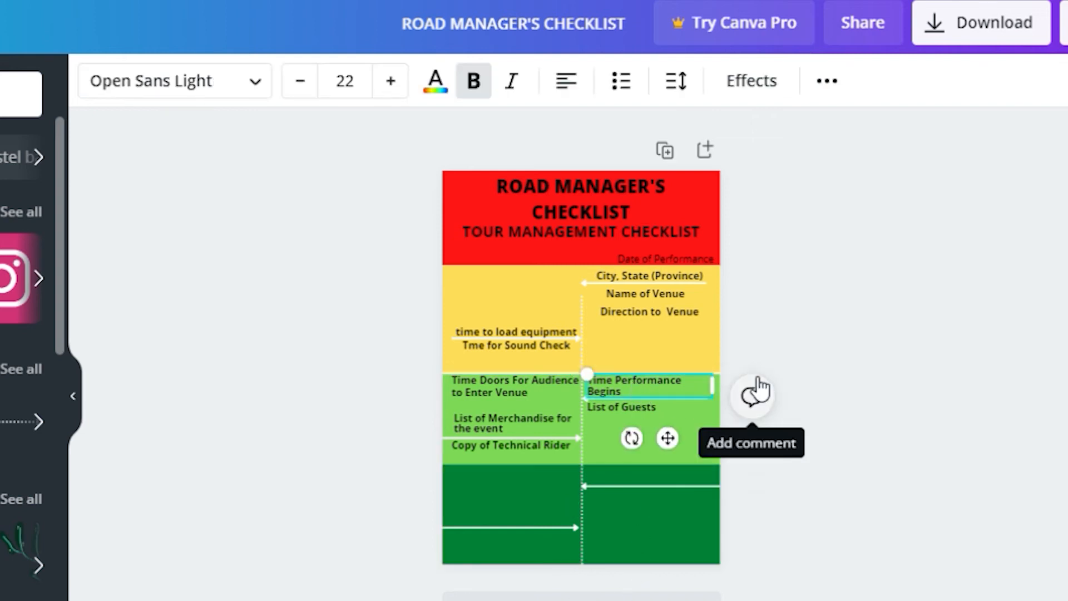
click(671, 397)
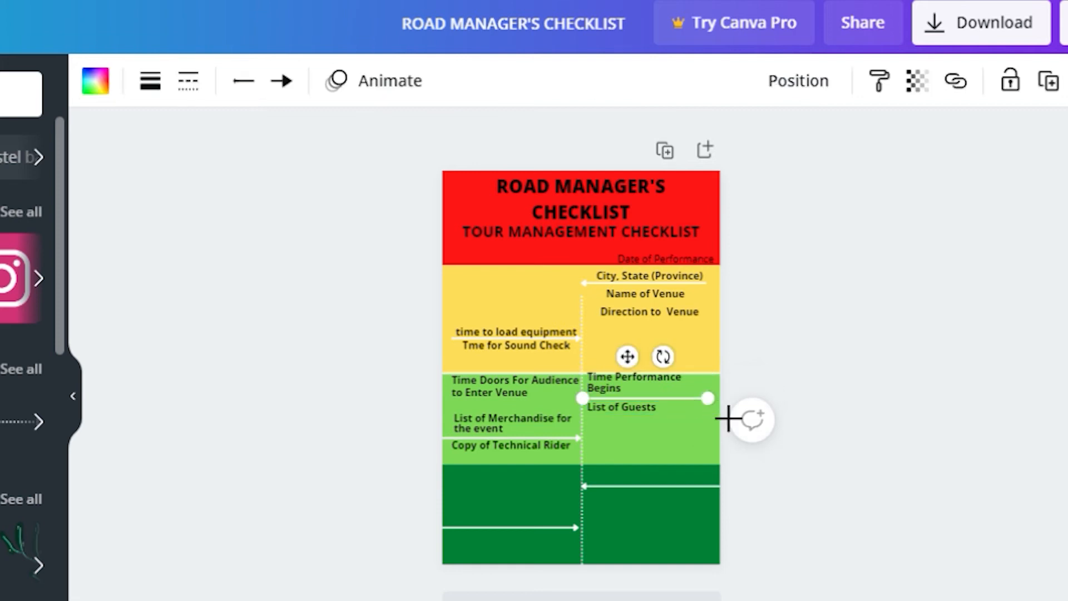
click(662, 383)
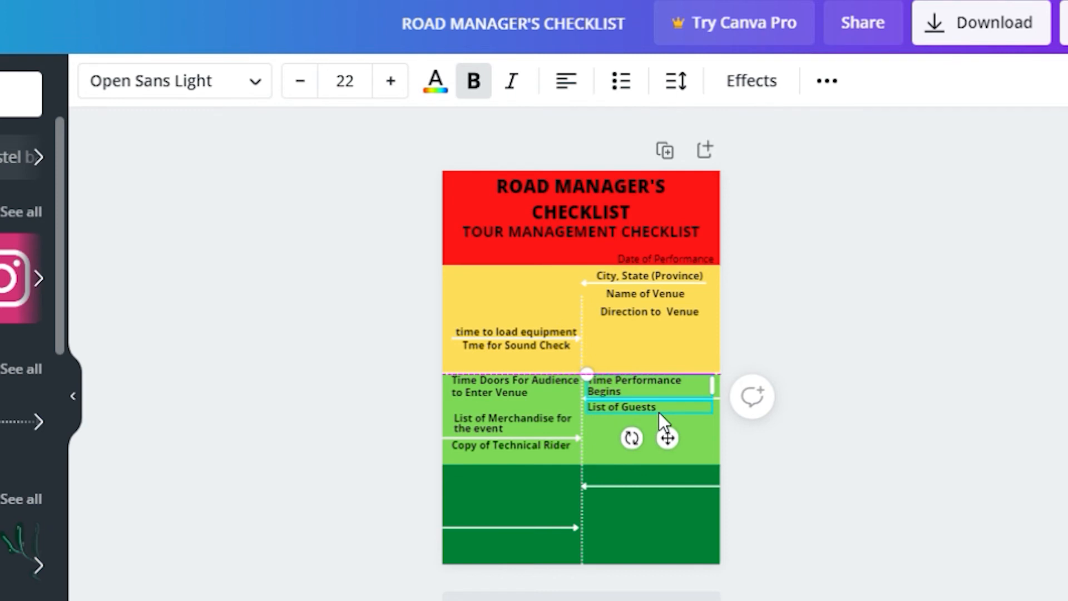
click(636, 514)
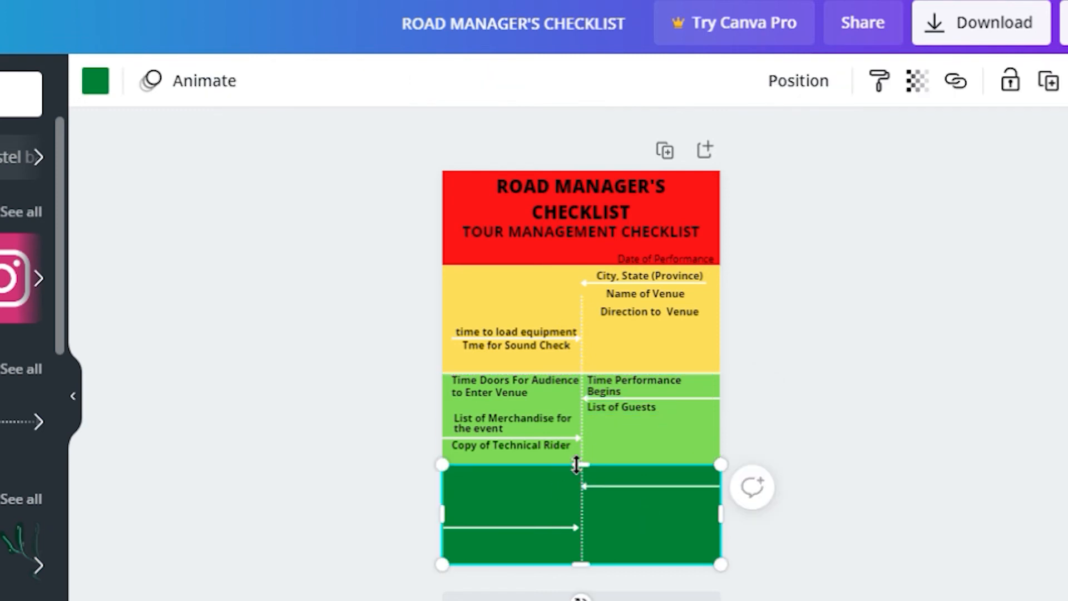
Copy Technical Rider into the dark green band as 'Copy of the Performance Budget', plus a List of Guests copy
click(549, 443)
key(ctrl+v)
drag(586, 449, 581, 485)
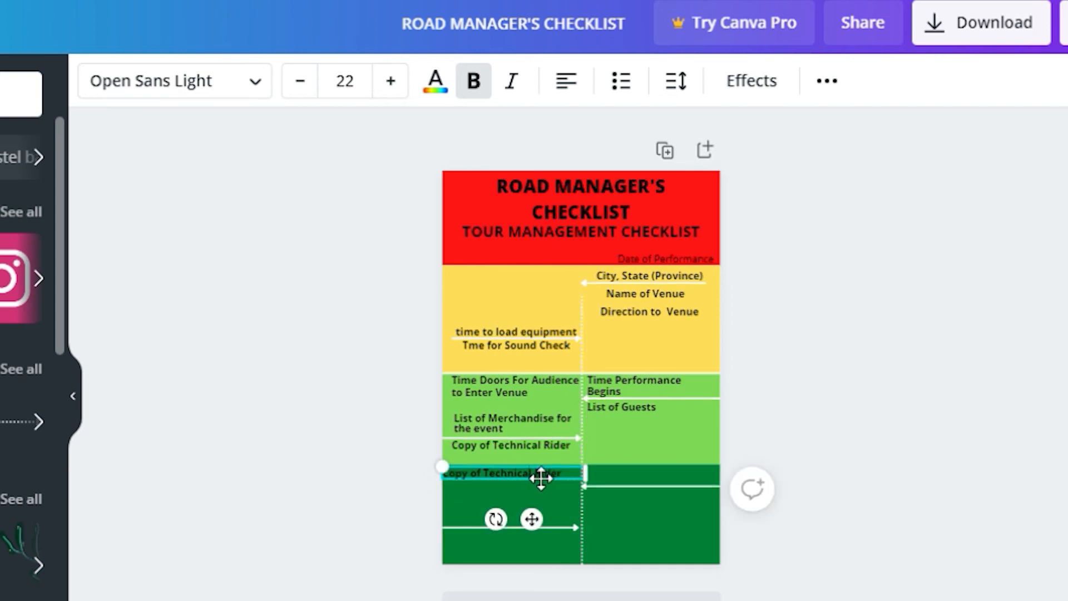
click(534, 481)
click(515, 500)
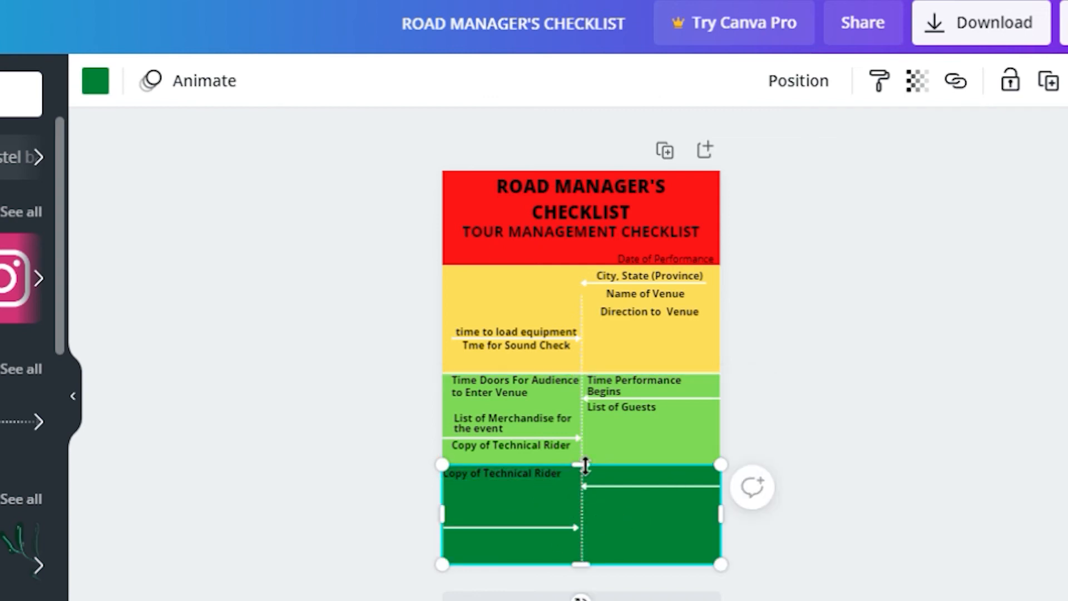
click(509, 472)
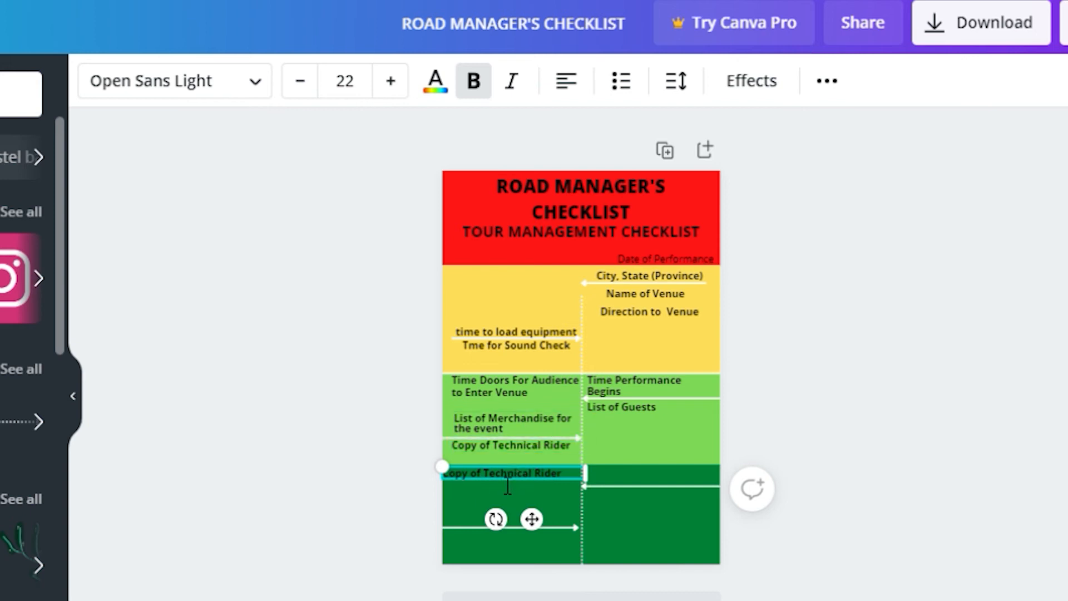
click(507, 483)
key(shift+Right)
key(shift+Right)
key(shift+Right)
key(shift+Right)
key(shift+Right)
key(shift+Right)
key(shift+Right)
key(shift+Right)
key(shift+Right)
key(shift+Right)
key(shift+Right)
key(shift+Right)
key(shift+Right)
key(shift+Right)
key(shift+Right)
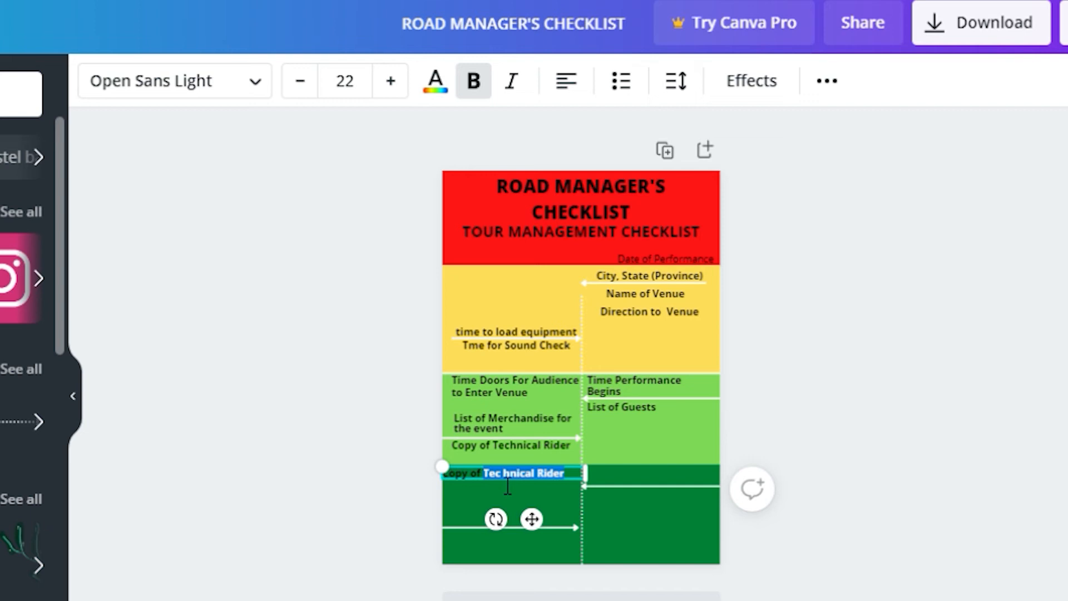
text(the Performa)
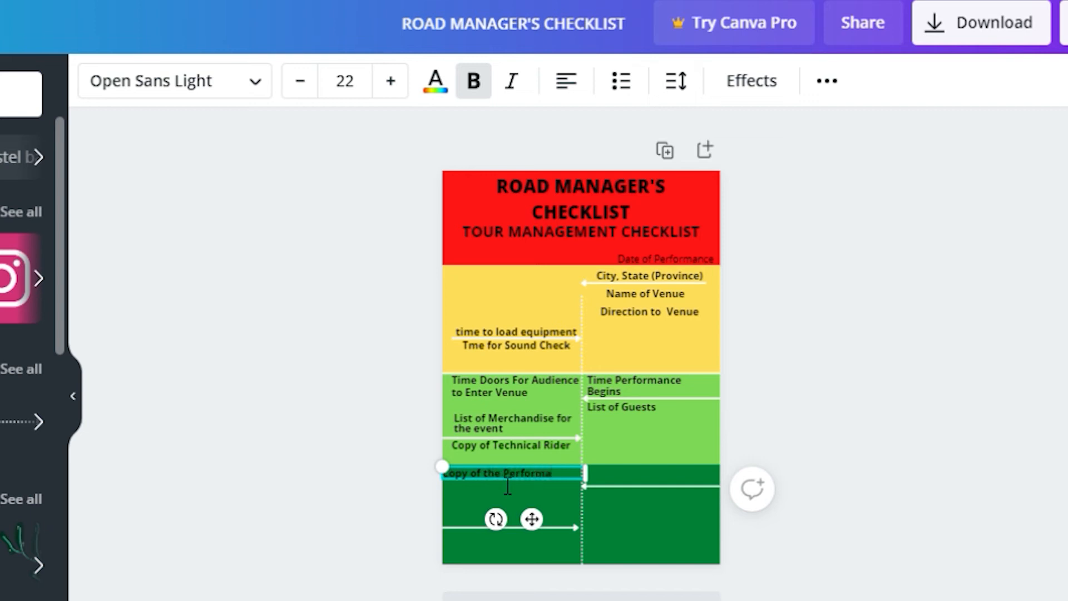
text(nce Budger)
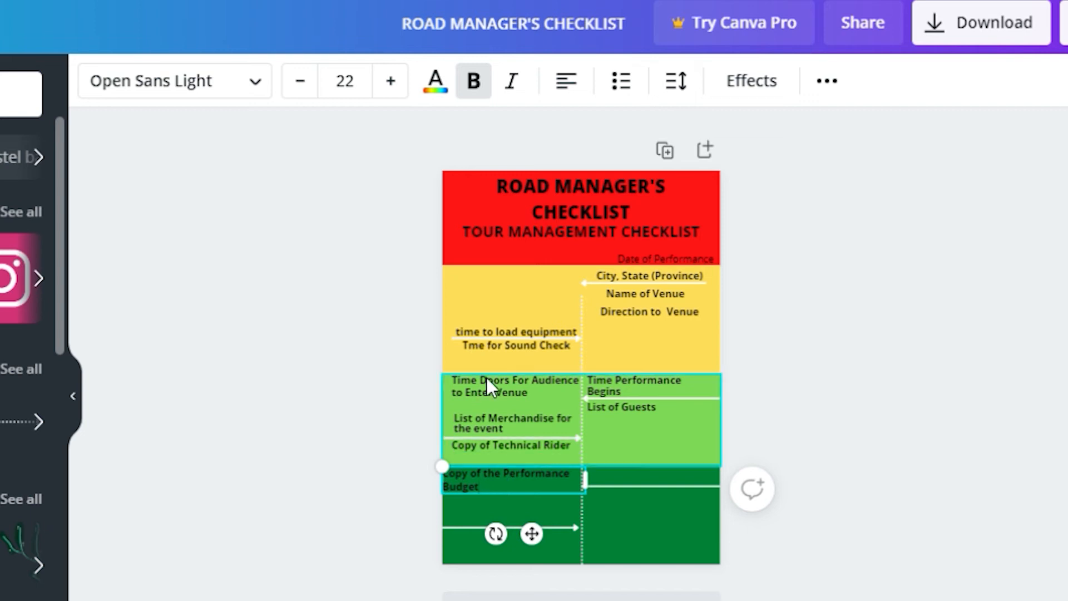
click(622, 408)
drag(665, 417, 665, 484)
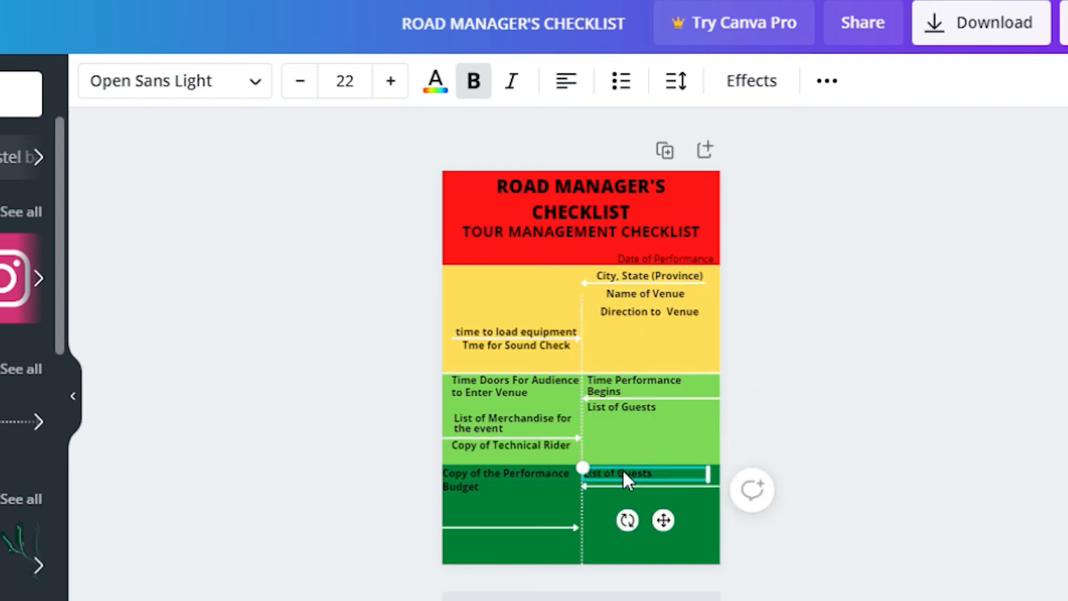
Relabel the List of Guests copy in the dark green band as 'Catering for Artist'
click(622, 469)
click(674, 439)
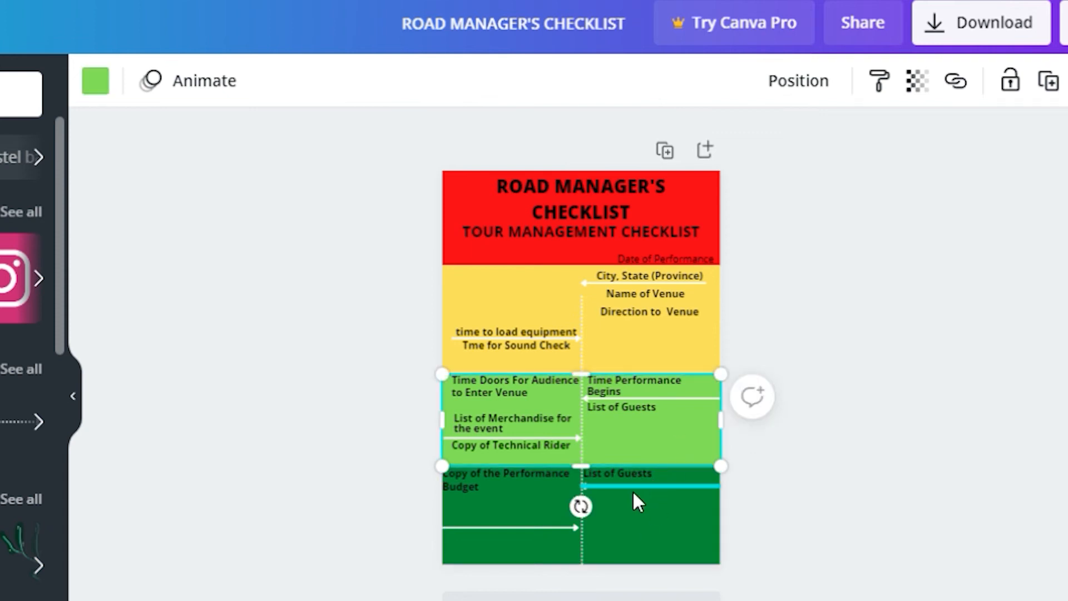
click(604, 474)
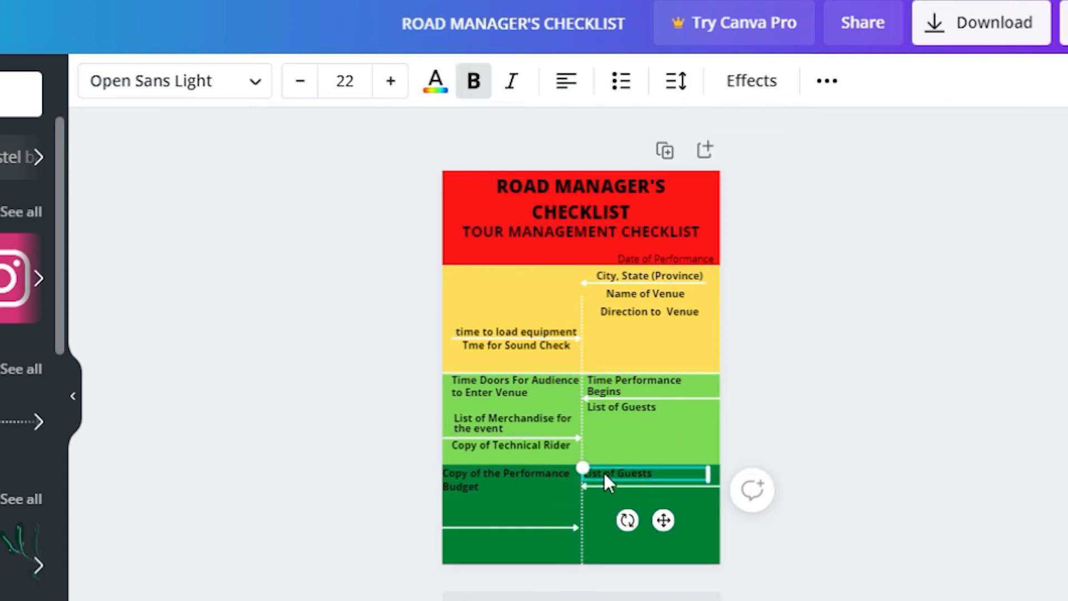
key(ctrl+a)
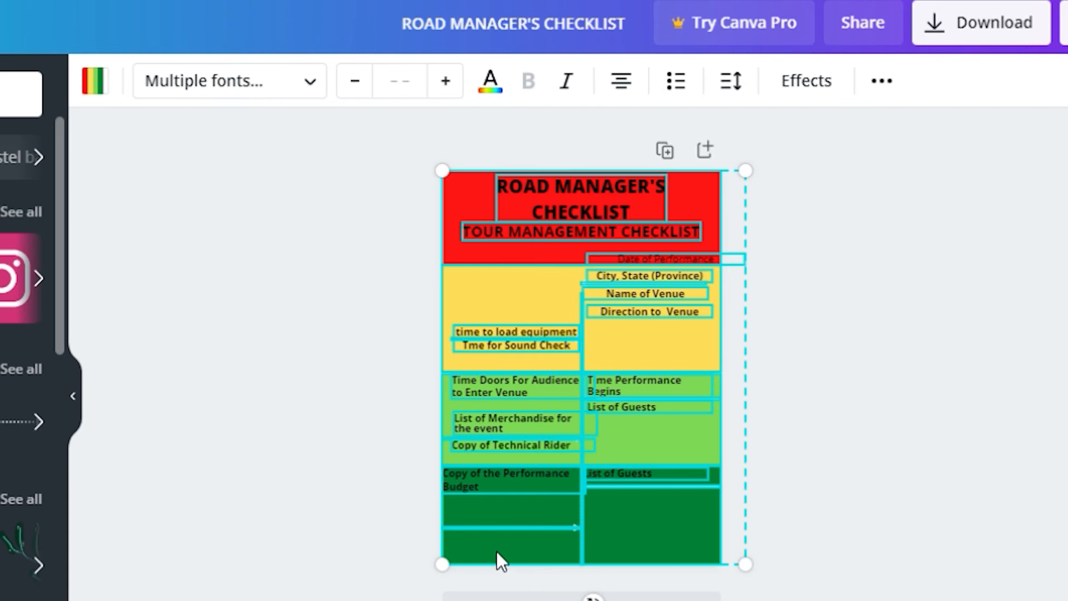
click(843, 484)
click(622, 471)
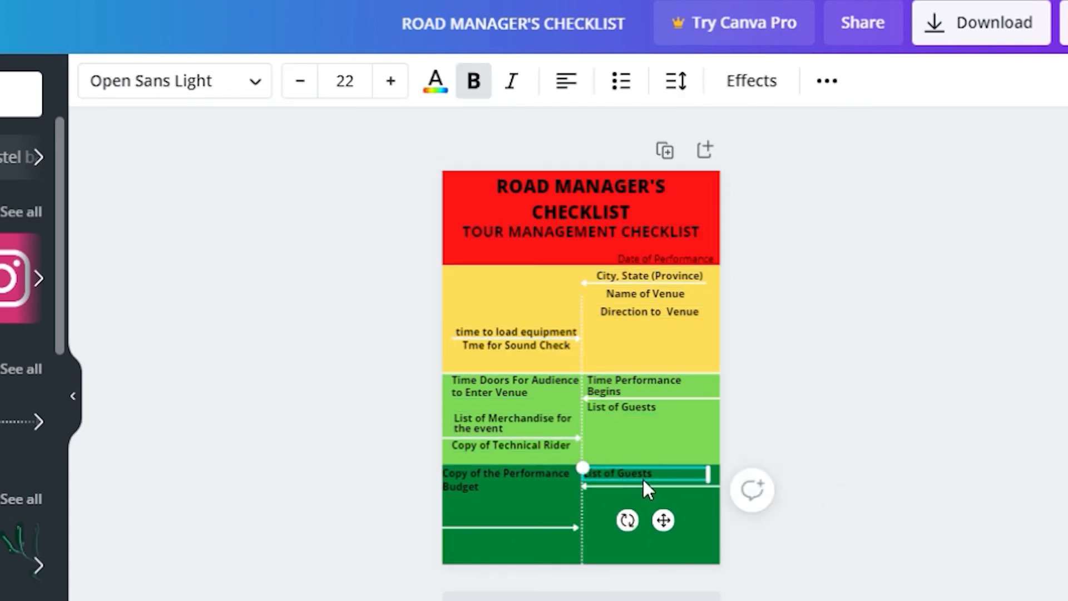
click(645, 488)
click(815, 467)
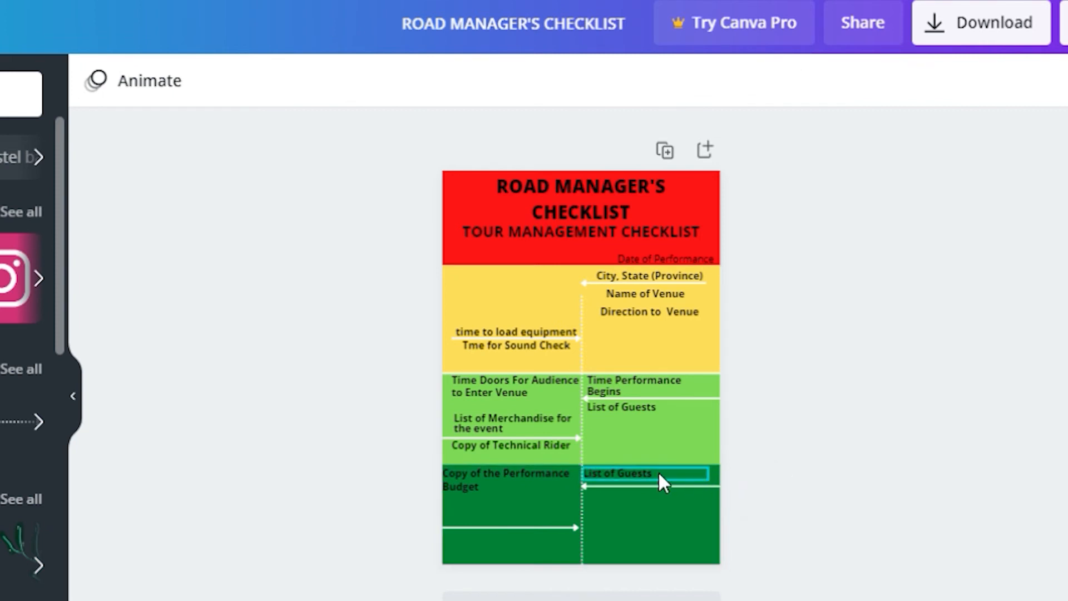
click(658, 472)
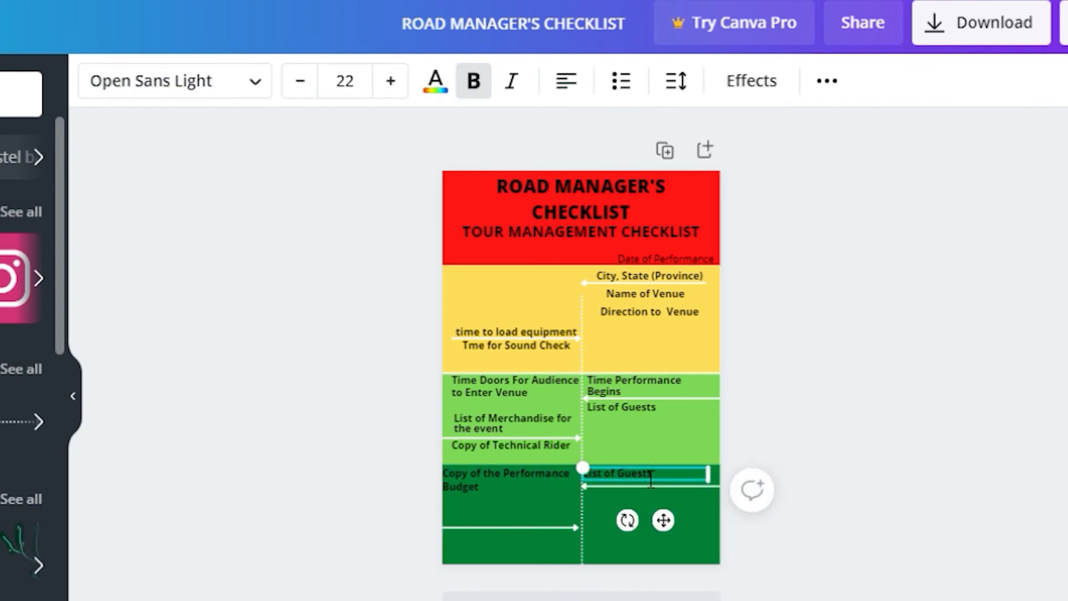
double_click(650, 477)
text(Catering  for Artist)
click(745, 535)
Copy Catering for Artist below itself and retype it 'Confirm Equipment rental'
click(649, 473)
drag(649, 473, 670, 572)
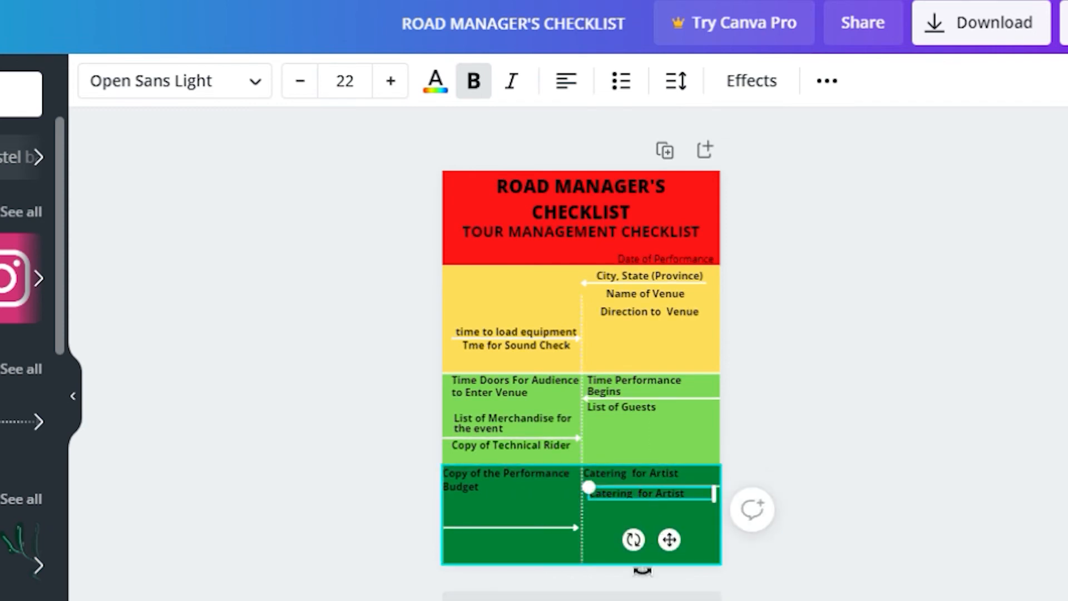
mouse_move(675, 542)
mouse_down()
mouse_move(686, 551)
mouse_move(684, 537)
mouse_up()
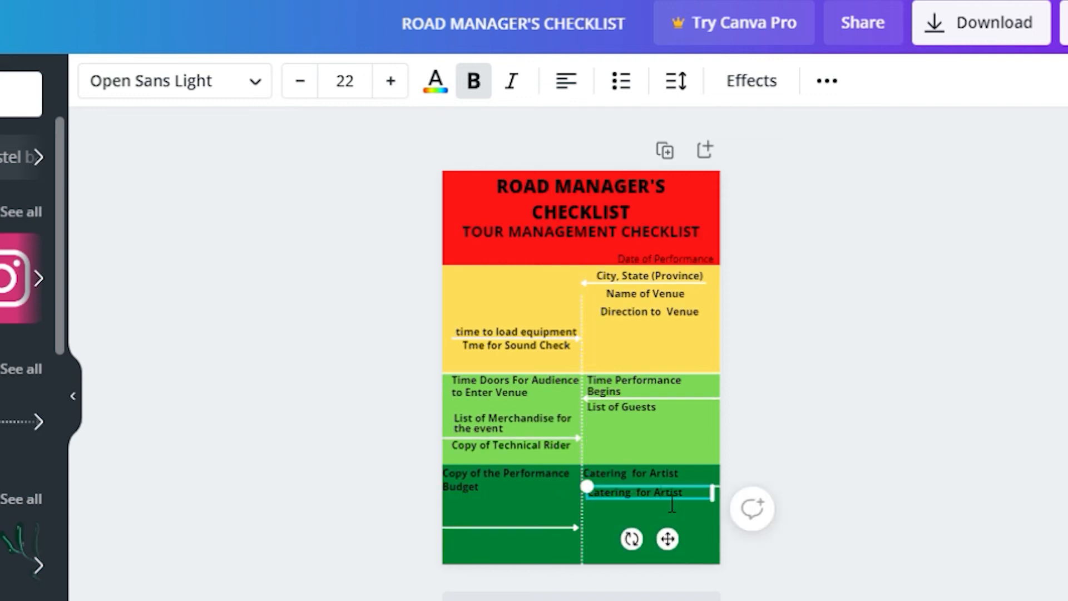
double_click(655, 494)
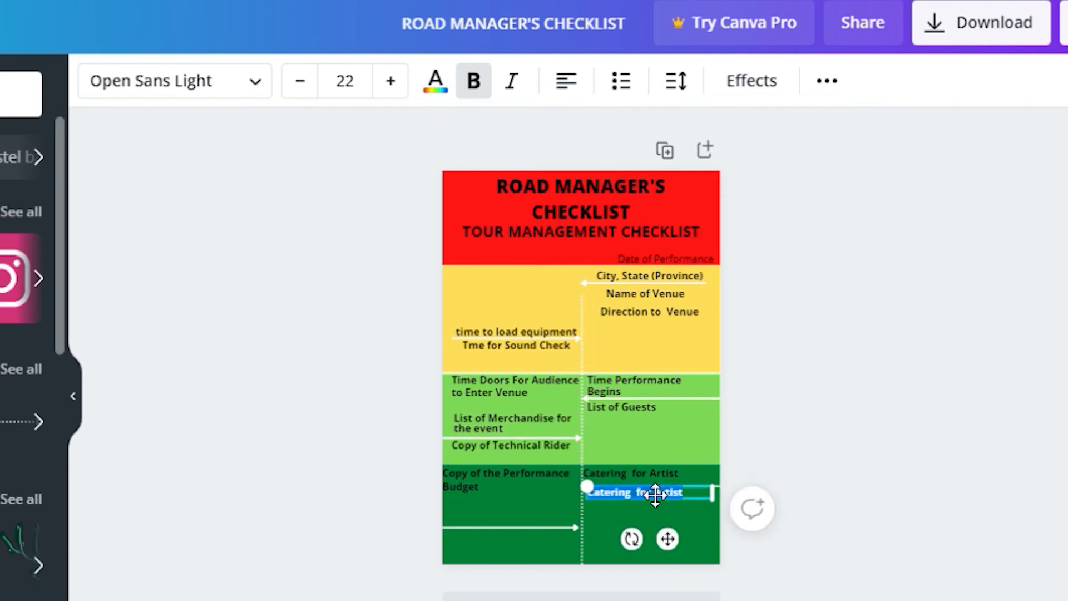
text(Lo)
text(nfirm)
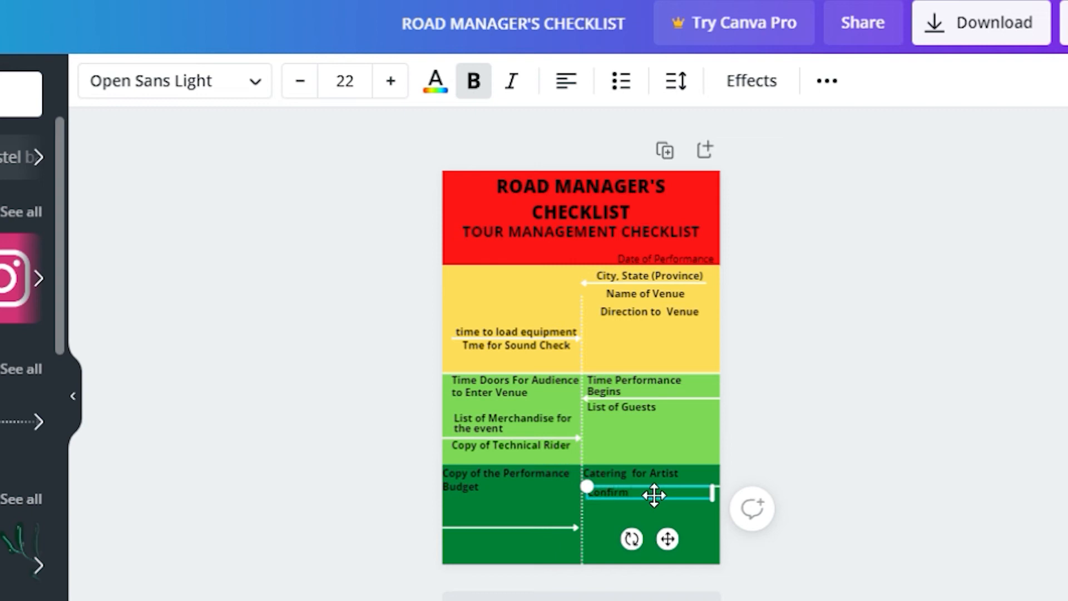
text( Equipment rental)
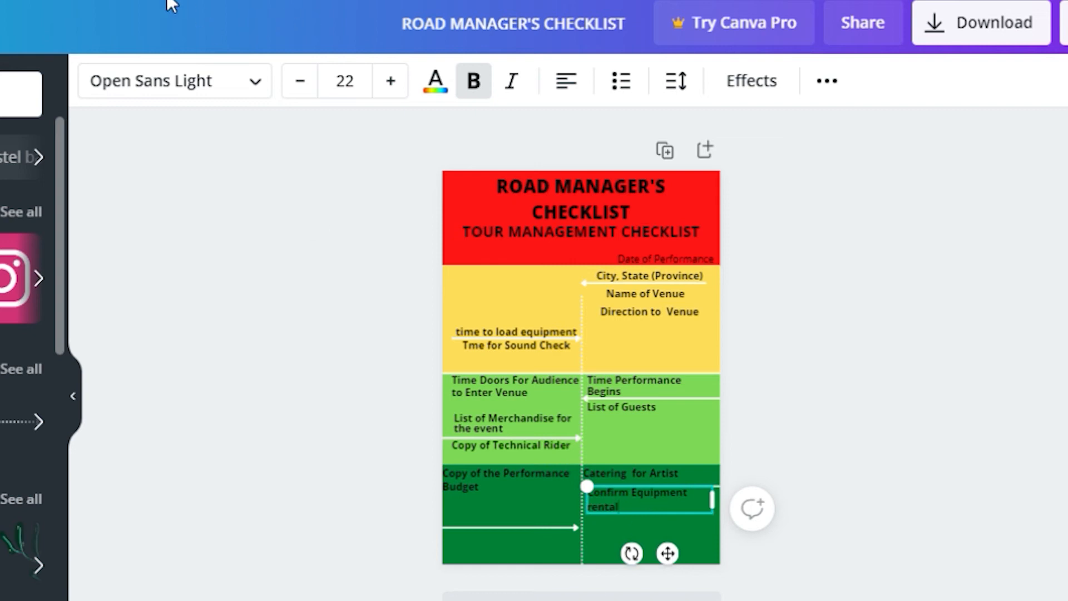
Copy the budget label below, retype it 'Confirm hiring of stage hands', and set line spacing 1.17
click(476, 482)
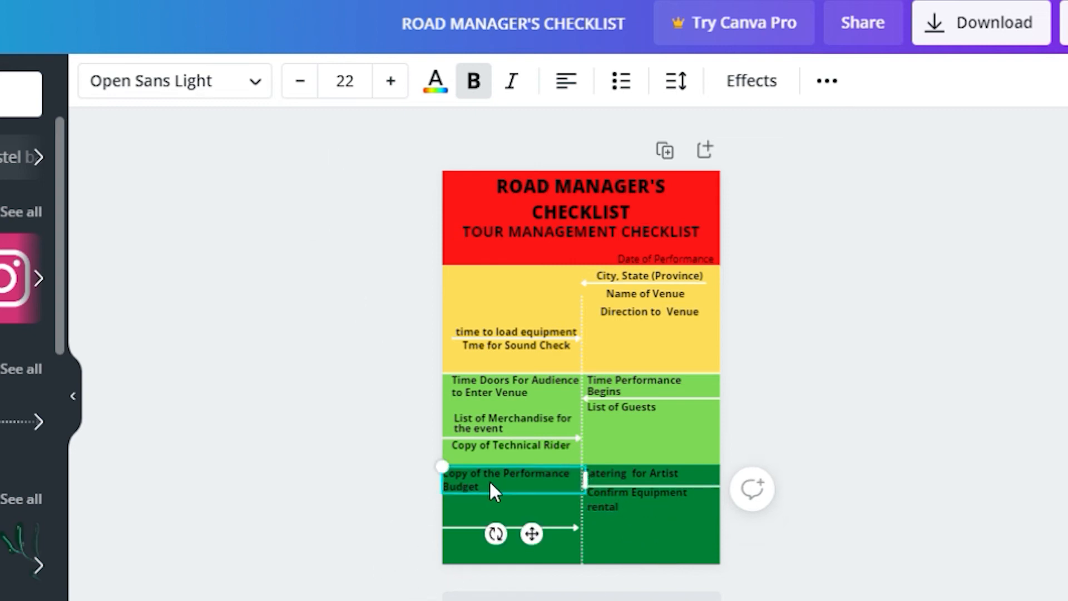
drag(527, 481, 538, 527)
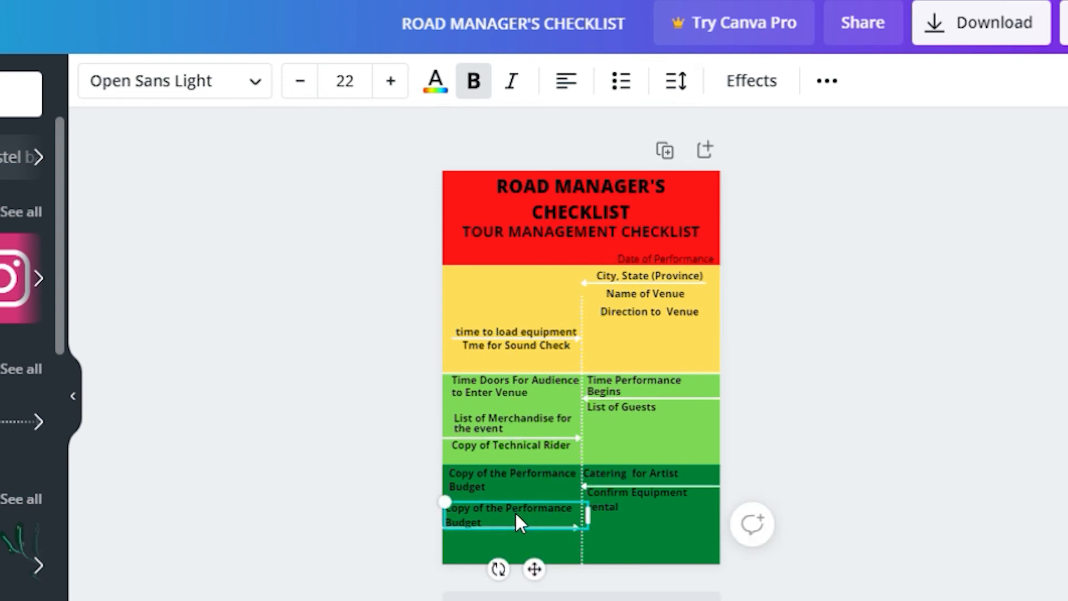
double_click(516, 509)
key(ctrl+a)
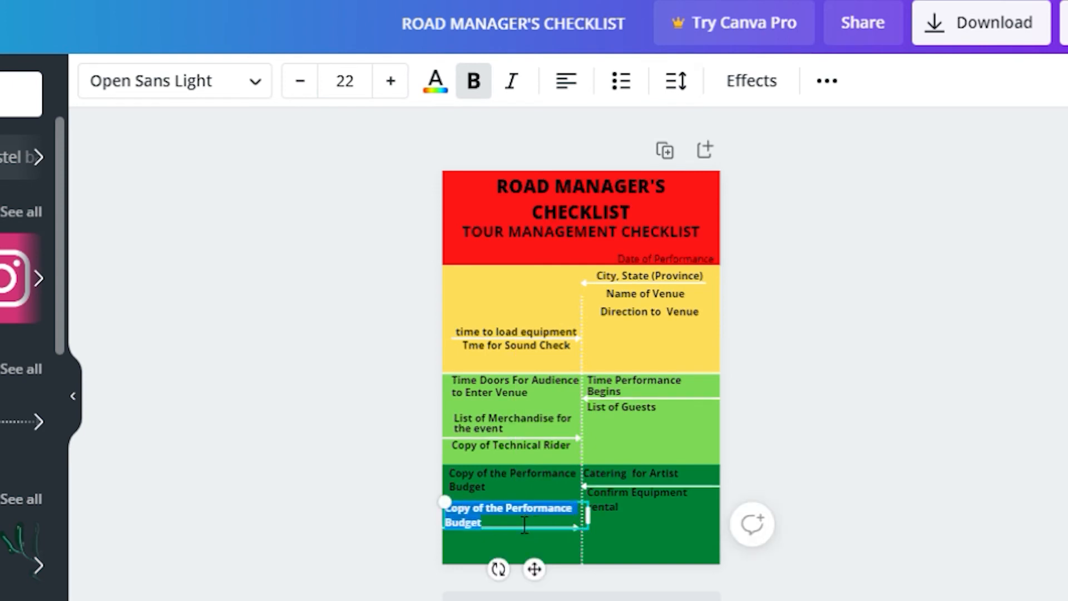
text(Con)
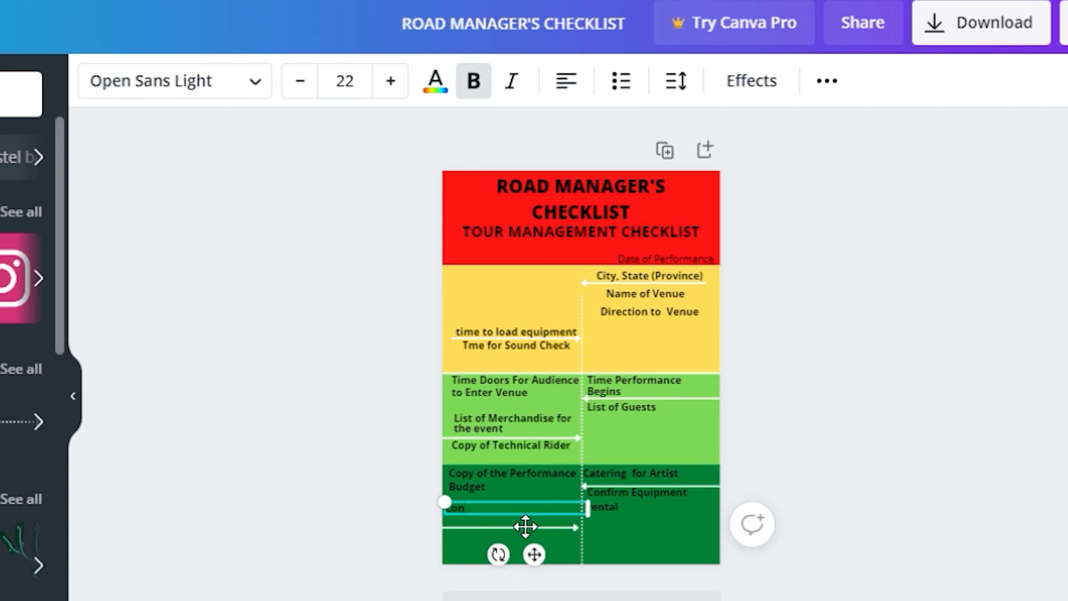
text(firmin)
text(g)
text( hiring)
text( of sta)
text(ge hands)
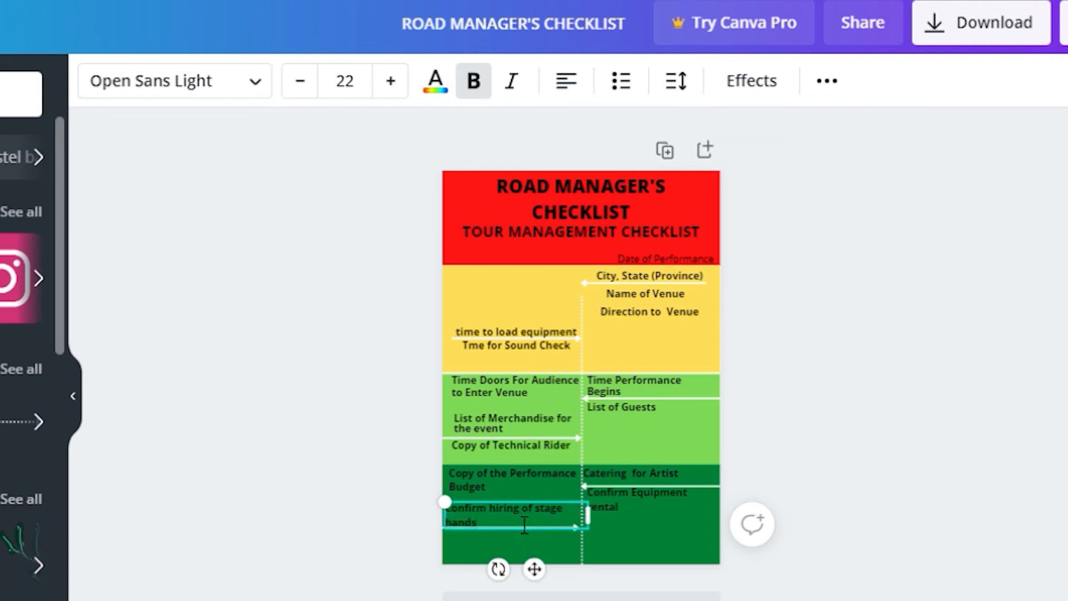
click(675, 82)
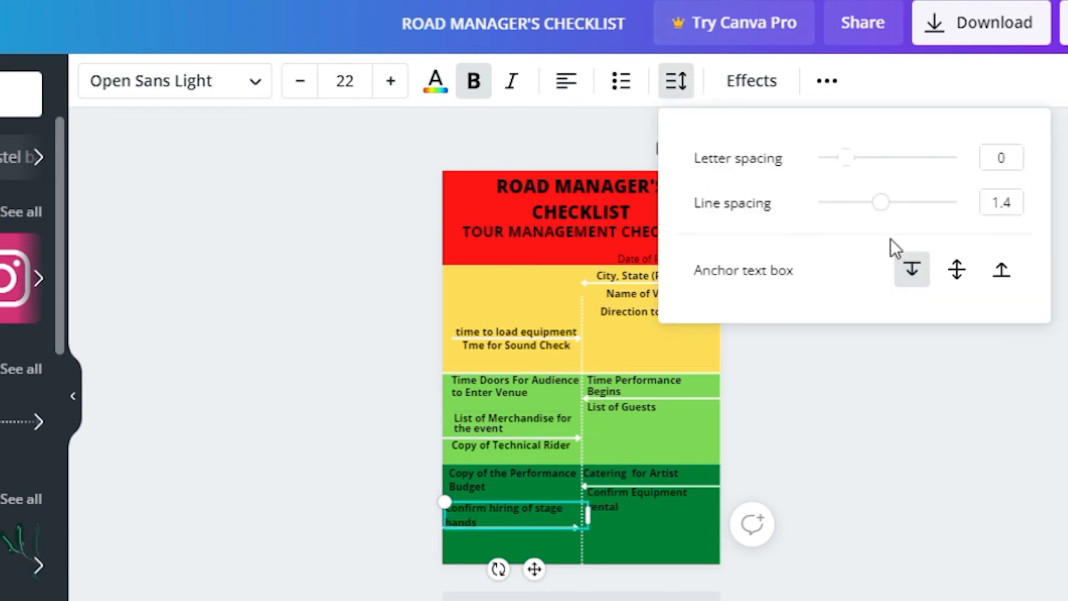
drag(881, 203, 874, 203)
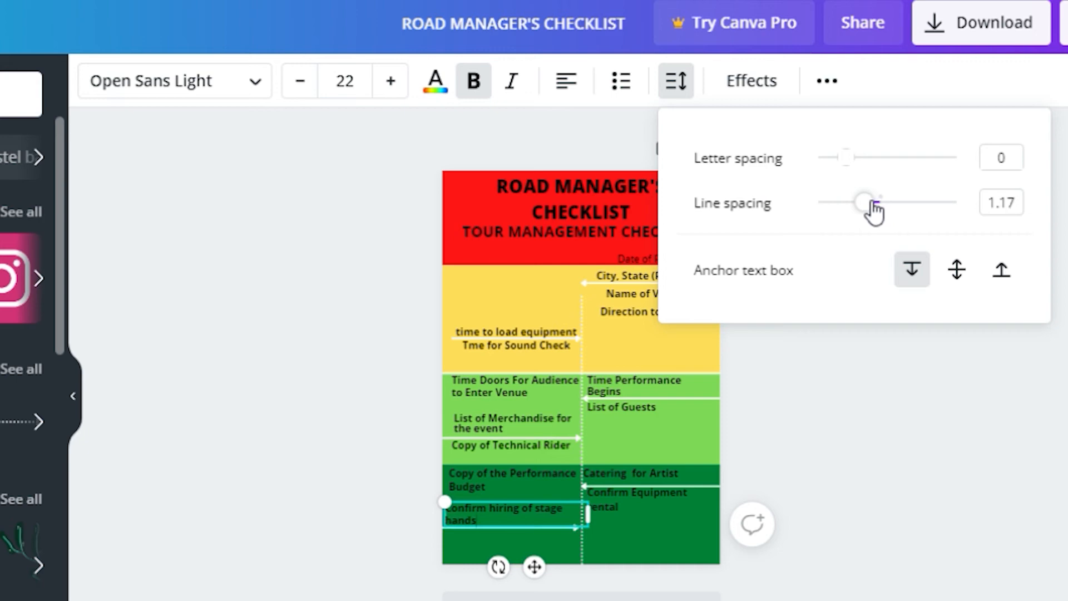
click(723, 588)
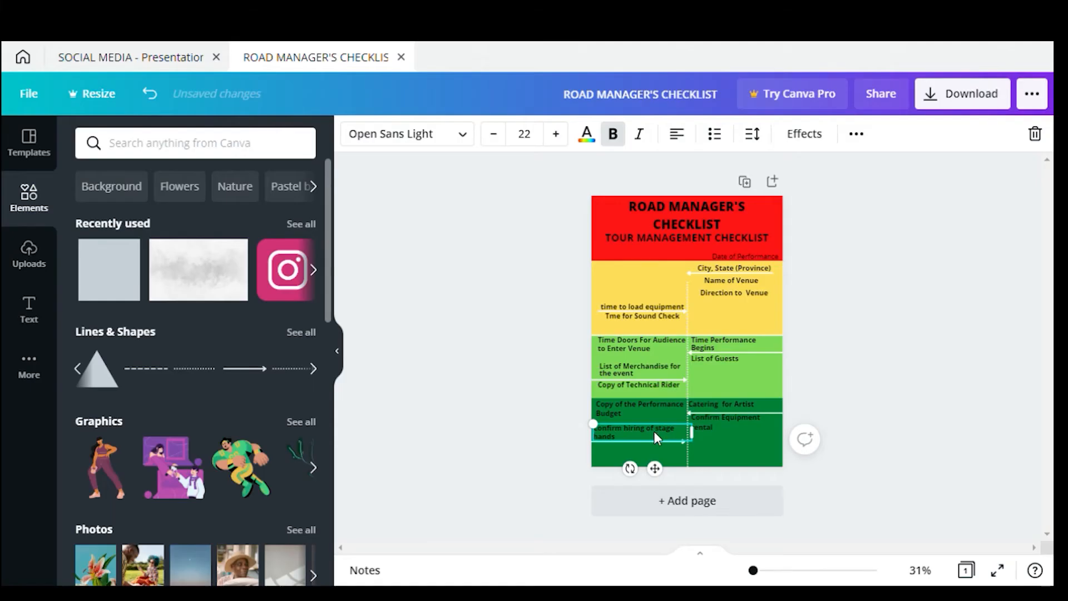
drag(654, 432, 655, 434)
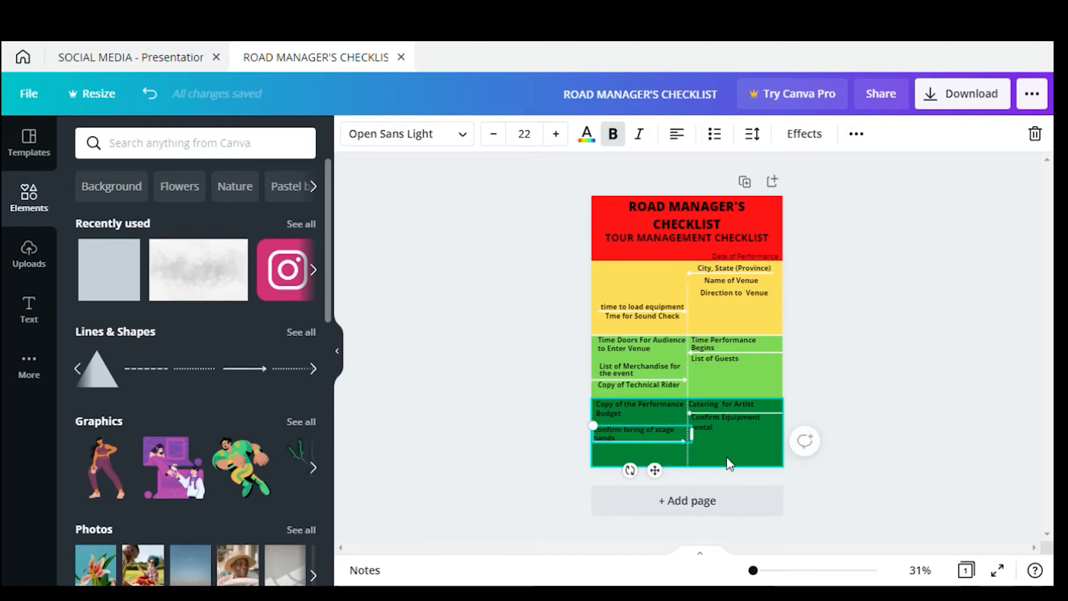
Nudge the stage hands arrow and label, and place the copied label just below the original
click(725, 458)
click(673, 443)
drag(685, 457, 686, 461)
drag(639, 432, 644, 445)
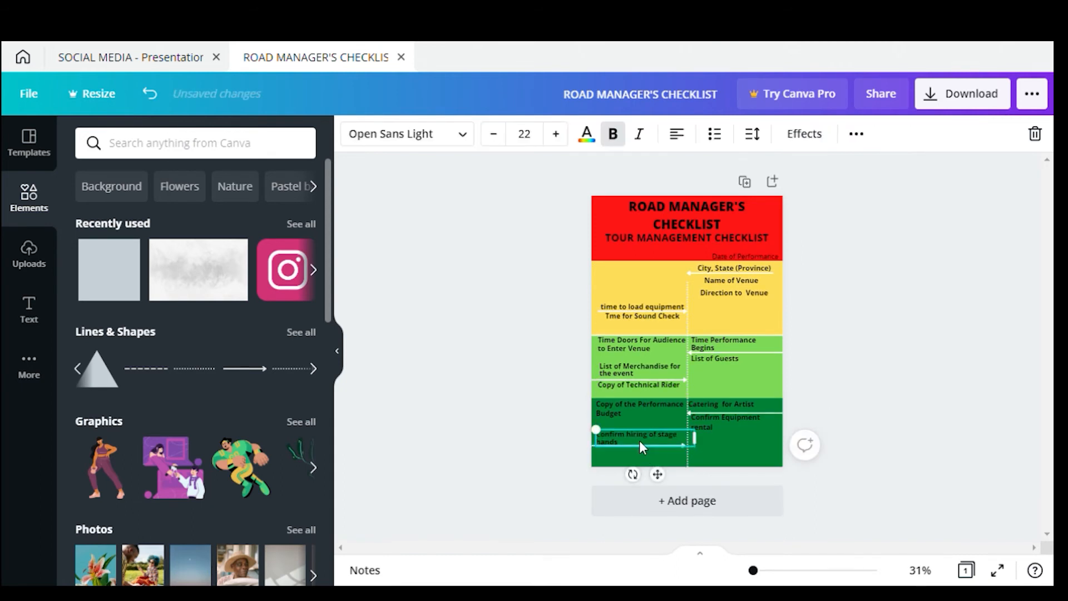
mouse_move(659, 449)
mouse_down()
mouse_move(669, 441)
mouse_move(656, 462)
mouse_move(655, 447)
mouse_up()
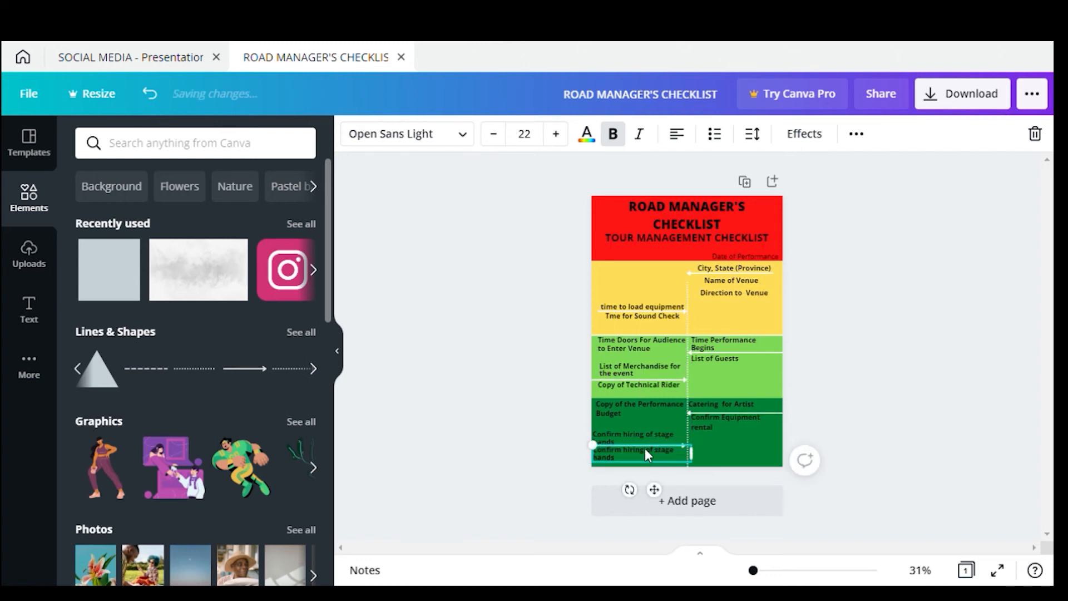
Replace the copied label's text with 'Videographers, Photographers & publicists'
double_click(616, 449)
key(ctrl+a)
key(BackSpace)
text(gr)
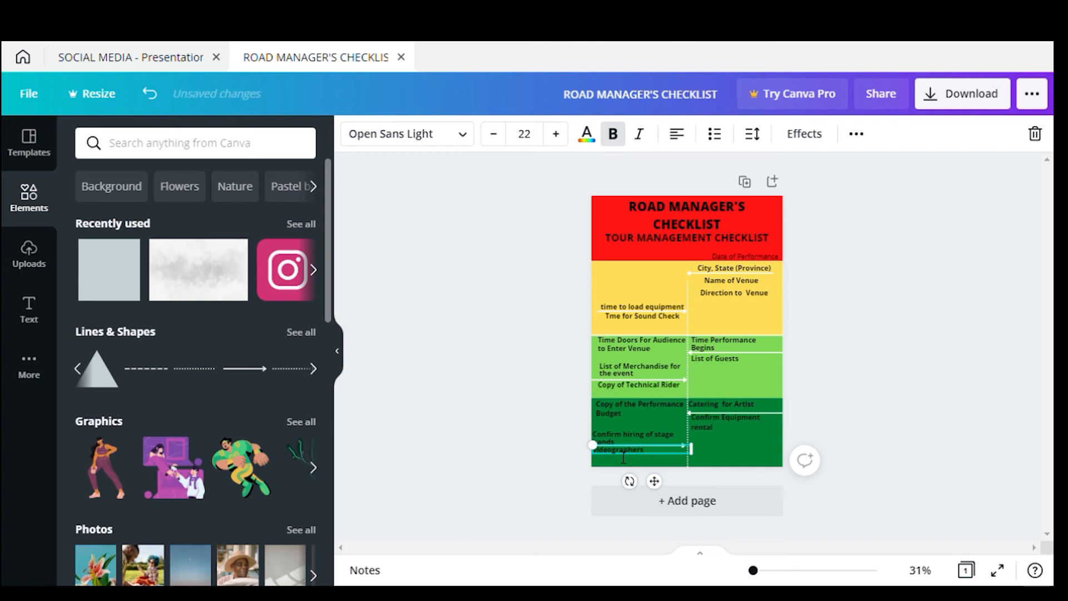
text(aphers, P)
text(hotographer\s)
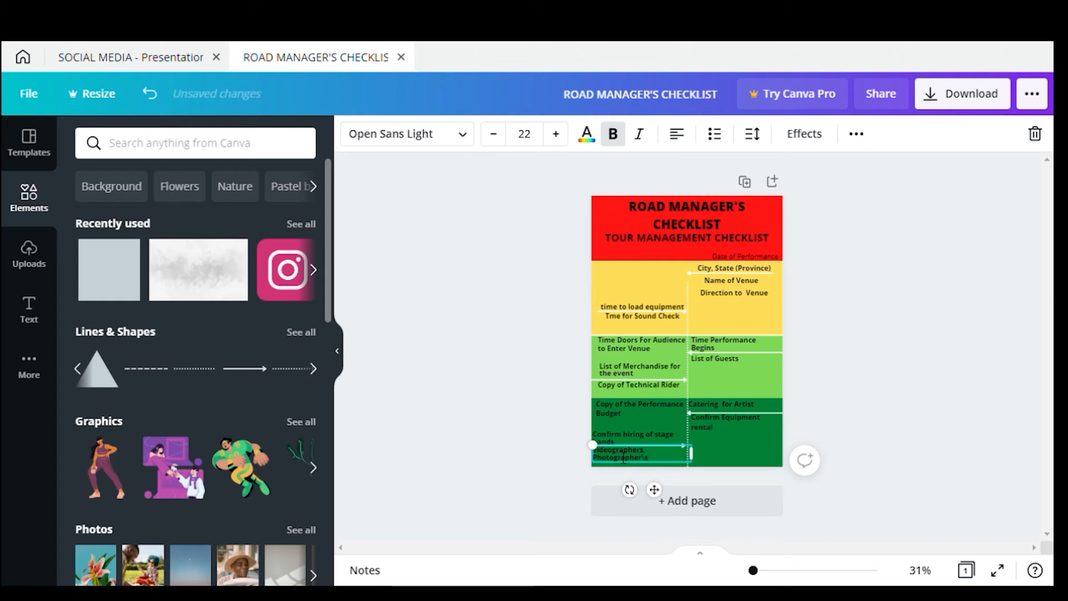
key(BackSpace)
key(BackSpace)
text(s & publicists)
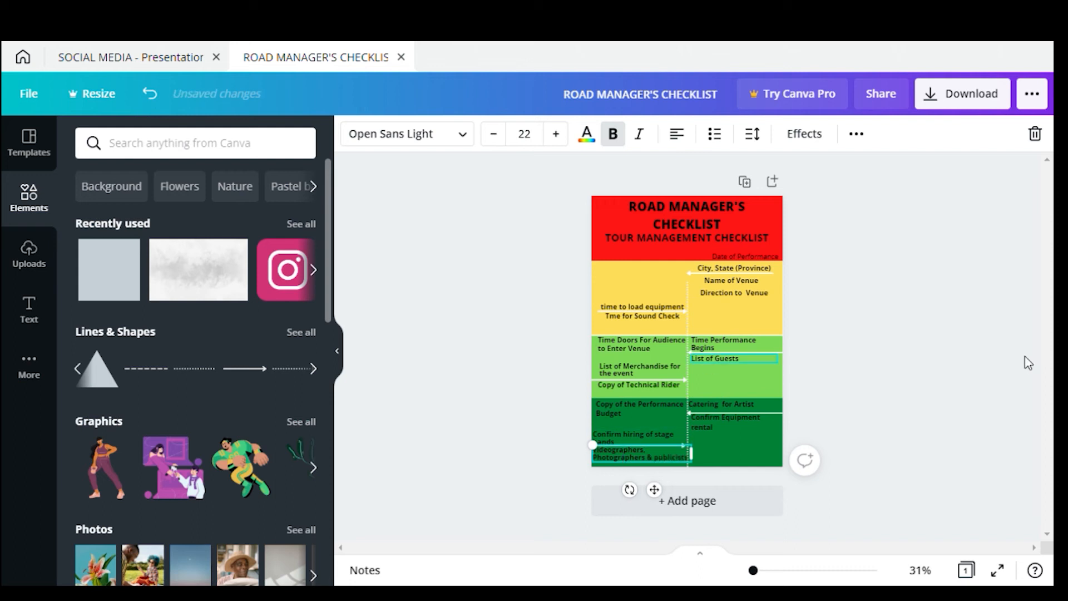
click(785, 372)
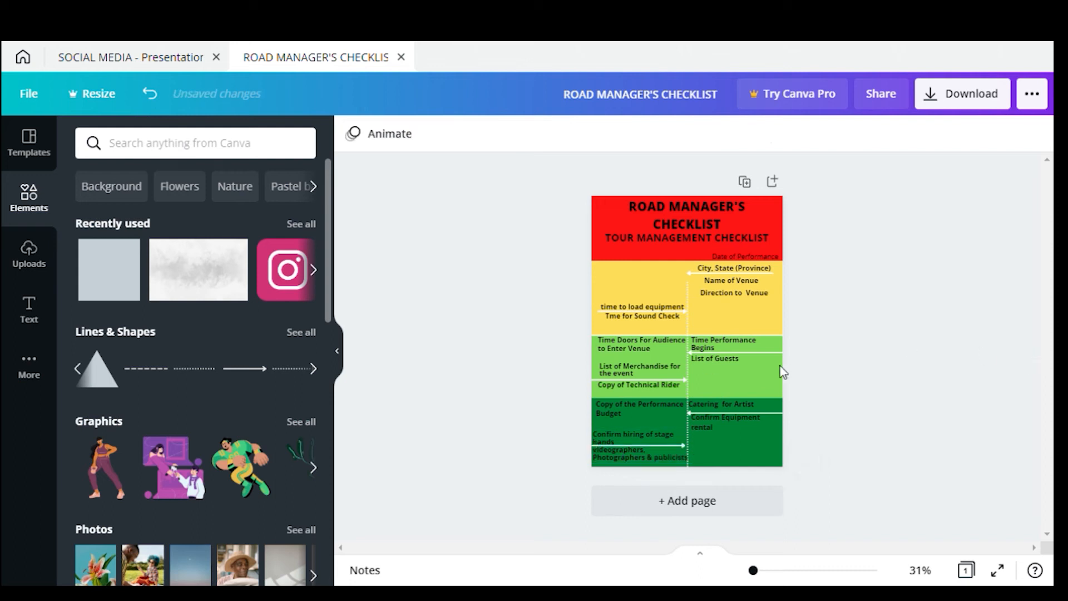
Select the Date of Performance label's text, then deselect it unchanged
click(773, 257)
double_click(763, 257)
triple_click(764, 258)
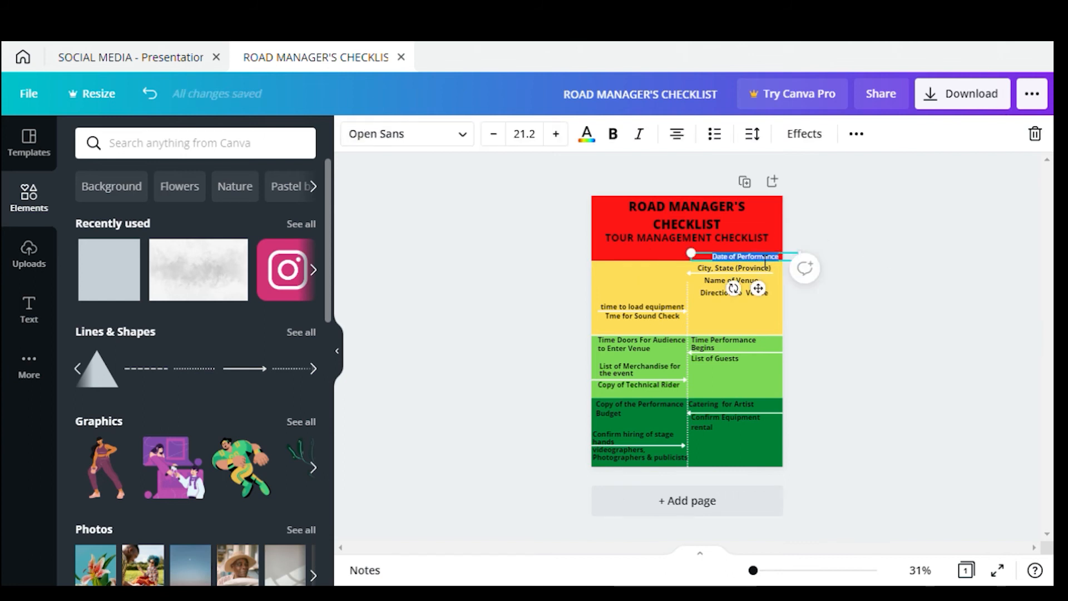
click(869, 307)
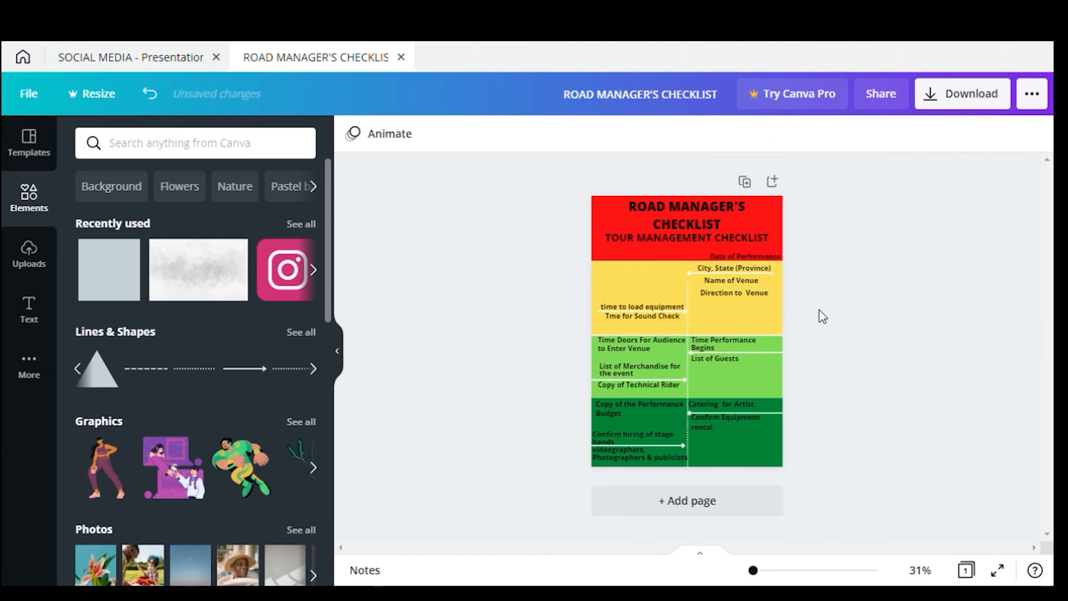
Nudge the 'Videographers, Photographers & publicists' label slightly lower within the dark green band
click(632, 436)
click(654, 462)
drag(660, 462, 660, 464)
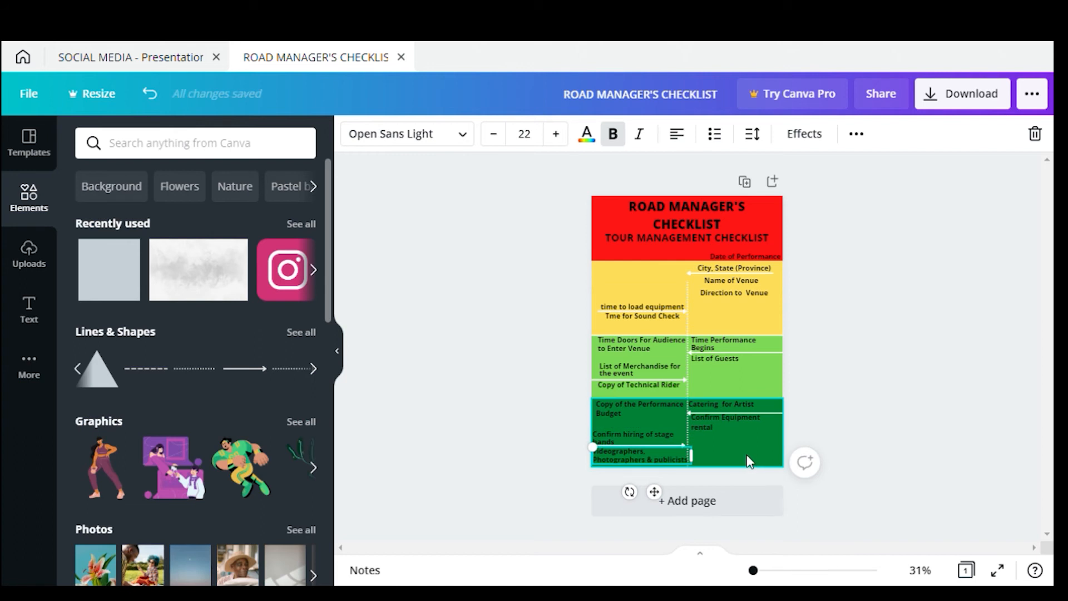
click(740, 442)
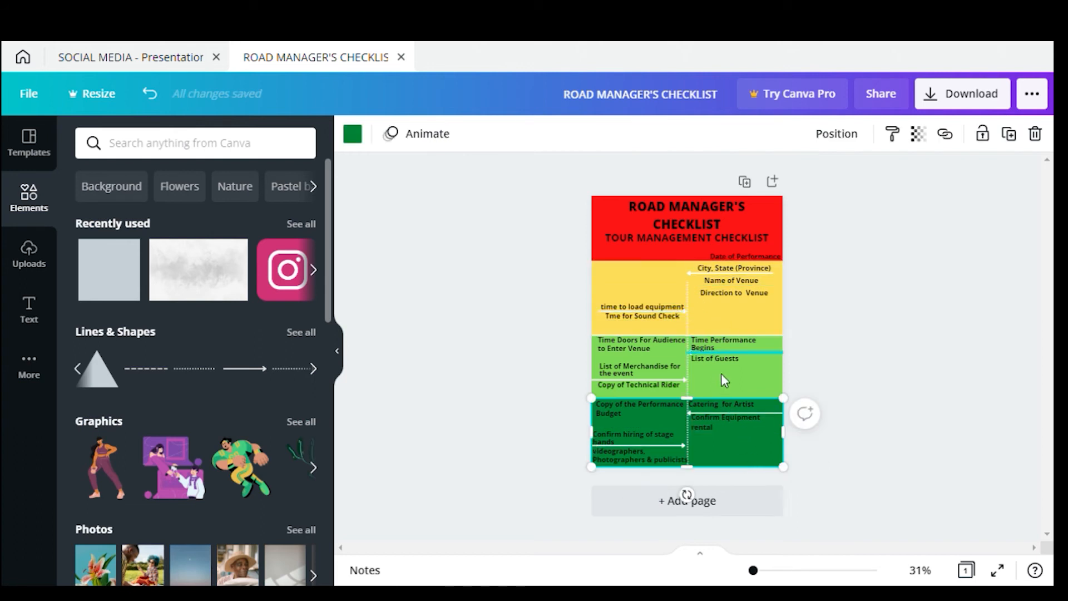
click(866, 281)
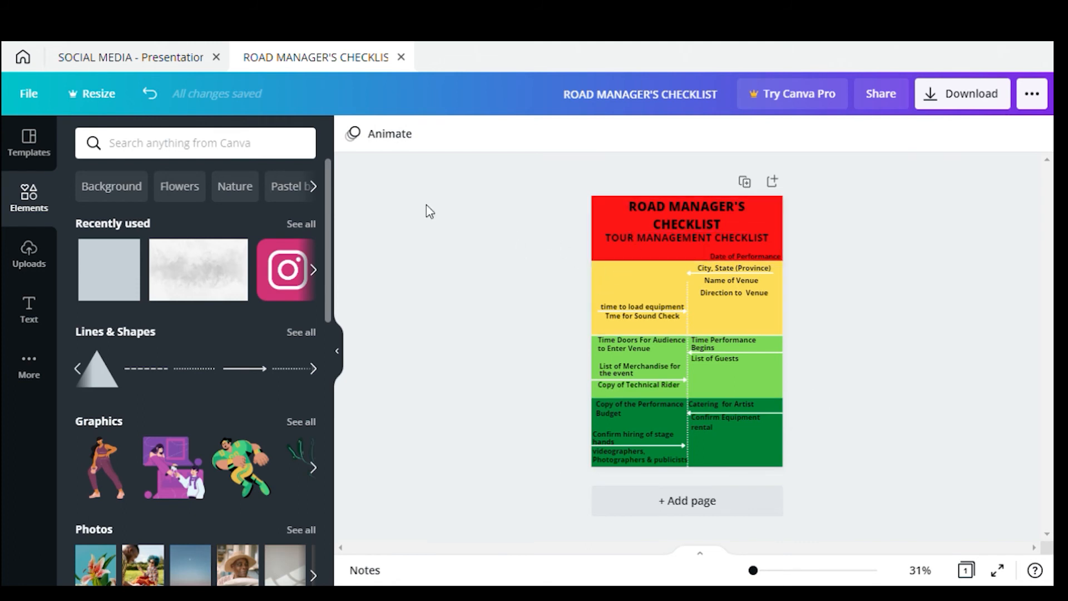
Download the checklist as a PDF Print file and close the referral pop-up
click(1032, 106)
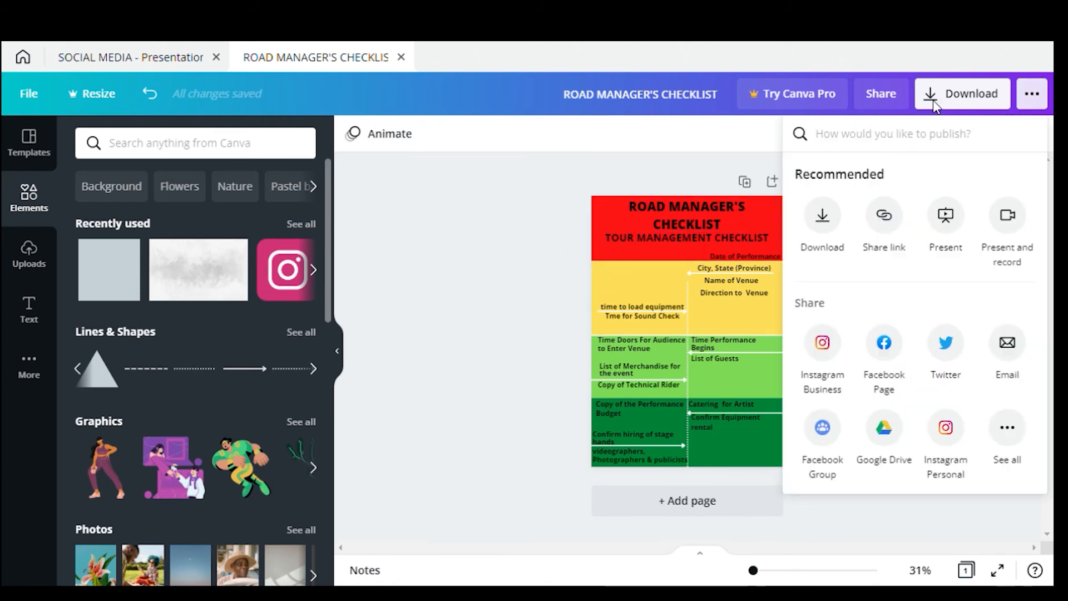
click(825, 223)
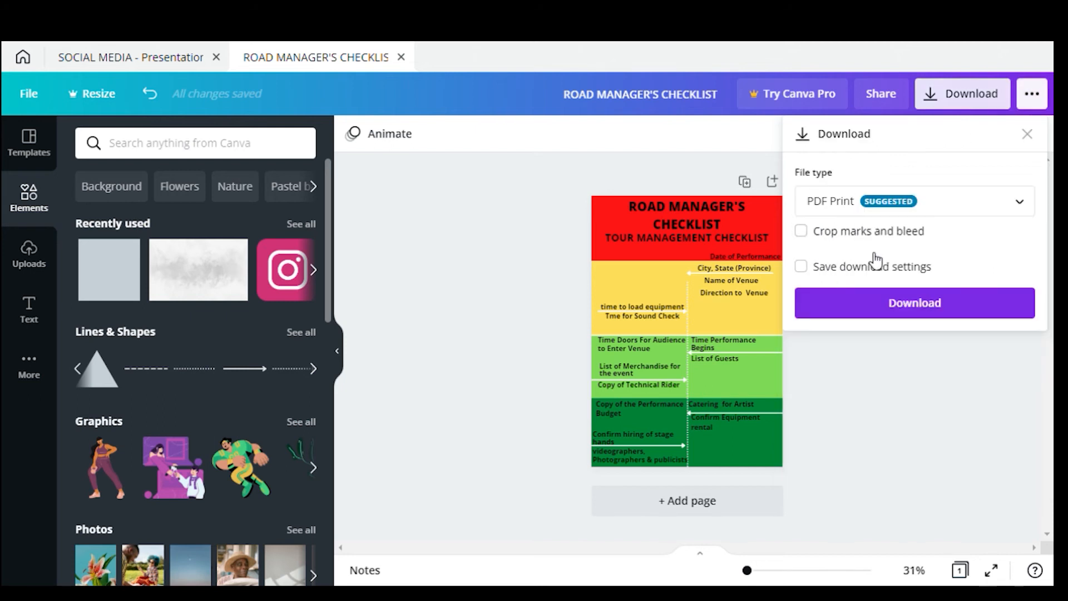
click(890, 204)
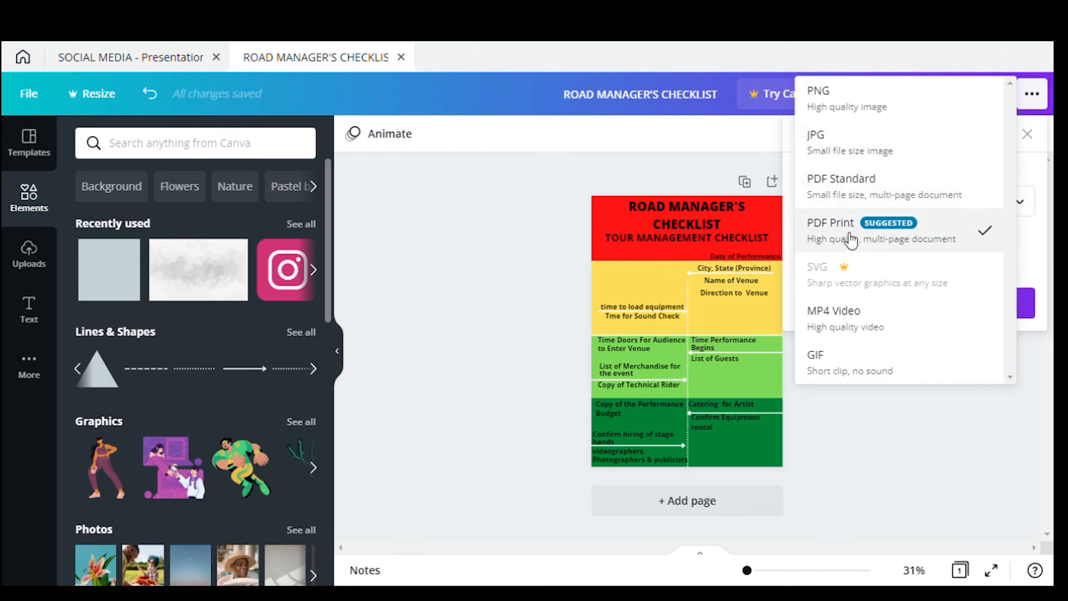
click(910, 240)
click(906, 209)
click(875, 241)
click(944, 306)
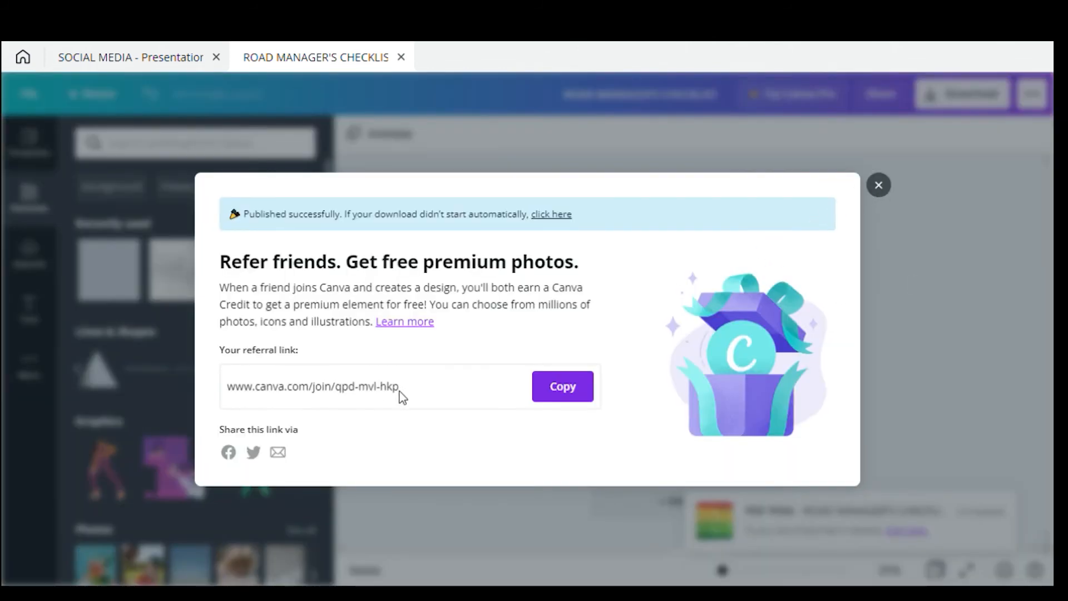
click(879, 185)
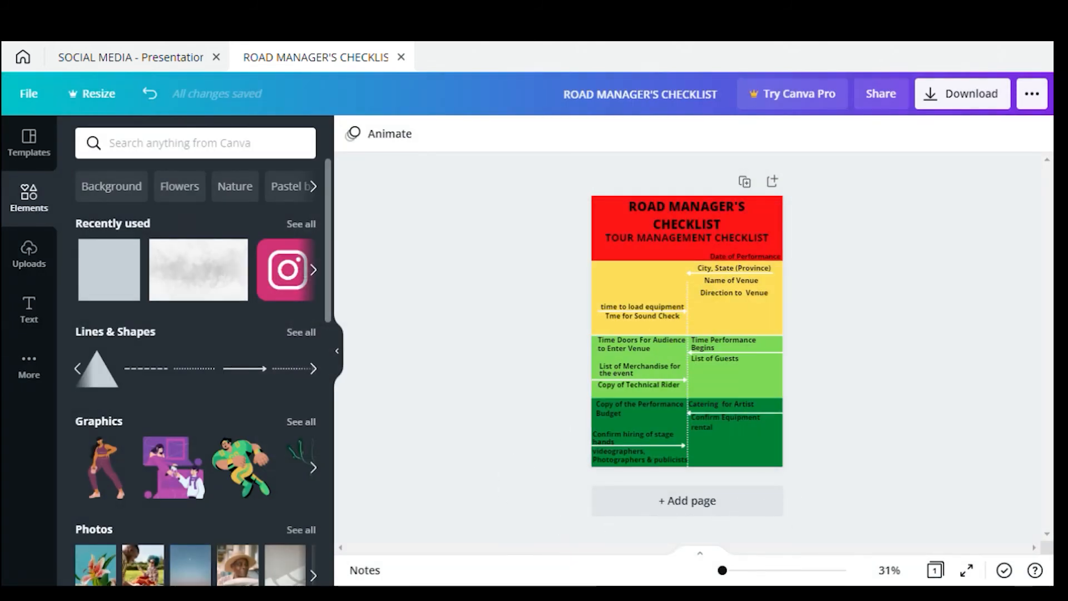
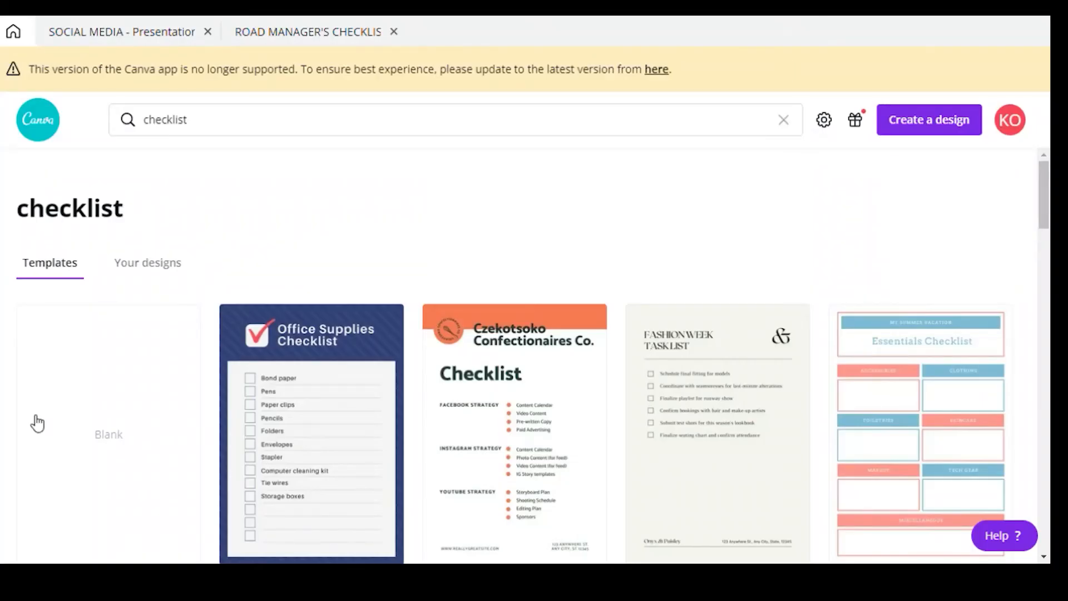
Browse the 'checklist' template results and open the Fashion Week Task List template
scroll(308, 511, down, 1)
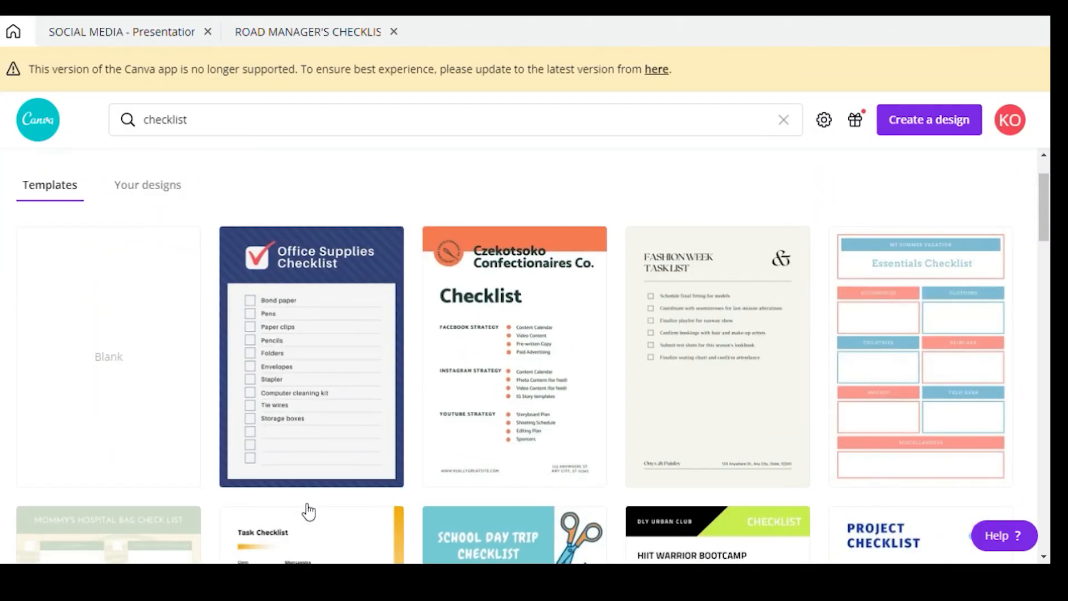
scroll(323, 496, down, 1)
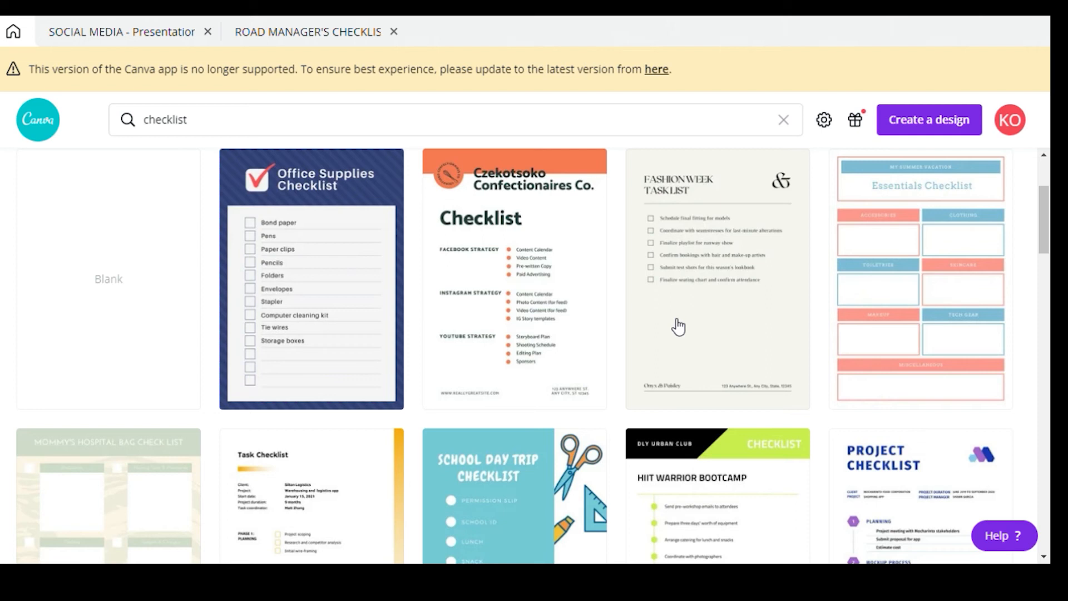
scroll(678, 327, down, 10)
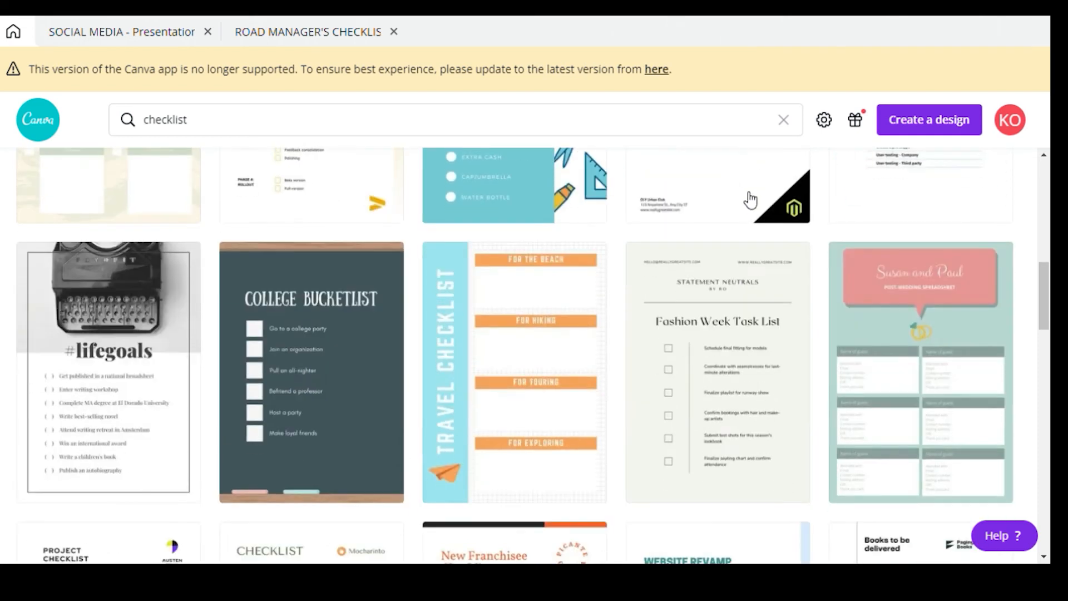
scroll(738, 207, down, 3)
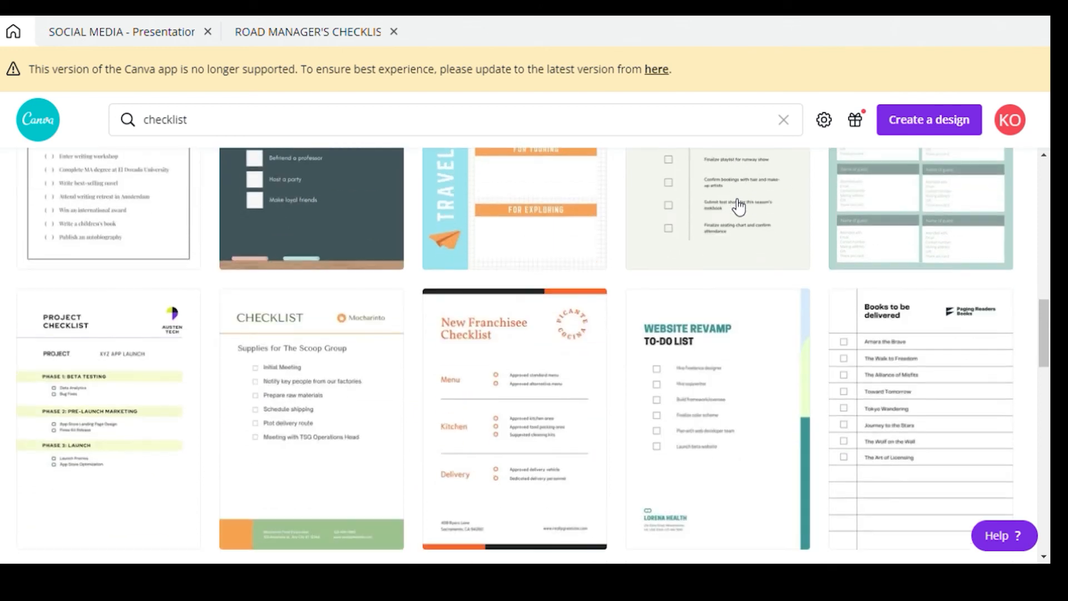
scroll(738, 207, up, 12)
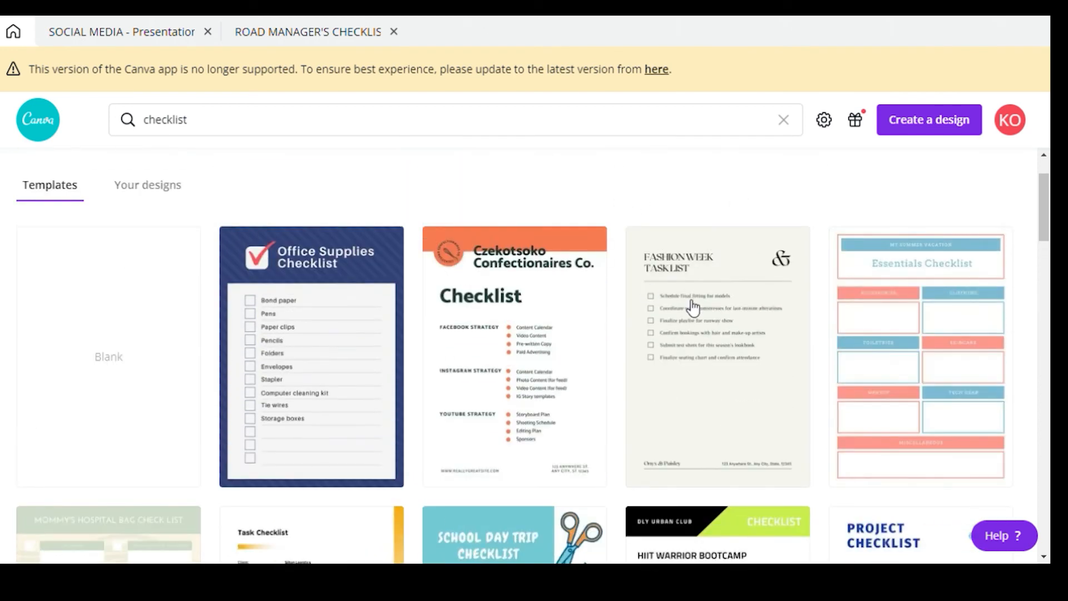
click(690, 303)
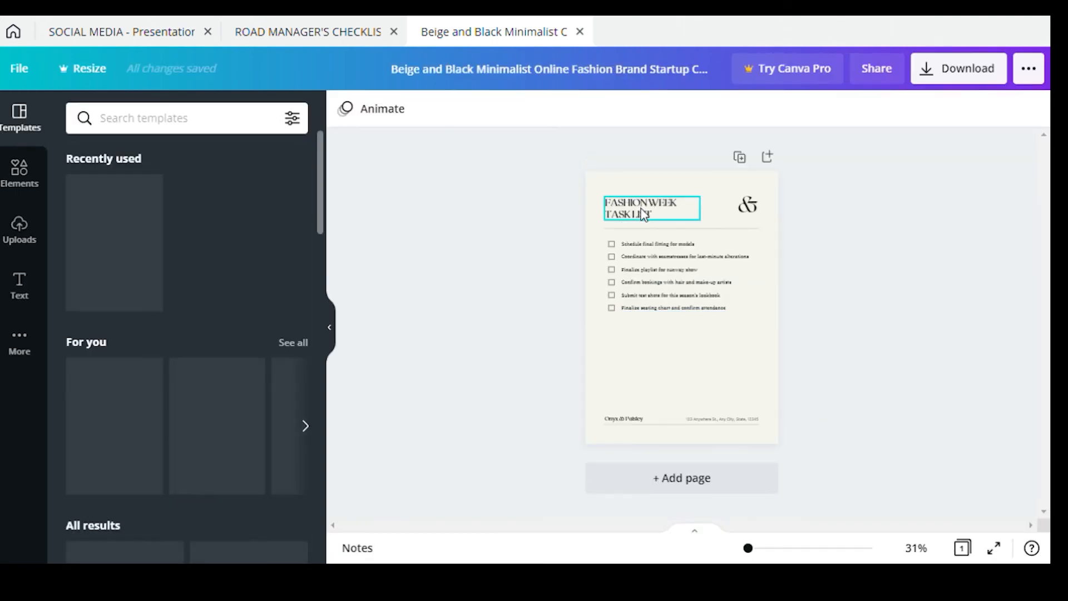
Replace the title with 'ROAD MANAGER' / 'CHECKLIST' on two lines and remove the ampersand ornament
click(678, 219)
click(678, 219)
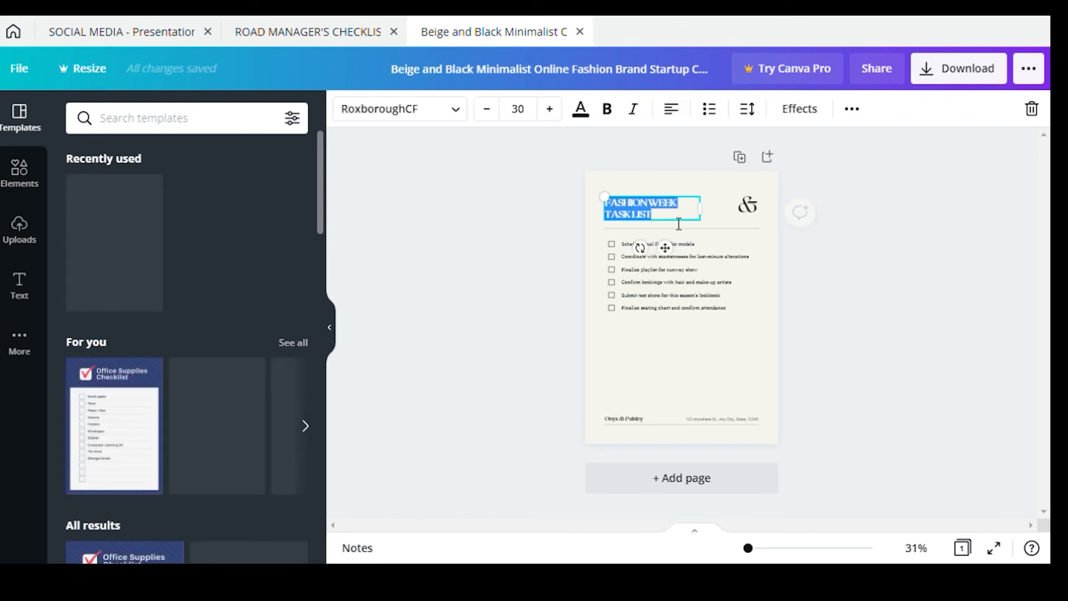
key(BackSpace)
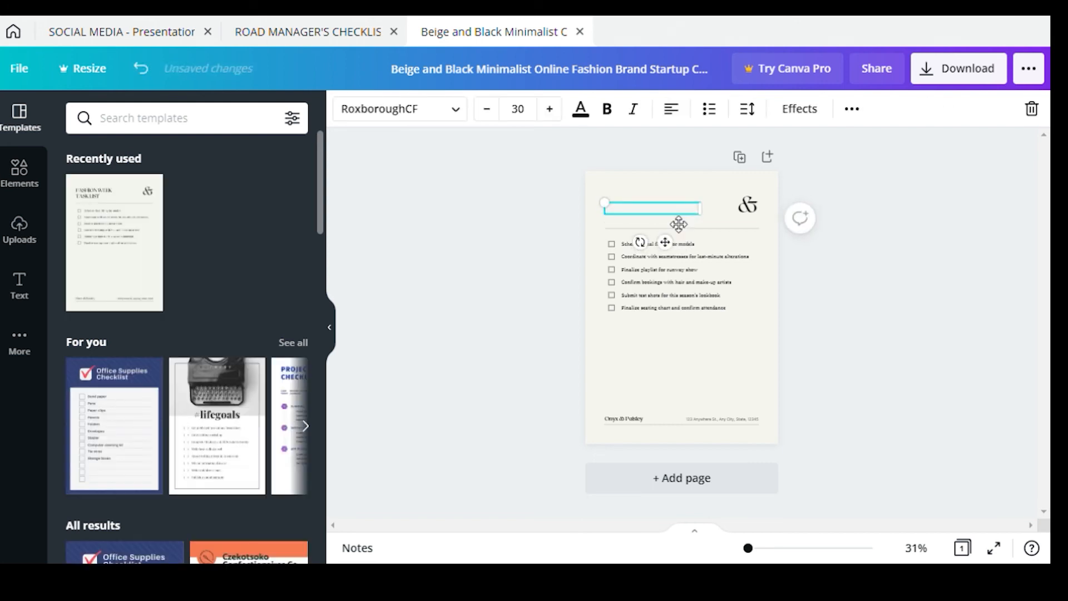
text(ROAD MANAGER)
key(Return)
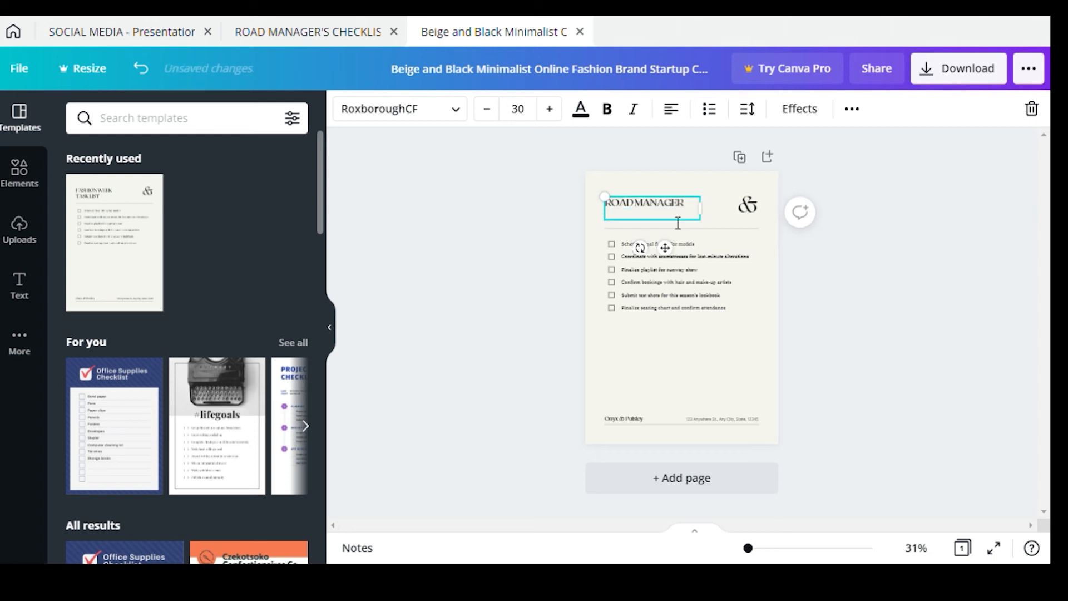
text(CHECKLIST)
click(750, 205)
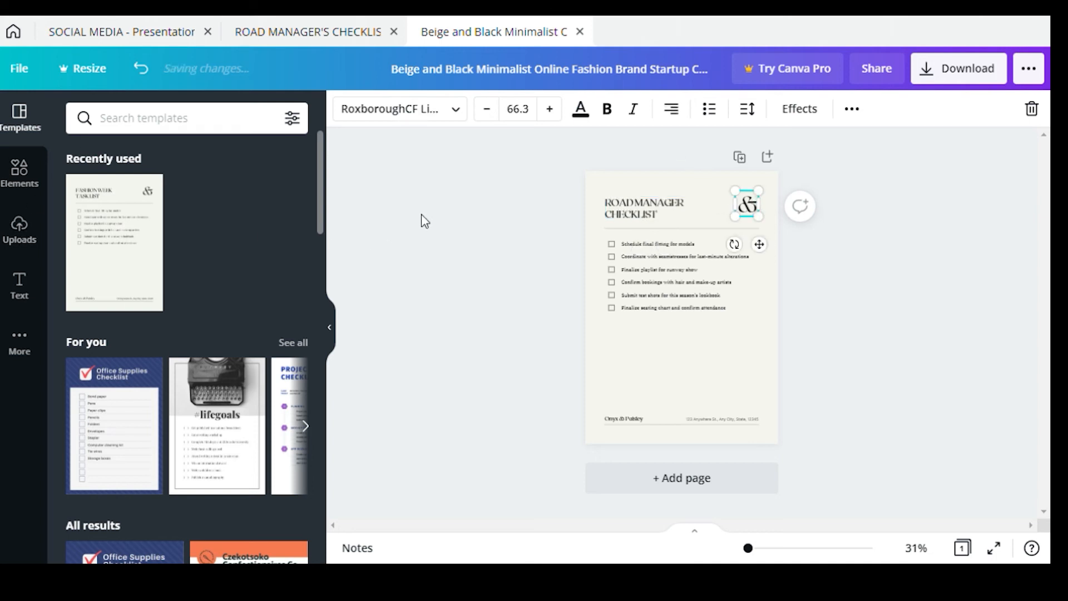
click(435, 199)
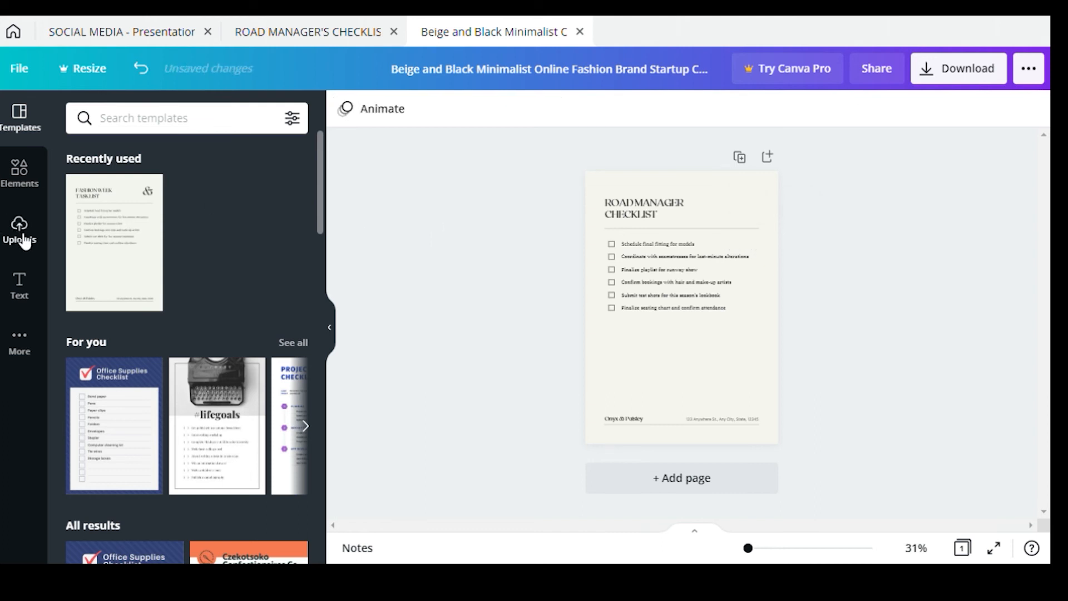
Add the uploaded Kadi O logo, shrink it and place it top right beside the title
click(20, 230)
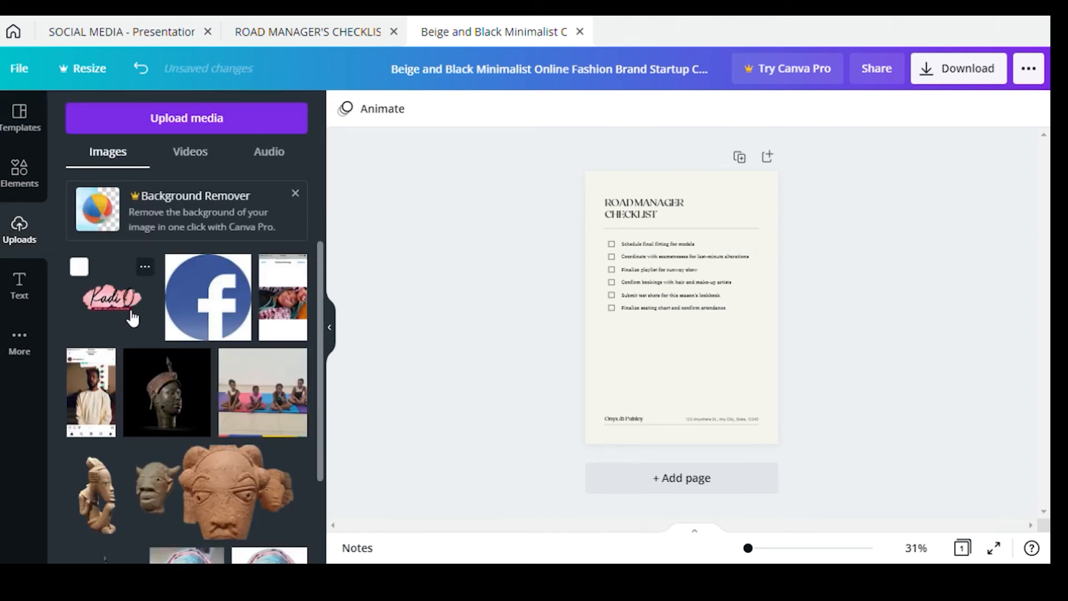
click(132, 317)
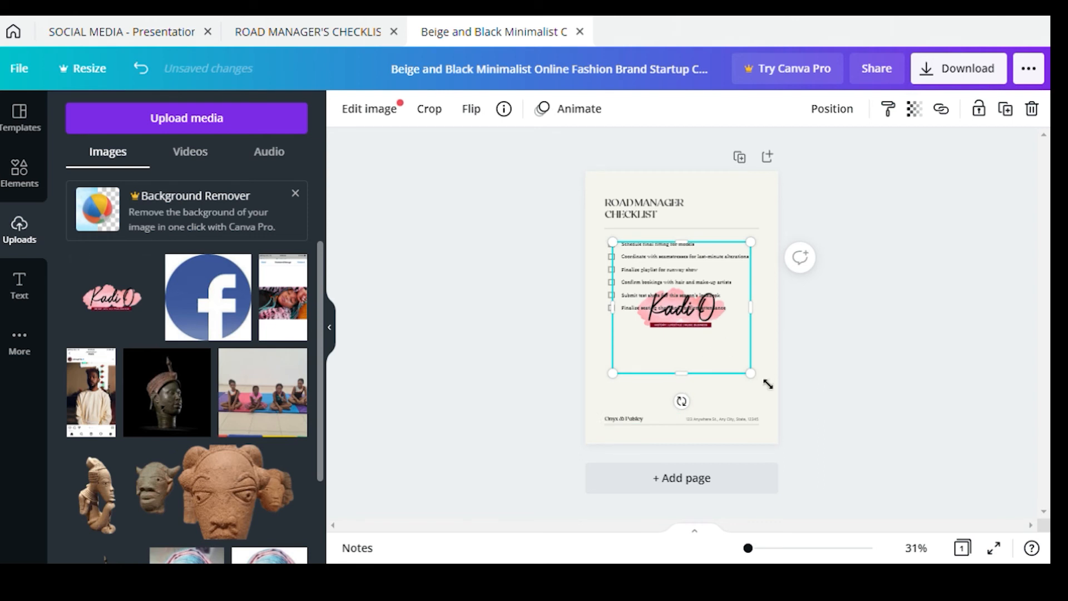
drag(724, 352, 768, 214)
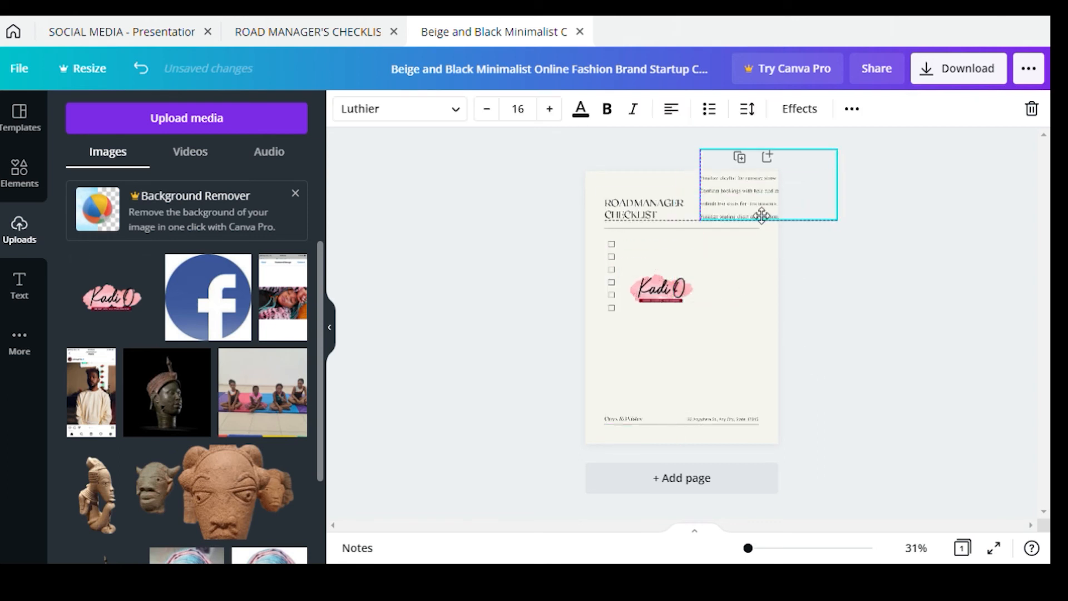
key(ctrl+z)
double_click(694, 310)
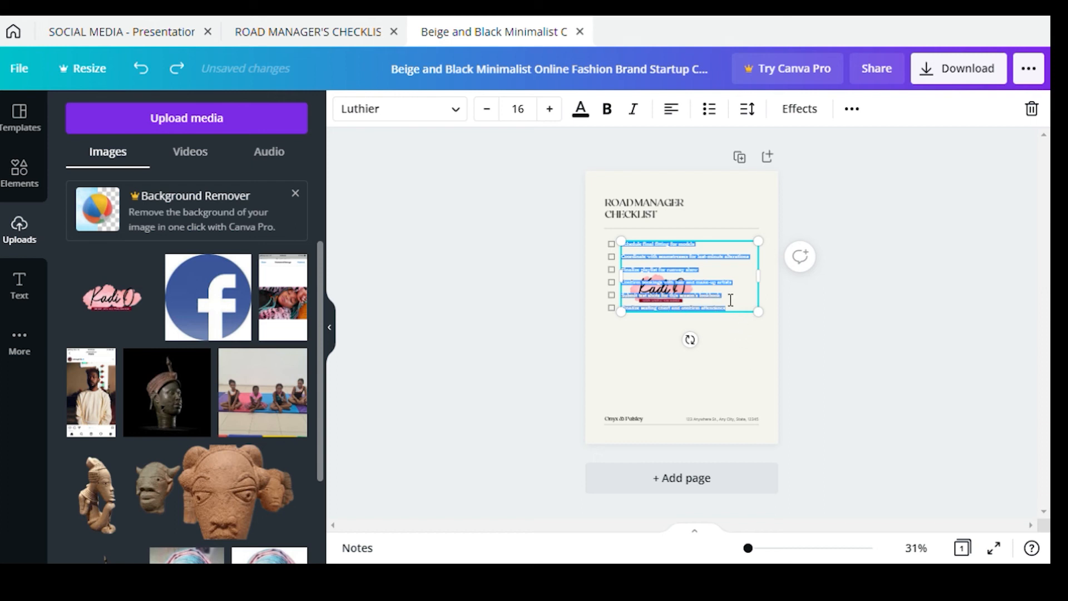
click(711, 321)
drag(710, 322, 754, 227)
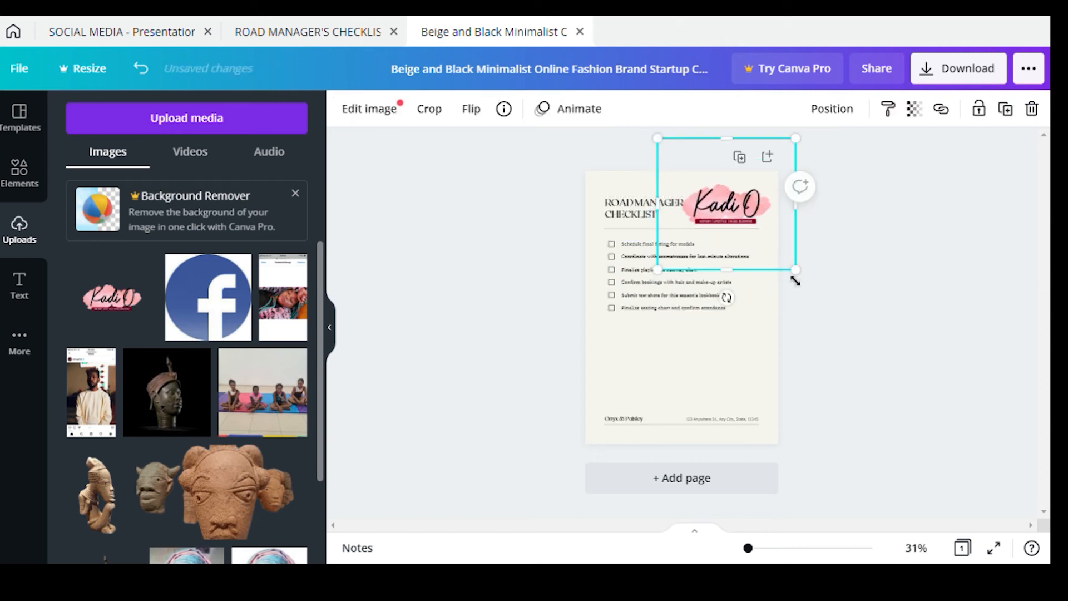
drag(796, 269, 755, 218)
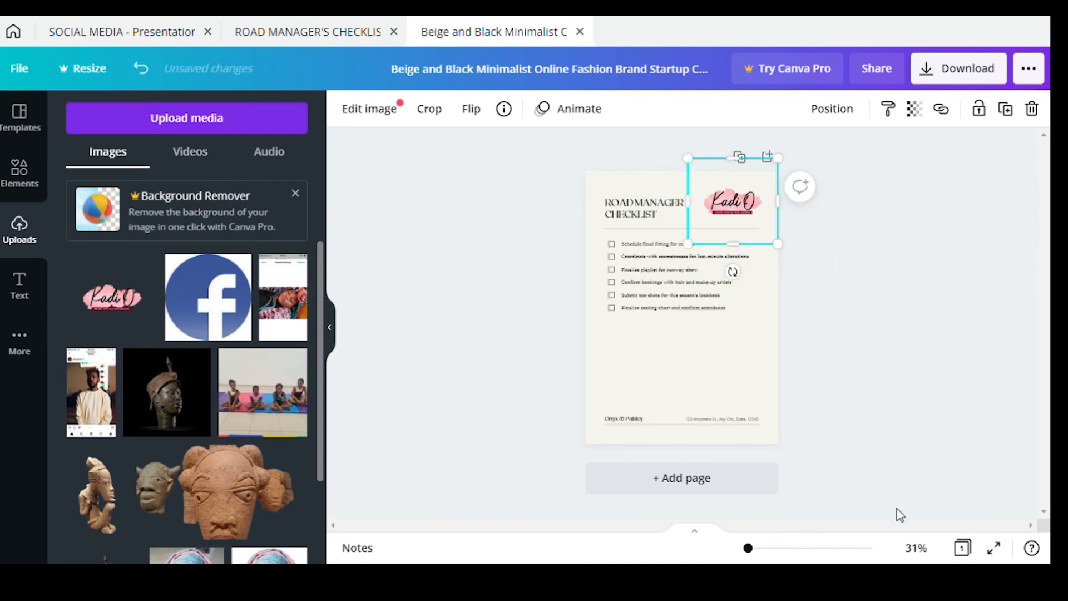
drag(748, 548, 759, 549)
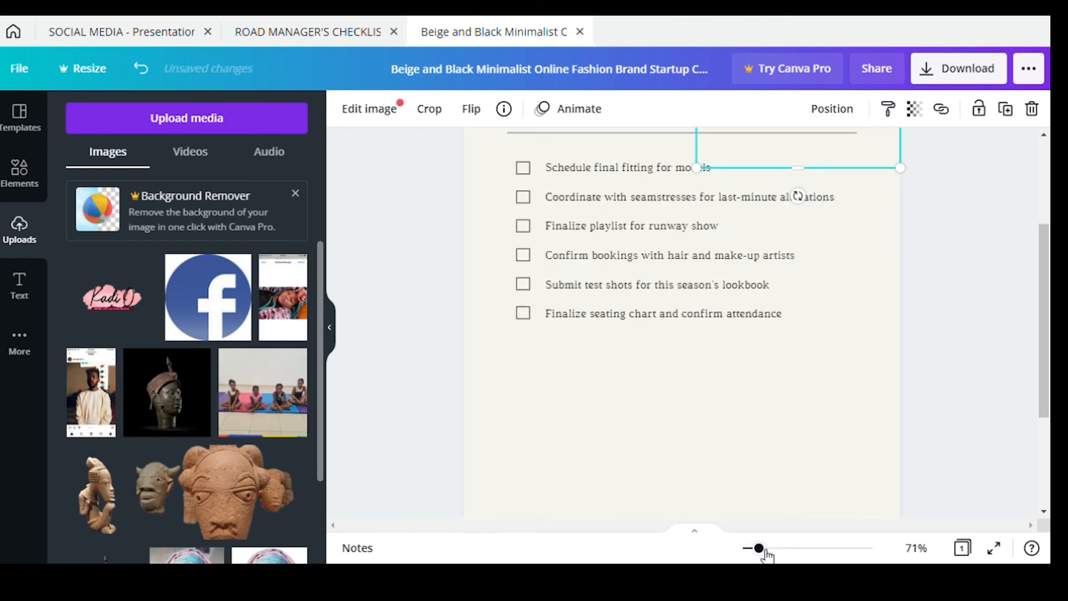
Nudge the Kadi O logo down and shrink it slightly
click(1026, 282)
drag(801, 250, 806, 265)
drag(718, 321, 727, 298)
Replace the first checklist item with 'Wake up at 6 am'
click(551, 300)
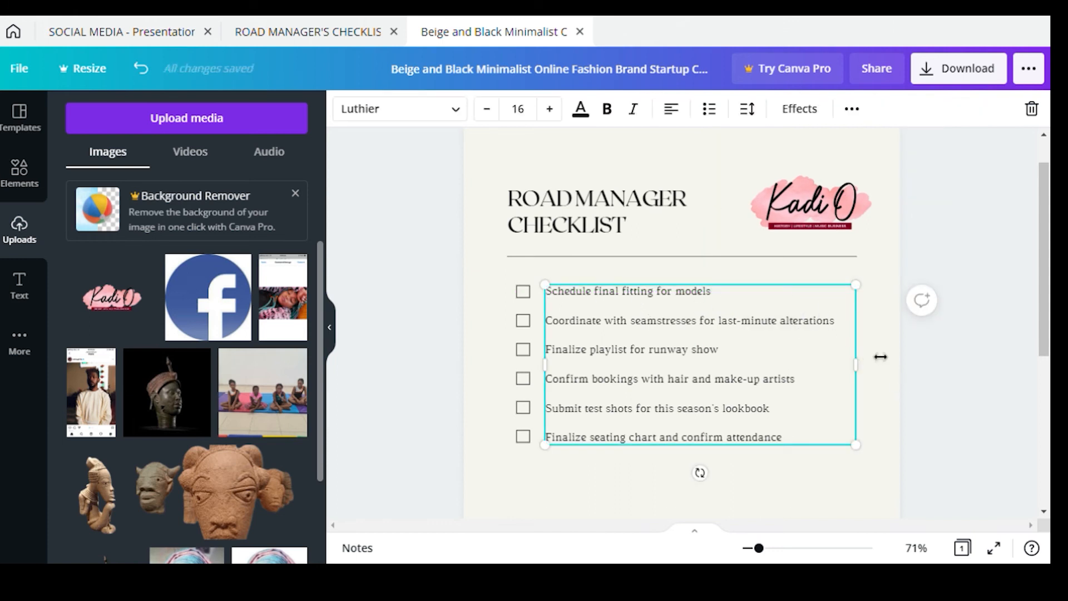
double_click(596, 301)
drag(720, 299, 554, 301)
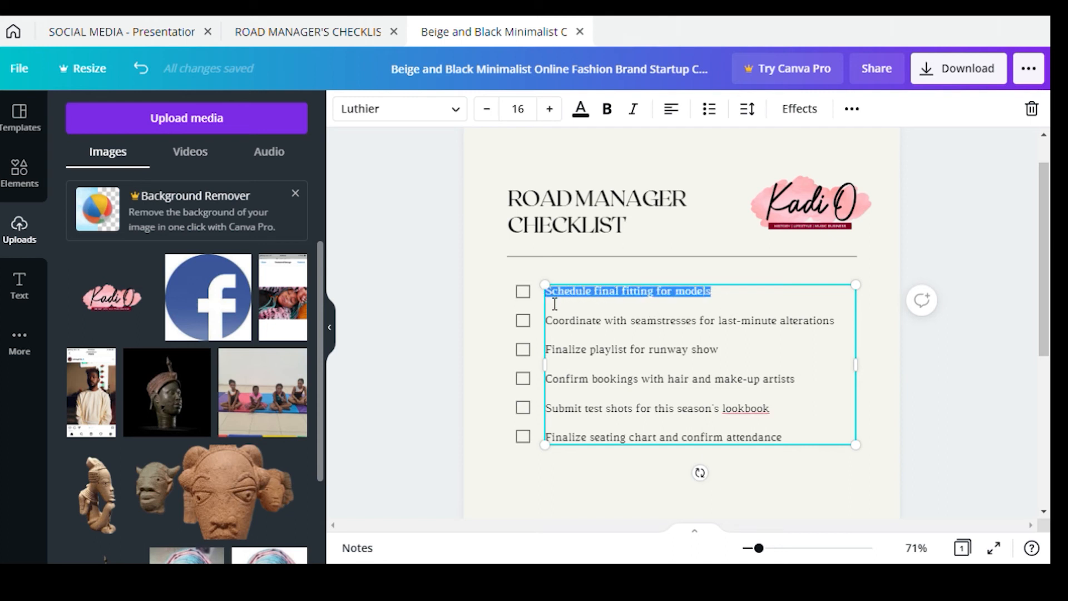
text(Wake up at )
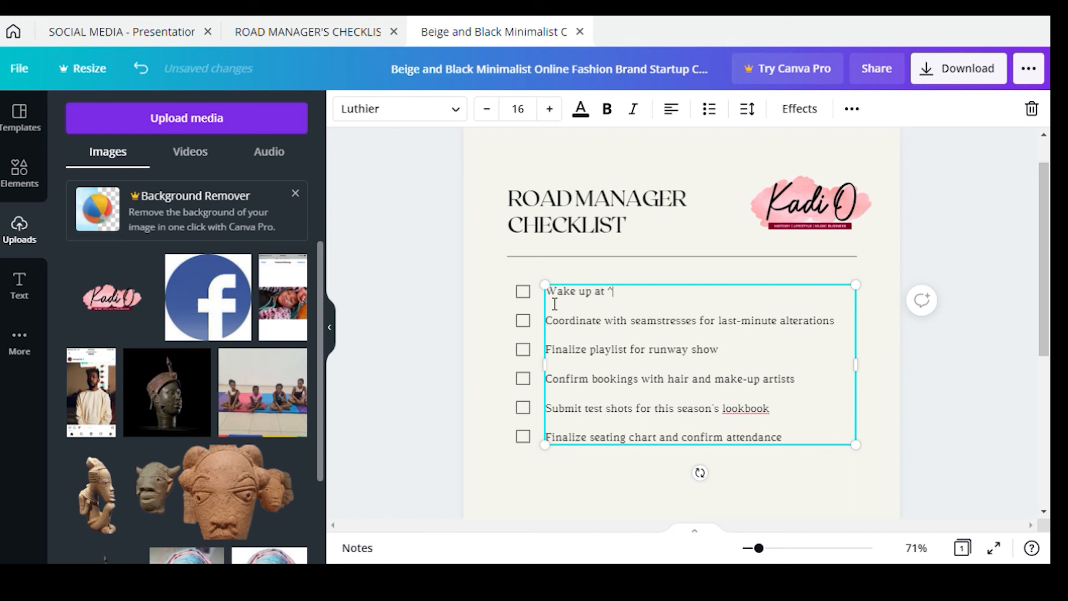
text(6 am)
Replace the second item with 'Check Email and communication medium'
key(shift+Right)
key(shift+Right)
key(shift+Right)
key(shift+Right)
key(shift+Right)
key(shift+Right)
key(shift+Right)
key(shift+Right)
key(shift+Right)
key(shift+Right)
key(shift+Right)
key(shift+Right)
key(shift+Right)
key(shift+Right)
key(shift+Right)
key(shift+Right)
key(shift+Right)
key(shift+Right)
key(shift+Right)
key(shift+Right)
key(shift+Right)
key(shift+Right)
key(shift+Right)
key(shift+Right)
key(shift+Right)
key(shift+Right)
key(shift+Right)
key(shift+Right)
key(shift+Right)
key(shift+Right)
key(shift+Right)
key(shift+Right)
key(shift+Right)
key(shift+Right)
key(shift+Right)
key(shift+Right)
key(shift+Right)
key(shift+Right)
key(shift+Right)
key(shift+Right)
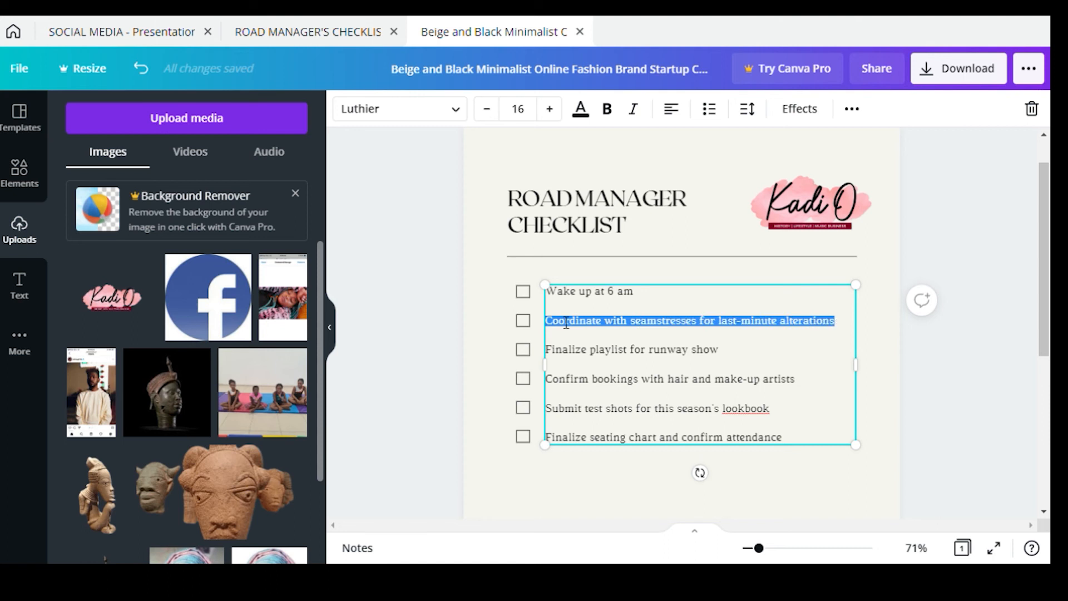
text(e)
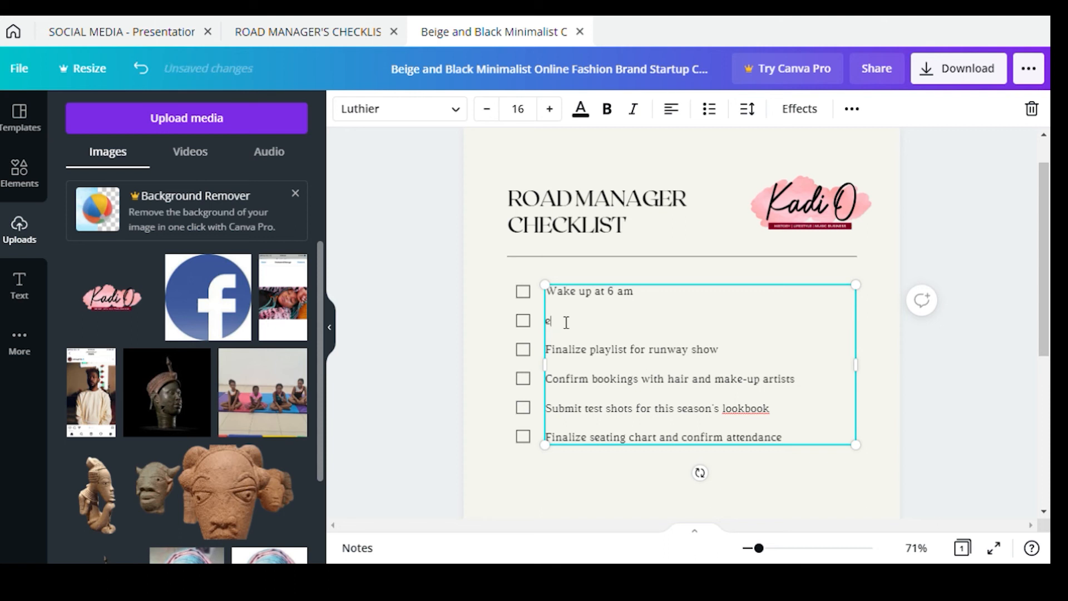
text(dMornin)
key(BackSpace)
key(BackSpace)
key(BackSpace)
key(BackSpace)
key(BackSpace)
key(BackSpace)
text(Check Email and all co)
text(mmubication medium)
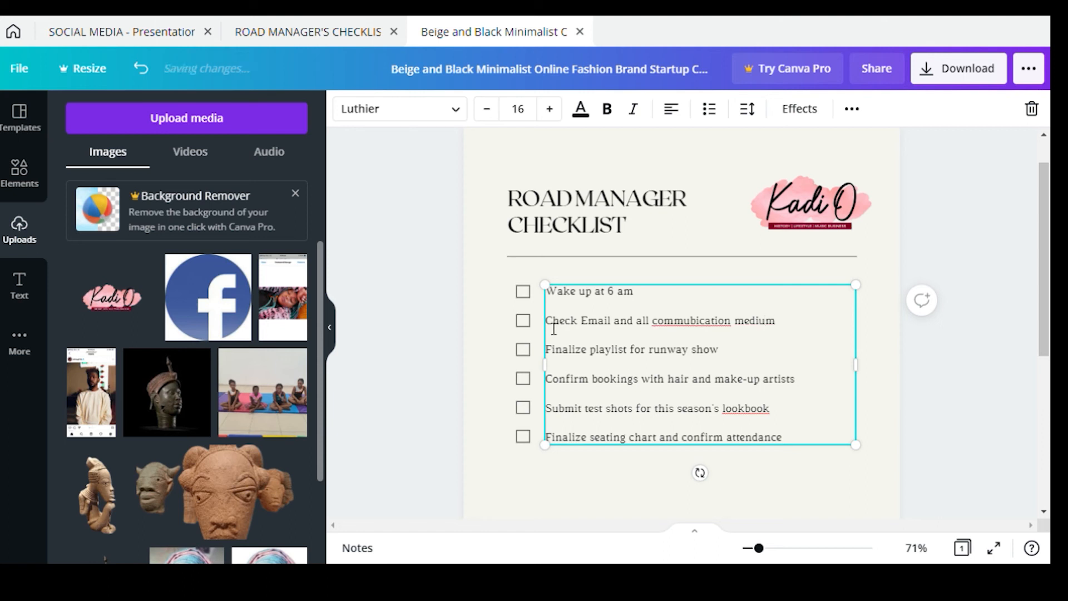
Fix the 'communication' typo and add 'from 6:30 -7:30 am' to the email task
double_click(719, 327)
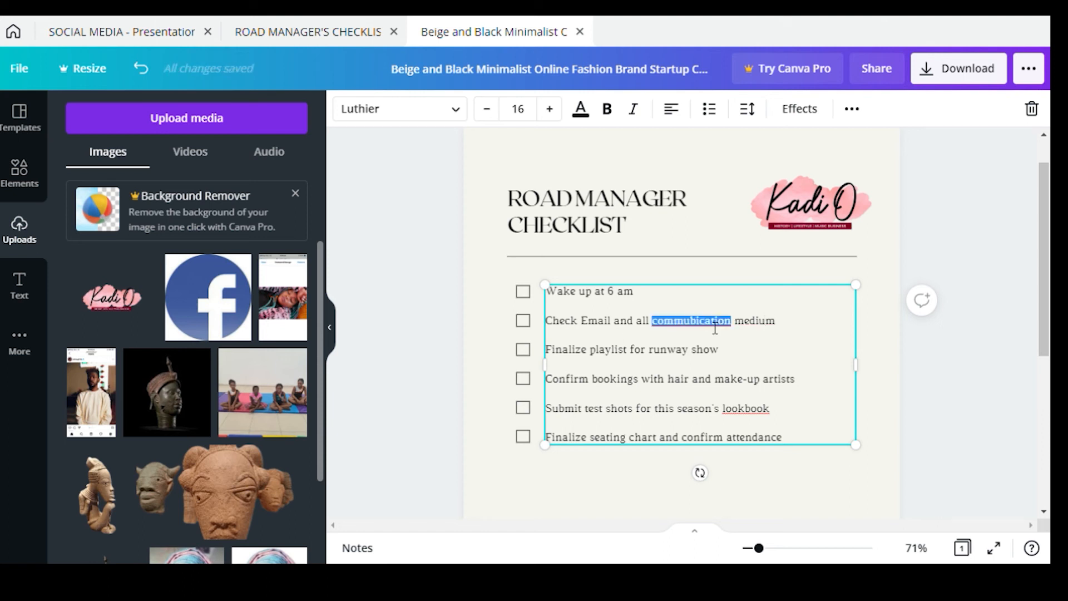
click(703, 327)
key(BackSpace)
text(n)
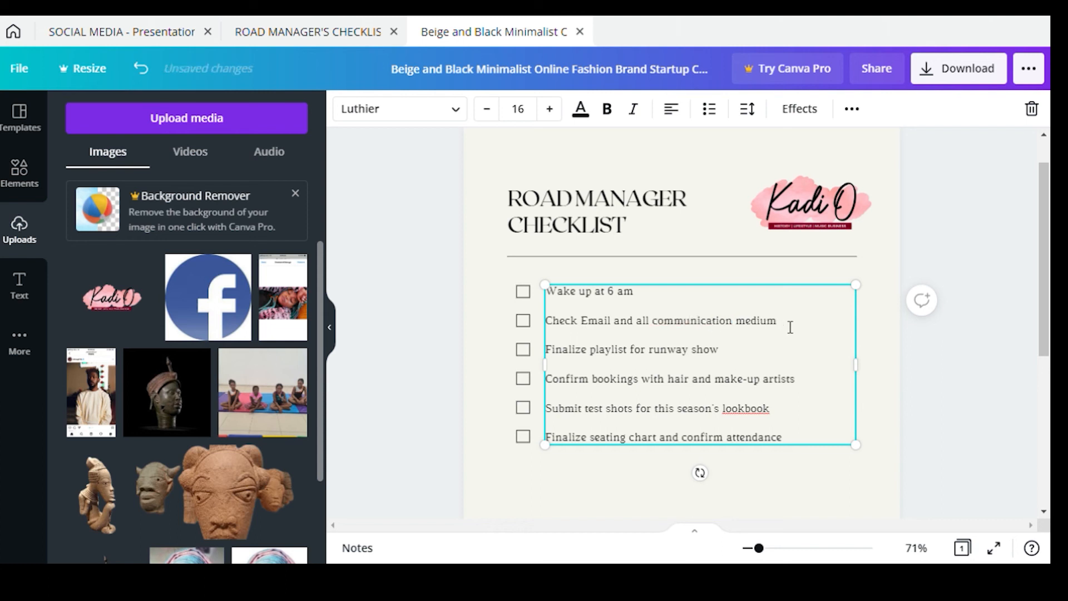
text( from)
key(BackSpace)
key(BackSpace)
key(BackSpace)
text(6)
text(:30)
text( -b)
key(BackSpace)
text(7:30 q)
key(BackSpace)
text(am)
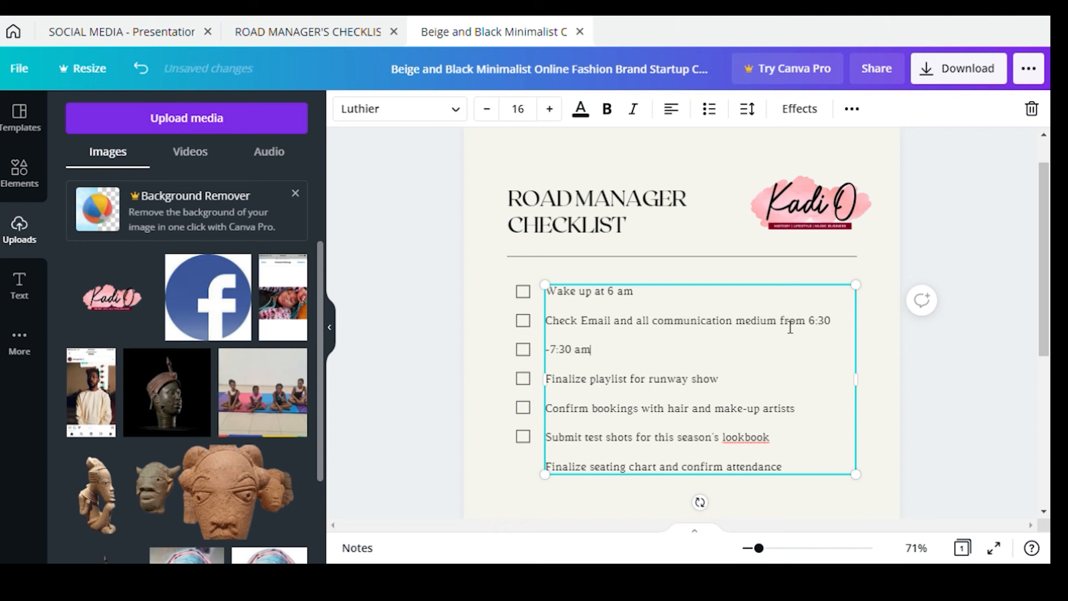
Widen the checklist box and insert 'and send out' before Email in the second task
drag(856, 381, 893, 383)
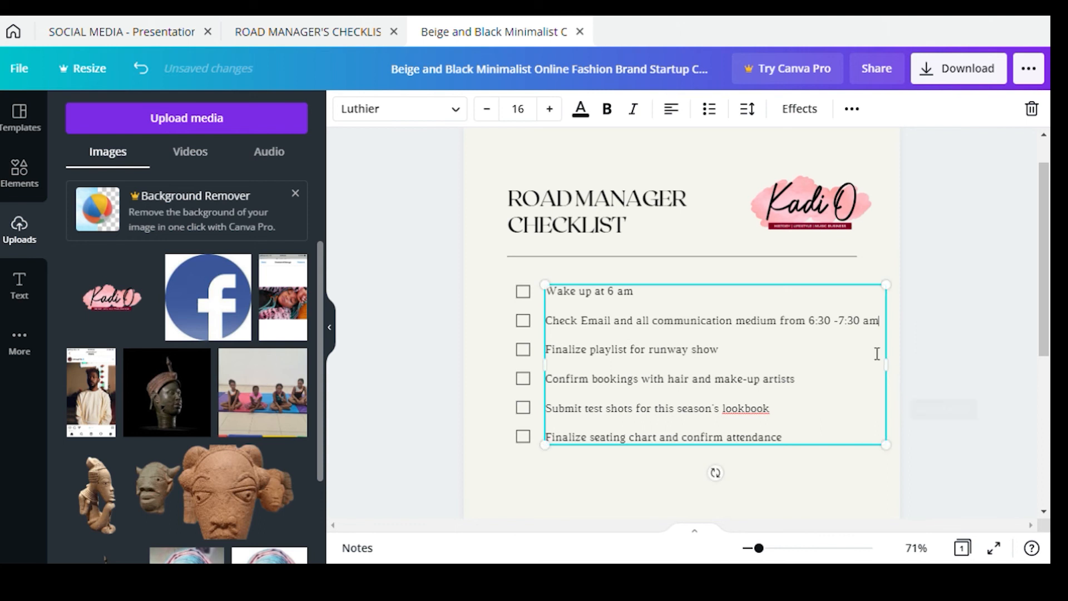
drag(718, 350, 552, 354)
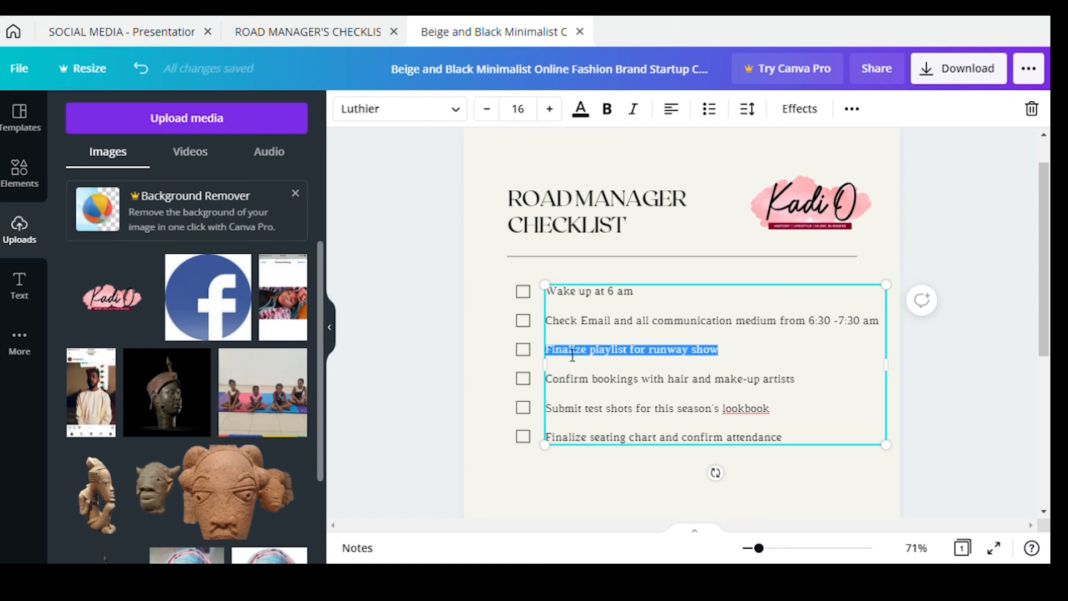
click(587, 333)
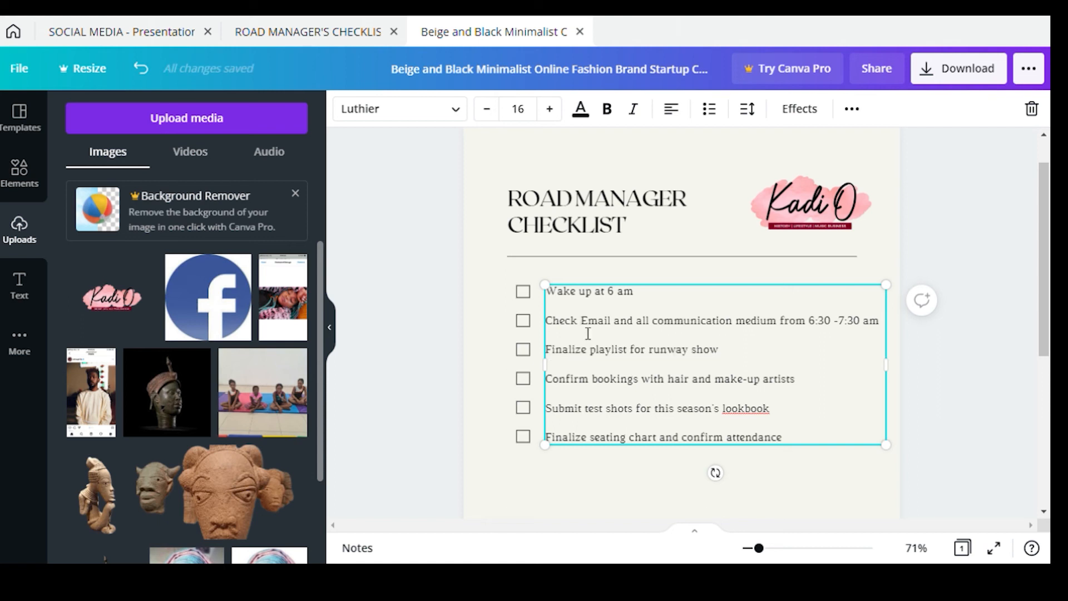
text(and send out)
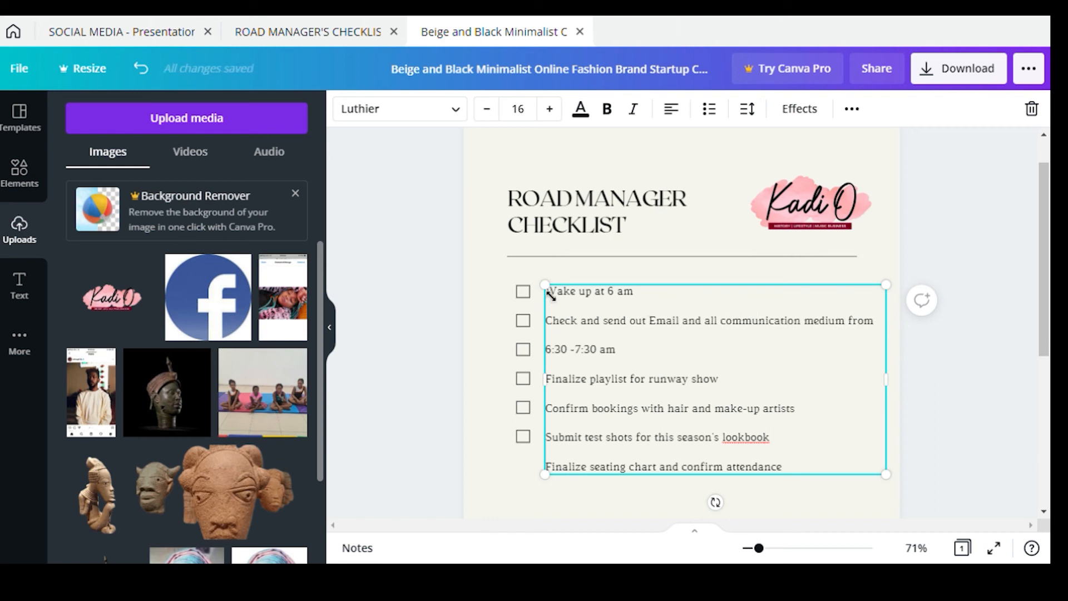
Rescale and widen the checklist text box so the task lines fit
drag(550, 292, 537, 281)
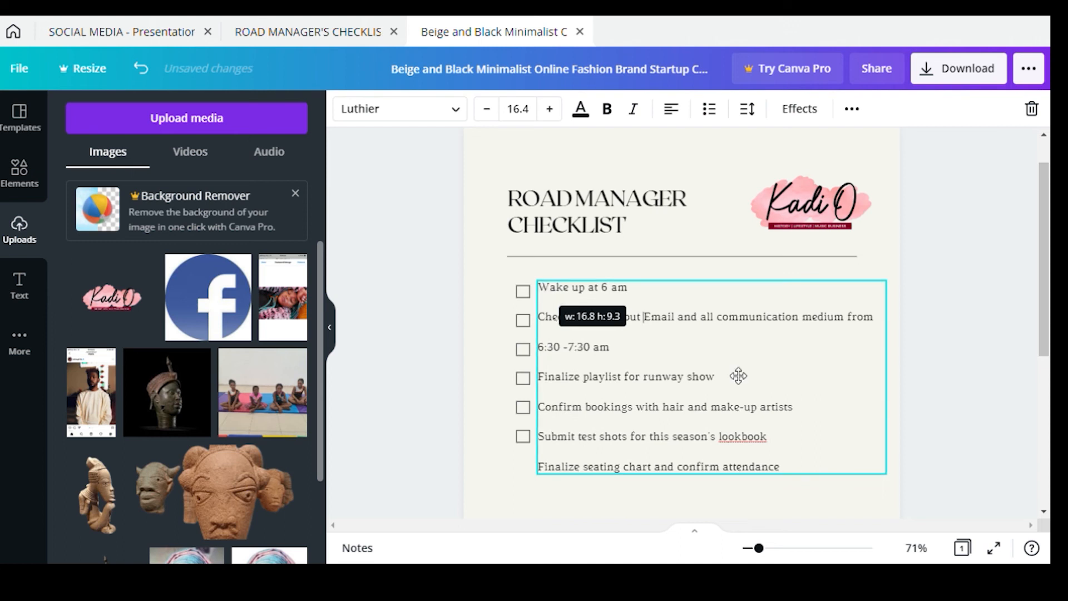
drag(887, 383, 920, 394)
drag(912, 474, 847, 439)
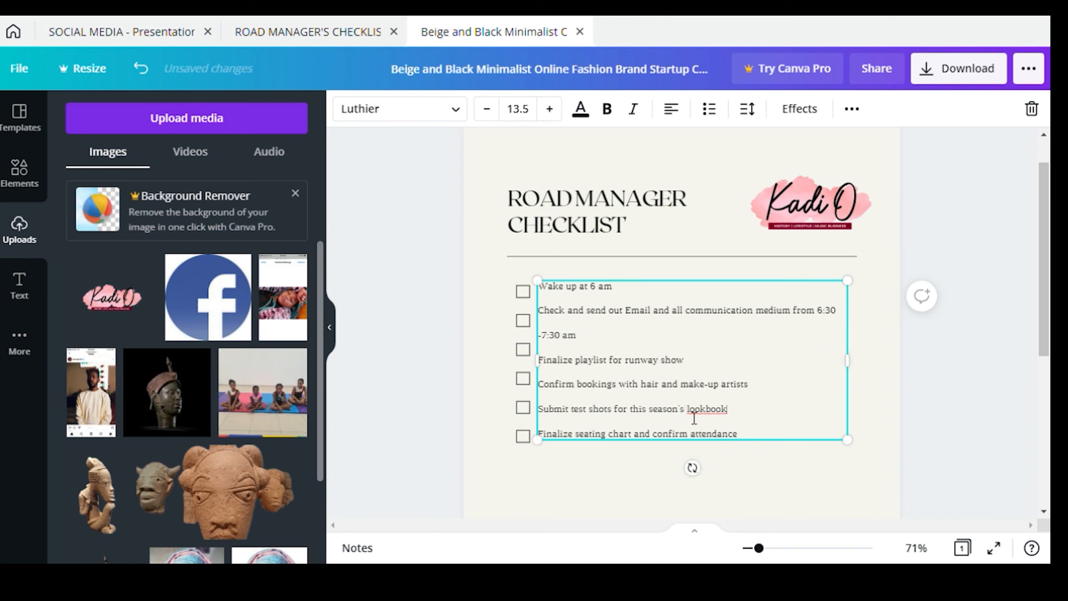
drag(802, 446, 688, 384)
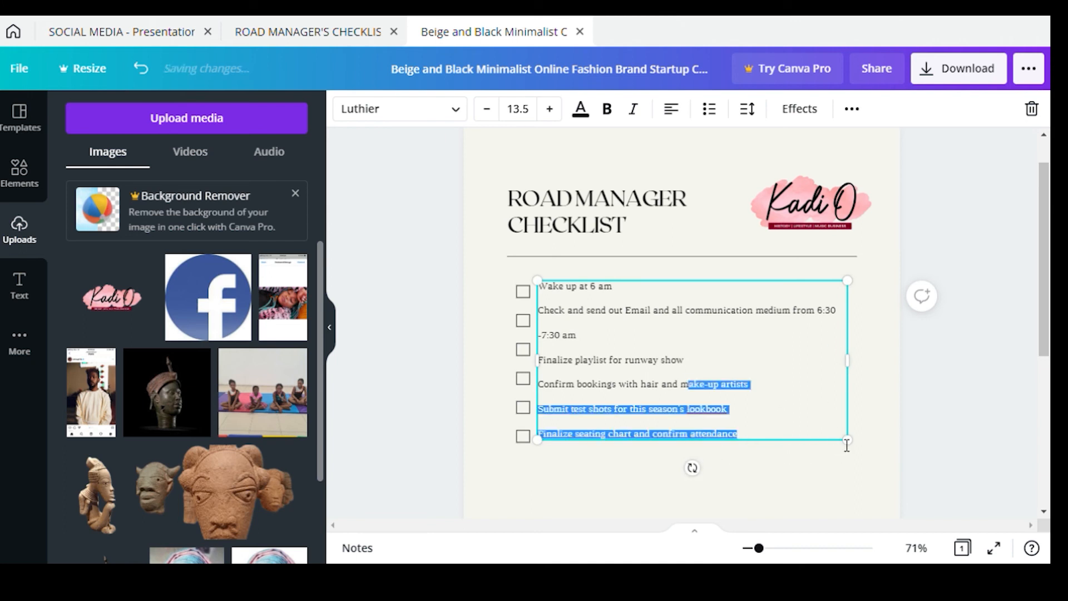
click(853, 447)
click(818, 439)
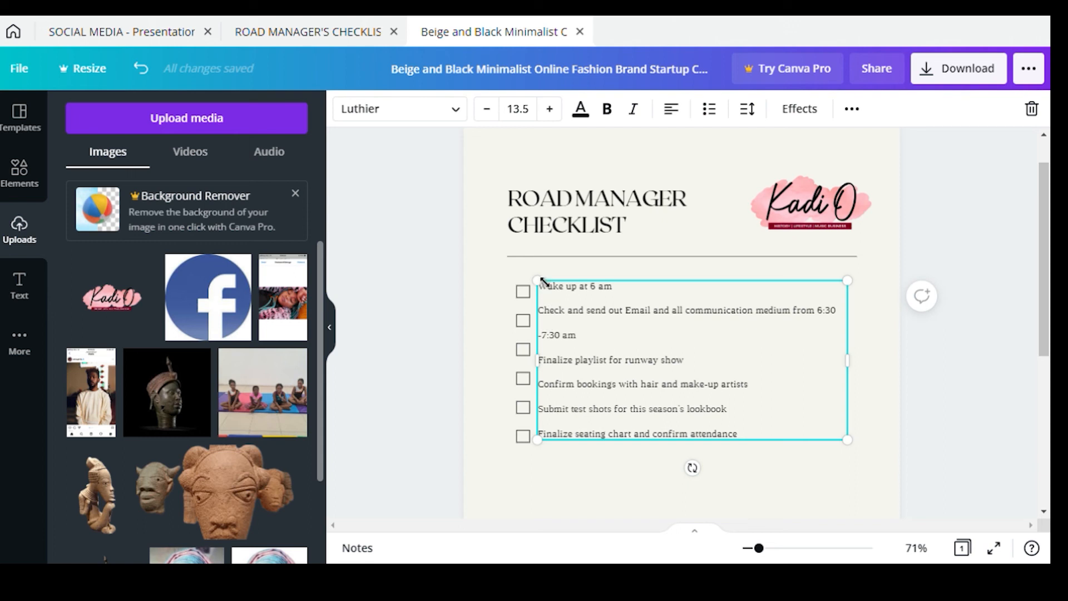
drag(549, 291, 558, 296)
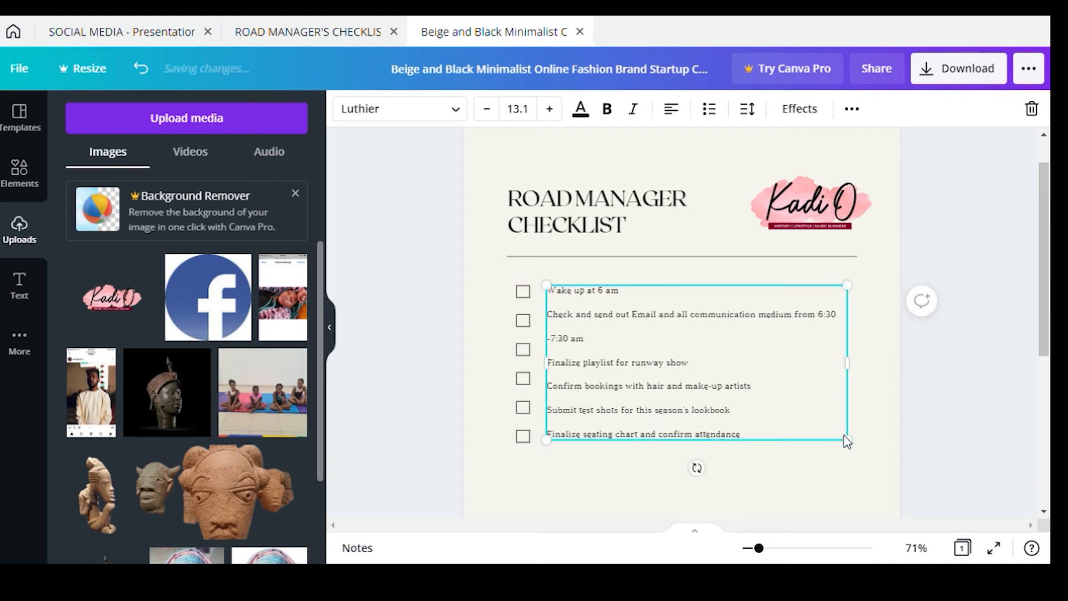
Size the checklist text to 13.6 and align it with the checkbox column
drag(855, 376, 885, 383)
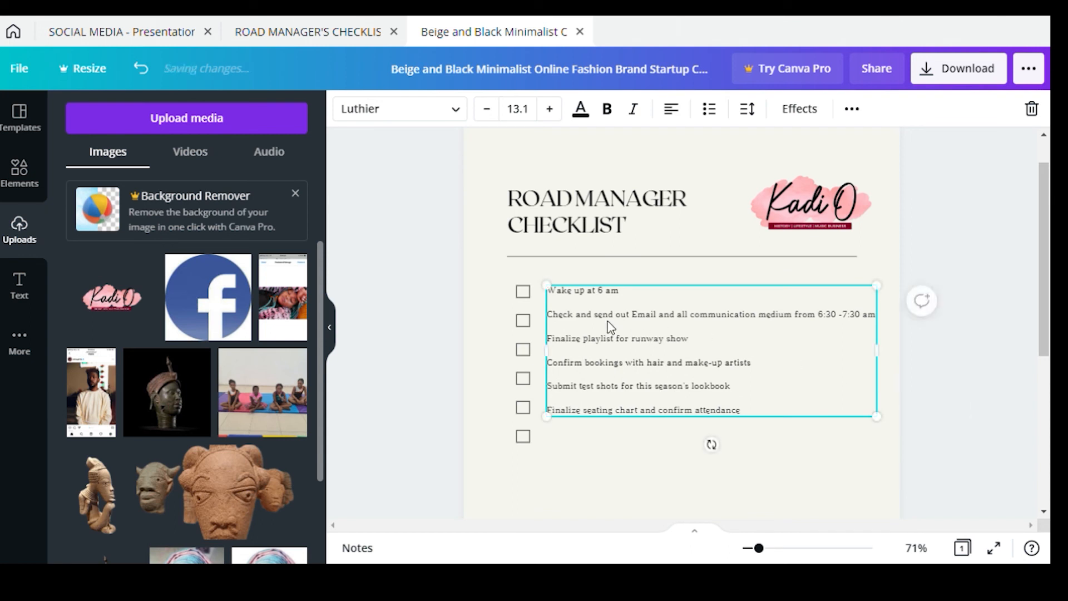
drag(882, 429, 871, 470)
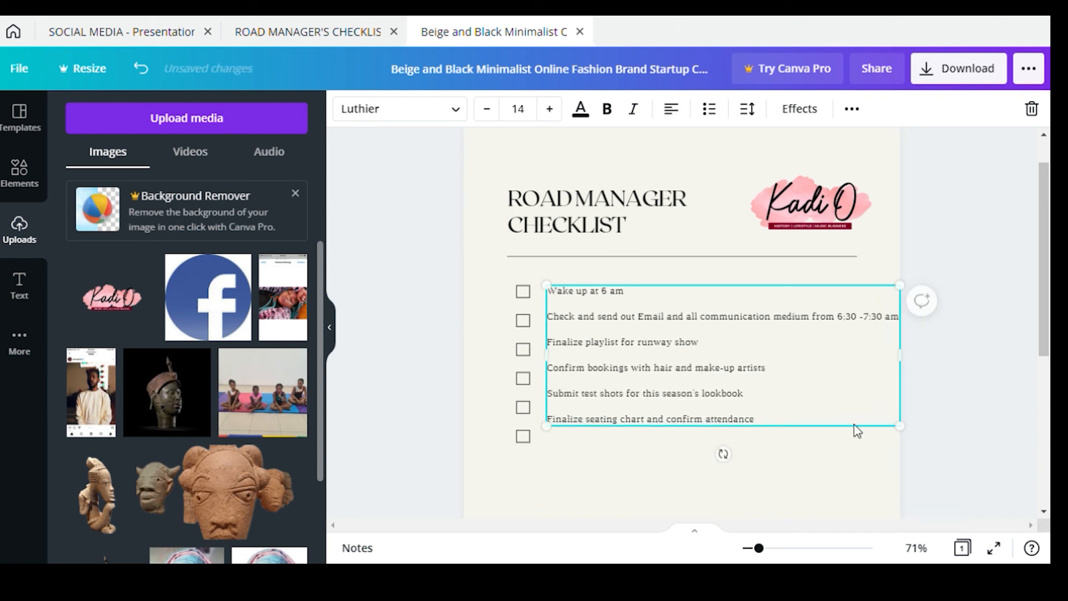
mouse_move(723, 454)
mouse_down()
mouse_move(704, 462)
mouse_move(722, 456)
mouse_up()
key(ctrl+z)
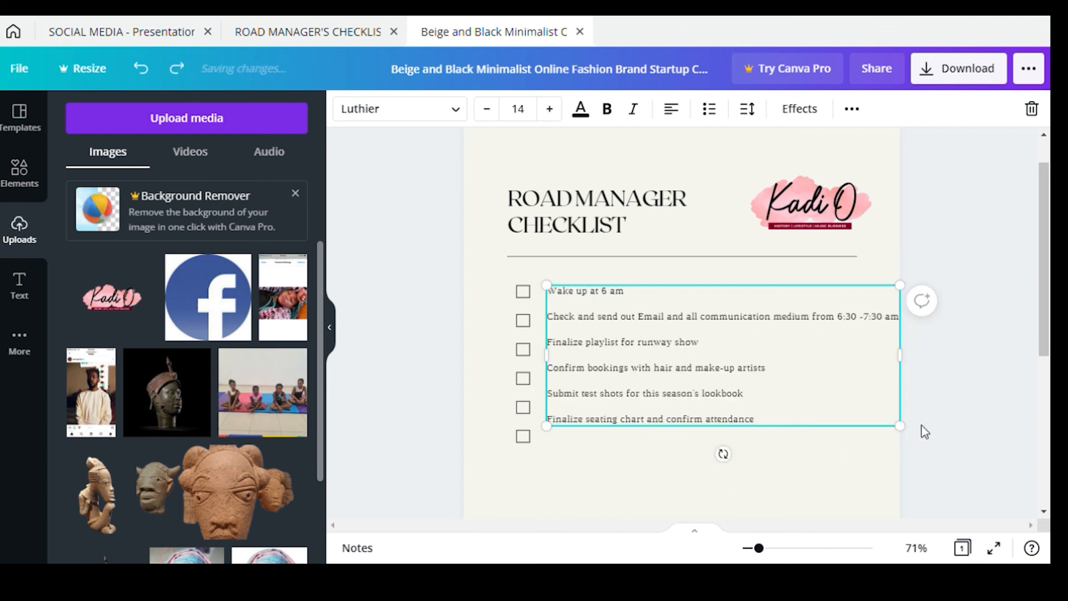
drag(907, 432, 891, 421)
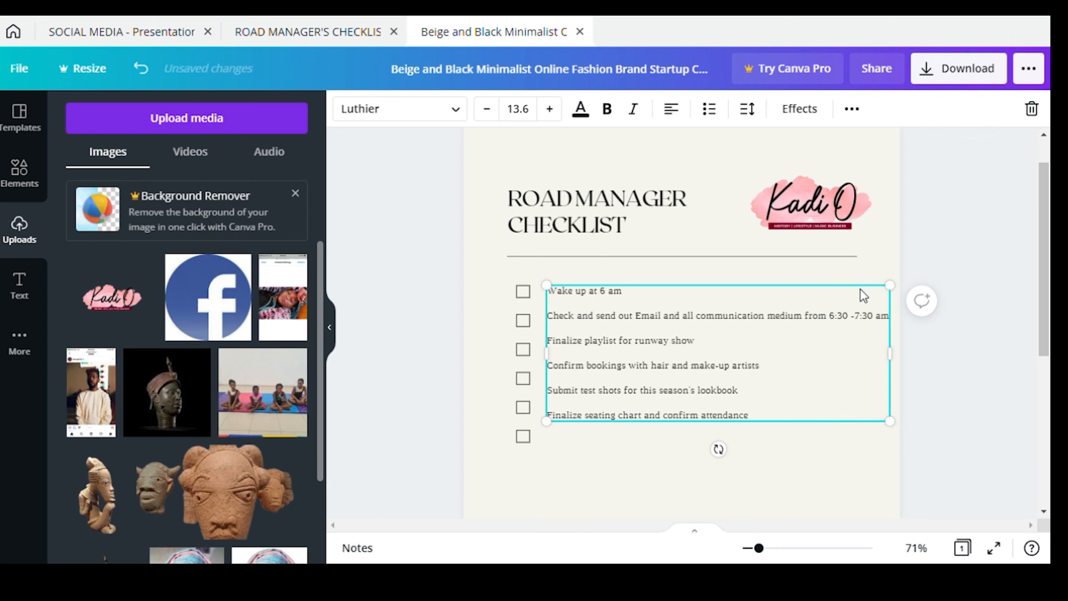
mouse_move(835, 318)
mouse_down()
mouse_move(837, 333)
mouse_move(840, 319)
mouse_up()
drag(678, 347, 531, 349)
Clear the runway playlist line and type 'Exercise for 30 minutes' with its time
key(Return)
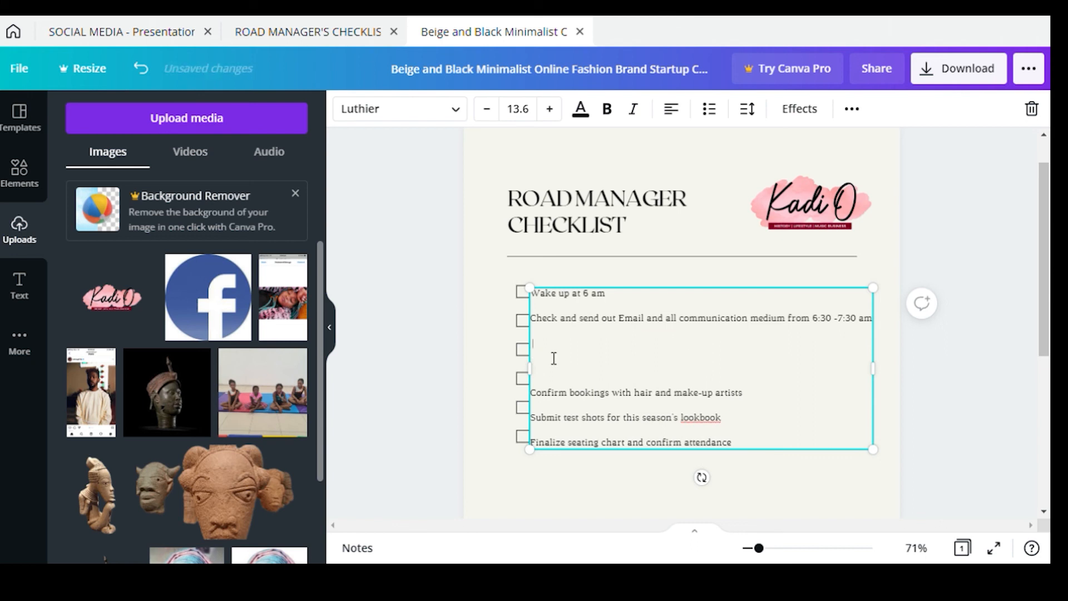
text(Exercise for 30 minutes)
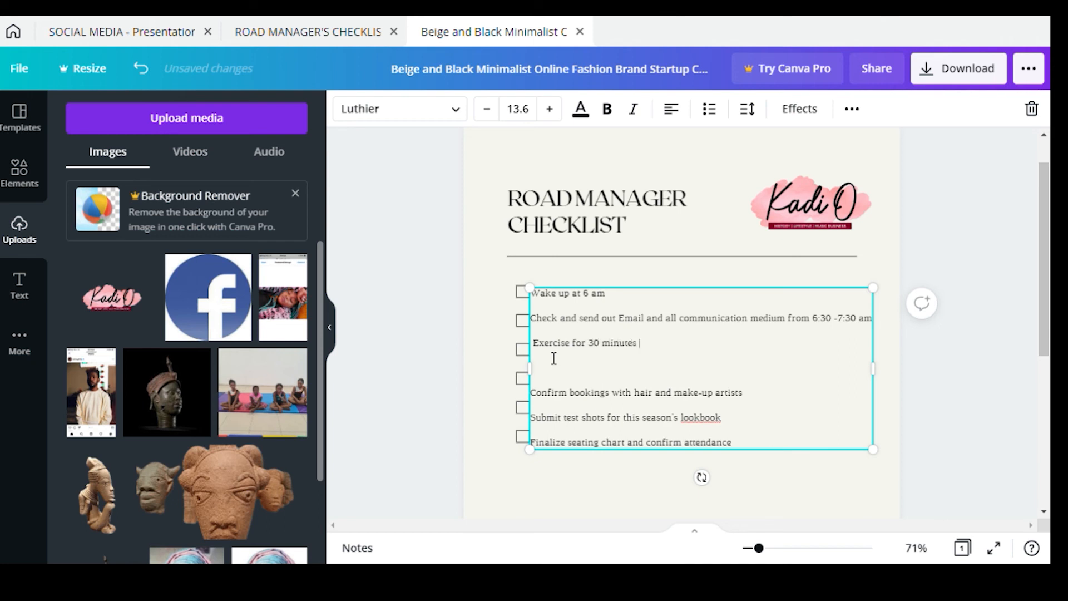
text( &)
text(:30)
text(:)
text(30-8:00am)
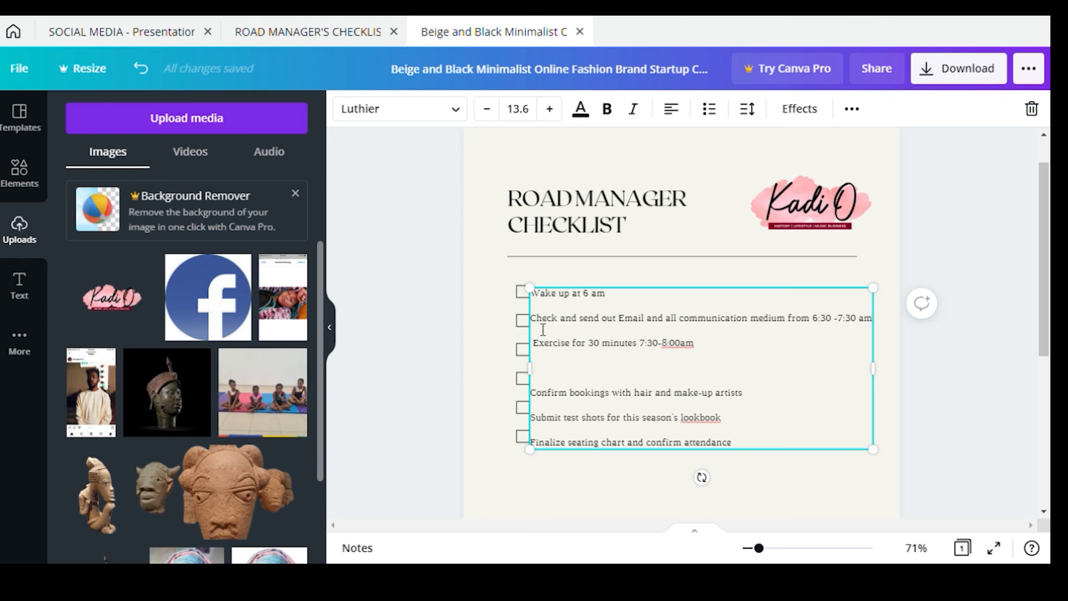
Adjust the line spacing of the whole checklist text
key(ctrl+a)
click(746, 108)
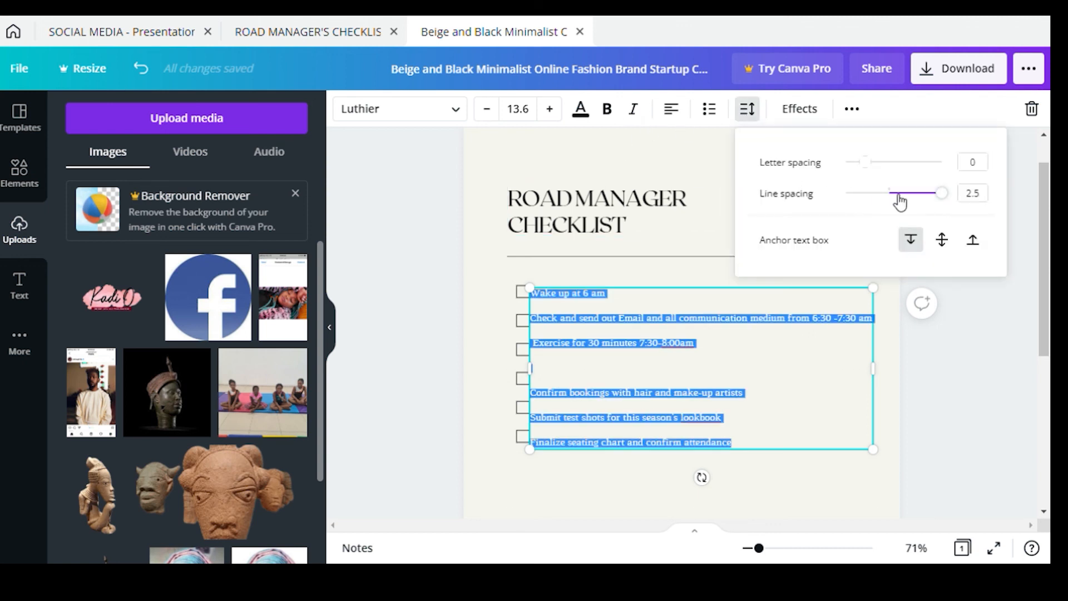
drag(941, 200, 1010, 202)
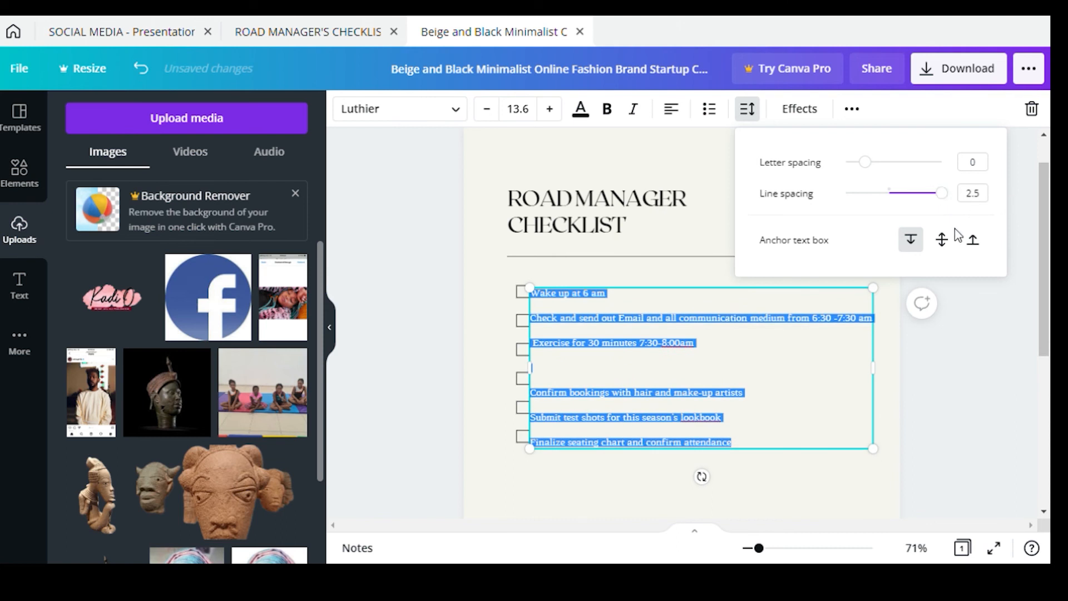
click(873, 378)
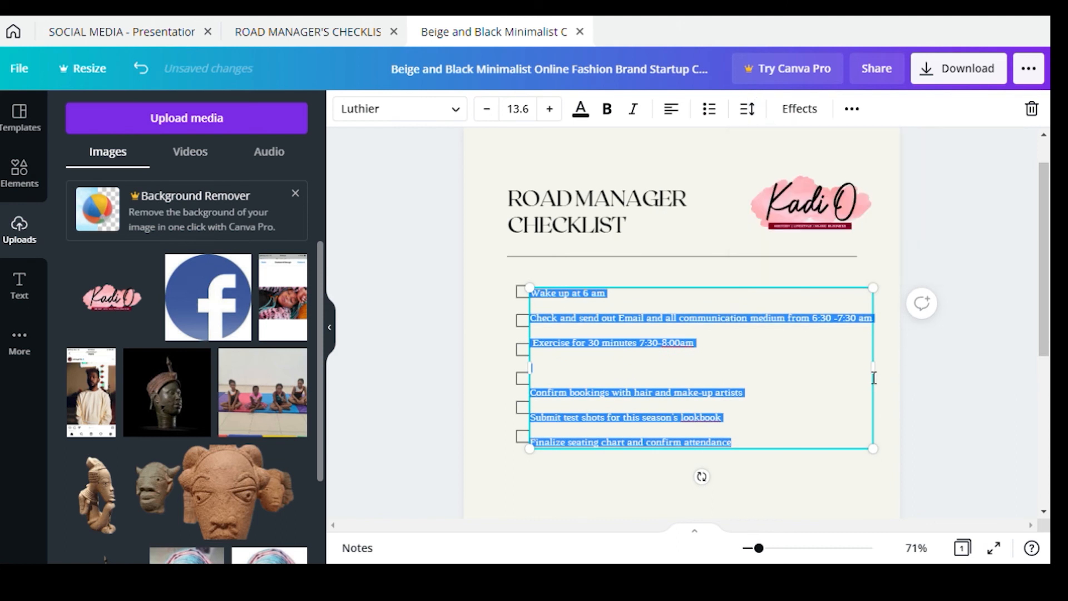
click(542, 350)
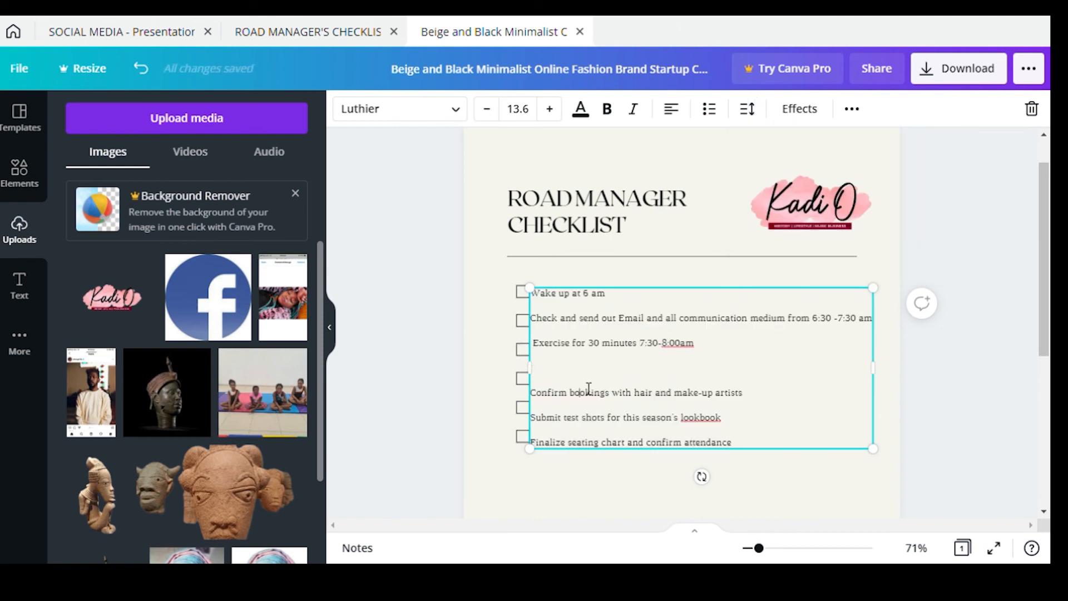
Add a task for bath, coffee and breakfast 8-9 am below the exercise line
click(709, 353)
text(,grab cofee)
key(BackSpace)
key(BackSpace)
key(BackSpace)
key(BackSpace)
key(BackSpace)
key(BackSpace)
key(BackSpace)
key(BackSpace)
key(BackSpace)
key(BackSpace)
click(730, 350)
key(Return)
text(bath)
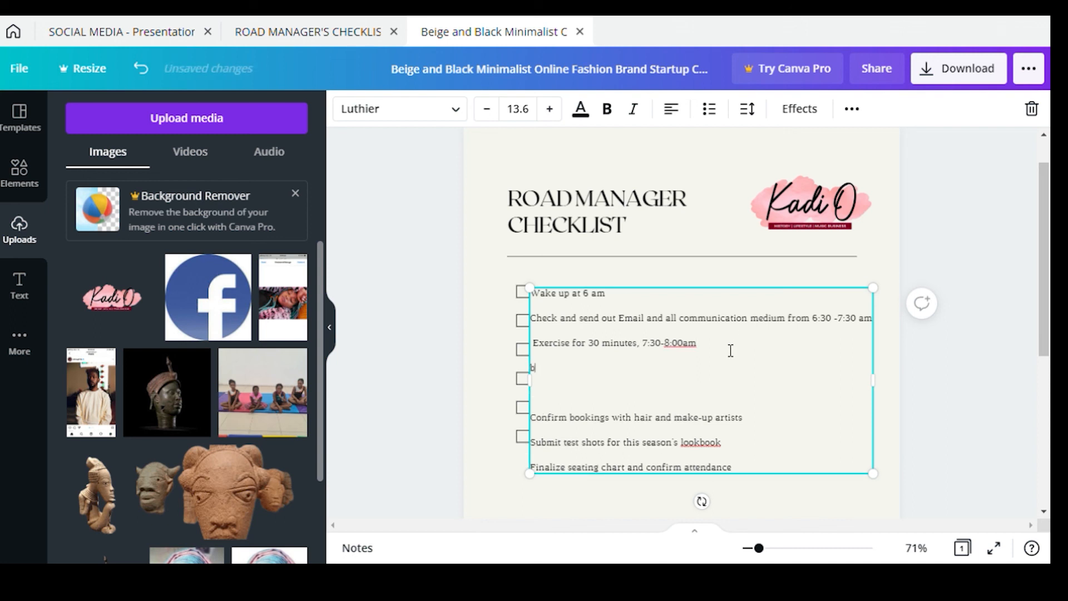
text(th, Gra)
key(BackSpace)
text(and breakfa)
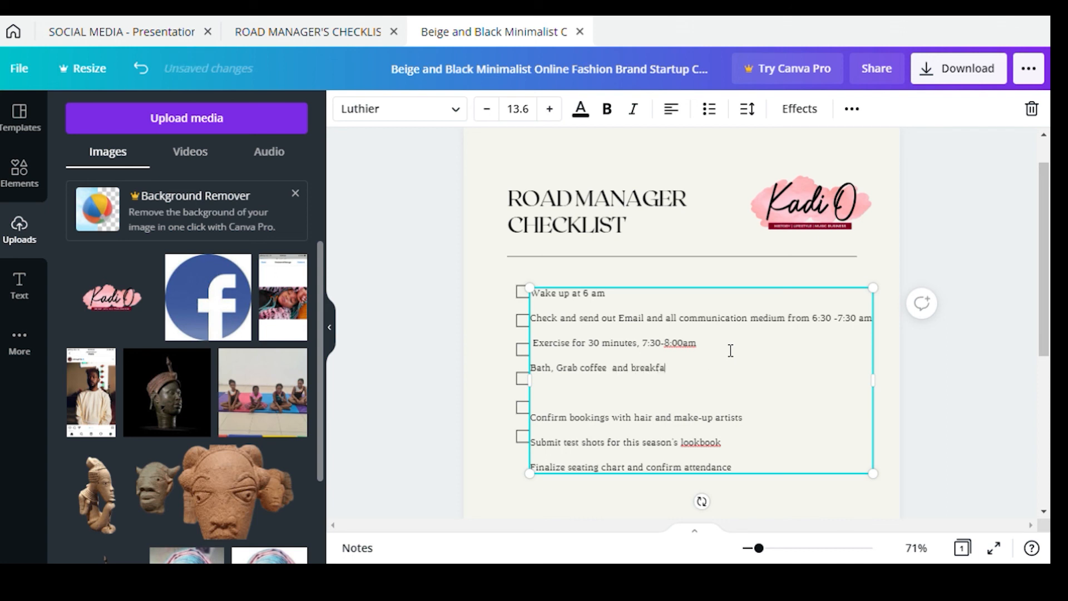
text(st 8-9 am)
Add the task 'Start Work offically by 9am'
key(Return)
text(Start Wo)
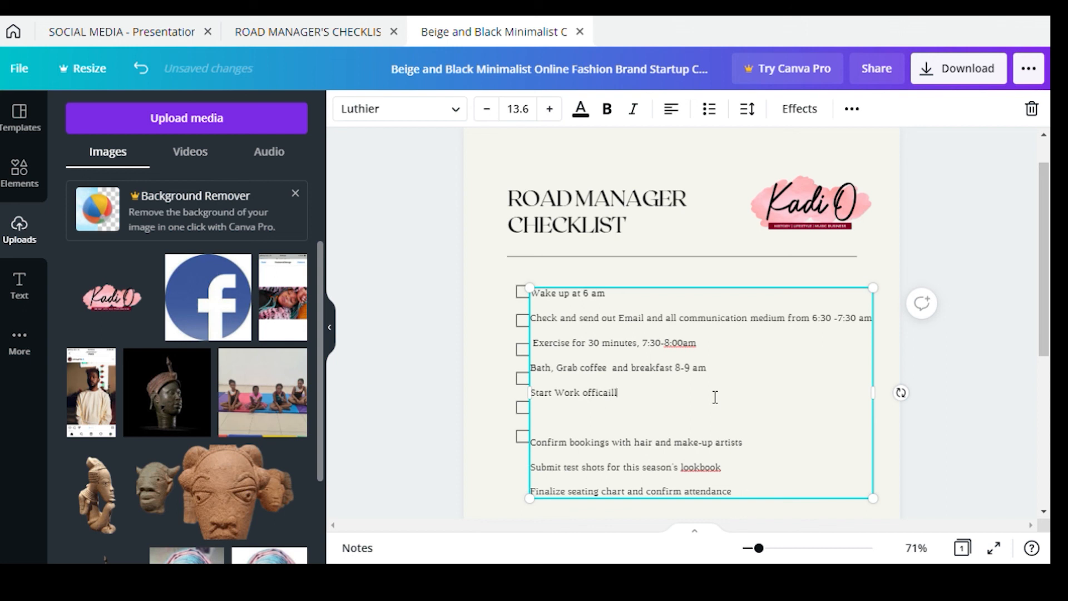
text(rk offically by 9am)
double_click(616, 394)
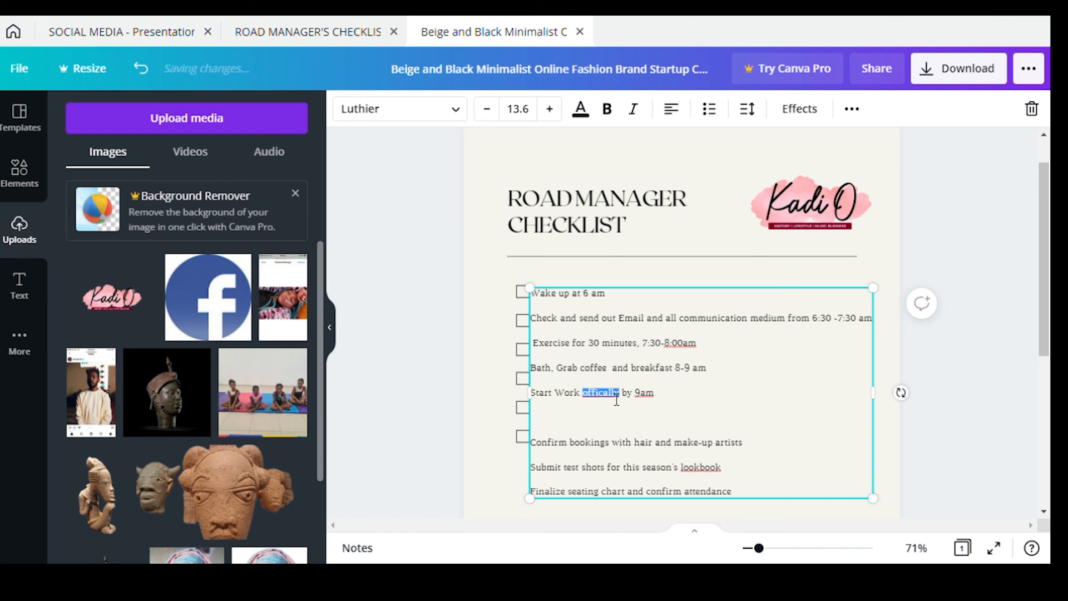
Delete 'offically' from the start-work task and remove the blank line below it
click(645, 404)
drag(619, 396, 582, 397)
key(BackSpace)
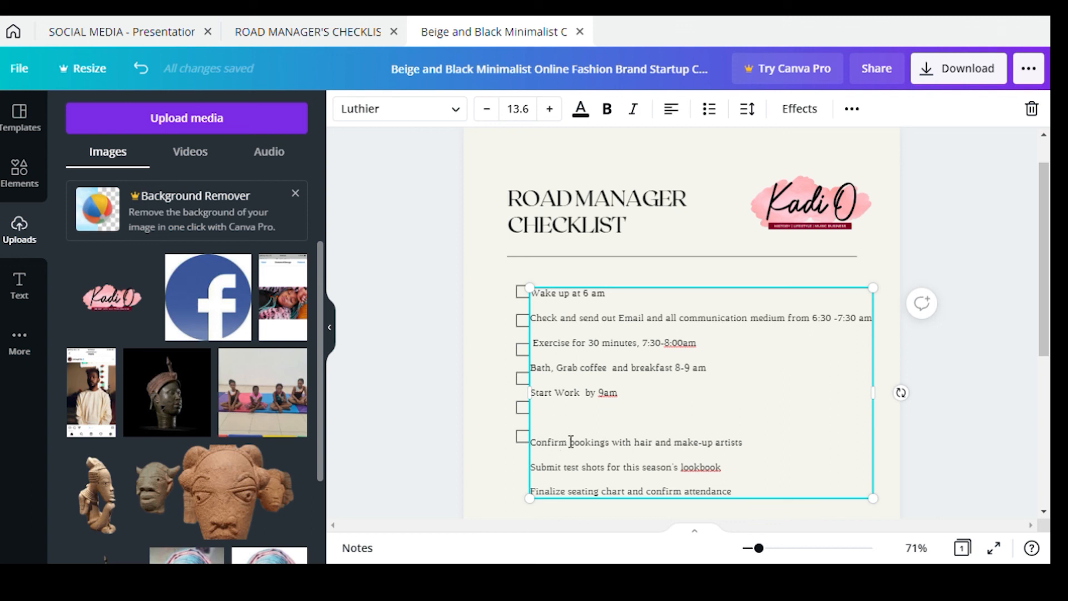
key(BackSpace)
Rewrite the Confirm bookings task to include show dates
click(624, 427)
drag(626, 426, 741, 432)
key(BackSpace)
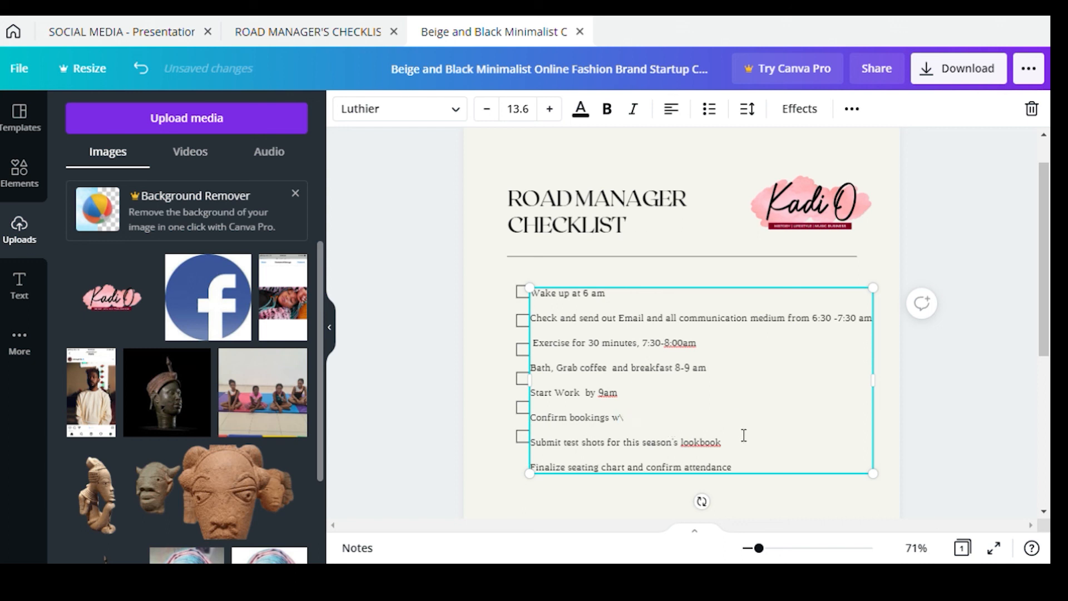
key(BackSpace)
text(and show date)
text(s,)
key(BackSpace)
key(ctrl+Left)
key(ctrl+Left)
key(ctrl+BackSpace)
text(,)
key(End)
text(loa)
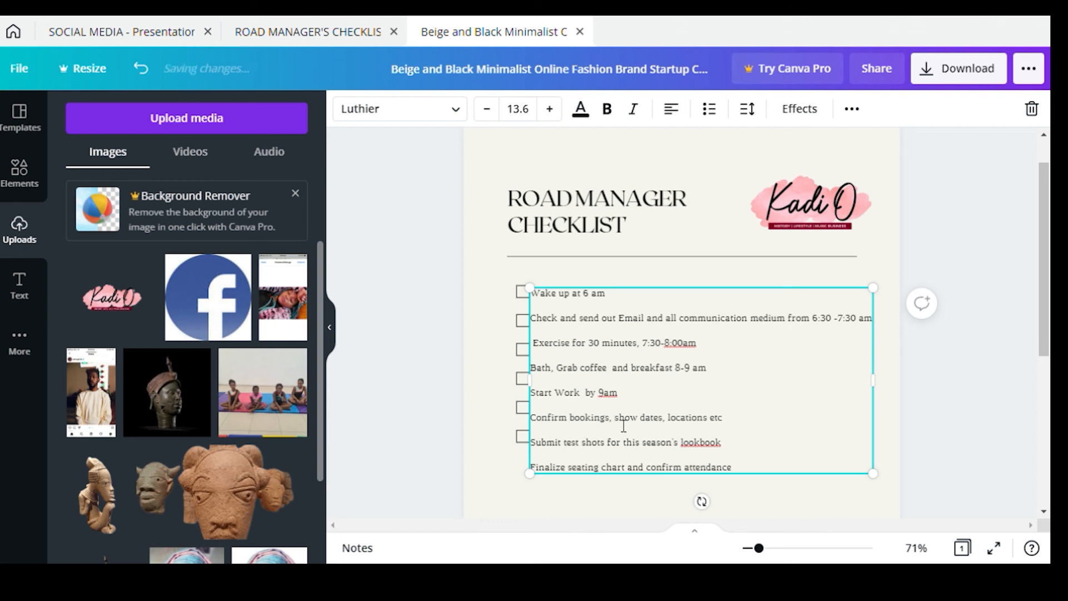
Add new task lines 'Check artist requirement' and 'Sort out accommodation'
key(Return)
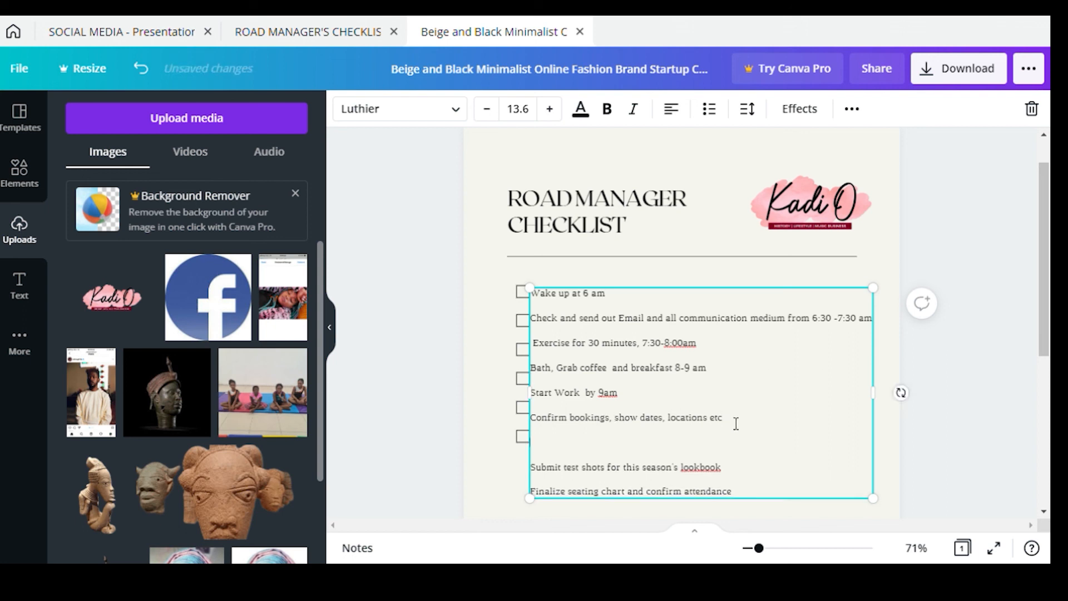
text(Check artist requirment)
key(Return)
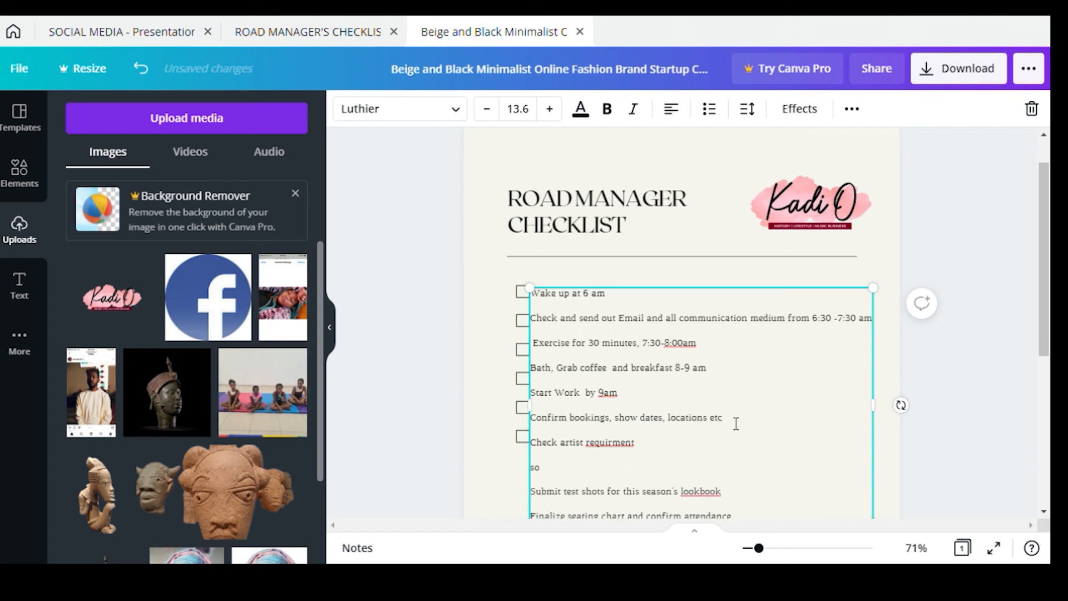
text(Sort out accomodation,)
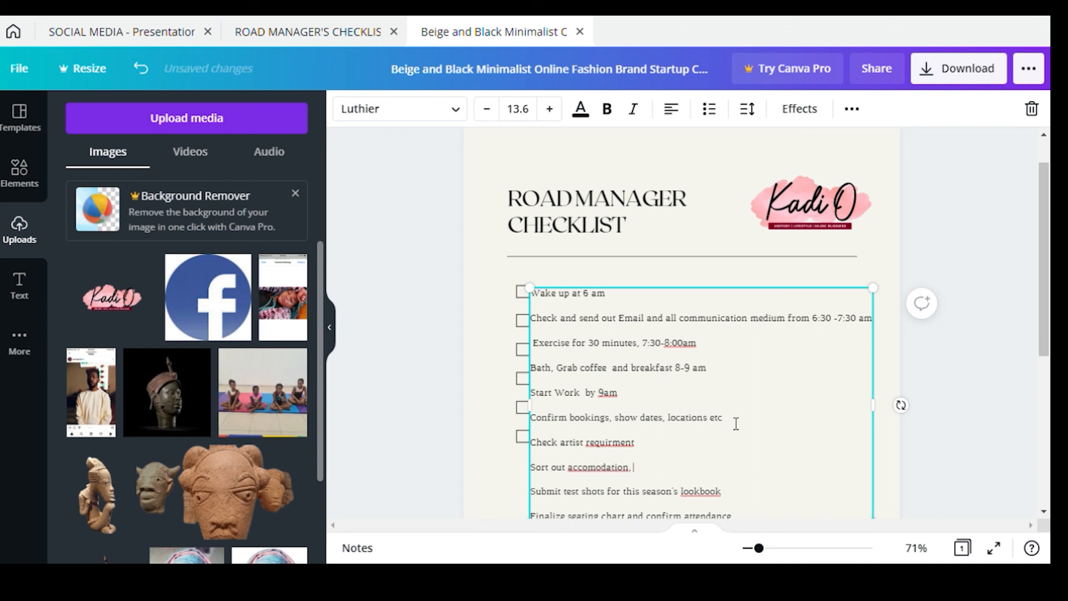
Fix the typos, add 'rider' after artist, and extend accommodations with venue, stage, sound check
double_click(610, 443)
key(Right)
text(e)
click(601, 474)
text(m)
click(644, 471)
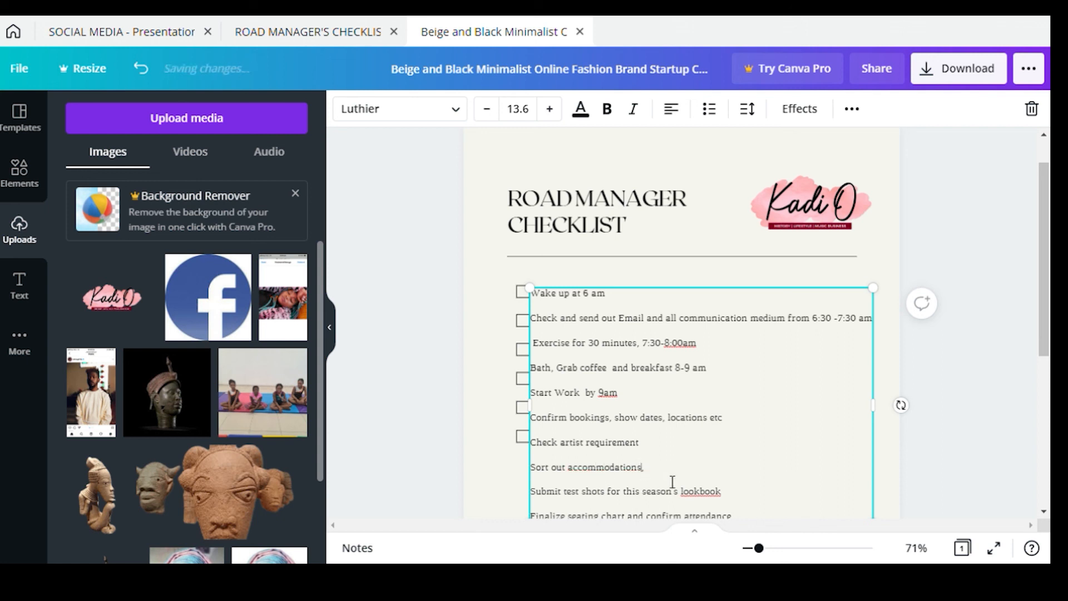
click(587, 446)
text(rider r)
click(649, 471)
text(accommodations, check venue)
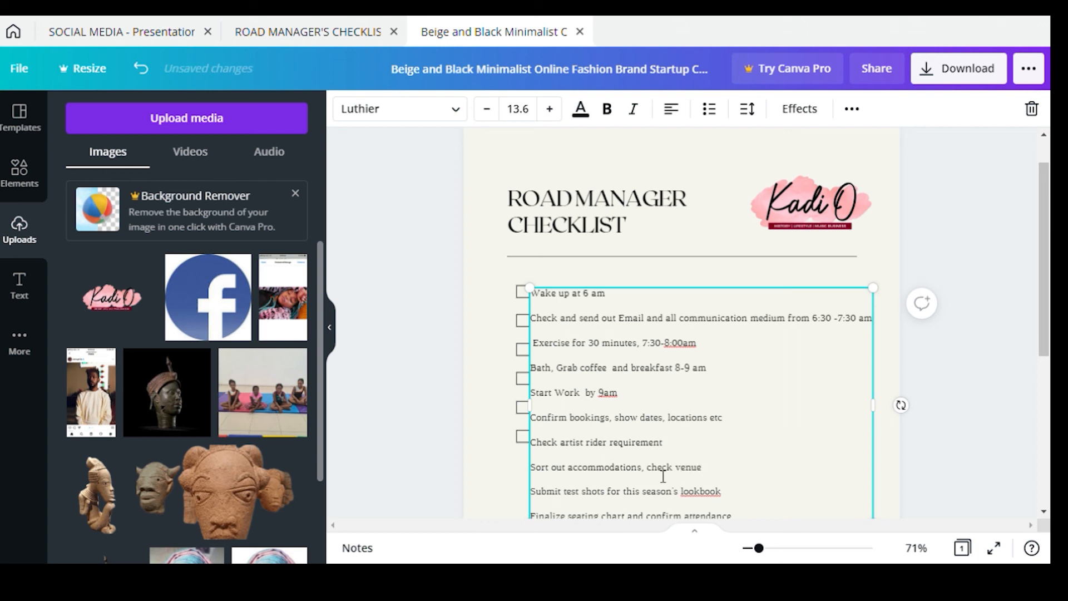
text(,)
text( stage, sound check etc.)
Add 'The get to venue for the main day' and delete the test-shots and seating-chart lines
key(Return)
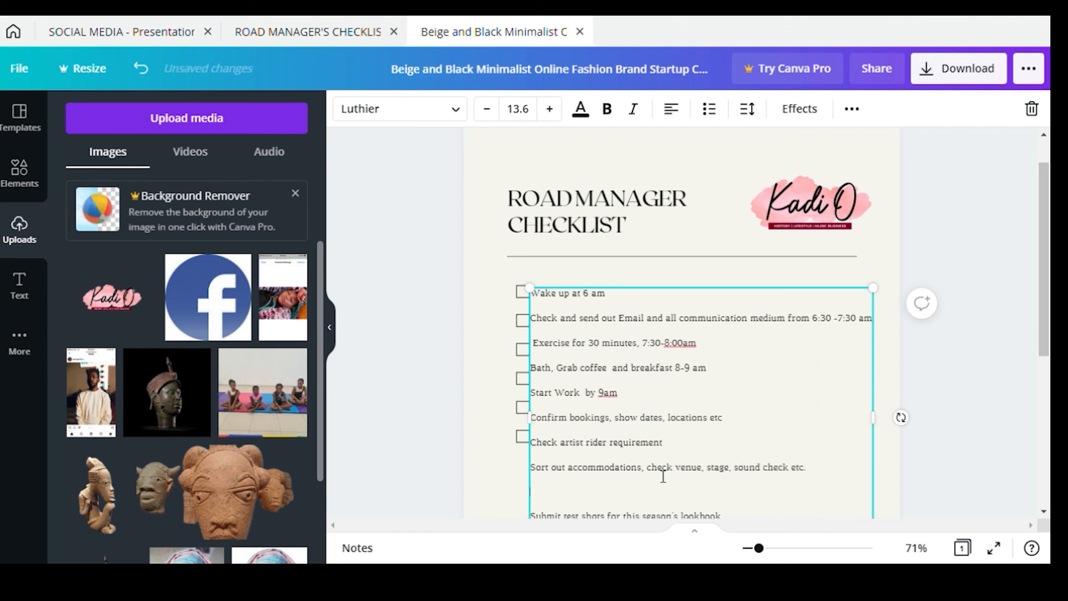
text(t)
key(BackSpace)
text(The get to venue for the main day)
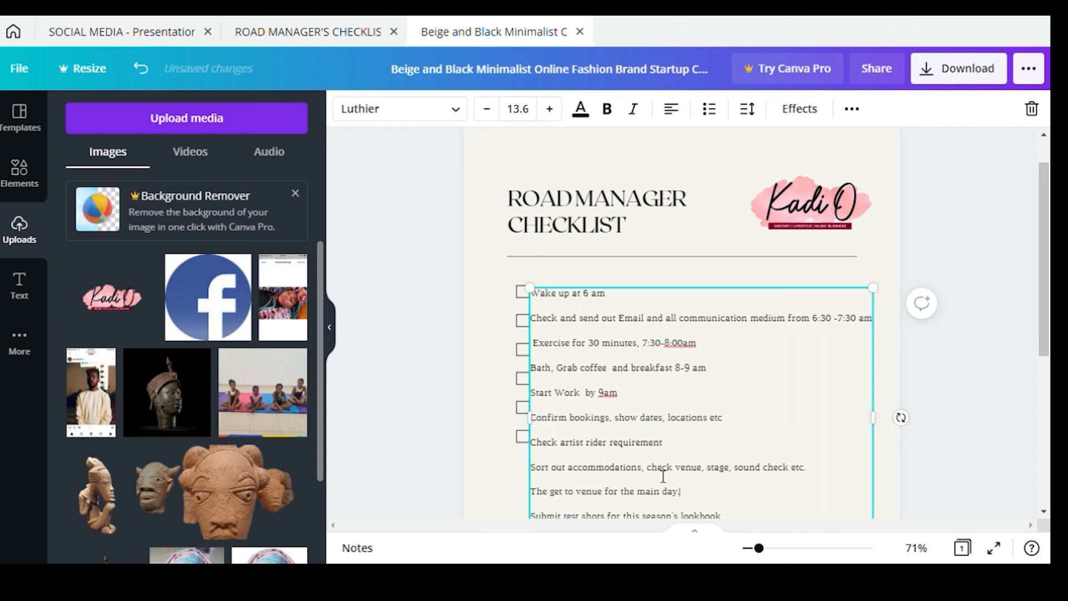
key(shift+Down)
key(shift+Down)
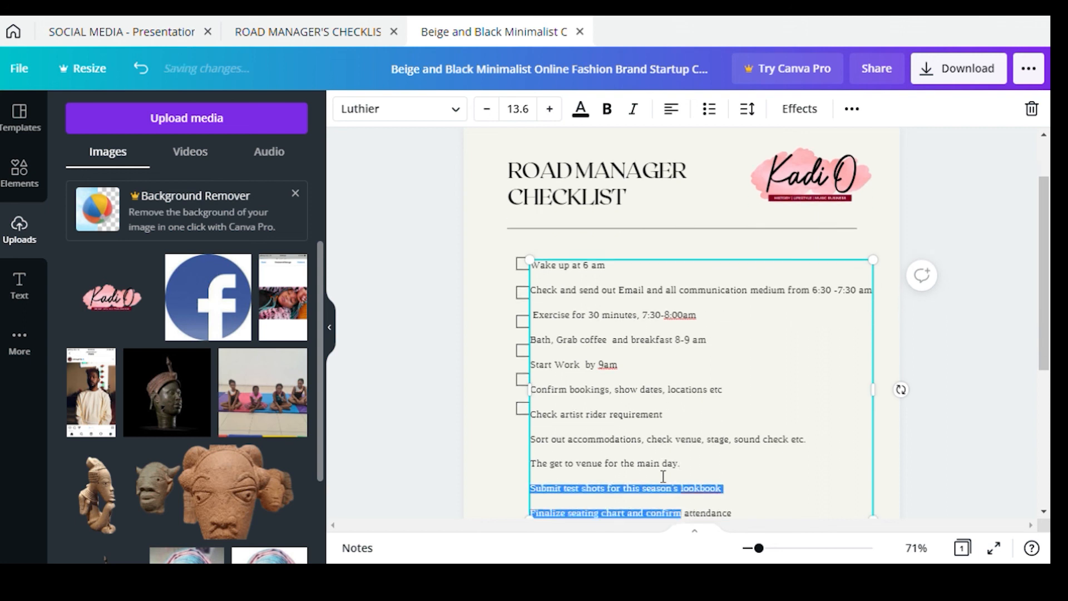
key(BackSpace)
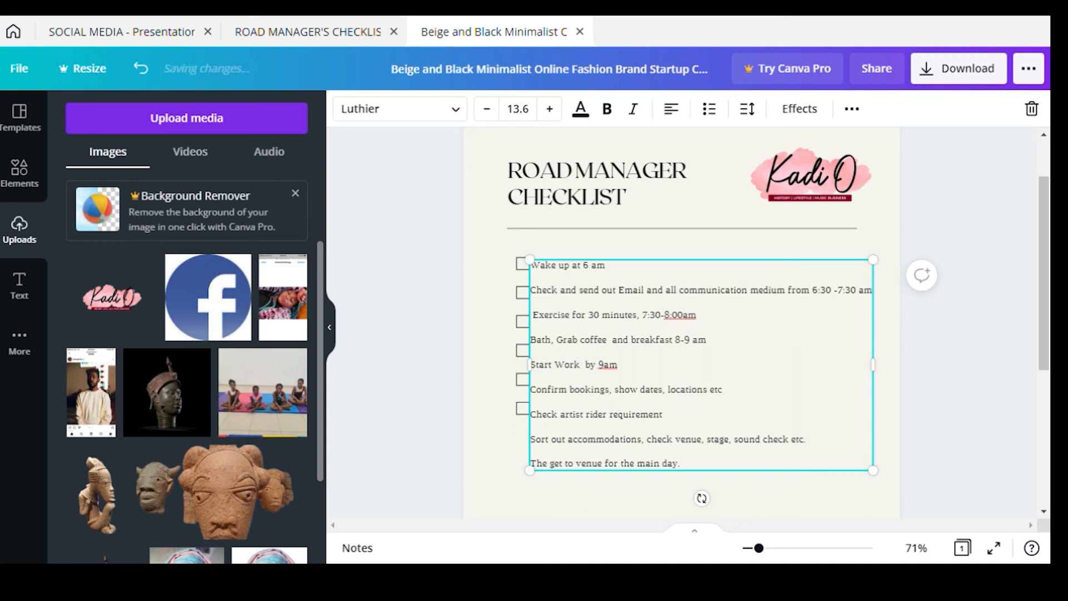
Add a missing letter 'n' to the checklist text
click(629, 500)
click(550, 470)
text(n)
click(498, 438)
Duplicate a checkbox and place the copy beside the 'Then get to venue' line
click(522, 413)
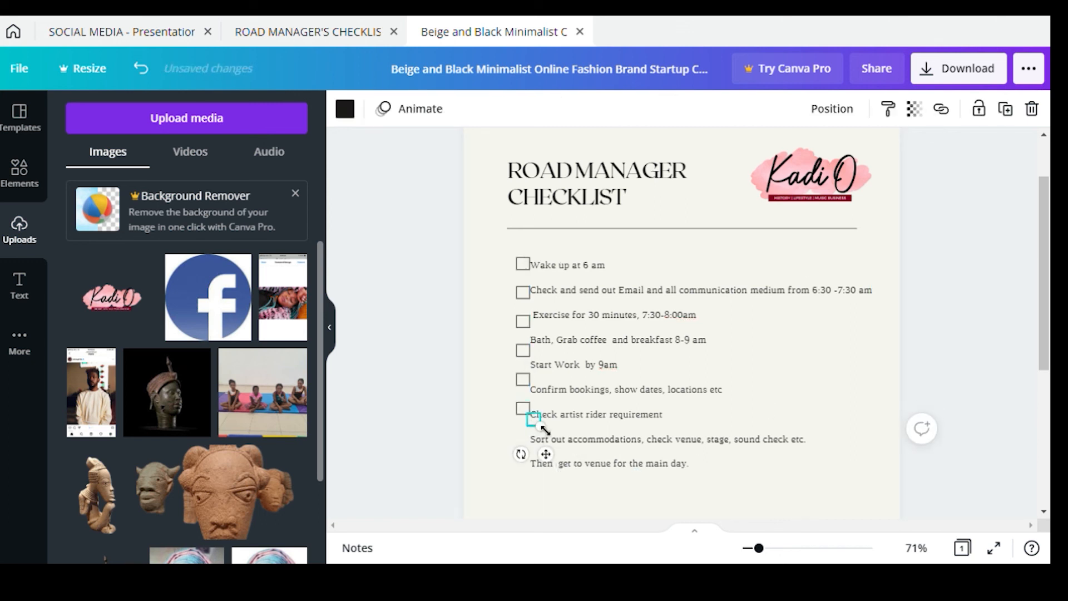
drag(535, 443, 542, 501)
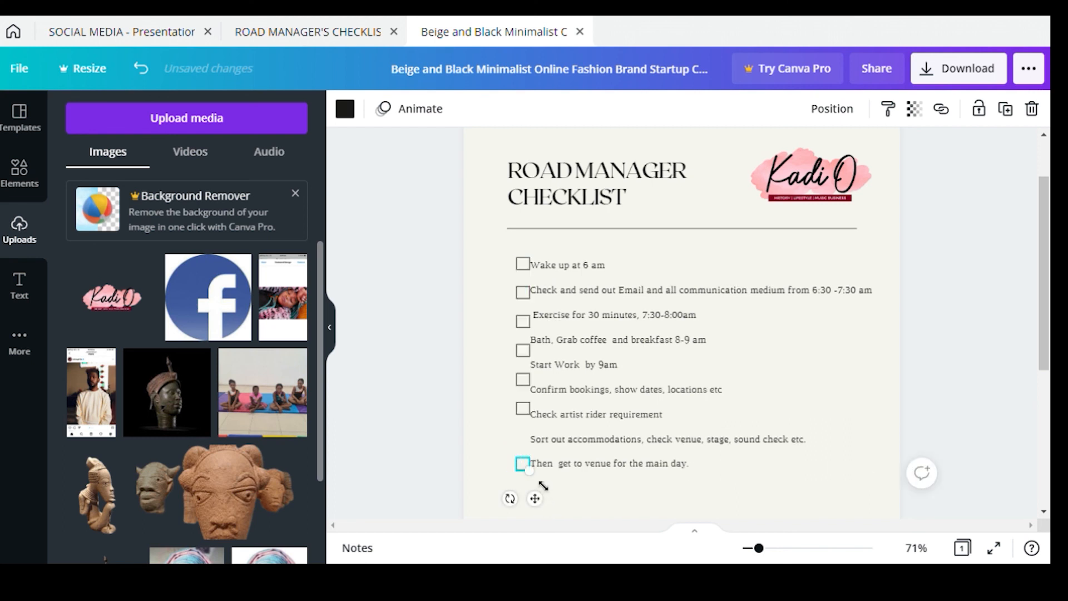
key(ctrl+d)
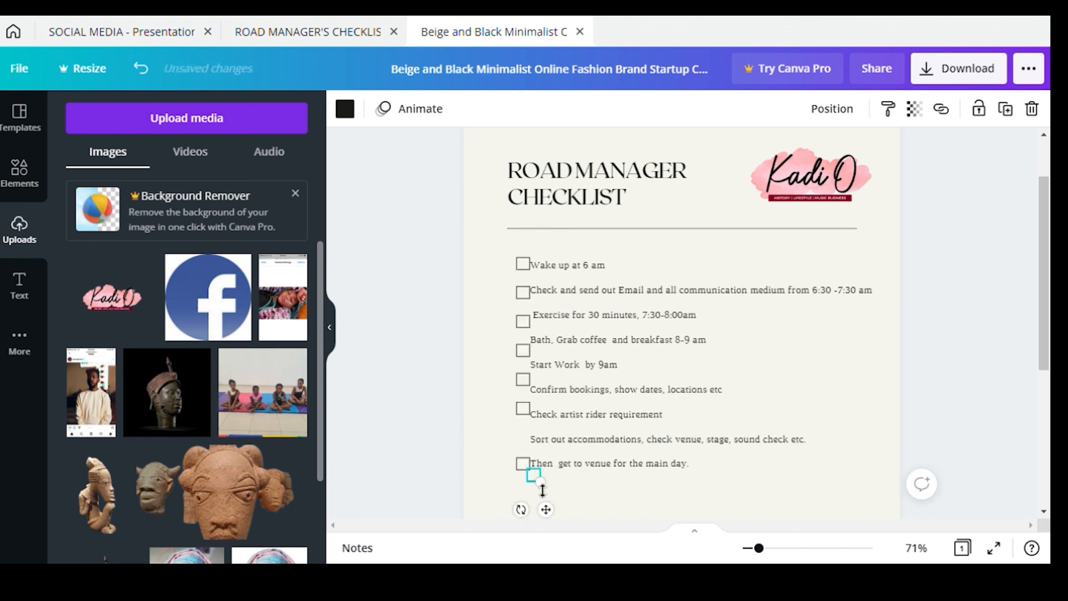
drag(539, 486, 577, 429)
click(523, 454)
Align the checkboxes with the artist rider, Start Work by 9am, Bath/Grab coffee and Exercise rows
click(523, 438)
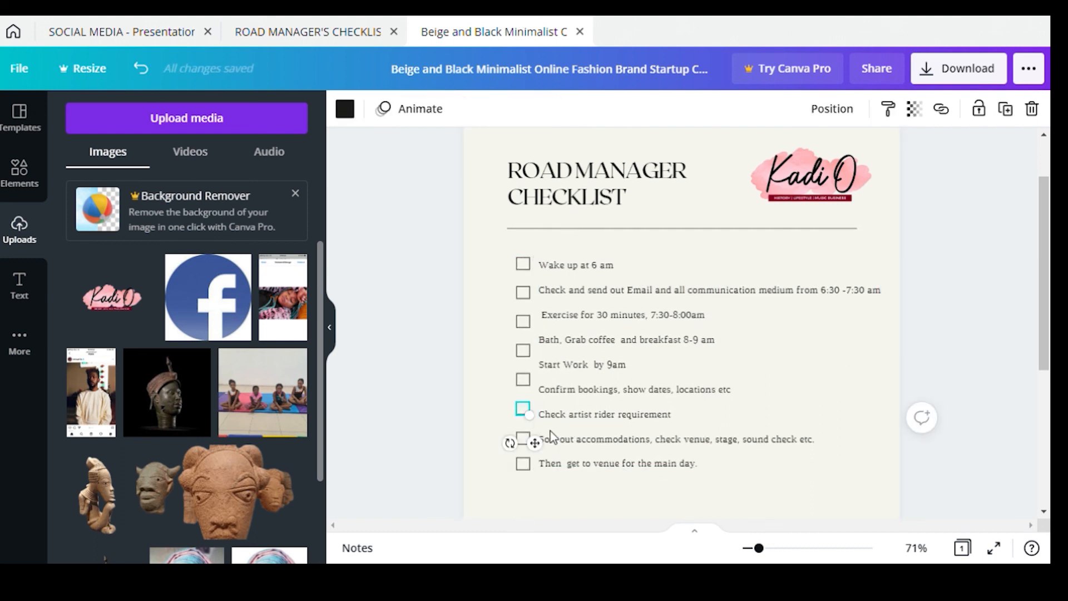
mouse_move(534, 439)
mouse_down()
mouse_move(535, 414)
mouse_move(546, 435)
mouse_up()
click(525, 355)
drag(535, 385, 534, 399)
click(558, 396)
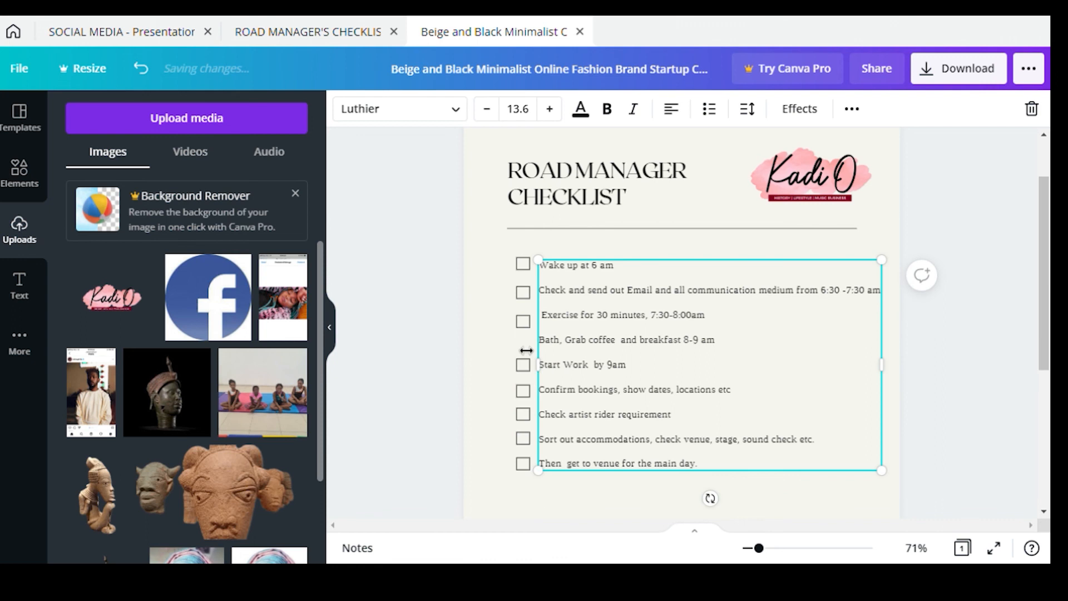
click(505, 407)
click(524, 366)
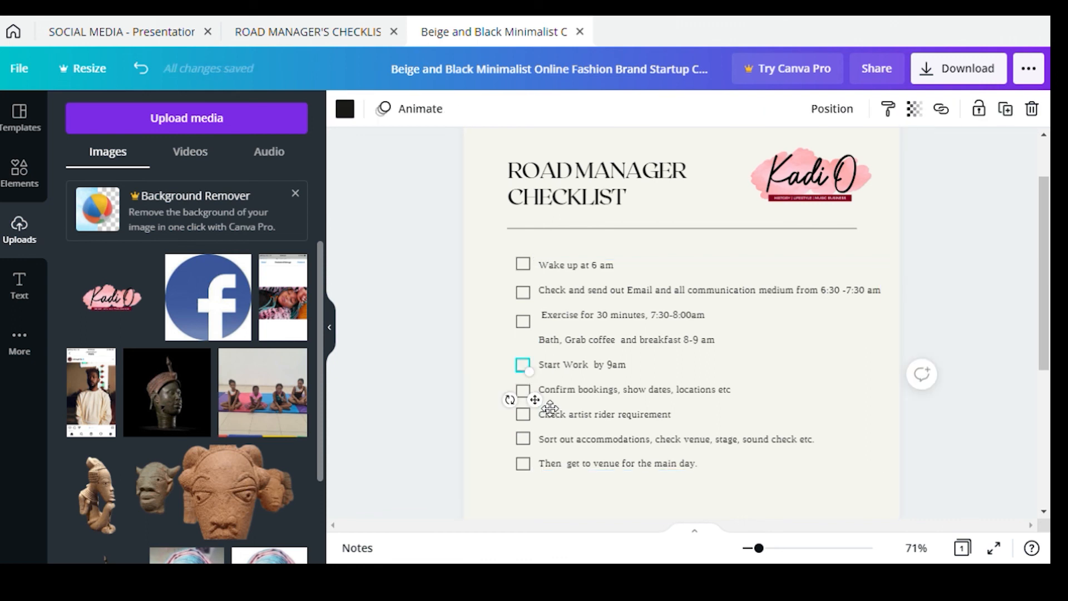
drag(535, 399, 546, 385)
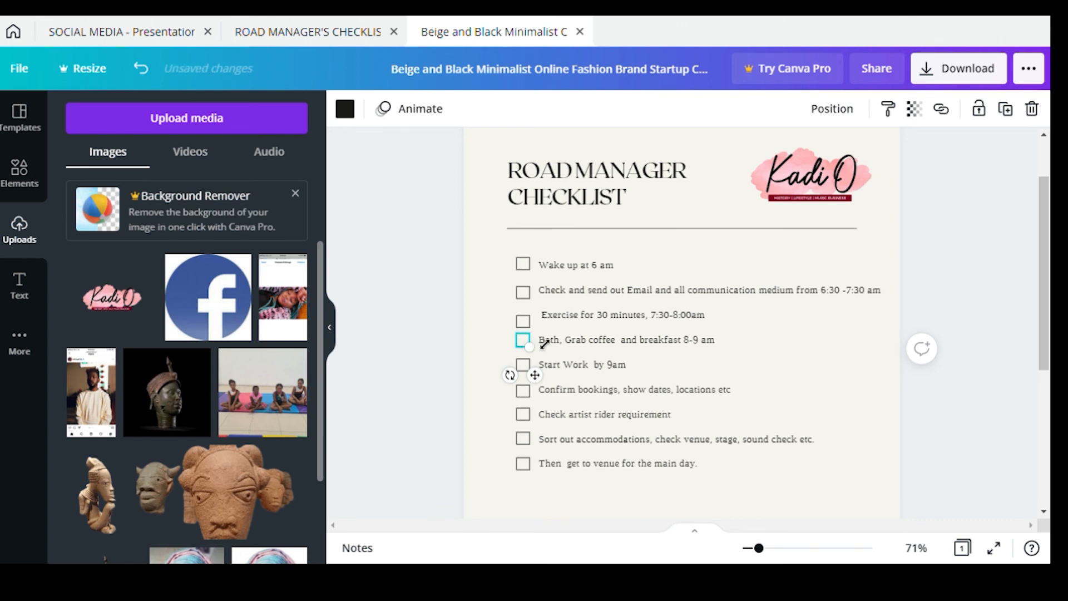
click(523, 321)
drag(534, 356, 547, 336)
Insert 'Make calls,' before 'Confirm bookings' in the checklist
click(549, 345)
double_click(547, 389)
key(Left)
text(ma)
key(BackSpace)
key(BackSpace)
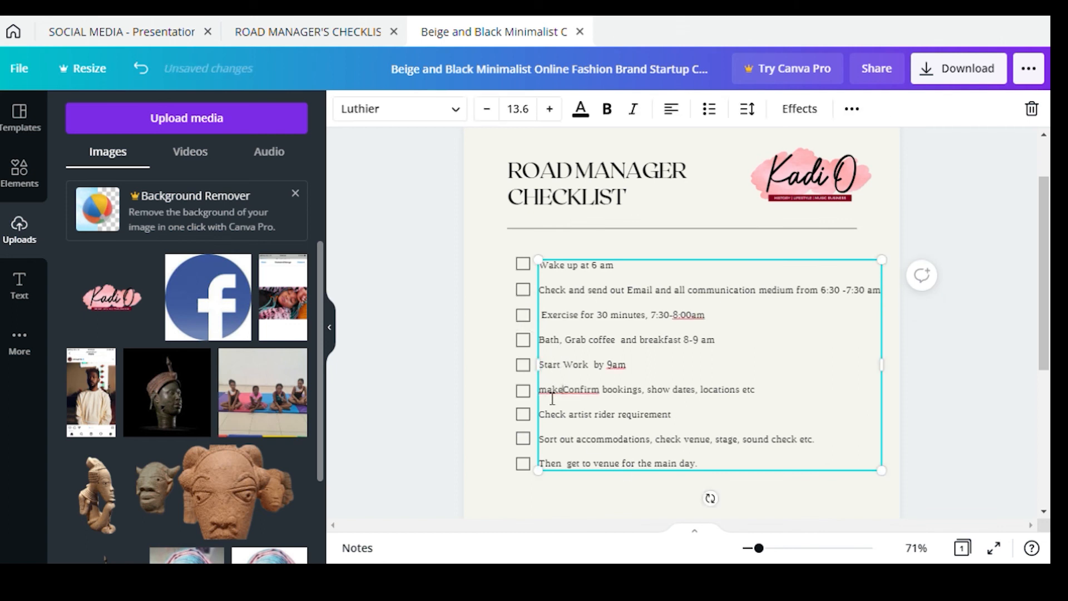
text(Make calls,)
Extend the last item with 'and make sure everything is in place for artist performance'
click(703, 469)
key(BackSpace)
text(and make sure e)
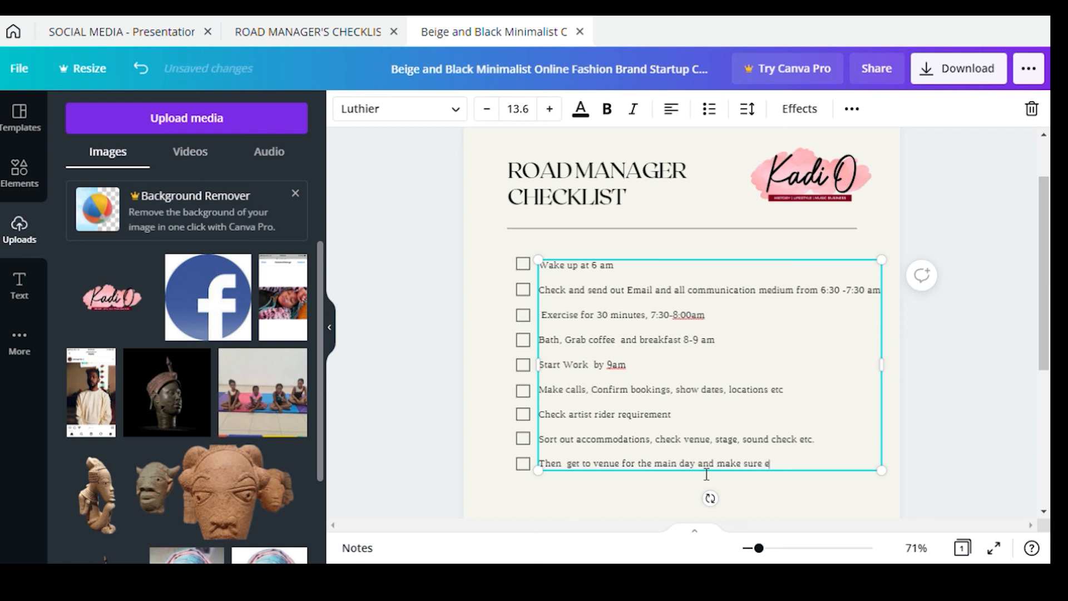
text(verything is in place for artis)
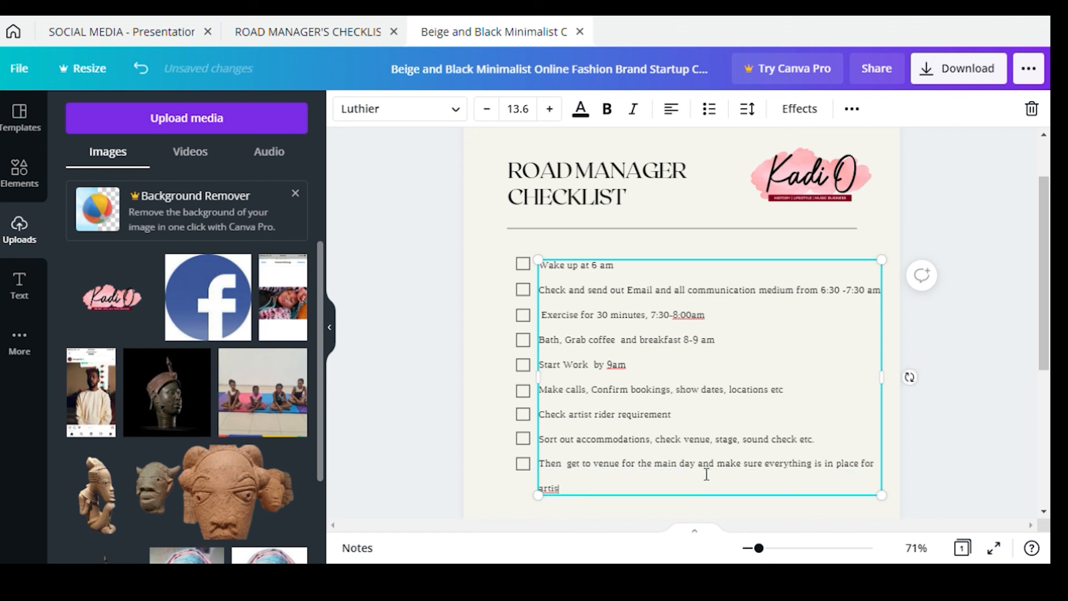
text(t performanc)
Replace the 'Onyx & Paisley' footer name with 'KADI O YOUTUBE'
click(965, 334)
scroll(576, 425, down, 5)
click(575, 426)
key(ctrl+a)
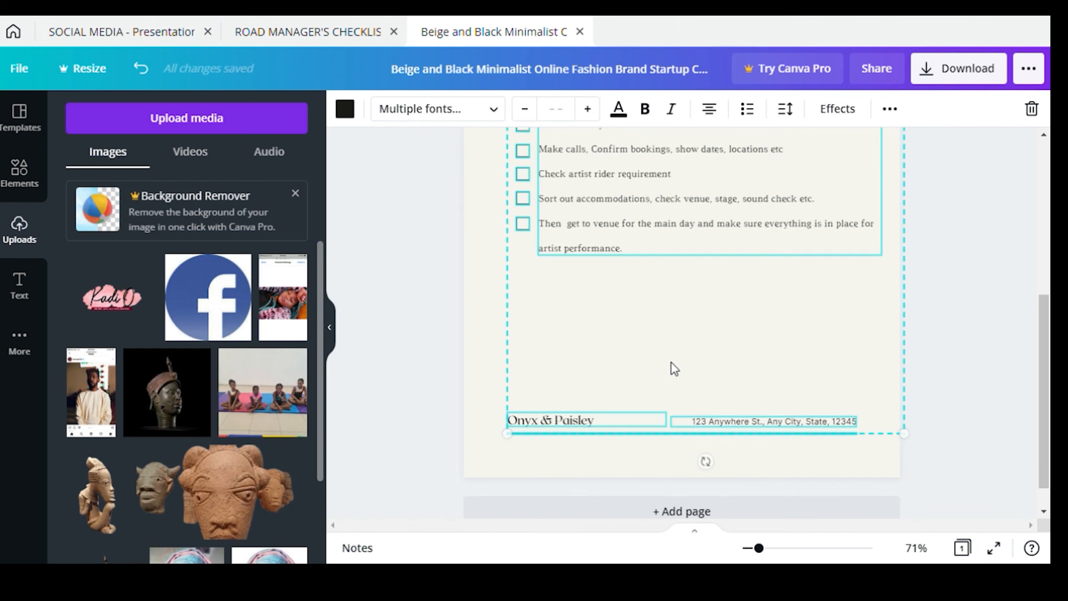
click(672, 367)
click(596, 419)
click(587, 421)
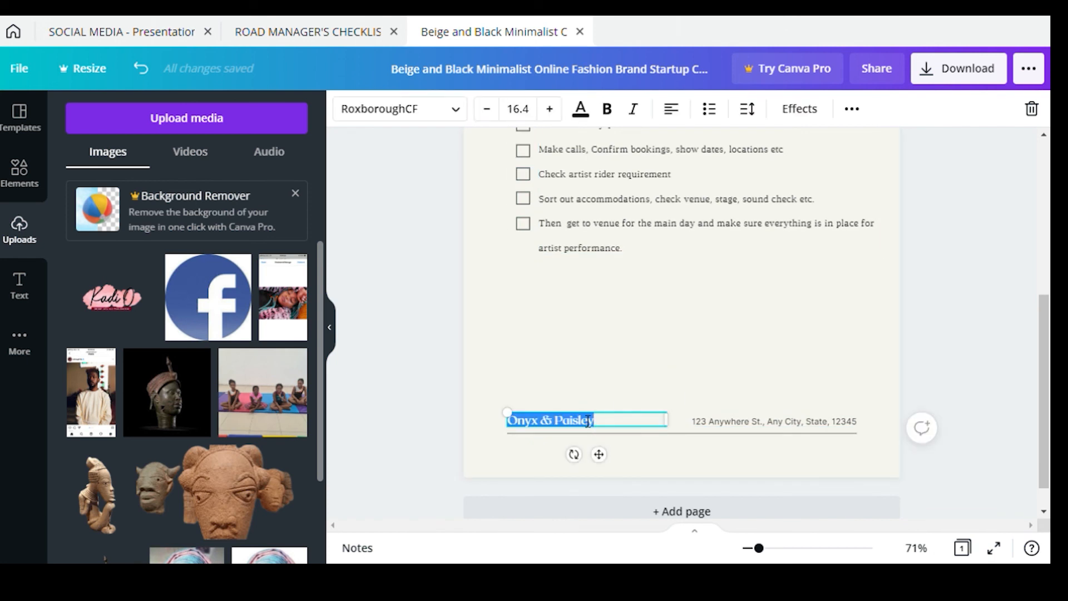
text(KADI O YOUTUBE)
Replace the footer address with 'LAGOS, NIGERIA'
click(749, 421)
click(749, 424)
key(BackSpace)
text(ILAGOS,)
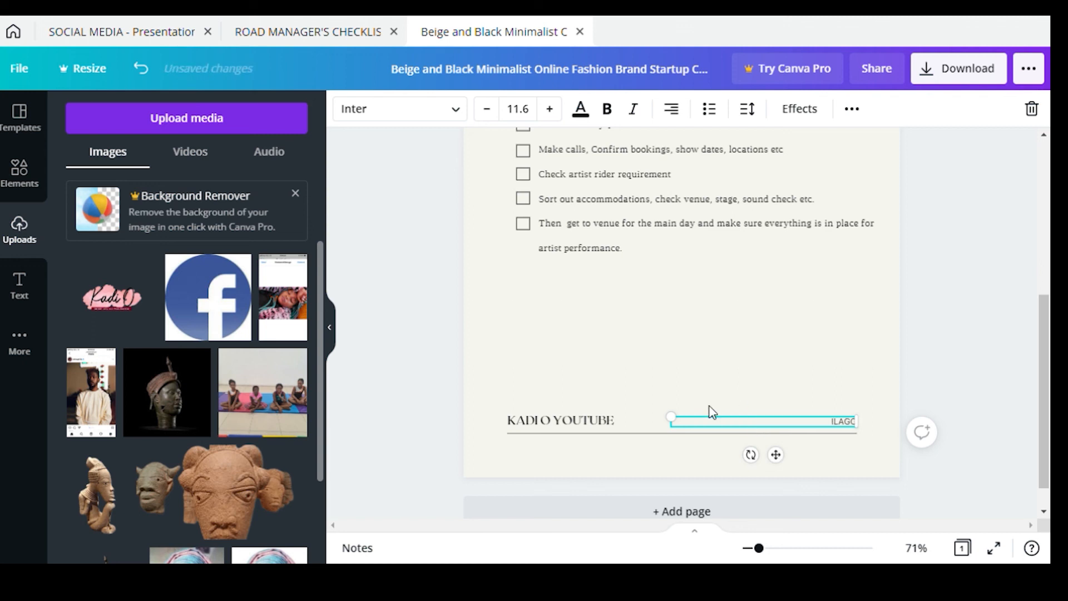
text( NIGERIA)
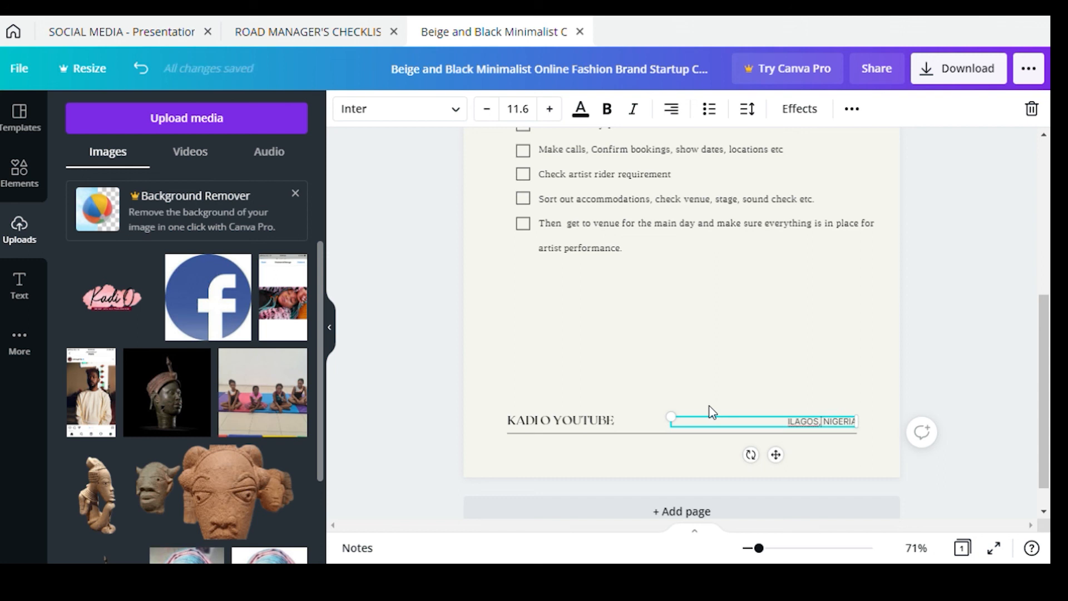
Change the heading to 'ROAD MANAGER'S CHECKLIST' by adding an apostrophe-S
mouse_move(762, 548)
mouse_down()
mouse_move(778, 548)
mouse_move(753, 548)
mouse_up()
scroll(897, 499, up, 2)
scroll(899, 495, down, 1)
click(692, 150)
text(')
text(S)
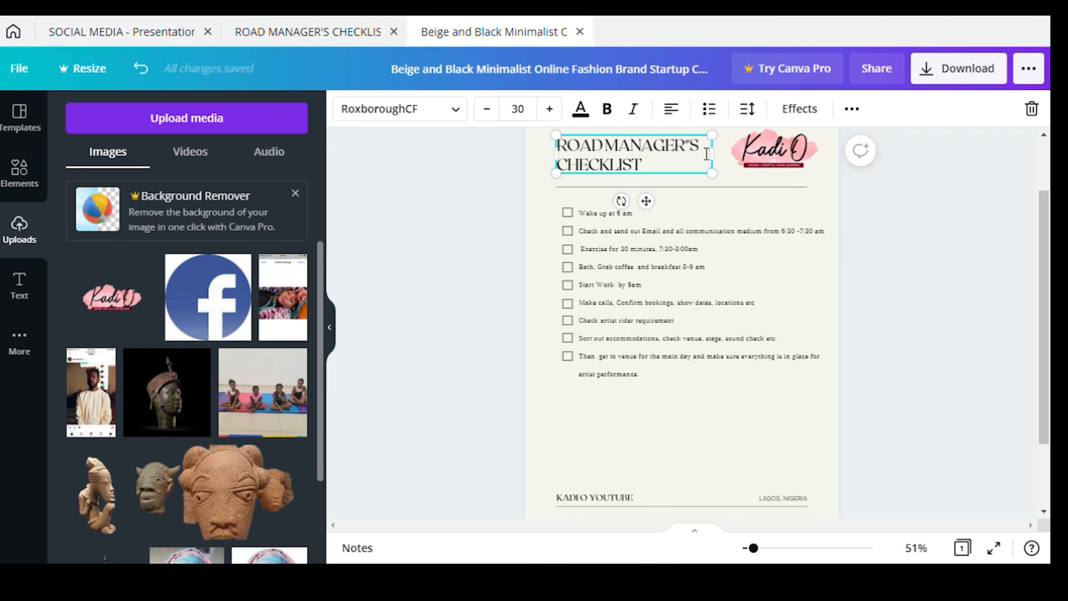
key(BackSpace)
text(')
click(1013, 264)
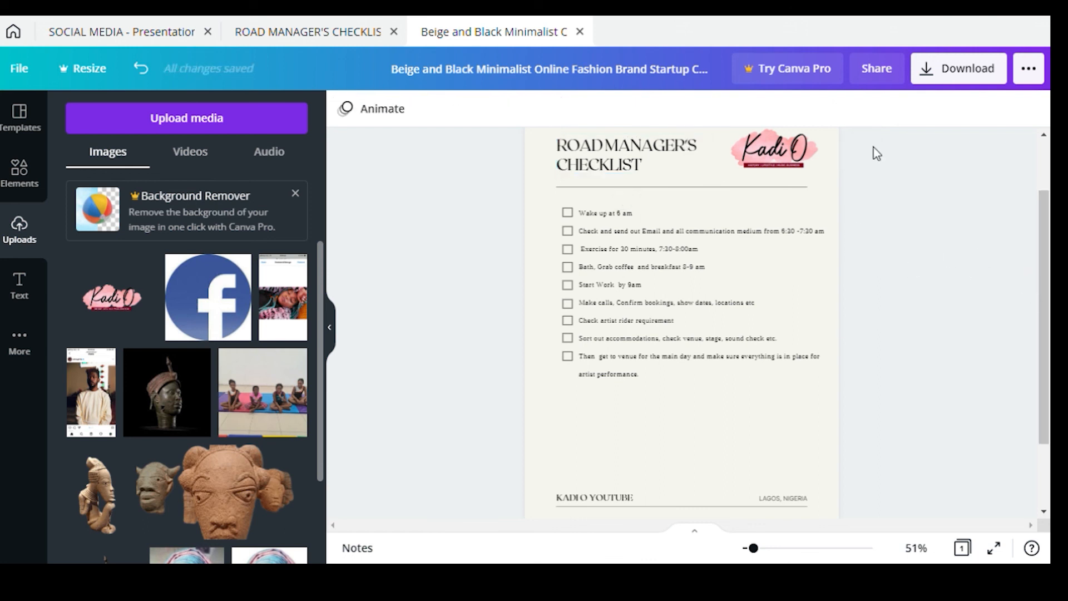
scroll(1044, 200, up, 3)
Download the design as a PDF Print file and close the confirmation
click(1028, 68)
click(815, 195)
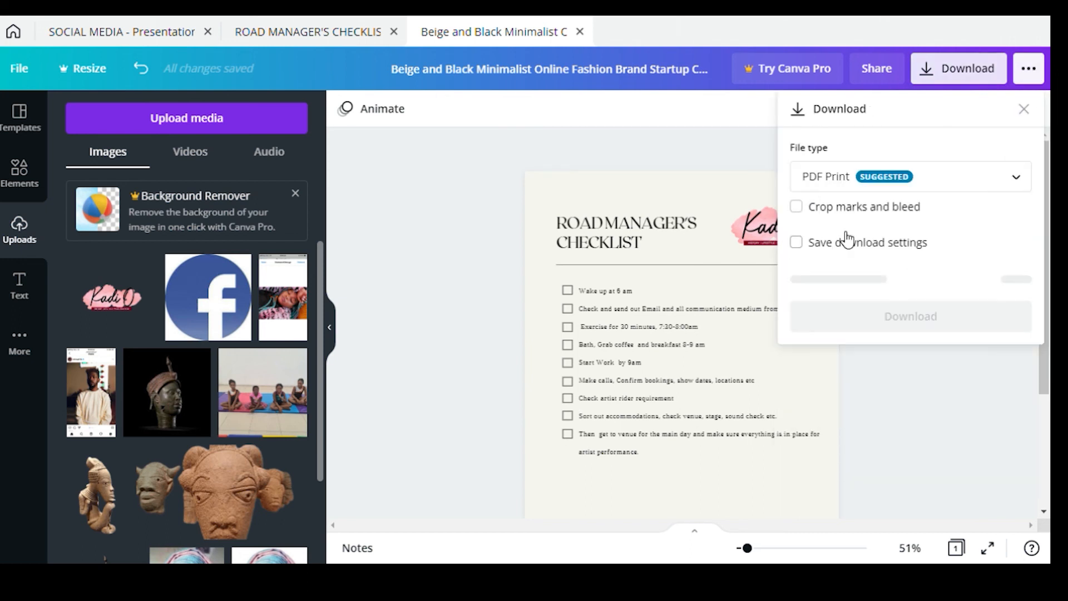
click(838, 267)
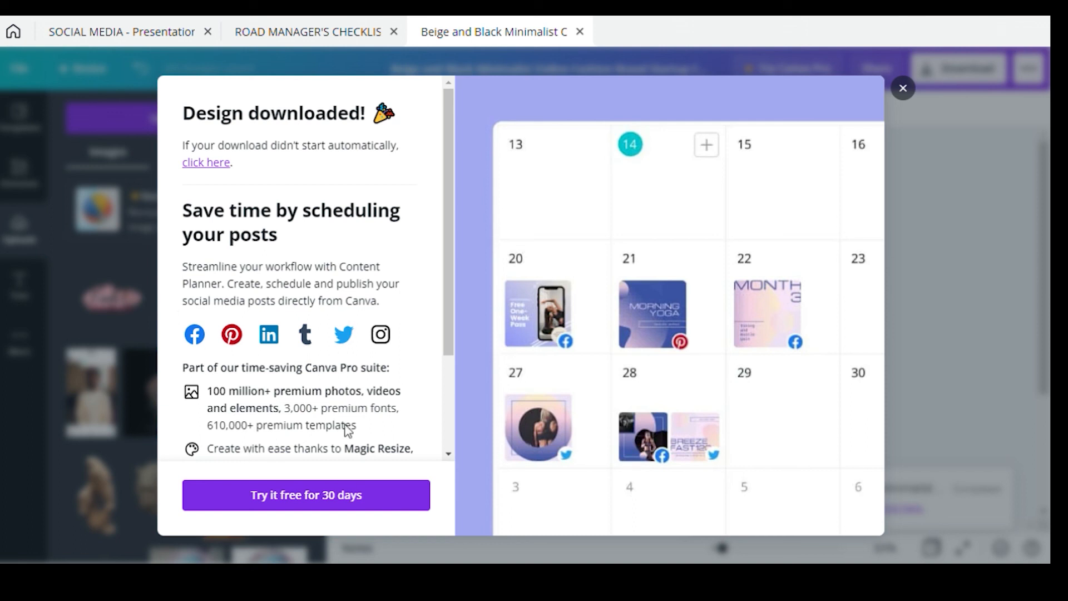
click(969, 185)
Download the design again with 'Save download settings' ticked, then dismiss the confirmation
click(1027, 68)
click(843, 209)
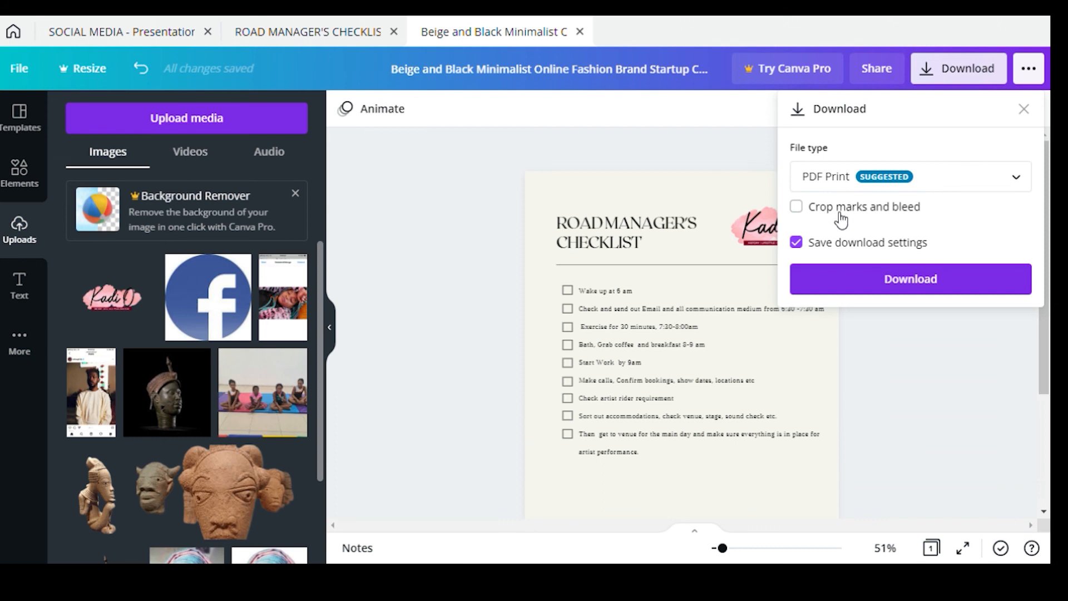
click(845, 176)
click(817, 68)
click(891, 368)
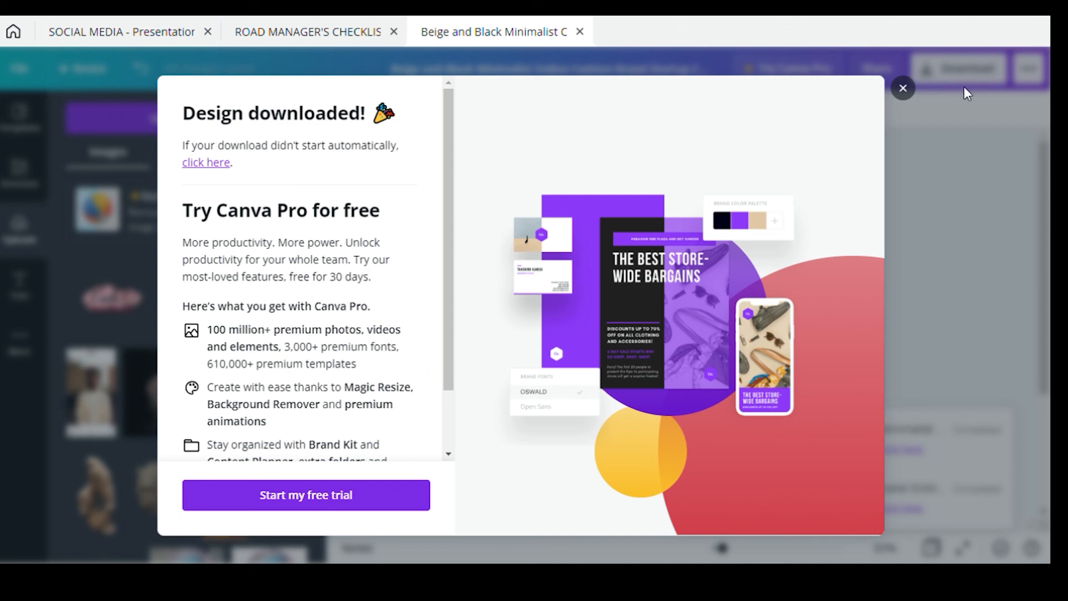
click(902, 88)
scroll(693, 206, down, 3)
scroll(693, 206, up, 3)
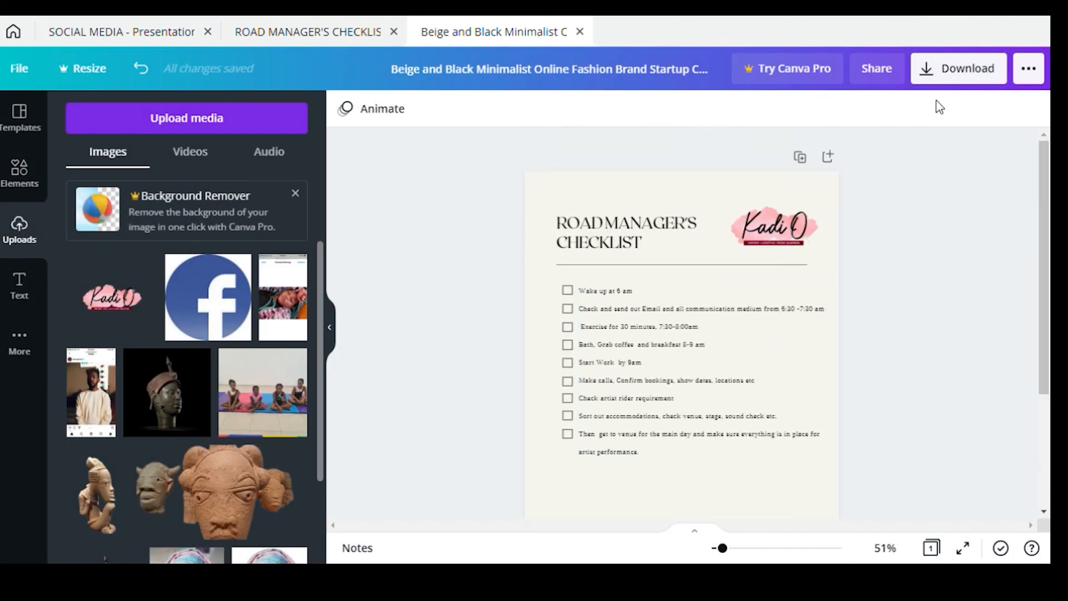